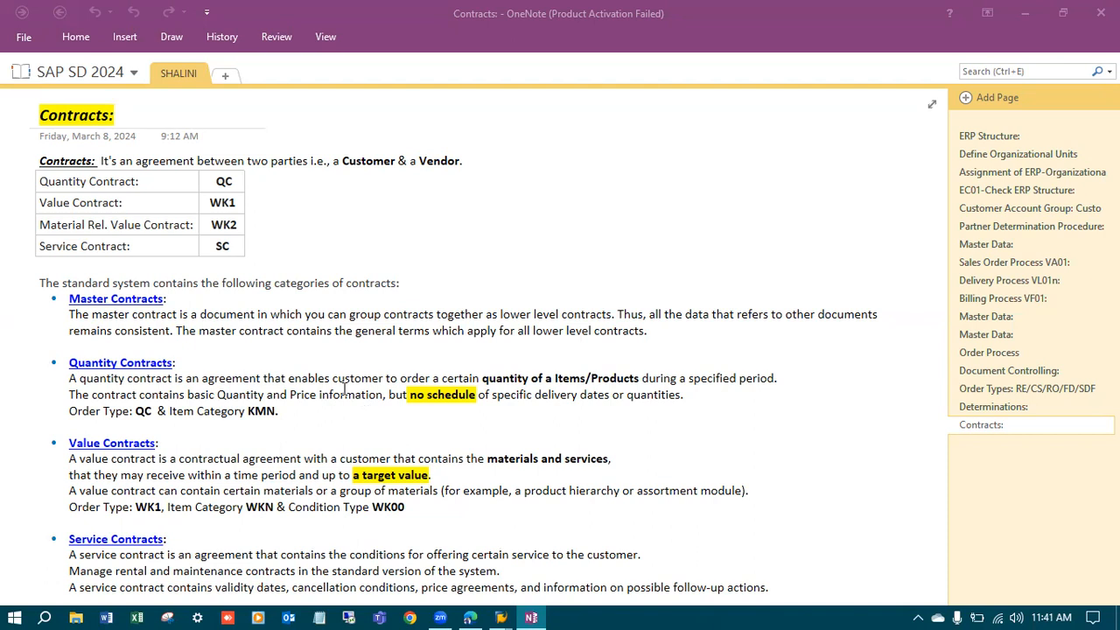
# Step: Review the earlier topic pages from Determinations back through Document Controlling and Billing Process VF01 to Sales Order Process VA01
pyautogui.click(1006, 408)
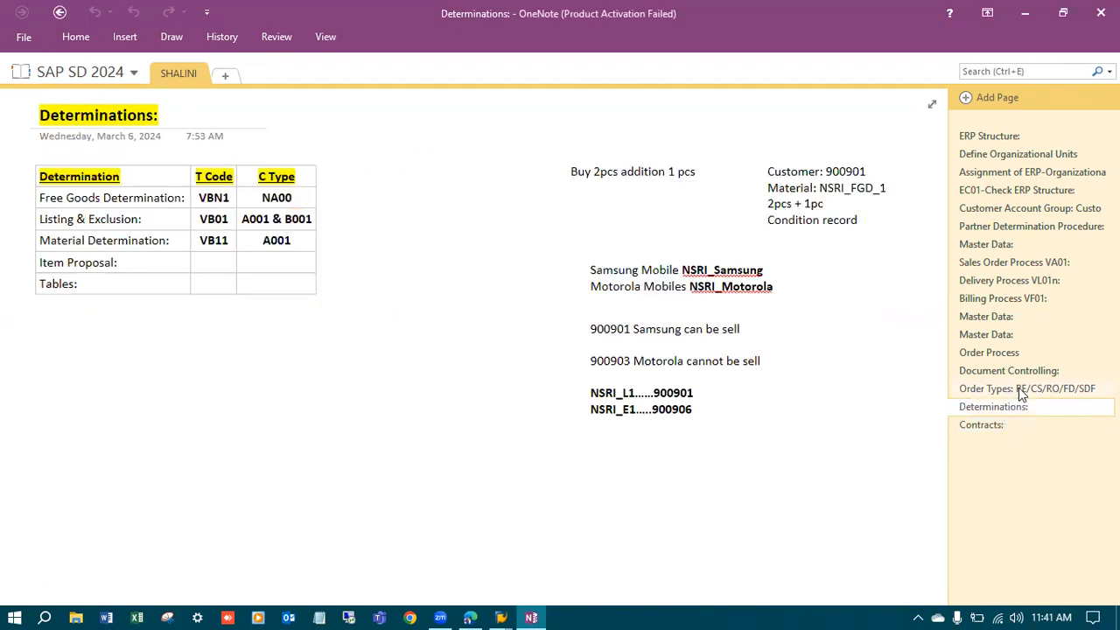
pyautogui.click(1020, 392)
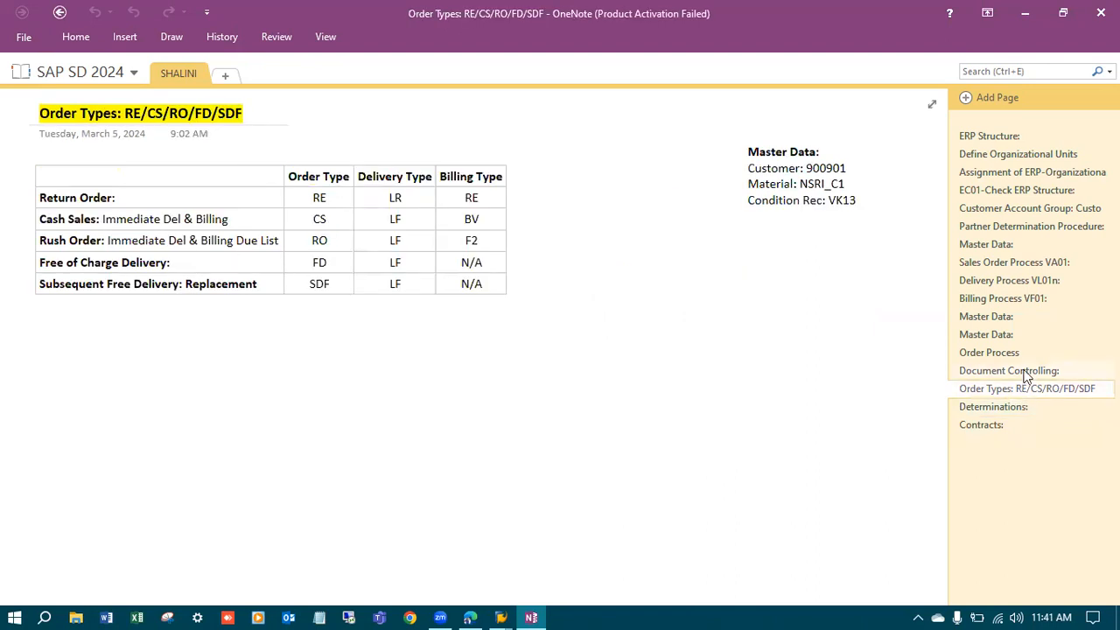
pyautogui.click(1026, 372)
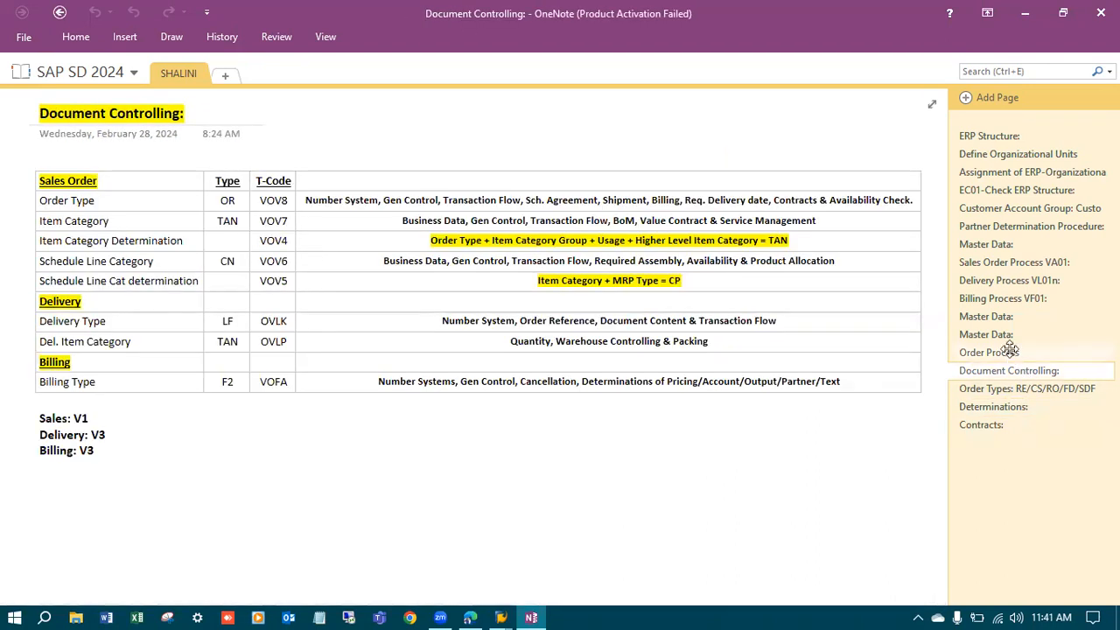
pyautogui.click(1011, 352)
pyautogui.click(1005, 332)
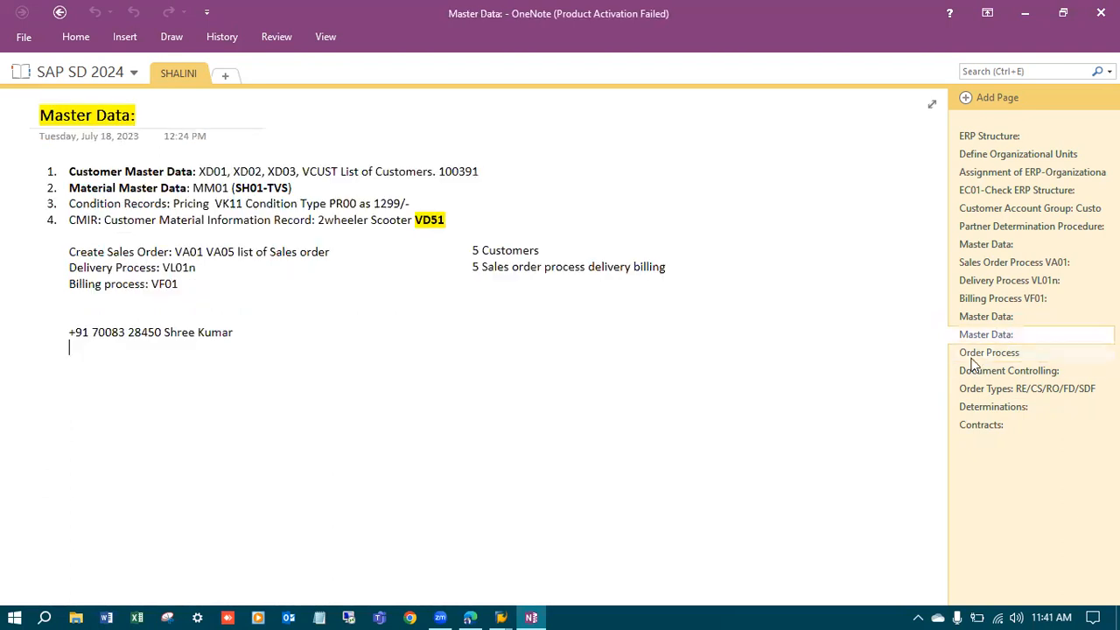
pyautogui.click(1002, 298)
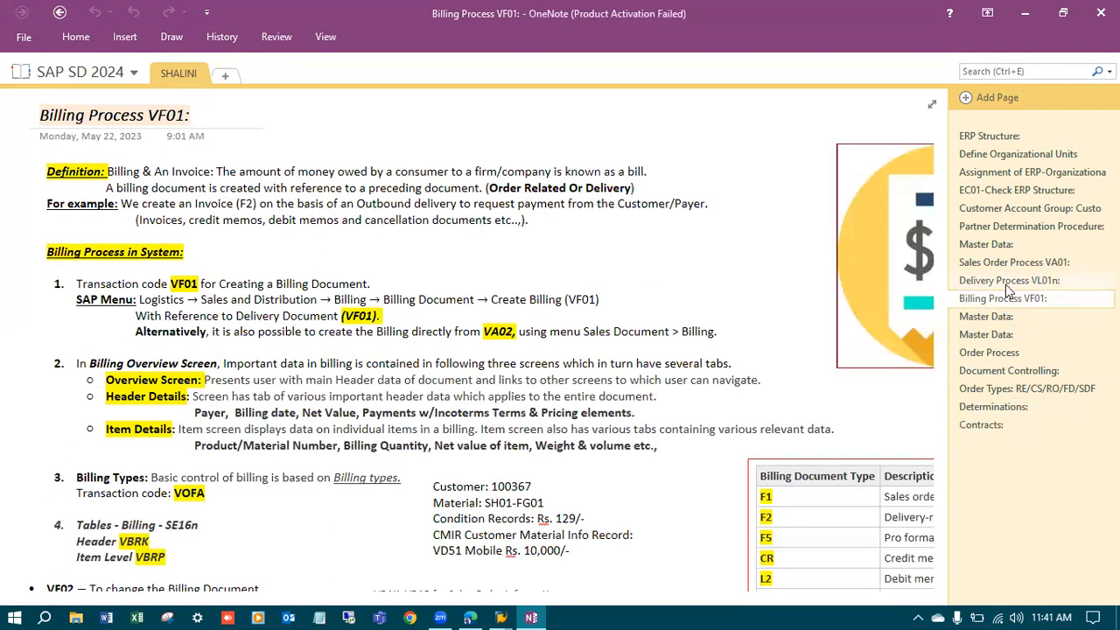
pyautogui.click(1009, 281)
pyautogui.click(1027, 266)
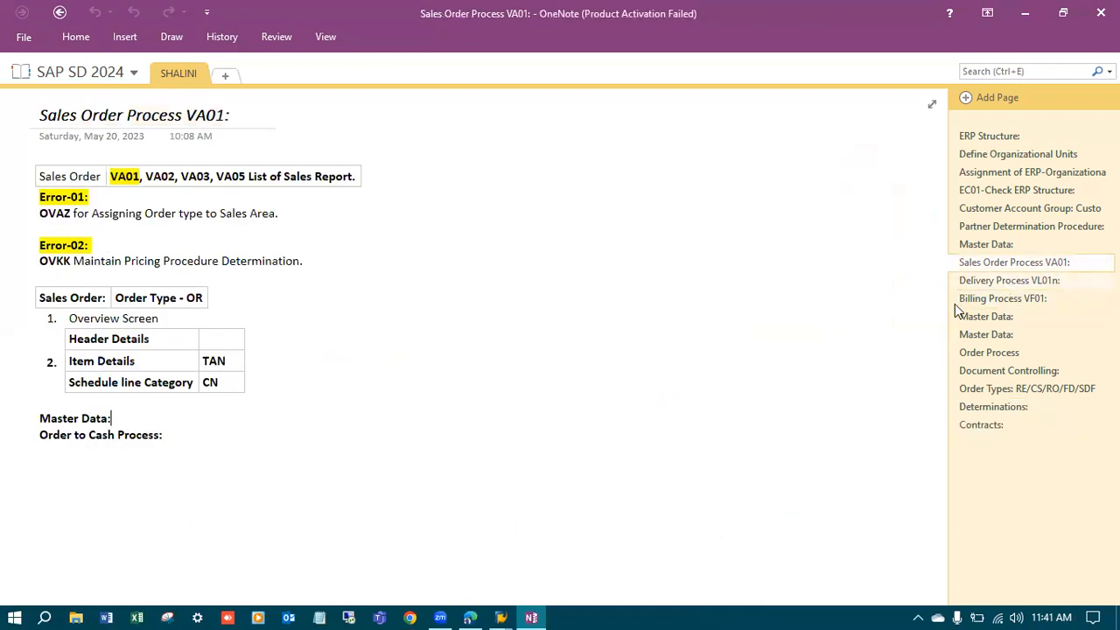
pyautogui.click(139, 415)
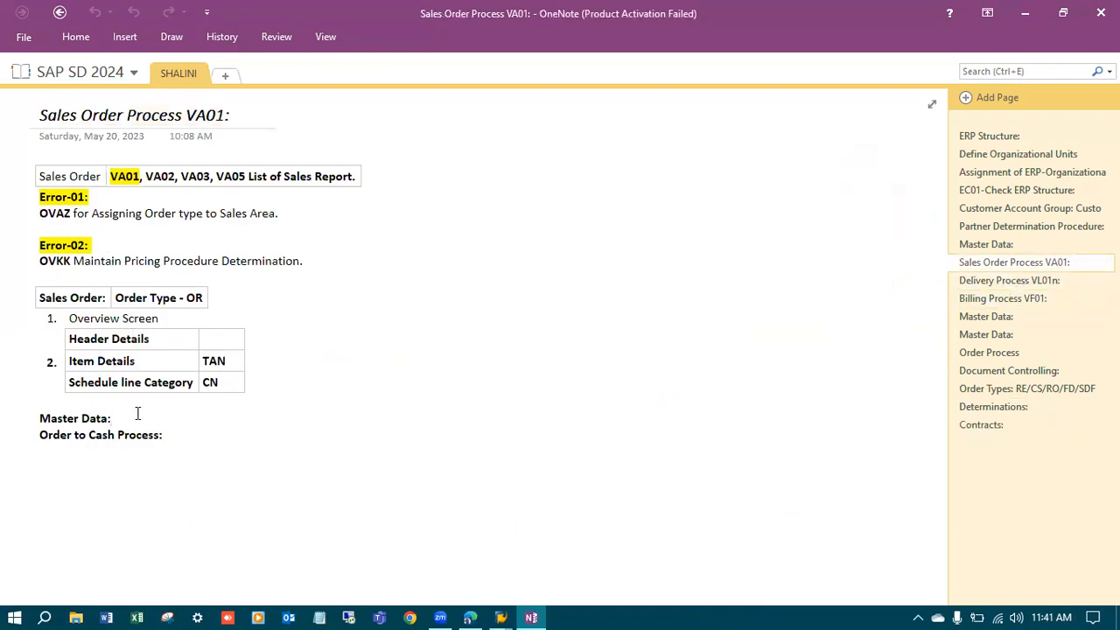
# Step: Open the Contracts page and go through its Master, Quantity, Value and Service Contracts headings
pyautogui.click(1005, 426)
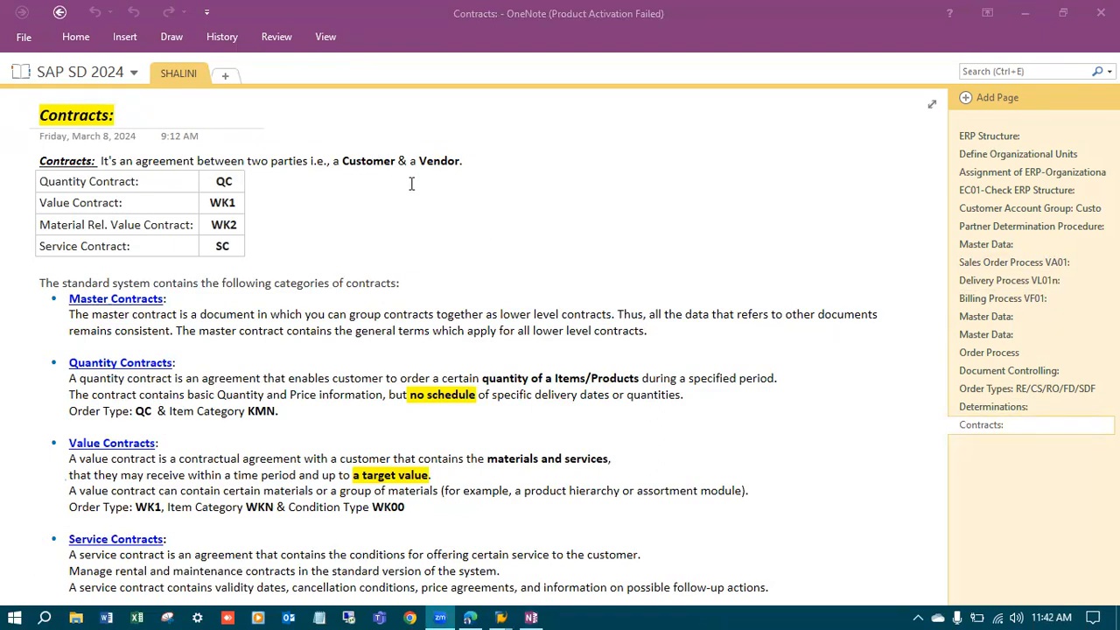
pyautogui.moveTo(168, 300); pyautogui.dragTo(70, 300)
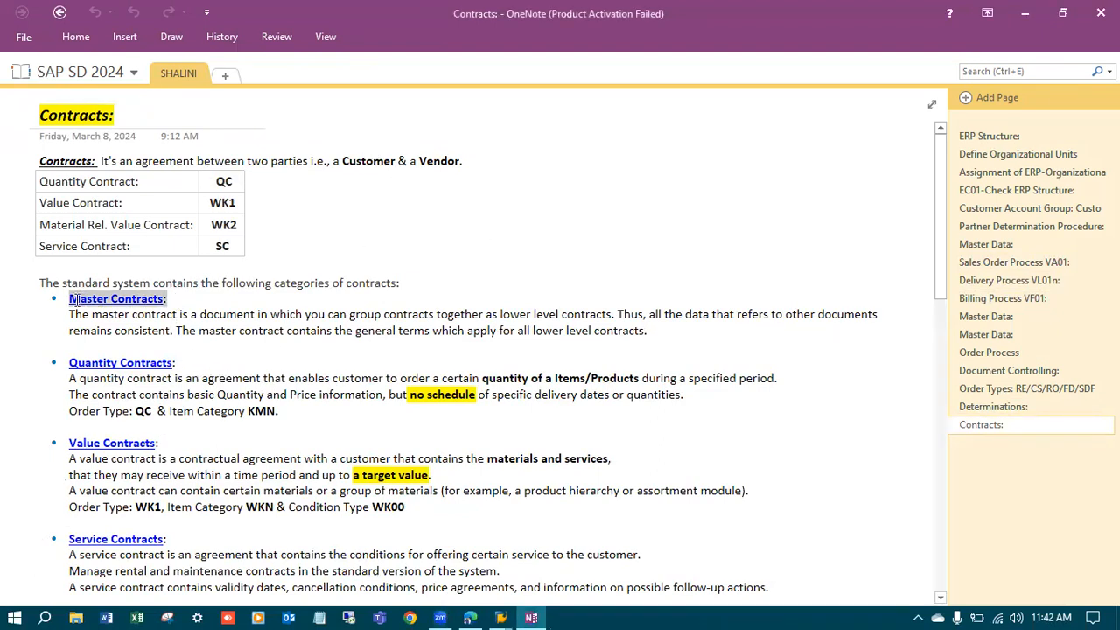
pyautogui.moveTo(177, 363); pyautogui.dragTo(70, 363)
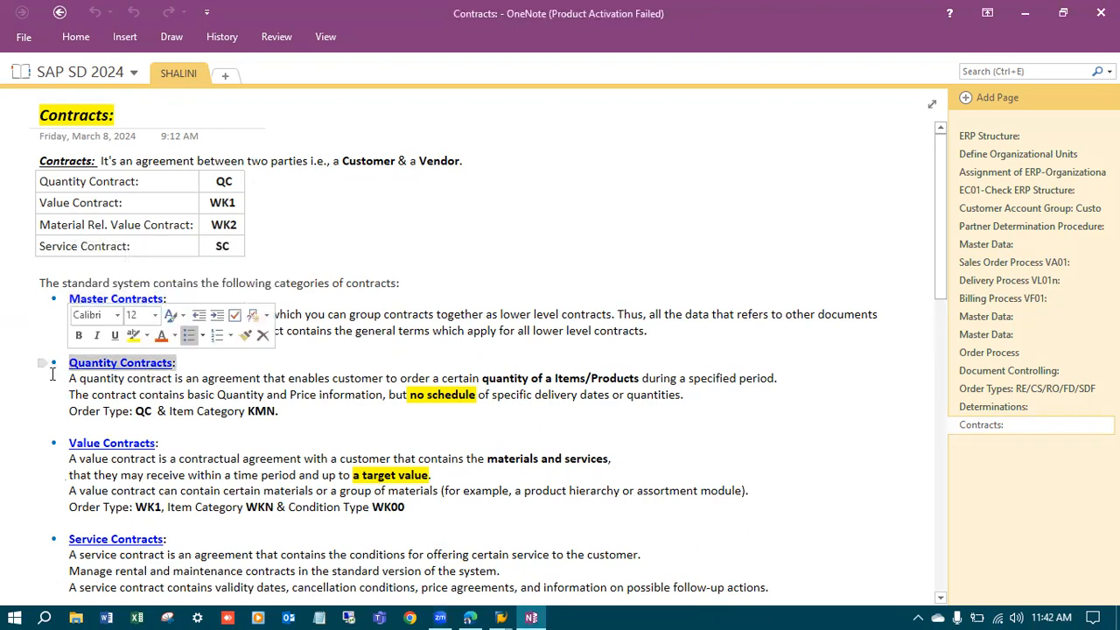
pyautogui.moveTo(175, 444); pyautogui.dragTo(72, 444)
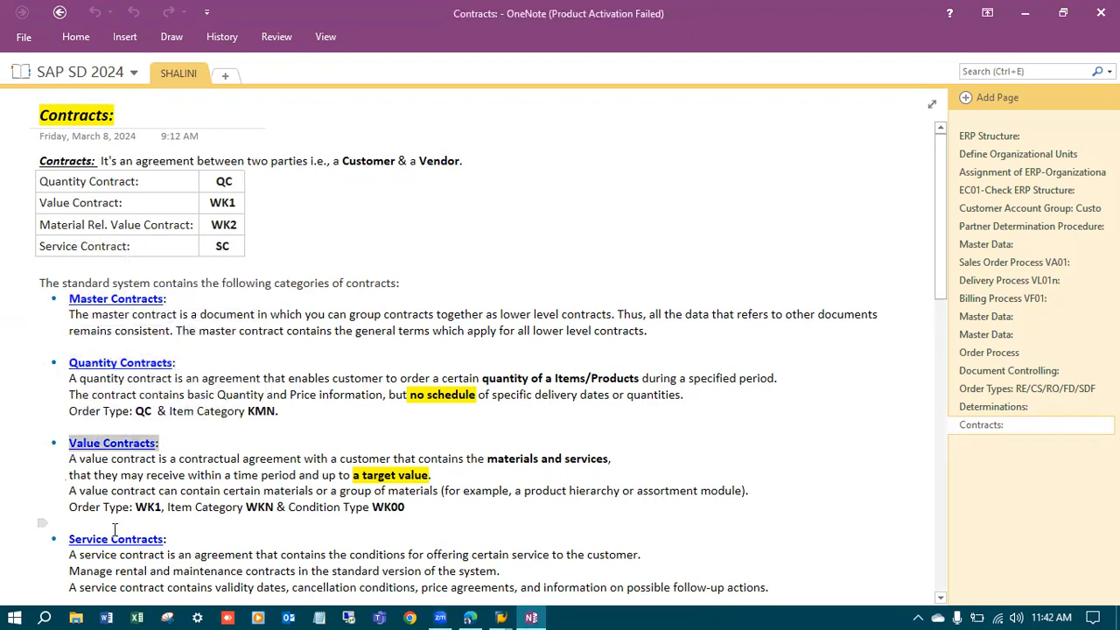
pyautogui.moveTo(179, 539); pyautogui.dragTo(70, 539)
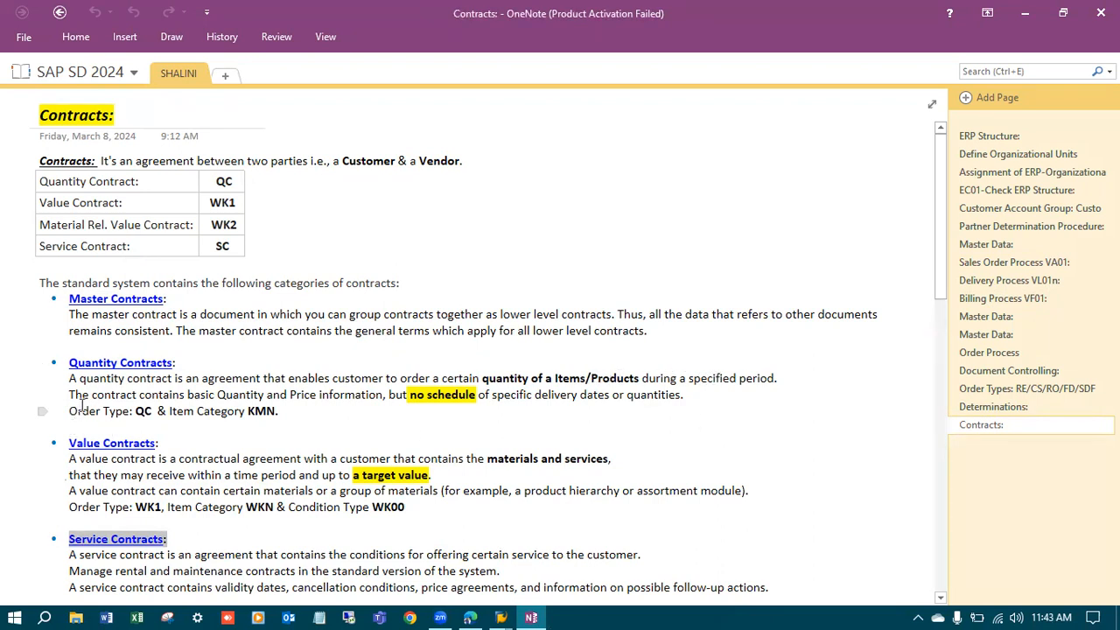
# Step: Examine the Quantity Contracts description, covering the basic quantity and price information, the no schedule note and the order type line
pyautogui.moveTo(187, 395); pyautogui.dragTo(387, 399)
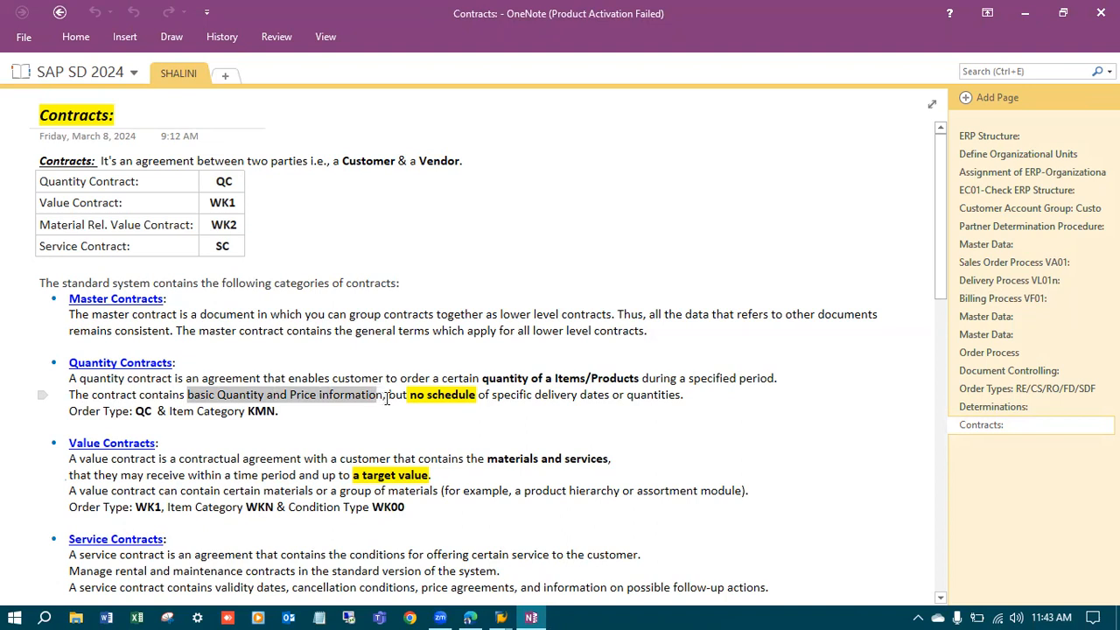
pyautogui.click(438, 399)
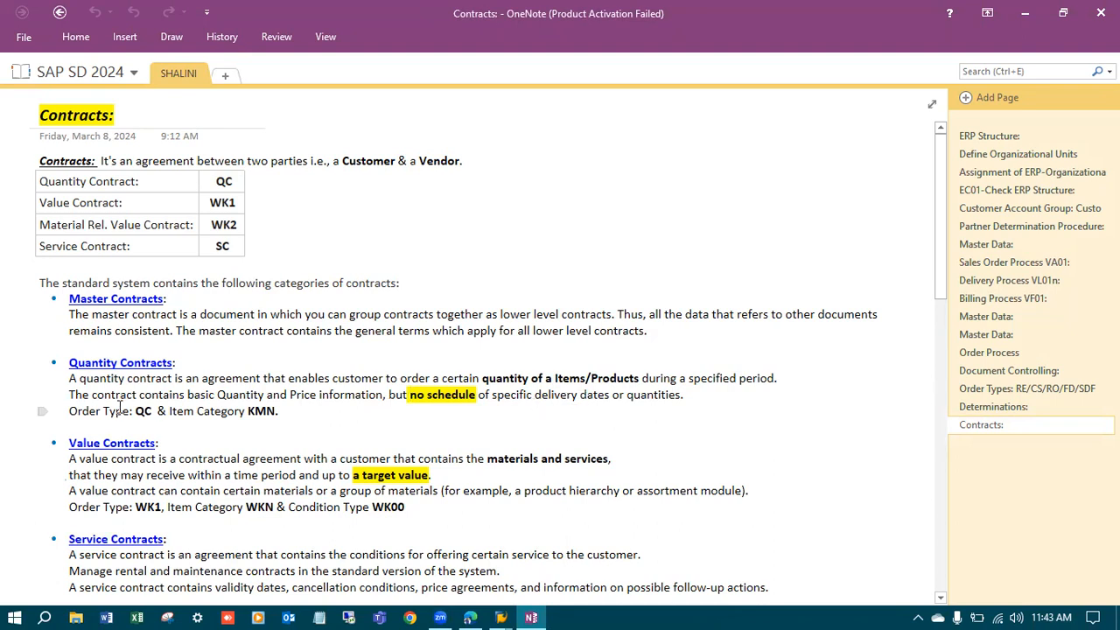
pyautogui.moveTo(277, 411); pyautogui.dragTo(66, 363)
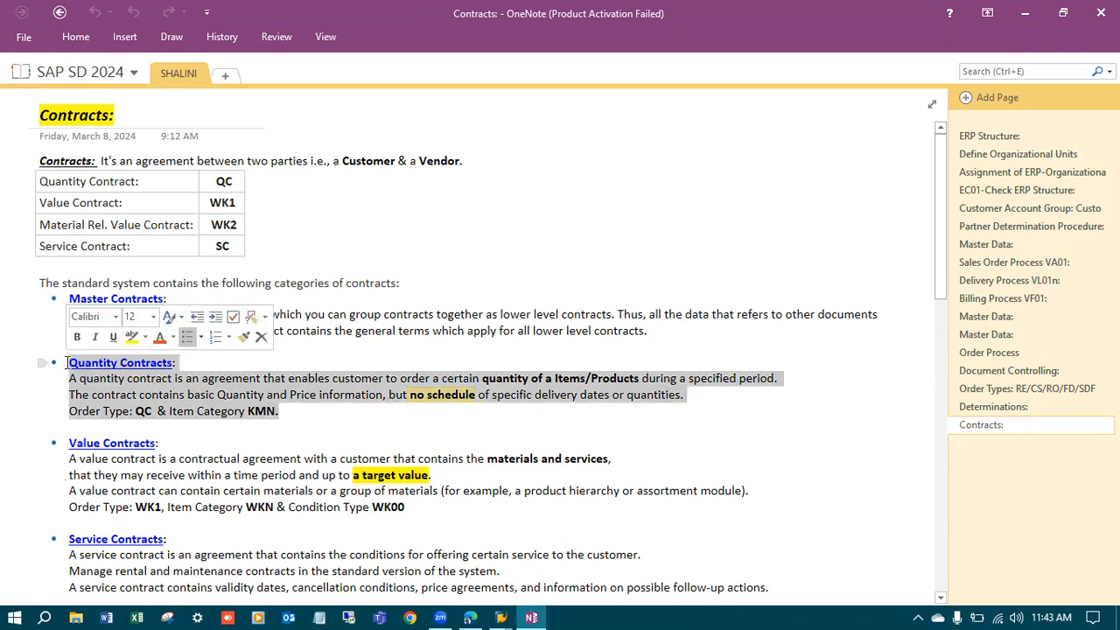
pyautogui.click(250, 411)
pyautogui.moveTo(90, 395); pyautogui.dragTo(484, 395)
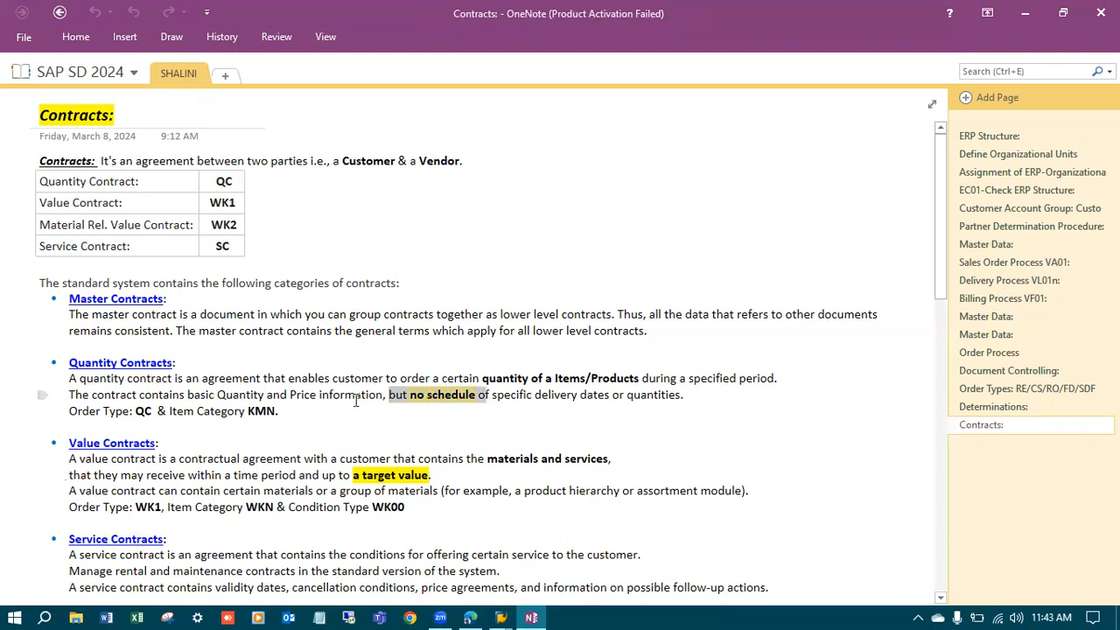
# Step: Append an example to the Quantity Contracts order type line listing 3M, Item, price 100/- and quantity 100, separated by commas
pyautogui.click(308, 409)
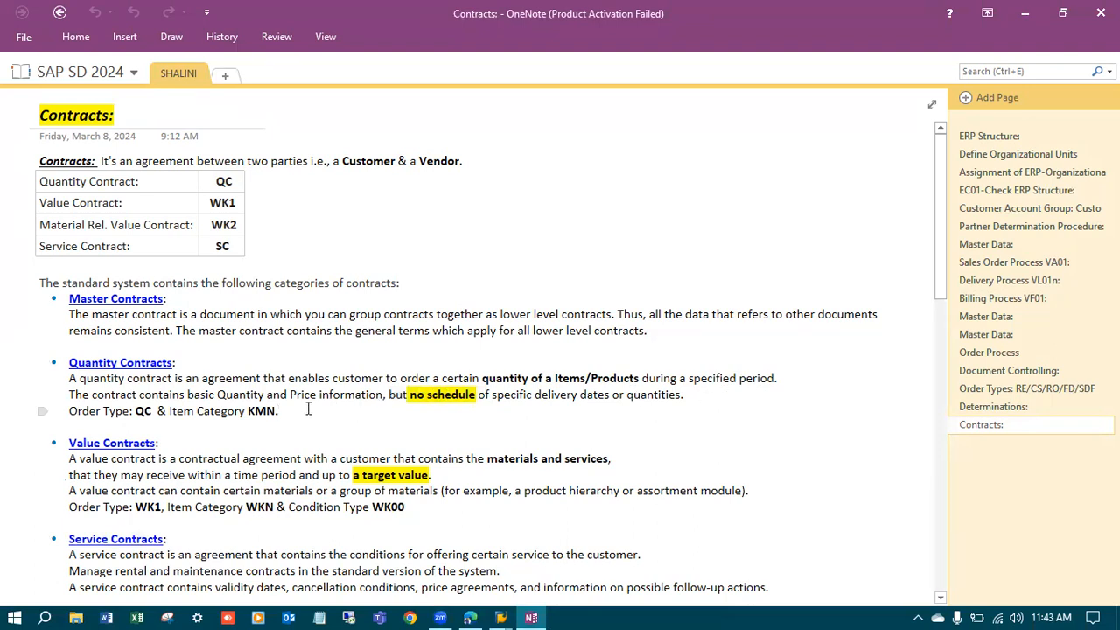
pyautogui.write('Ex: 3Mo')
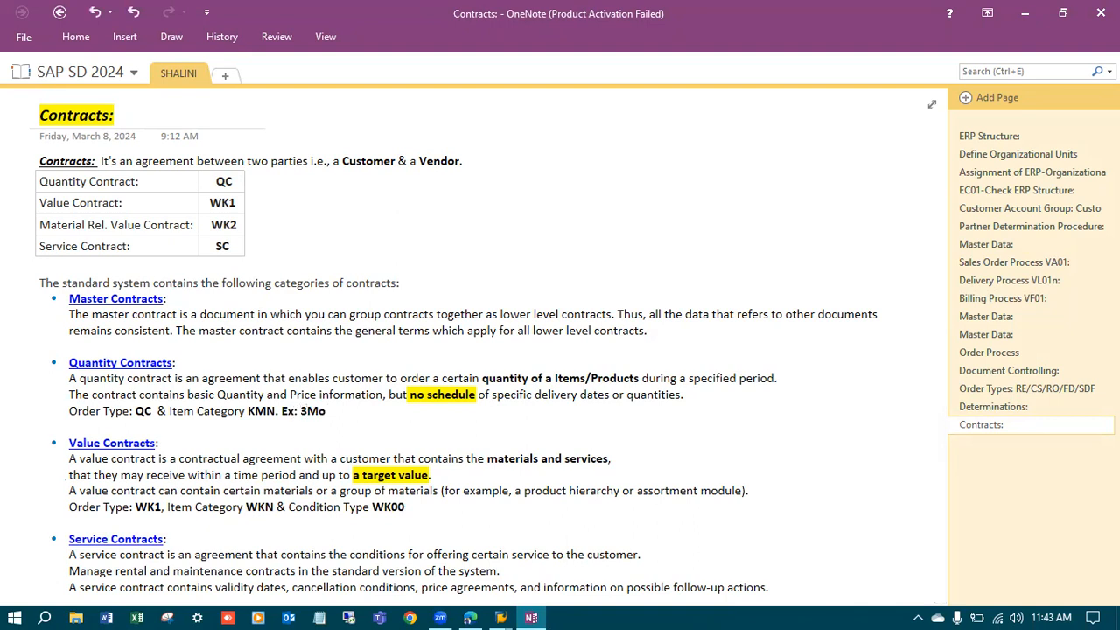
pyautogui.press('BackSpace')
pyautogui.write('Item 100/-')
pyautogui.click(320, 412)
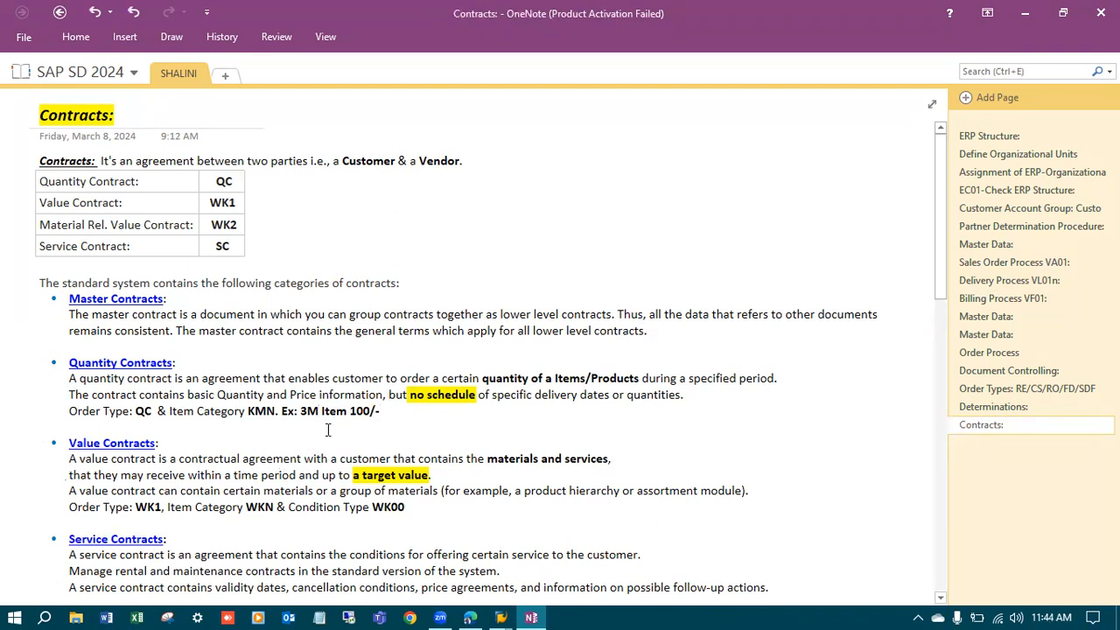
pyautogui.write(',')
pyautogui.click(351, 411)
pyautogui.write(',')
pyautogui.click(361, 413)
pyautogui.write('price')
pyautogui.write('quanity 100')
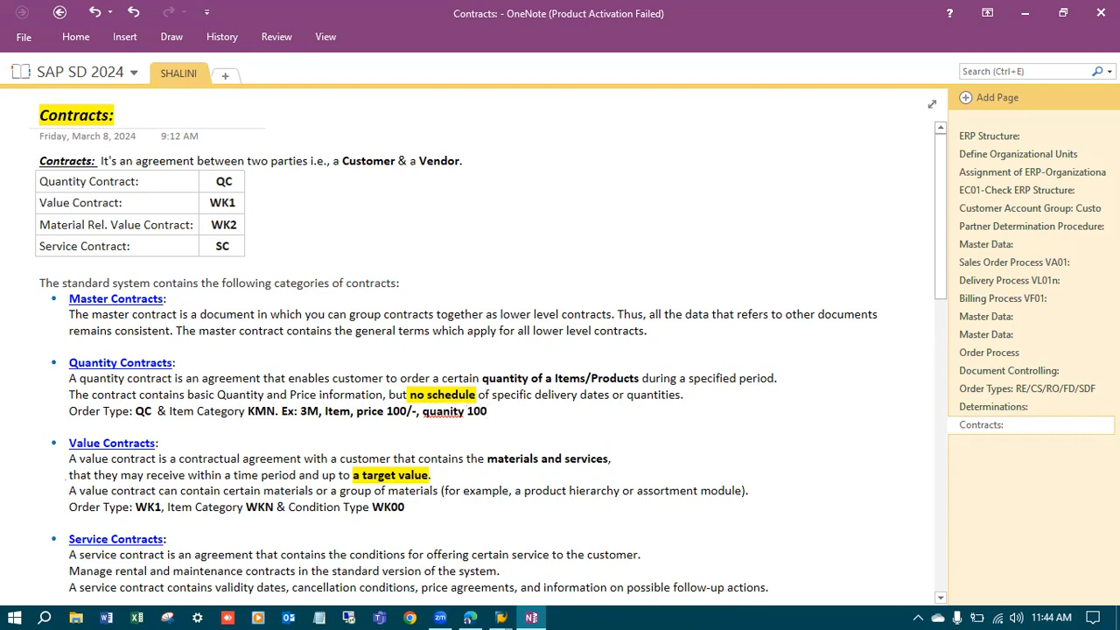
# Step: Correct the misspelled word to "quantity" in the Quantity Contracts example and end the line with a period
pyautogui.rightClick(448, 412)
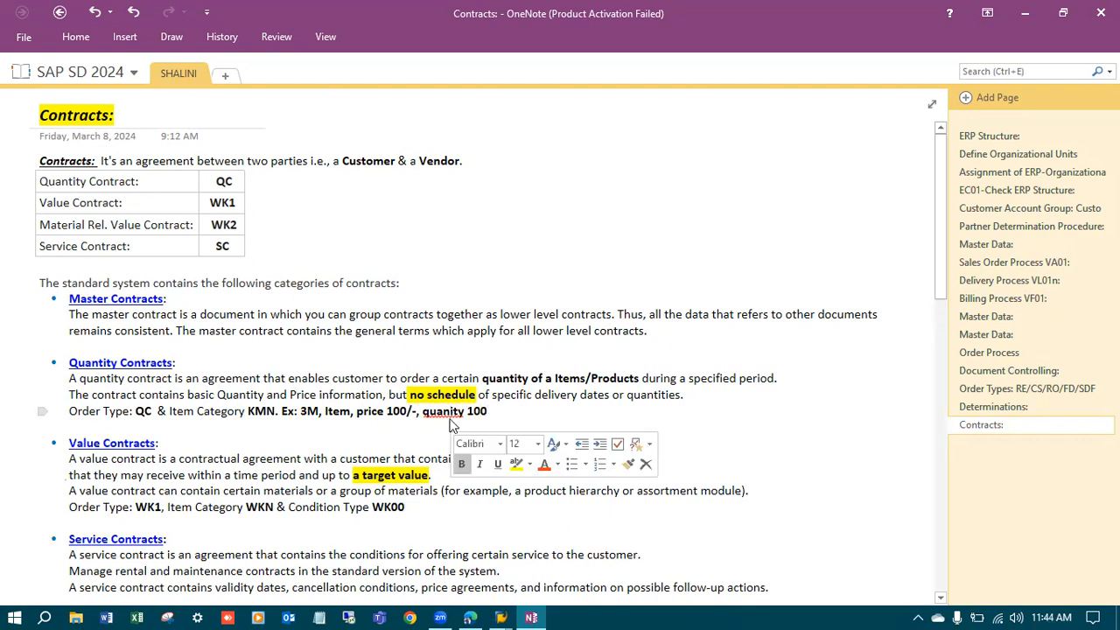
pyautogui.click(507, 92)
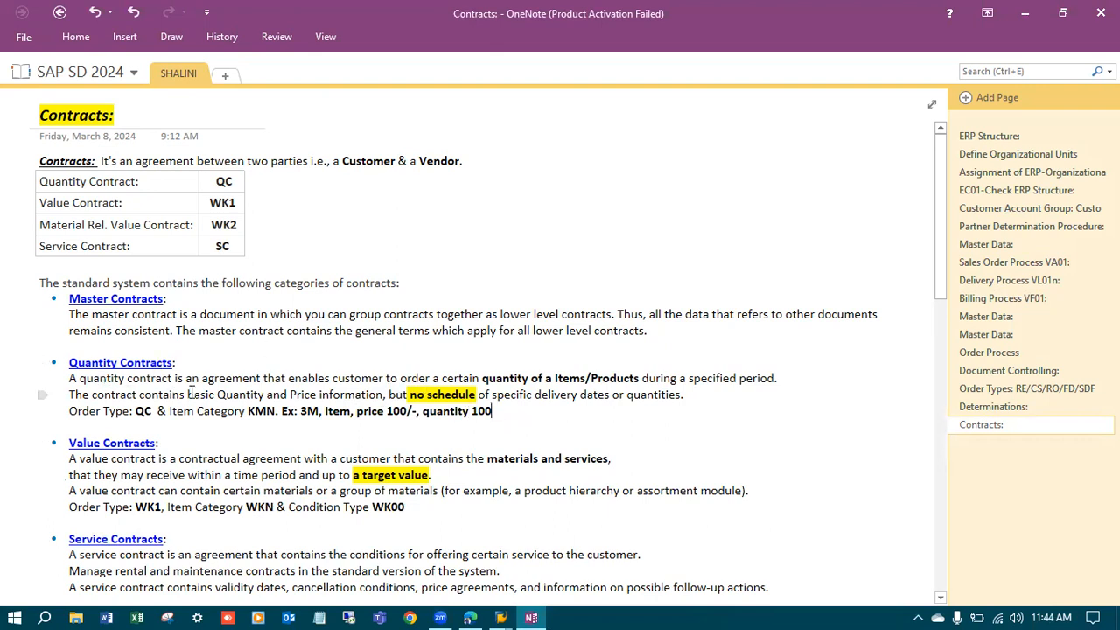
pyautogui.write('.')
# Step: Examine the Value Contracts description for materials and services, target value, product hierarchy and order type WK1, alongside the Quantity Contracts section
pyautogui.moveTo(611, 459); pyautogui.dragTo(481, 456)
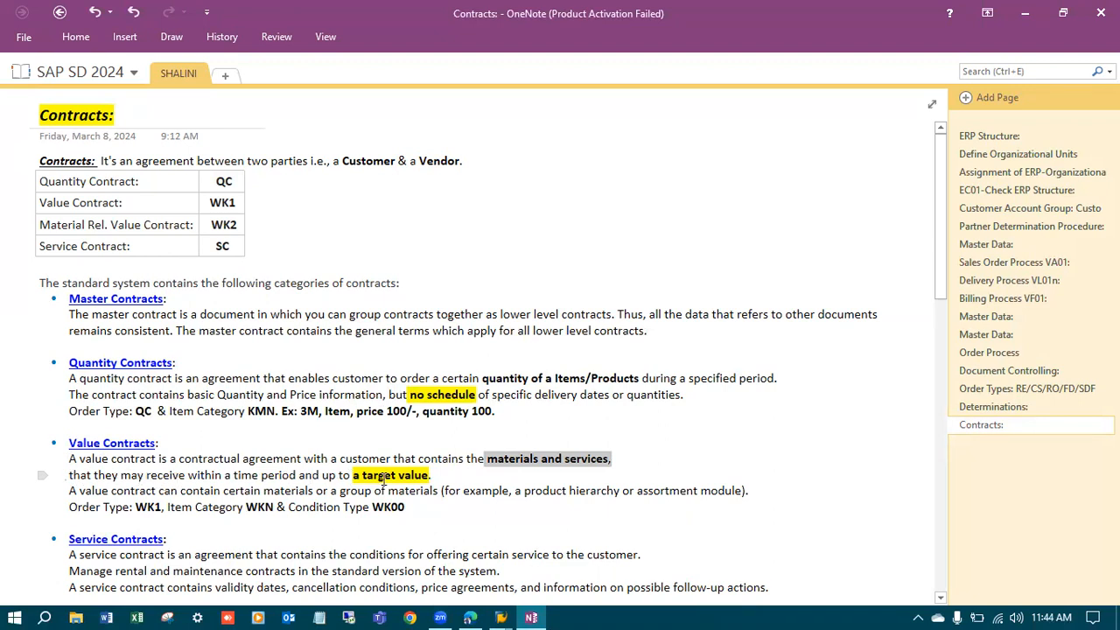
pyautogui.moveTo(434, 476); pyautogui.dragTo(56, 448)
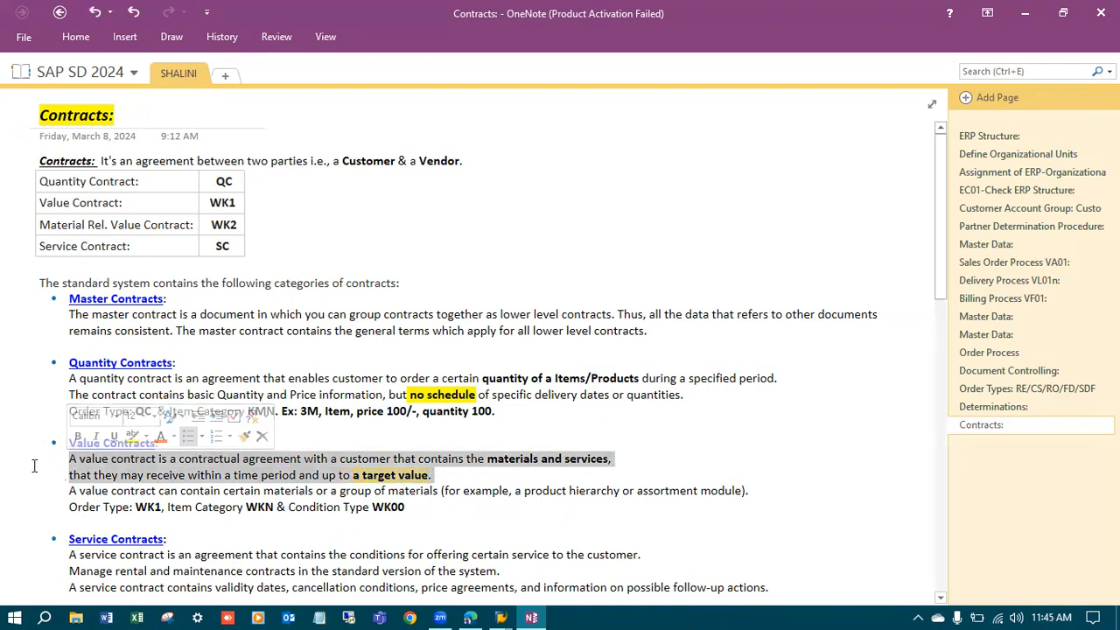
pyautogui.click(93, 456)
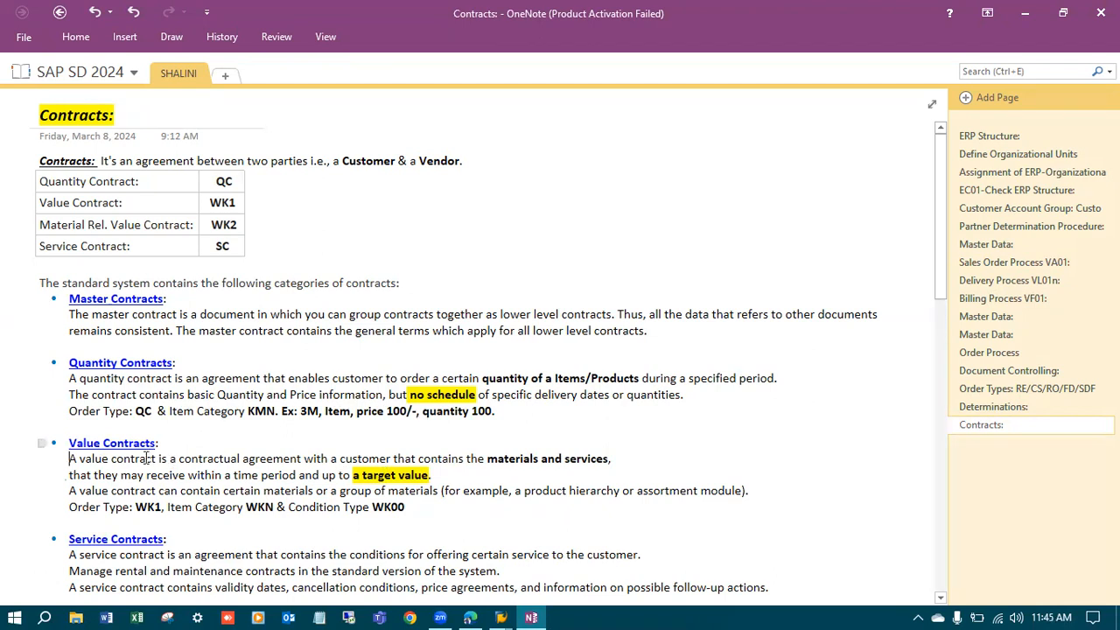
pyautogui.moveTo(435, 474); pyautogui.dragTo(350, 474)
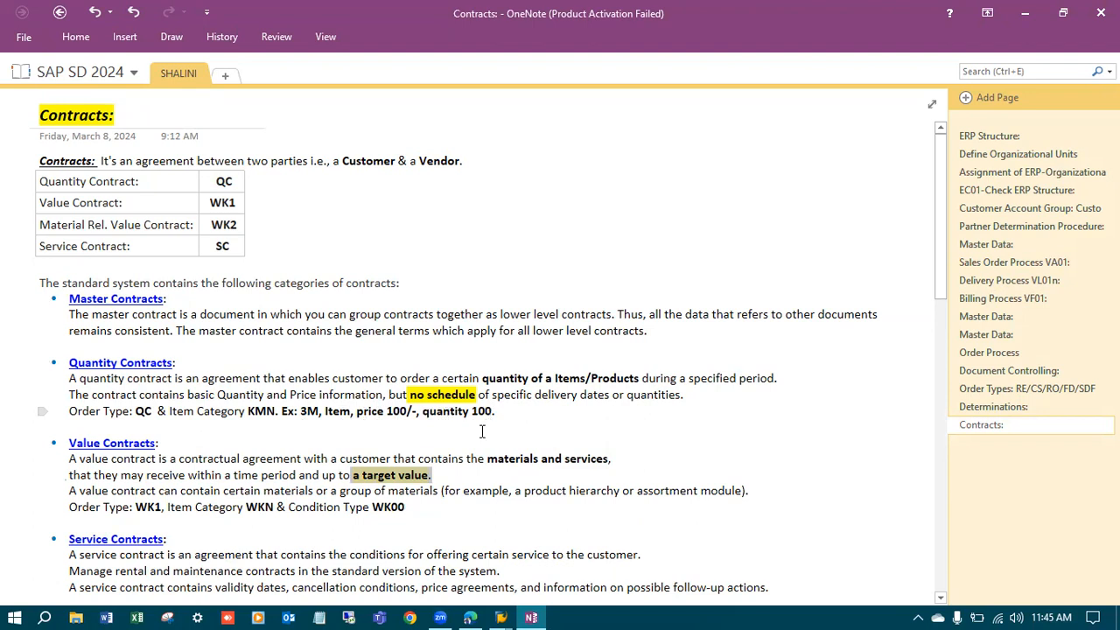
pyautogui.click(445, 473)
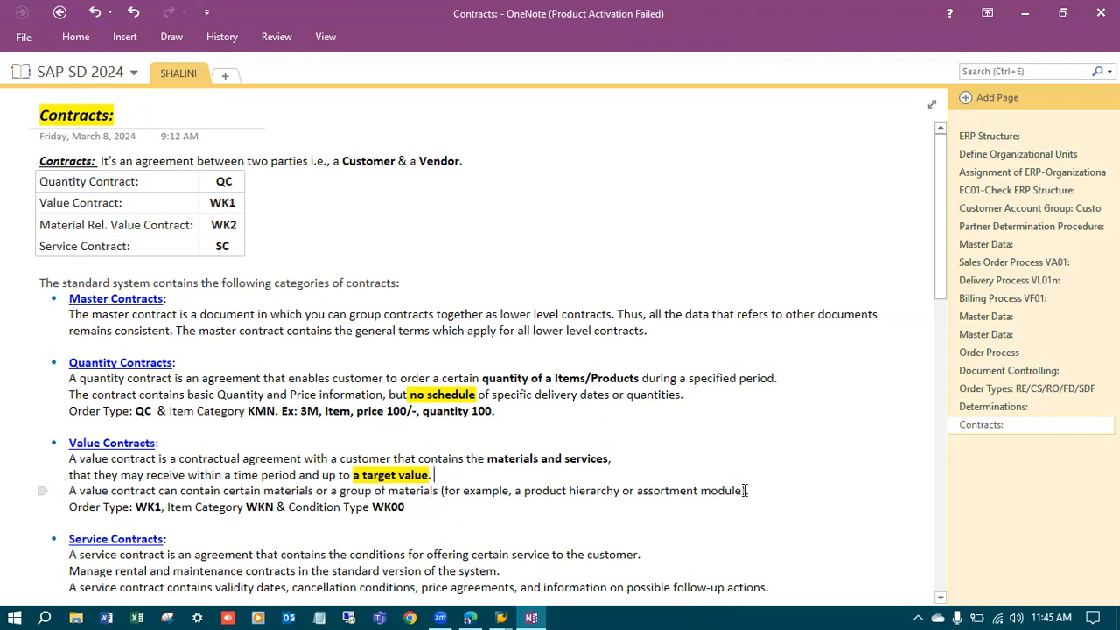
pyautogui.moveTo(742, 491); pyautogui.dragTo(515, 493)
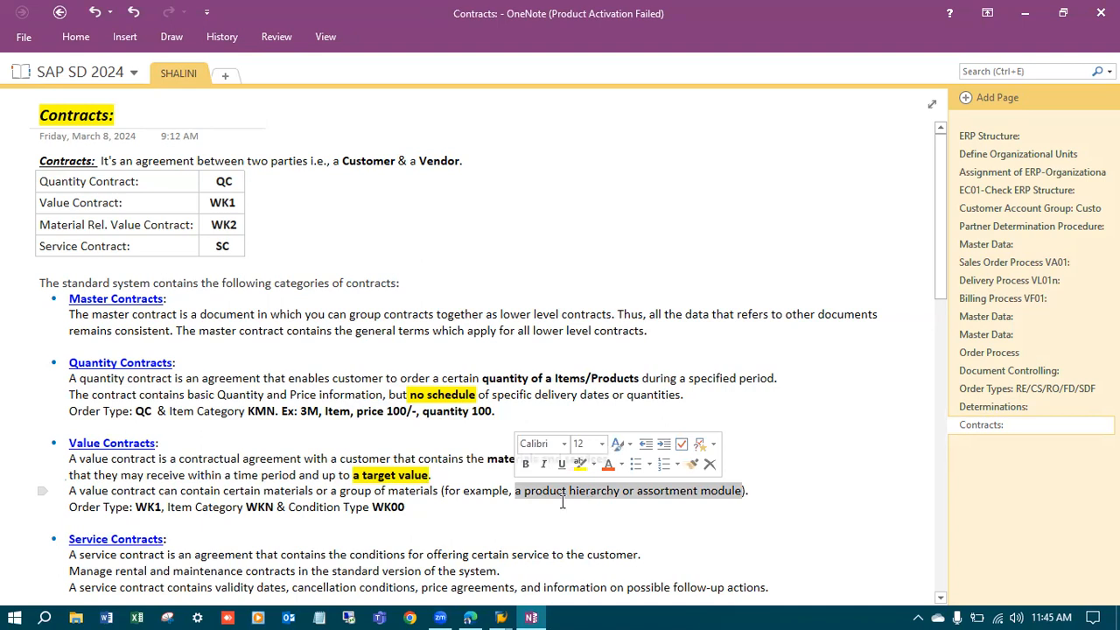
pyautogui.moveTo(65, 508); pyautogui.dragTo(407, 510)
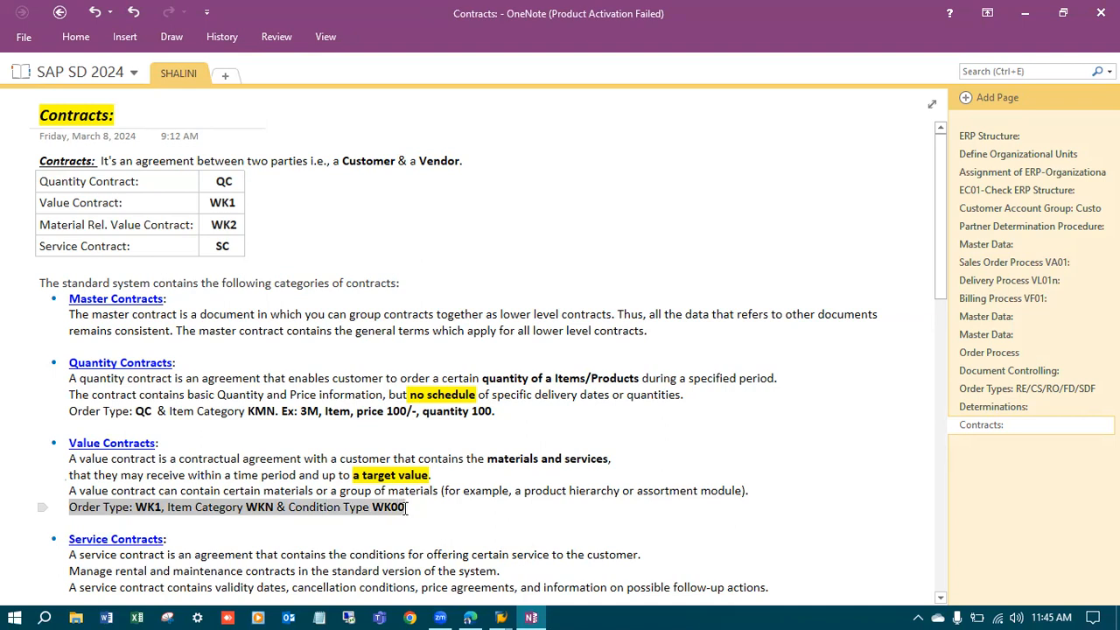
pyautogui.click(255, 488)
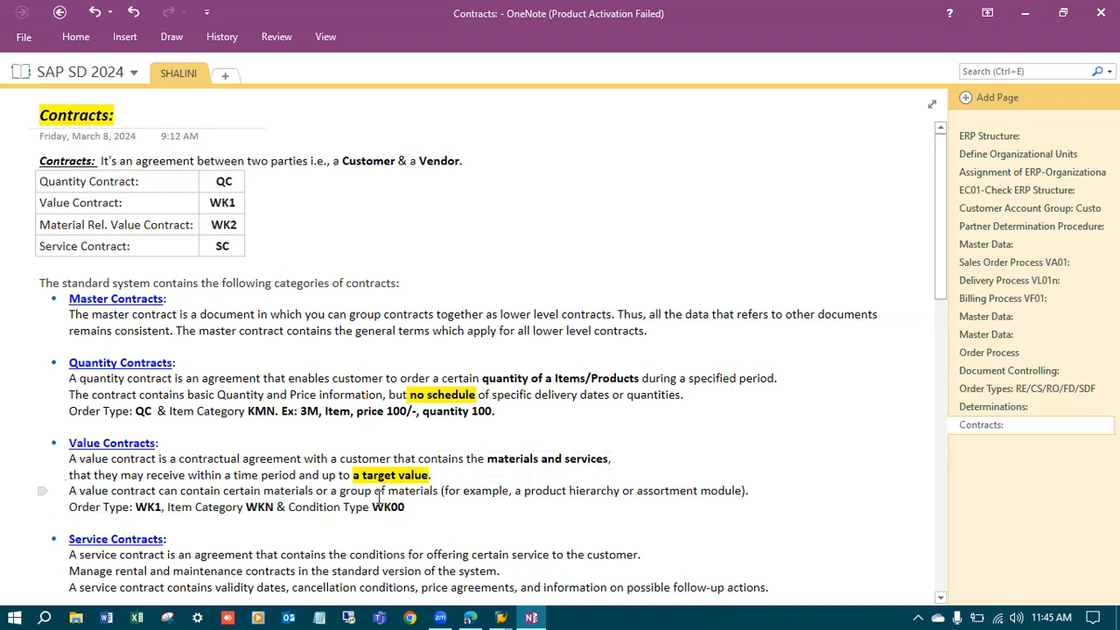
pyautogui.moveTo(413, 506); pyautogui.dragTo(76, 364)
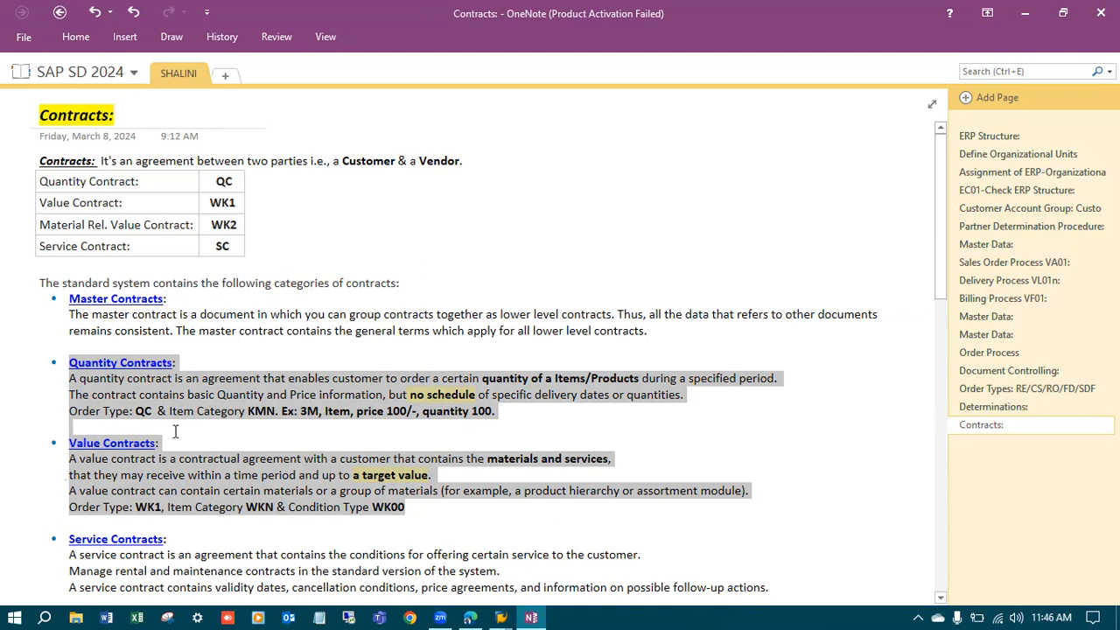
pyautogui.click(544, 428)
pyautogui.click(738, 409)
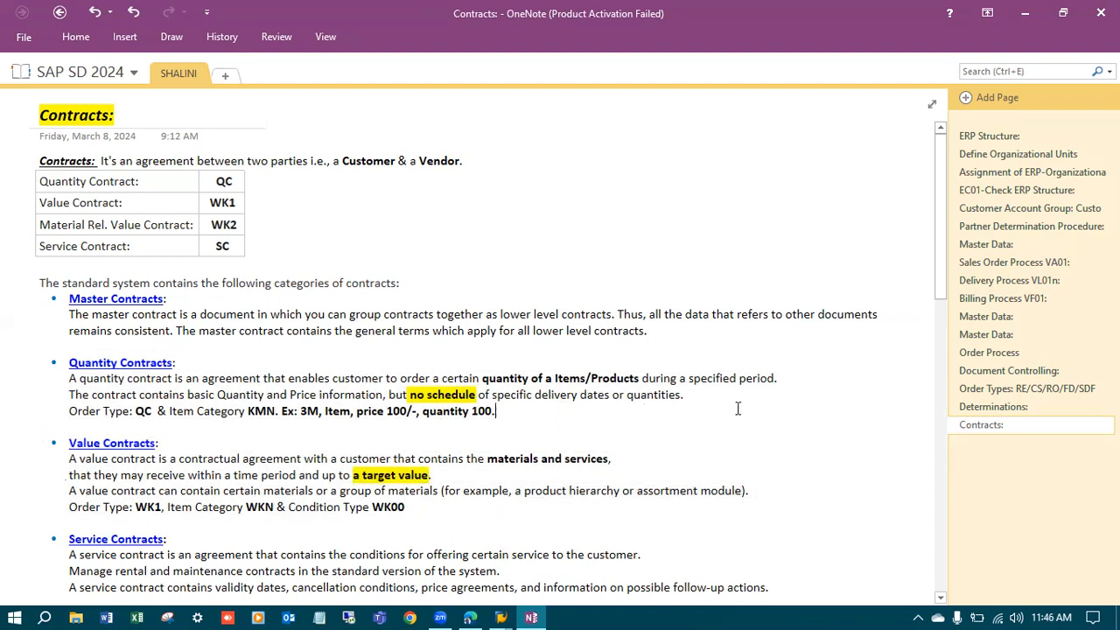
# Step: Switch to SAP to view the List of Sales Orders, and return to the Contracts page in OneNote
pyautogui.click(497, 615)
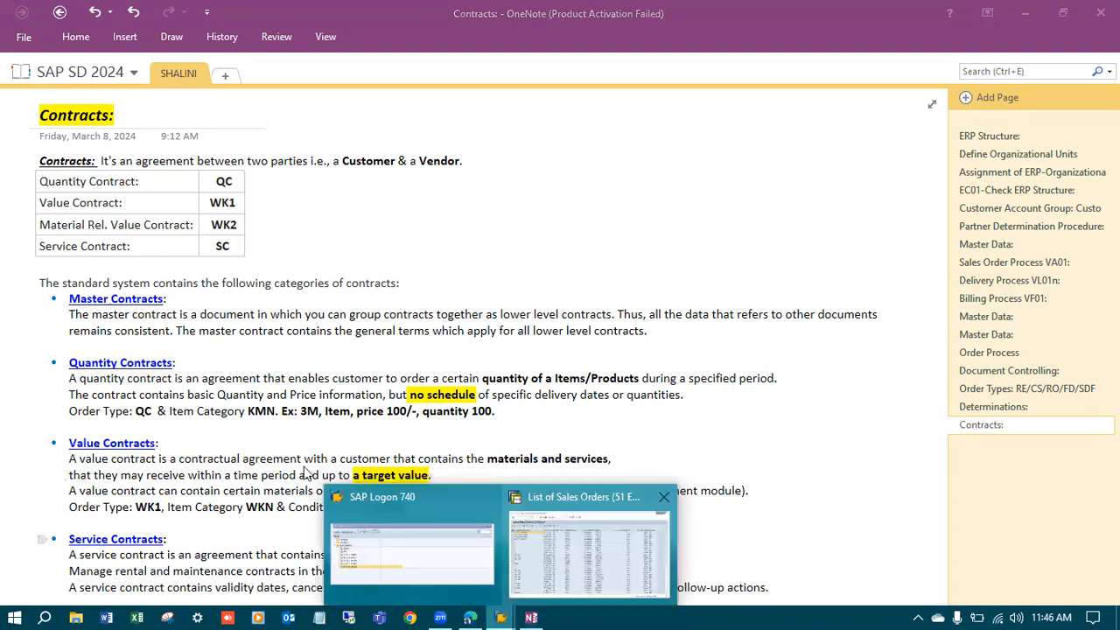
pyautogui.click(588, 547)
pyautogui.click(557, 179)
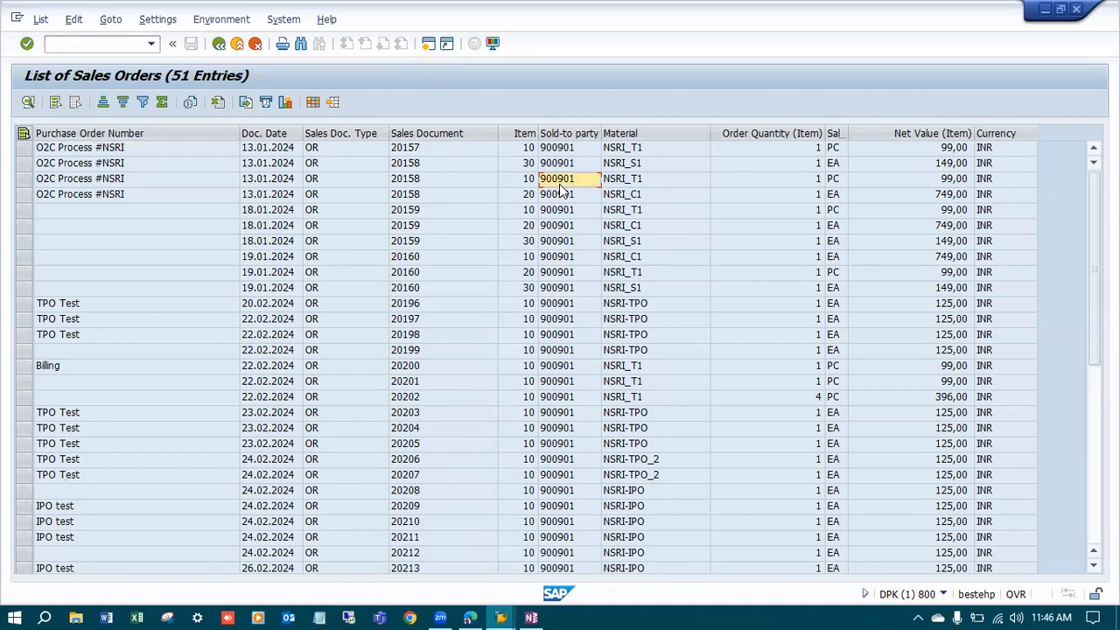
pyautogui.hotkey('alt', 'Tab')
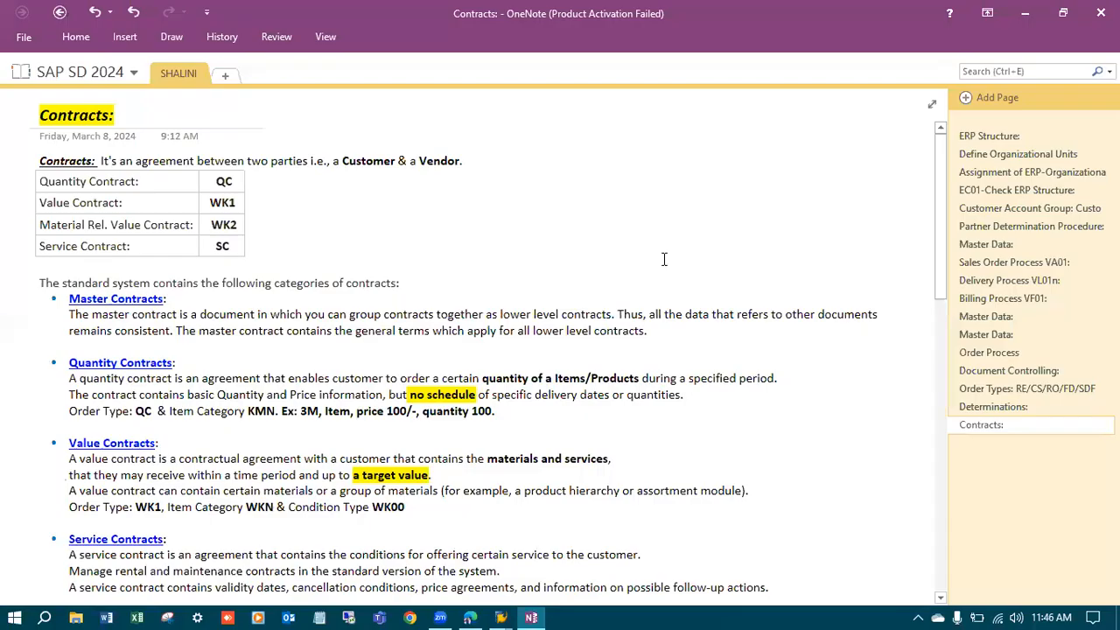
# Step: Add a note beside the contract definition listing the customer number and material NSRI-T1, checking the material in SAP's sales order list
pyautogui.write('Customer: 90090 ')
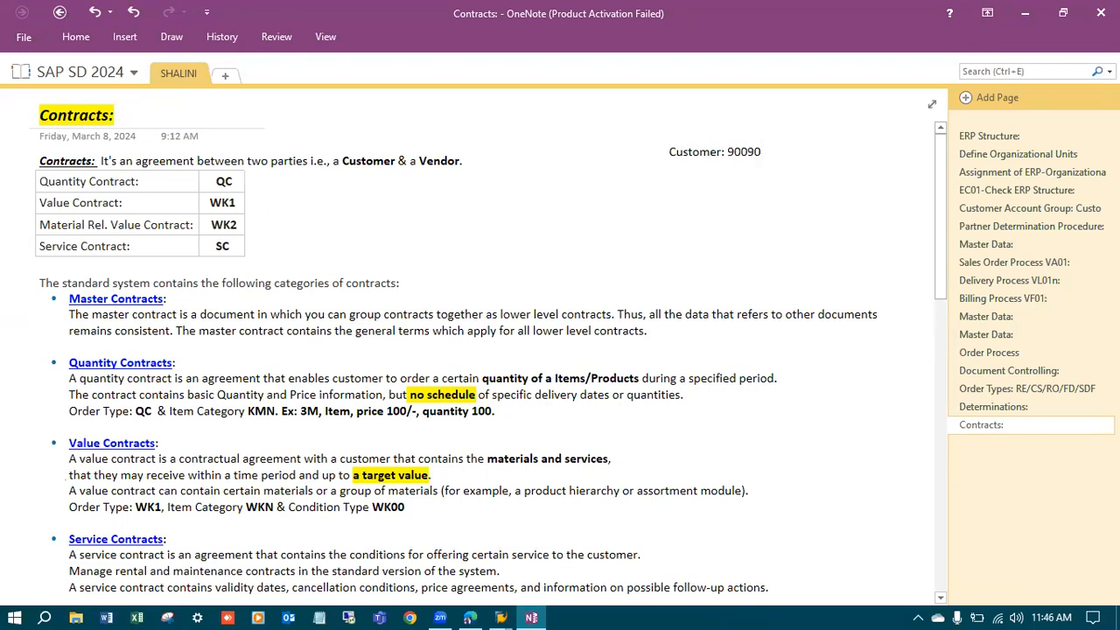
pyautogui.write('Material:')
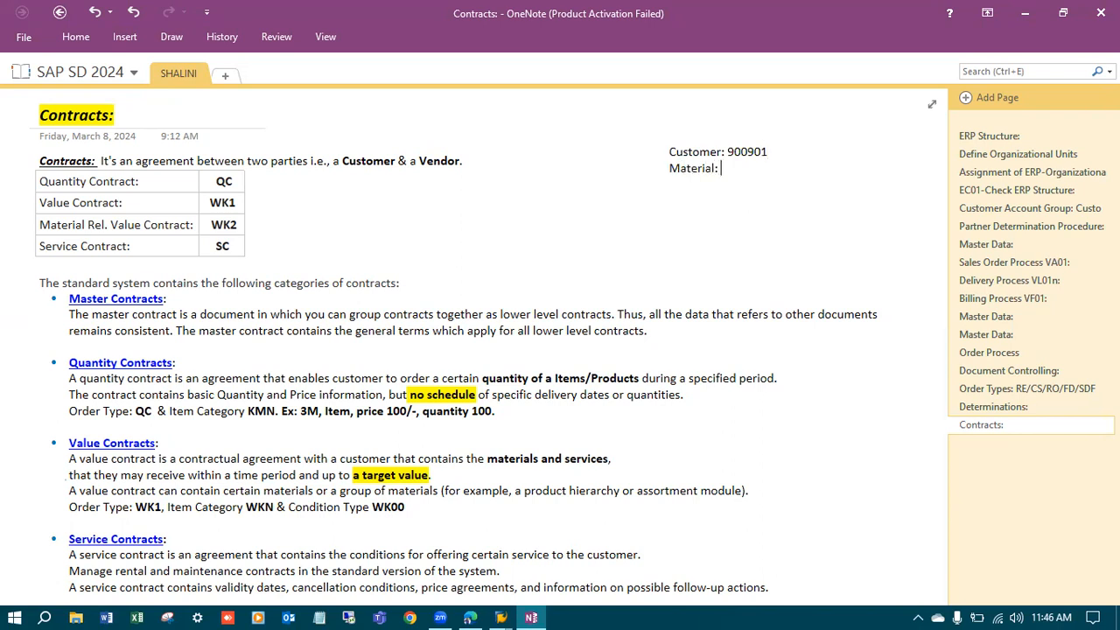
pyautogui.hotkey('alt', 'Tab')
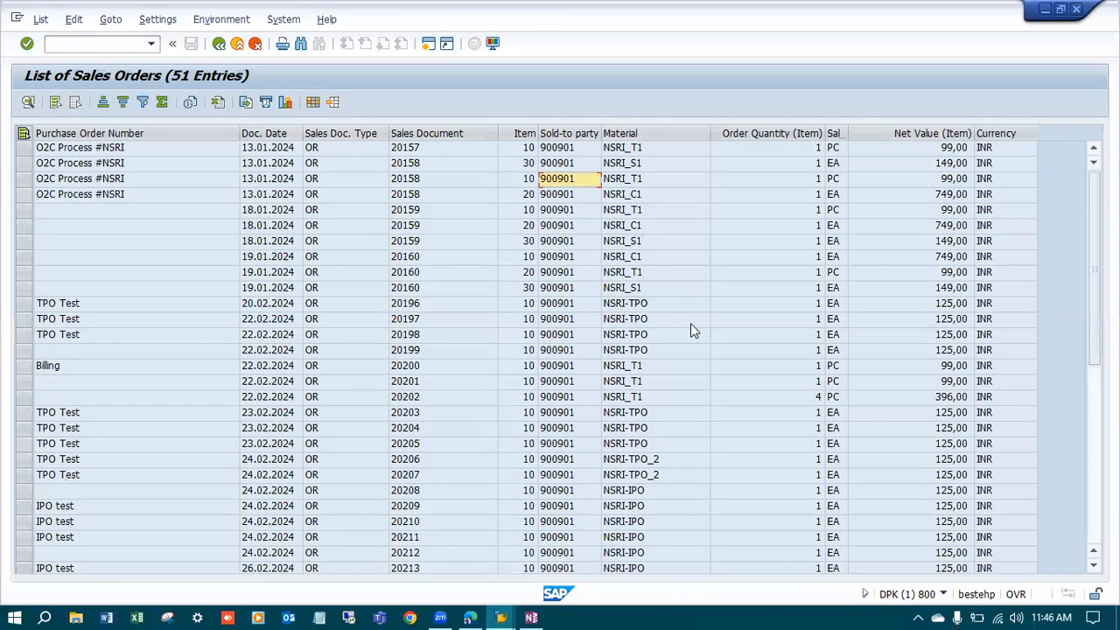
pyautogui.scroll(-10, 666, 361)
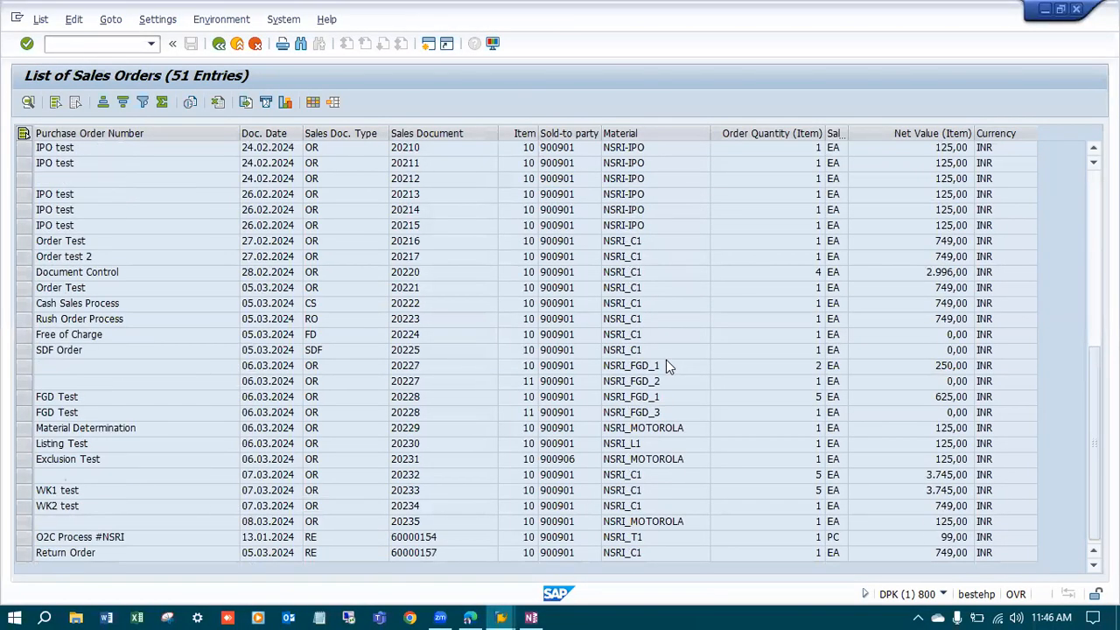
pyautogui.scroll(10, 666, 360)
pyautogui.hotkey('alt', 'Tab')
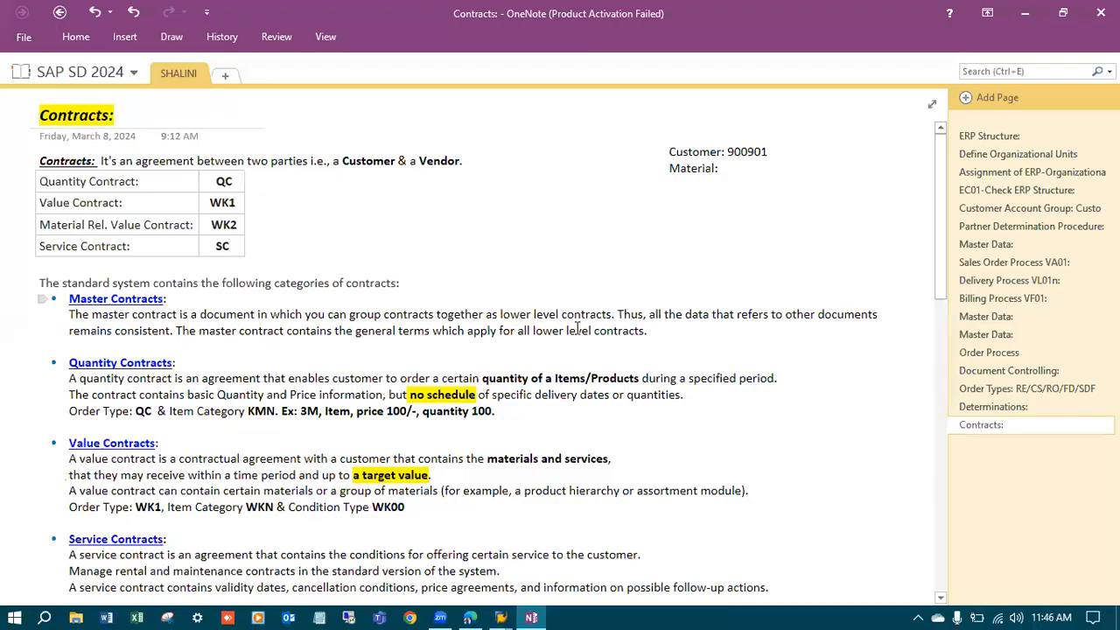
pyautogui.write('NSRI-T1')
# Step: Verify the material code in SAP, correct the note to NSRI_T1, and highlight Order Type: QC under Quantity Contracts
pyautogui.hotkey('alt', 'Tab')
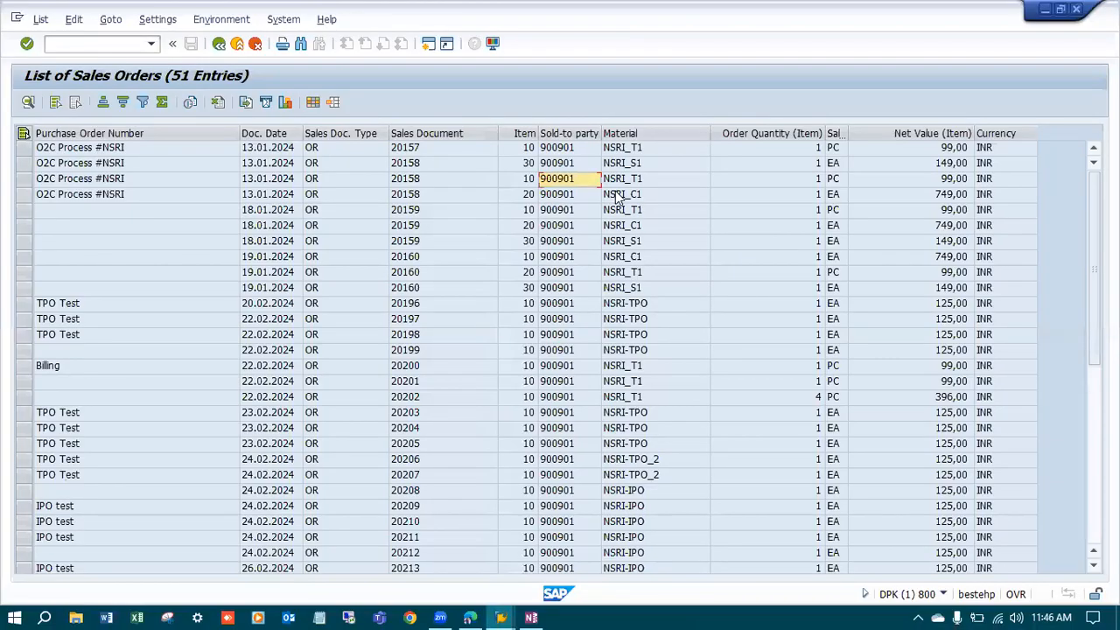
pyautogui.hotkey('alt', 'Tab')
pyautogui.moveTo(747, 169); pyautogui.dragTo(803, 224)
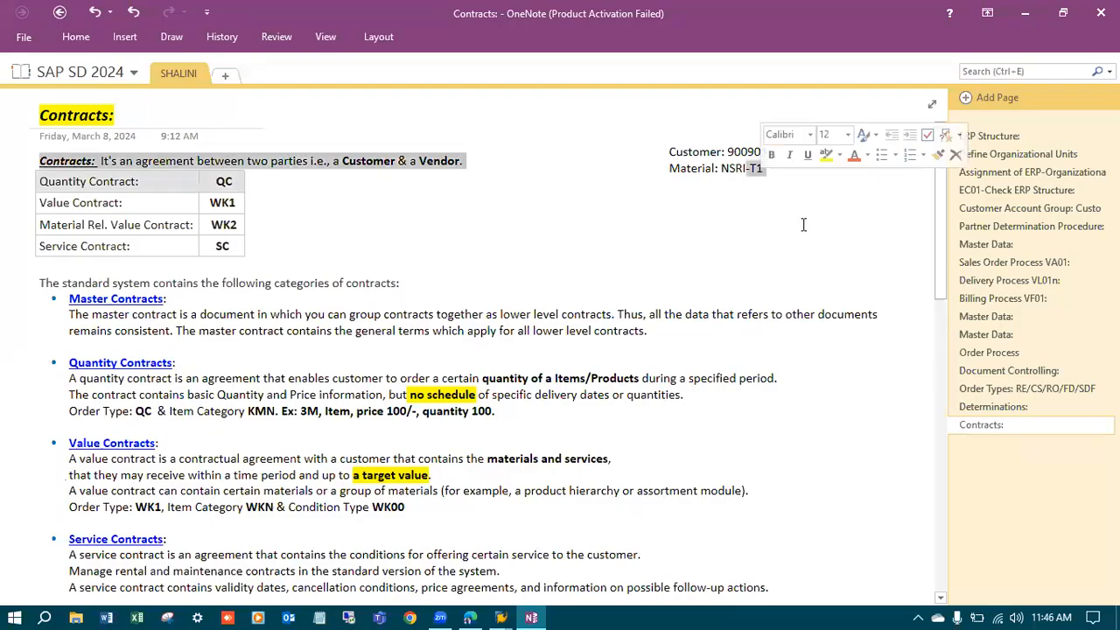
pyautogui.click(803, 225)
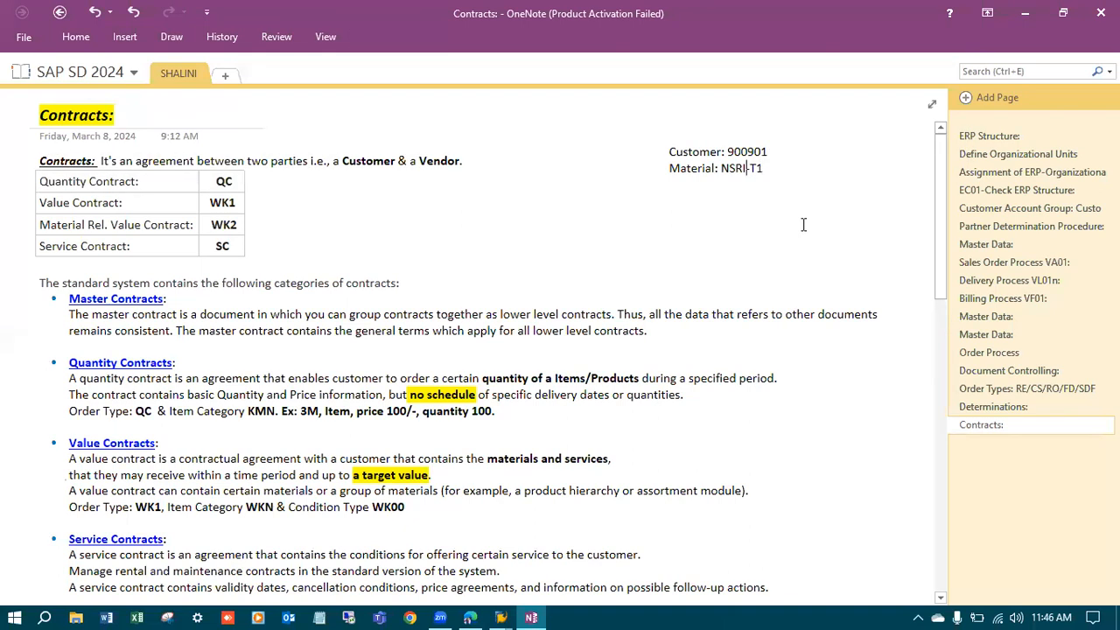
pyautogui.write('_')
pyautogui.press('Delete')
pyautogui.moveTo(72, 415); pyautogui.dragTo(156, 415)
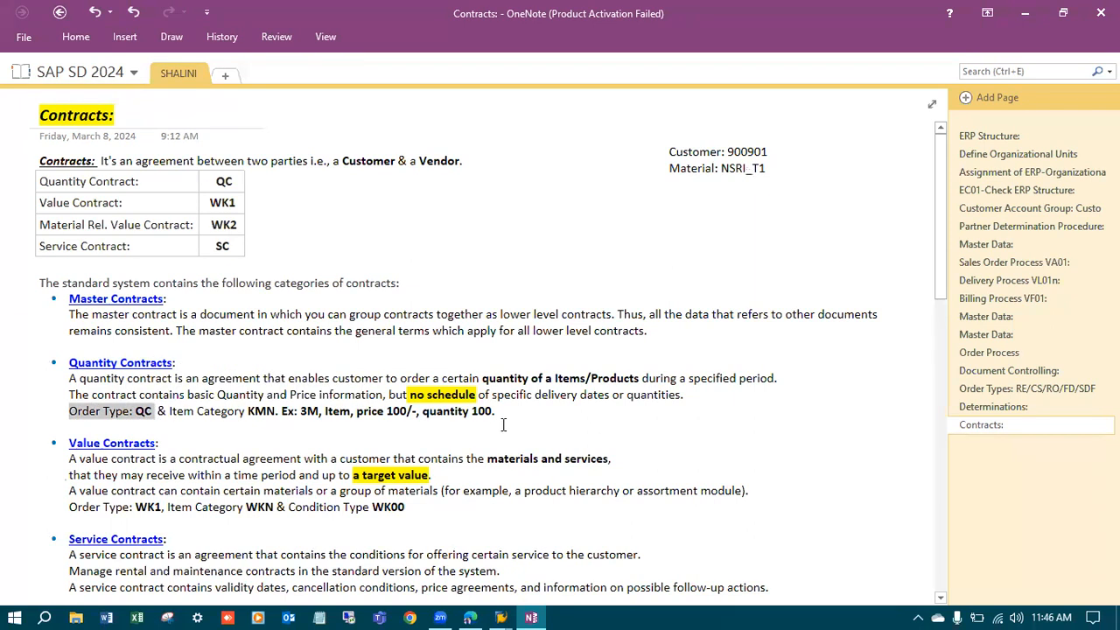
pyautogui.click(113, 423)
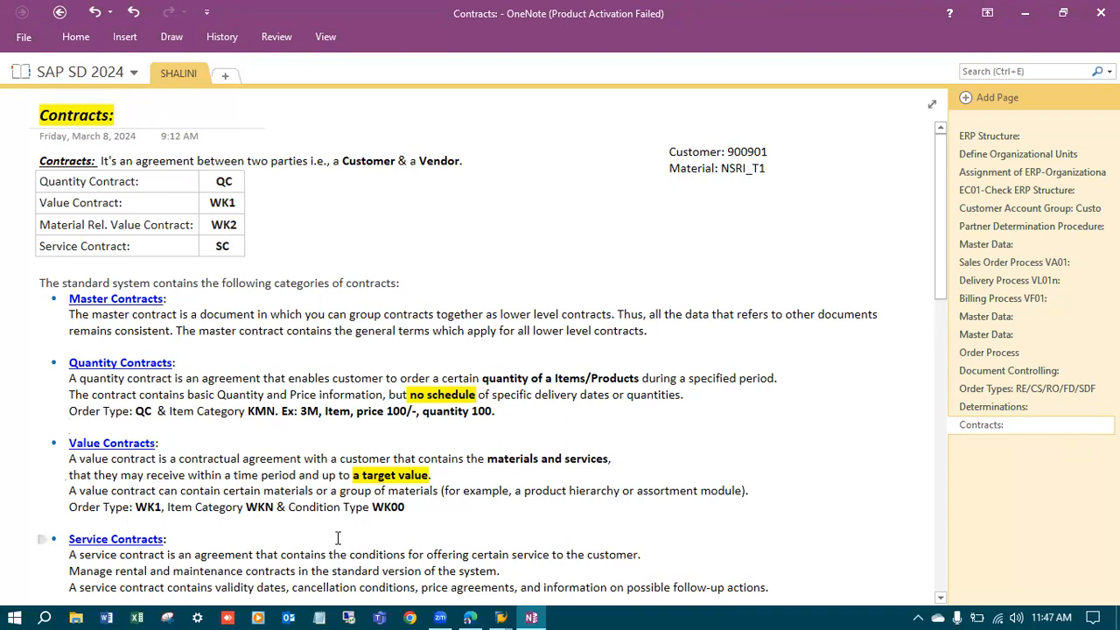
# Step: Switch to SAP, run transaction VA41 for contract creation, and return to SAP Easy Access
pyautogui.click(500, 616)
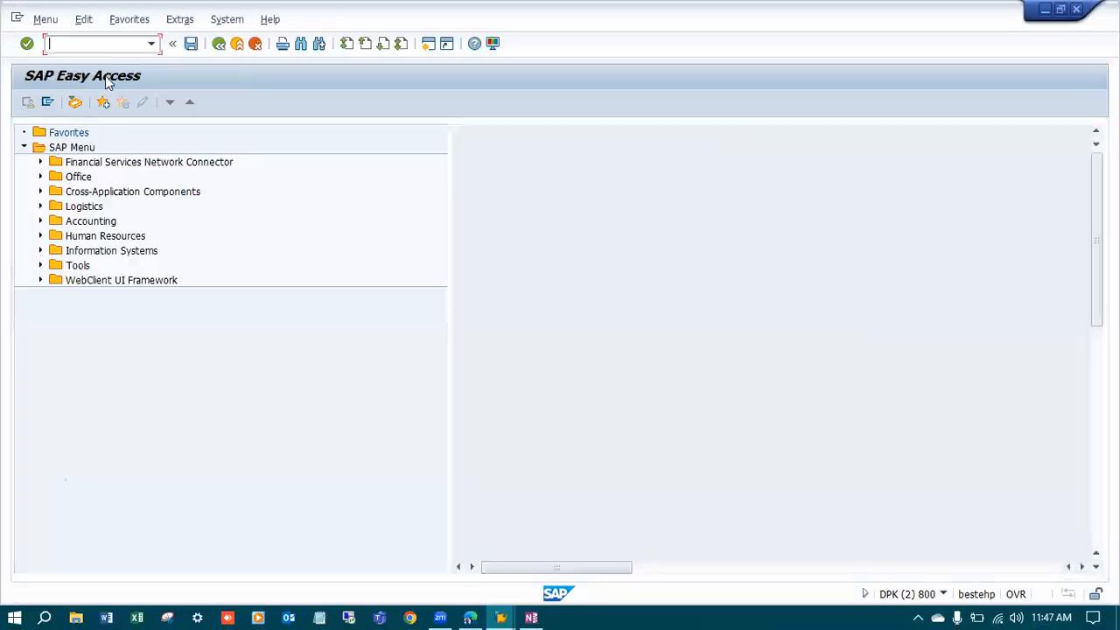
pyautogui.write('VA41')
pyautogui.press('Return')
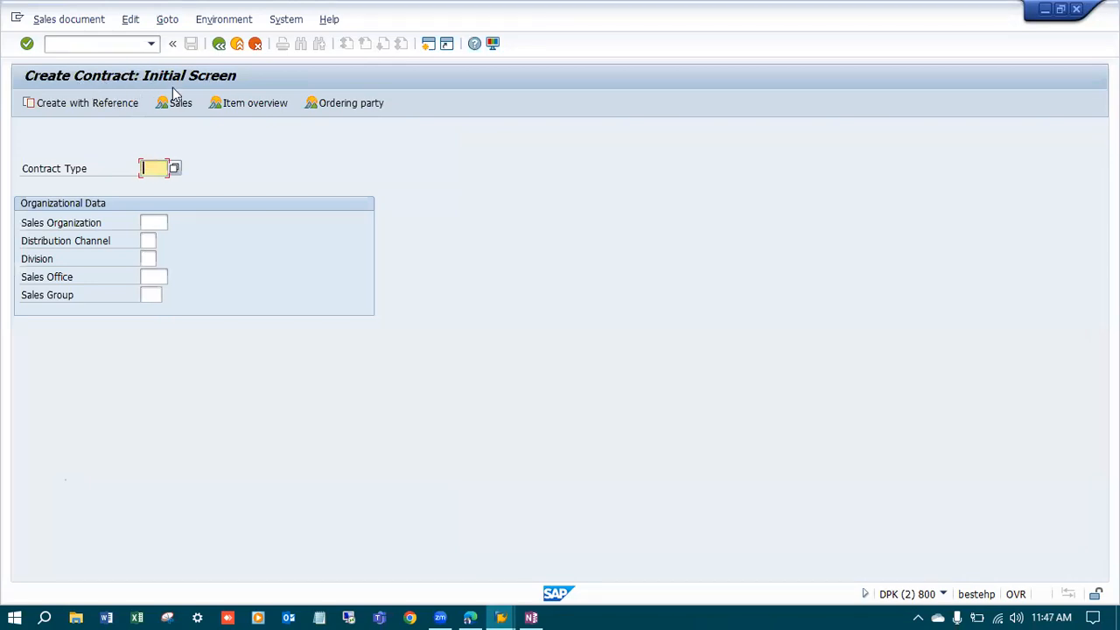
pyautogui.click(218, 43)
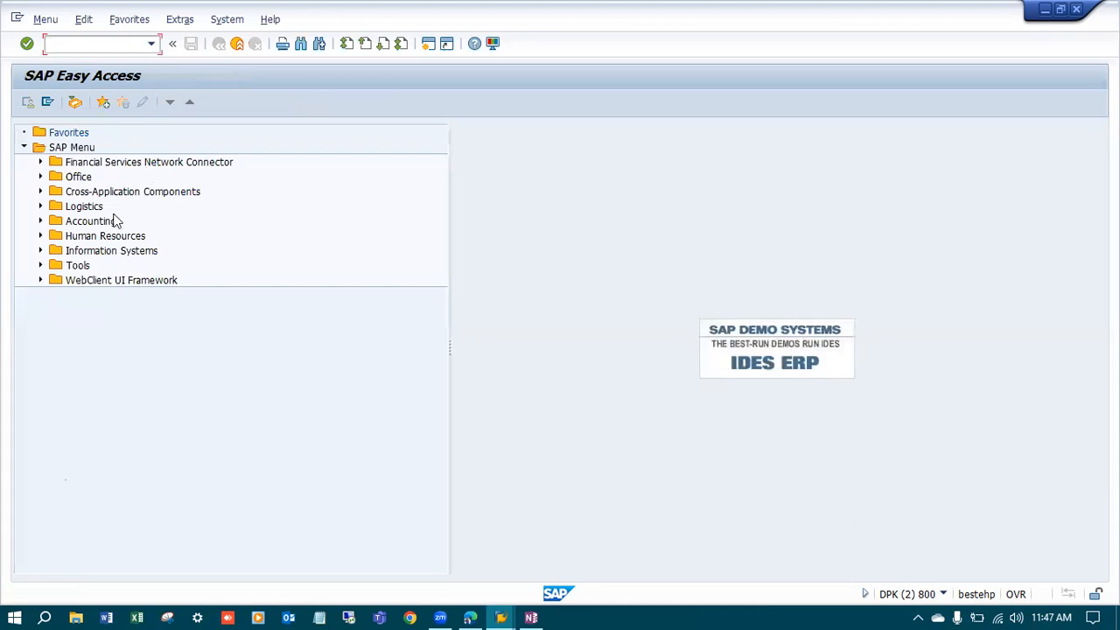
# Step: Open VA41 - Create from the Contract folder within Logistics, Sales and Distribution, Sales
pyautogui.click(39, 207)
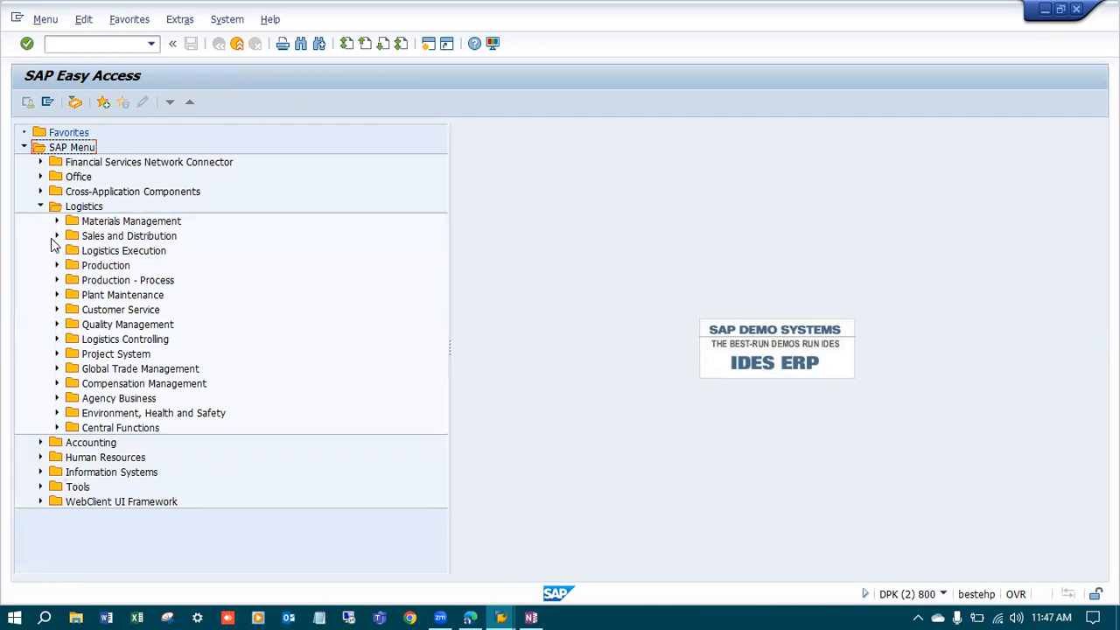
pyautogui.click(56, 236)
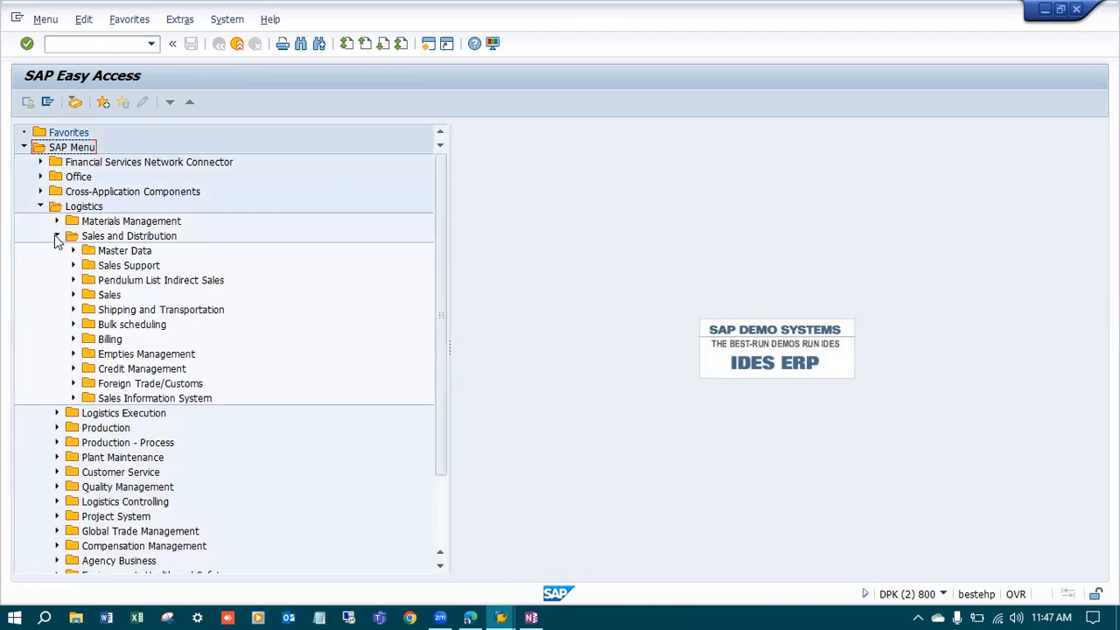
pyautogui.click(73, 295)
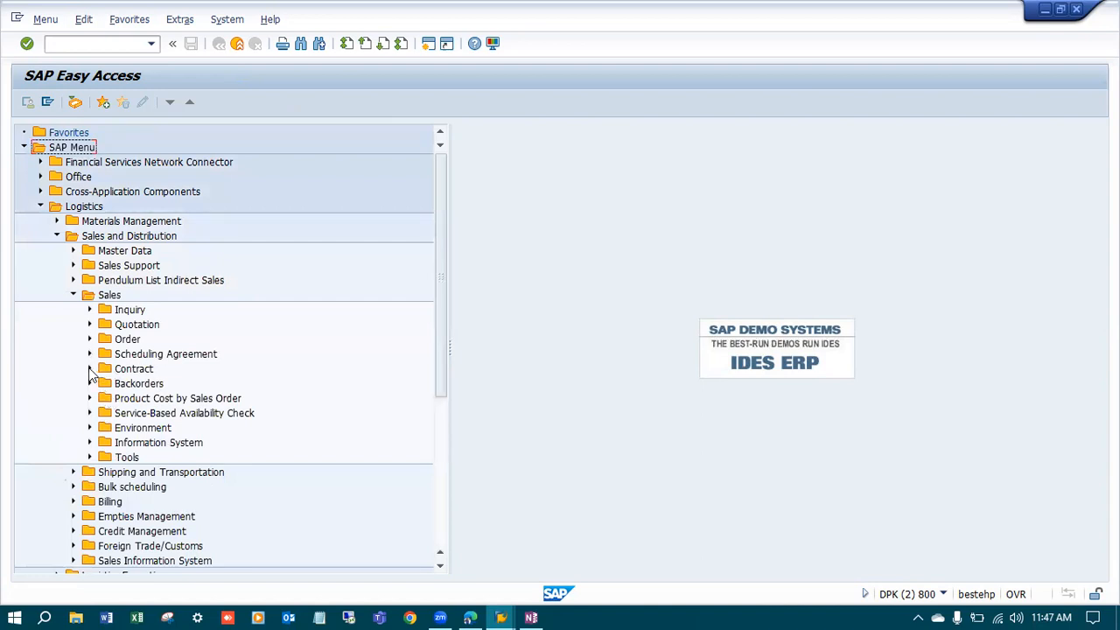
pyautogui.click(89, 368)
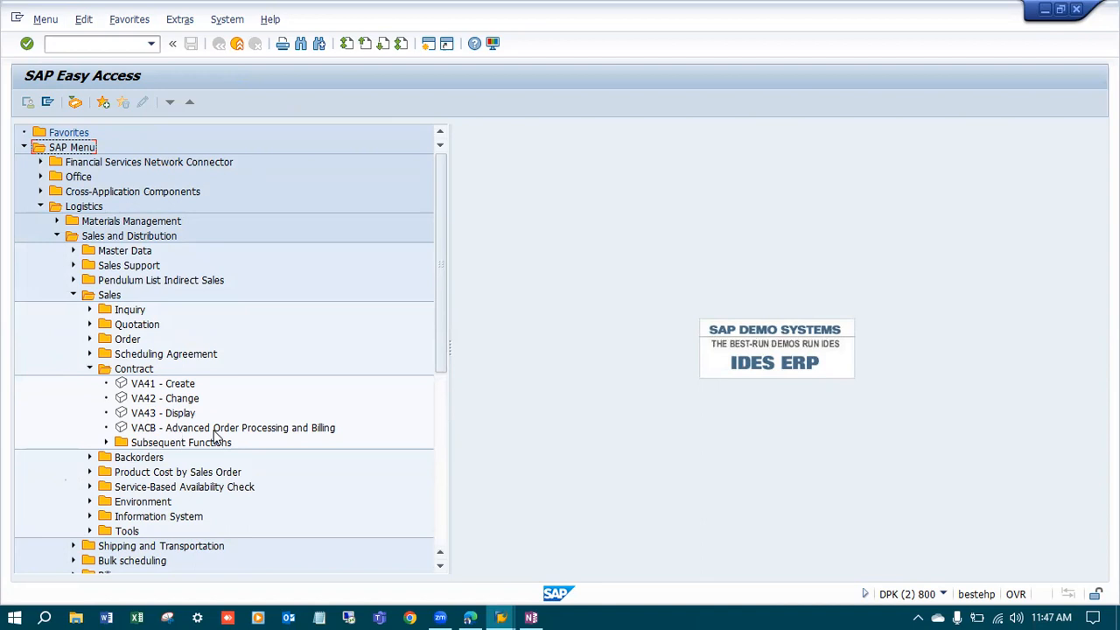
pyautogui.doubleClick(167, 384)
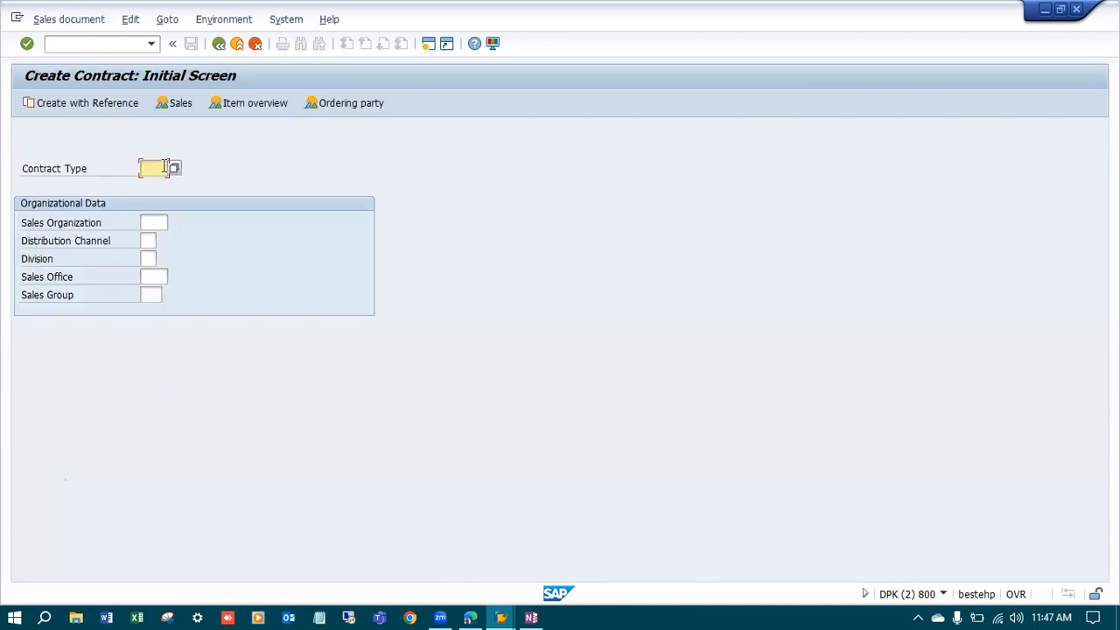
# Step: Check the quantity contract's order type in the OneNote page and set the contract type to QC in SAP
pyautogui.hotkey('alt', 'Tab')
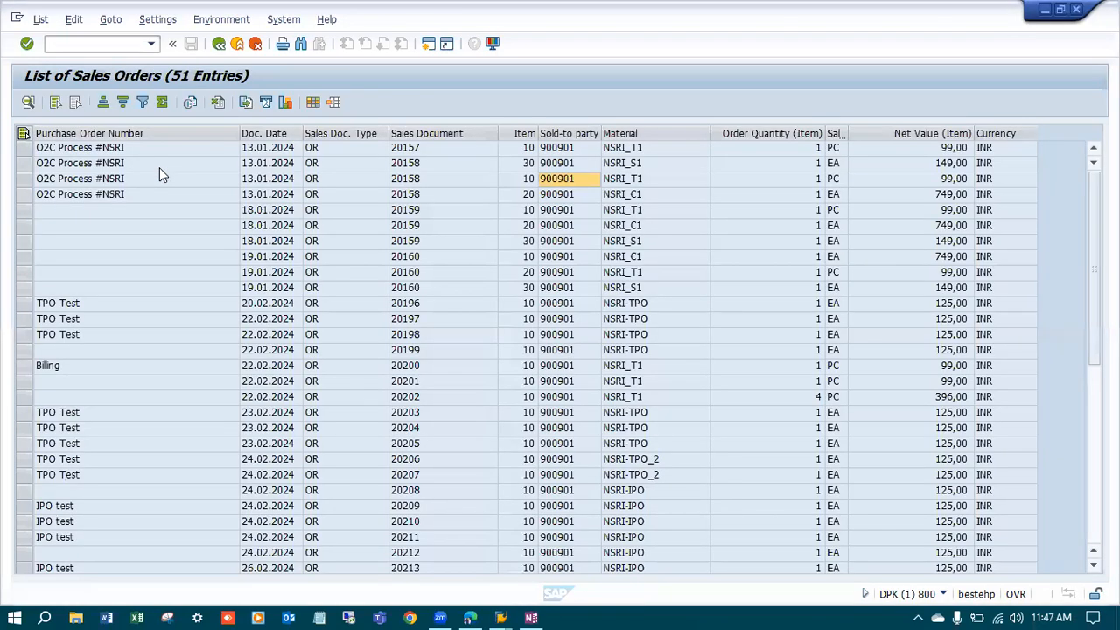
pyautogui.hotkey('alt', 'Tab')
pyautogui.click(534, 610)
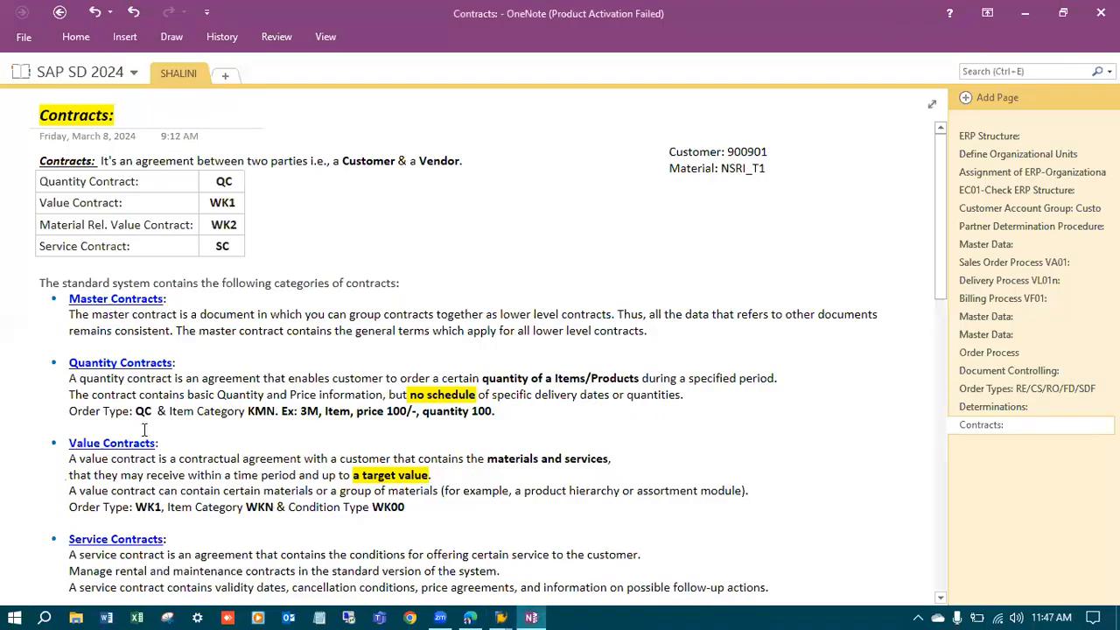
pyautogui.hotkey('alt', 'Tab')
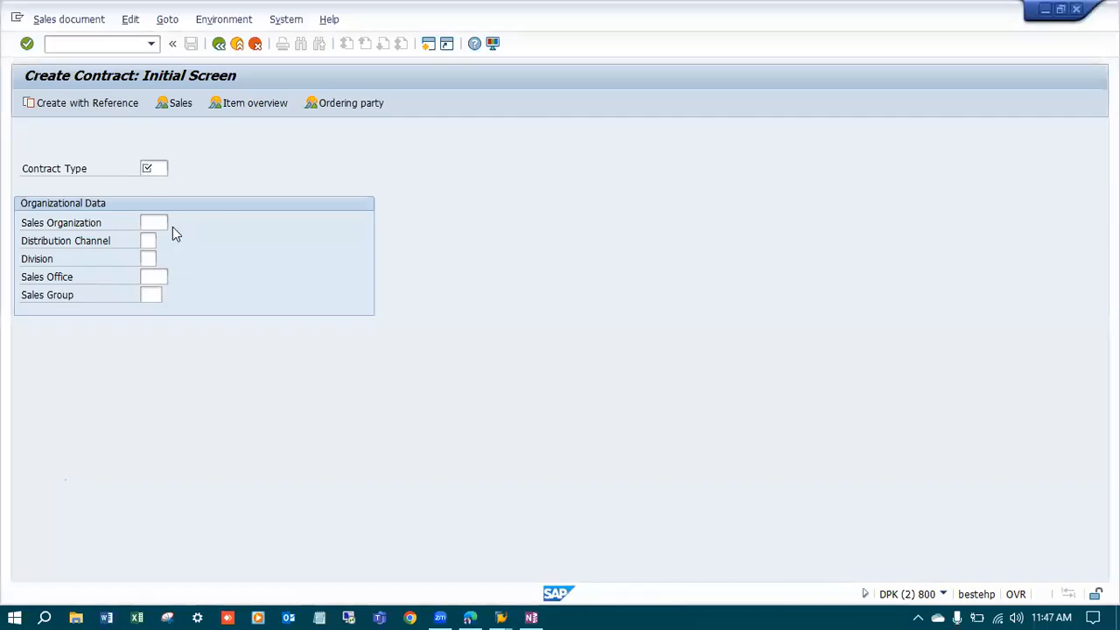
pyautogui.write('Q')
pyautogui.click(149, 184)
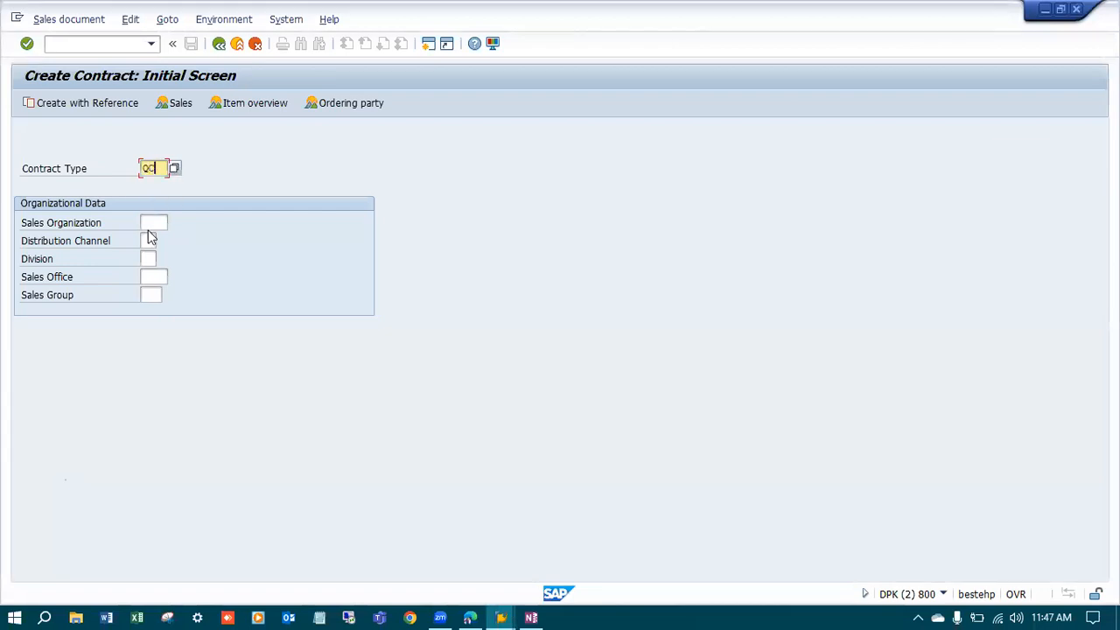
# Step: Set sales organization NSRI, distribution channel NS and division NS, and continue to the quantity contract overview
pyautogui.click(154, 223)
pyautogui.click(166, 240)
pyautogui.click(150, 241)
pyautogui.click(158, 258)
pyautogui.click(147, 259)
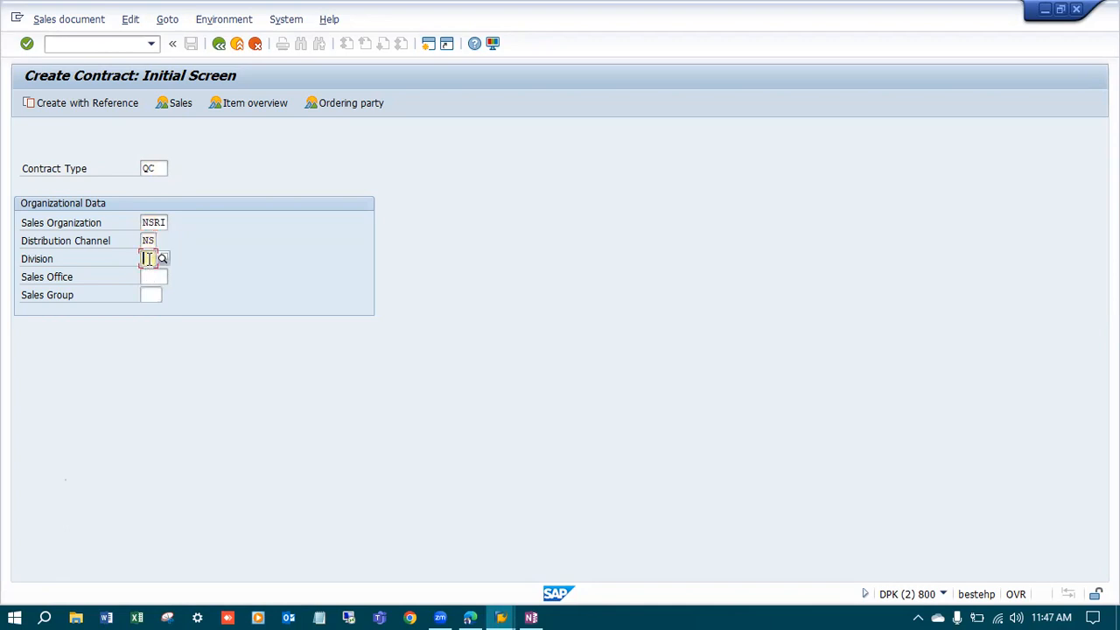
pyautogui.click(160, 273)
pyautogui.press('Return')
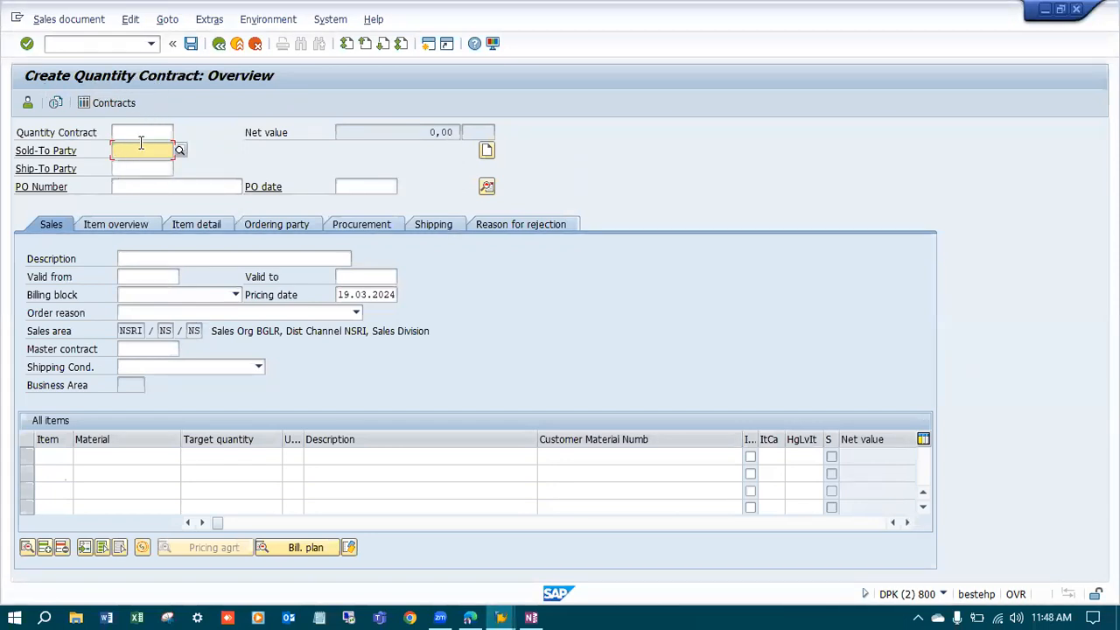
# Step: Enter the customer number as sold-to party and set the contract validity from 18.03.2024 to 31.03.2024
pyautogui.write('900901')
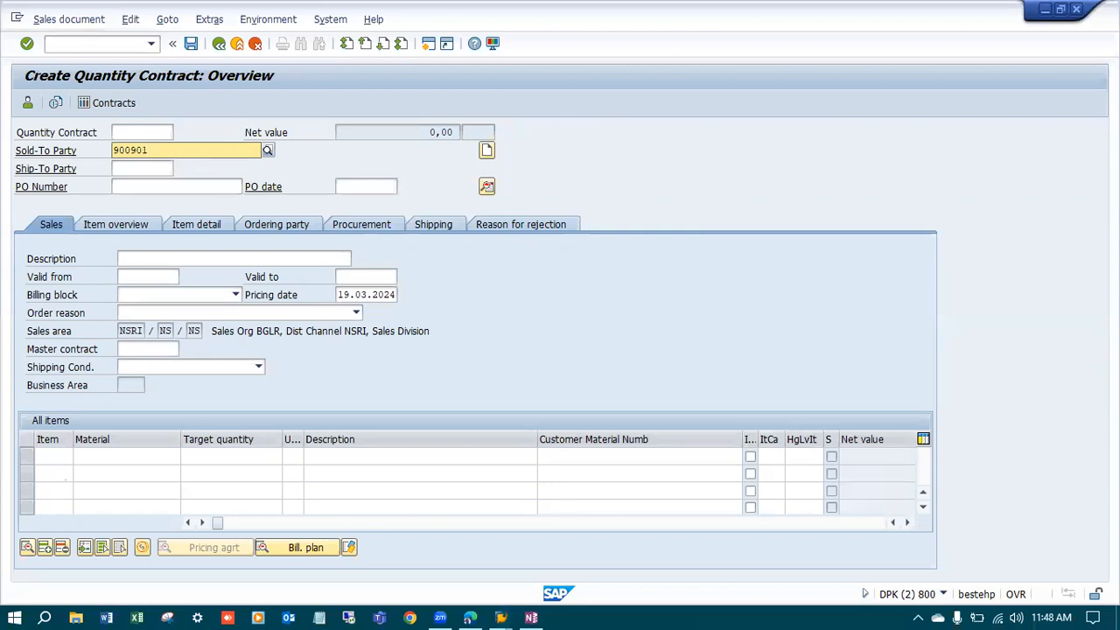
pyautogui.click(151, 280)
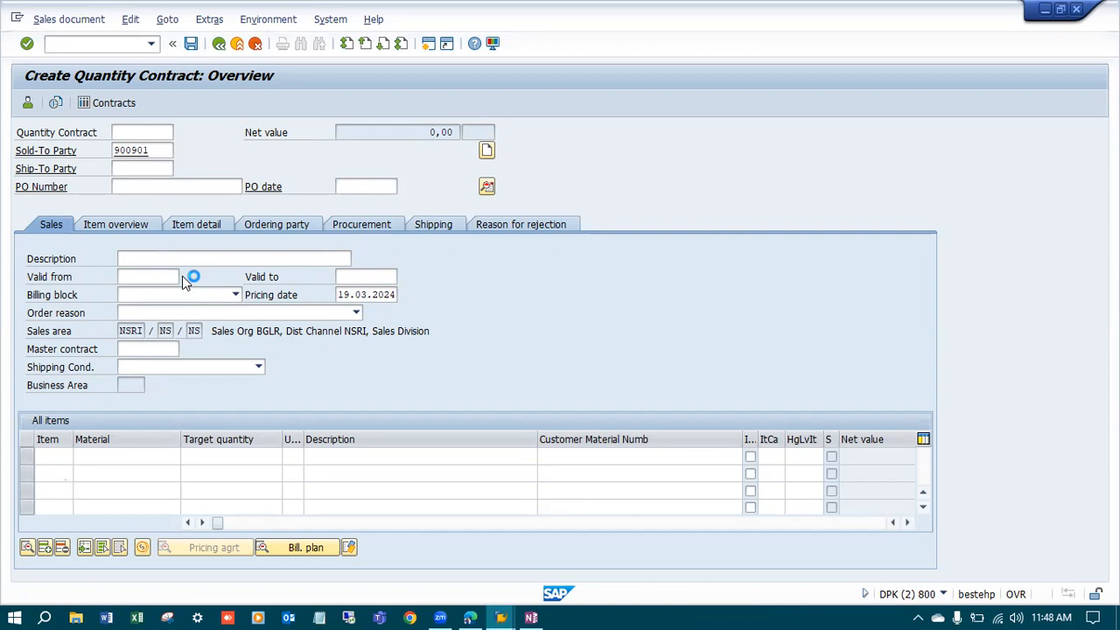
pyautogui.click(185, 277)
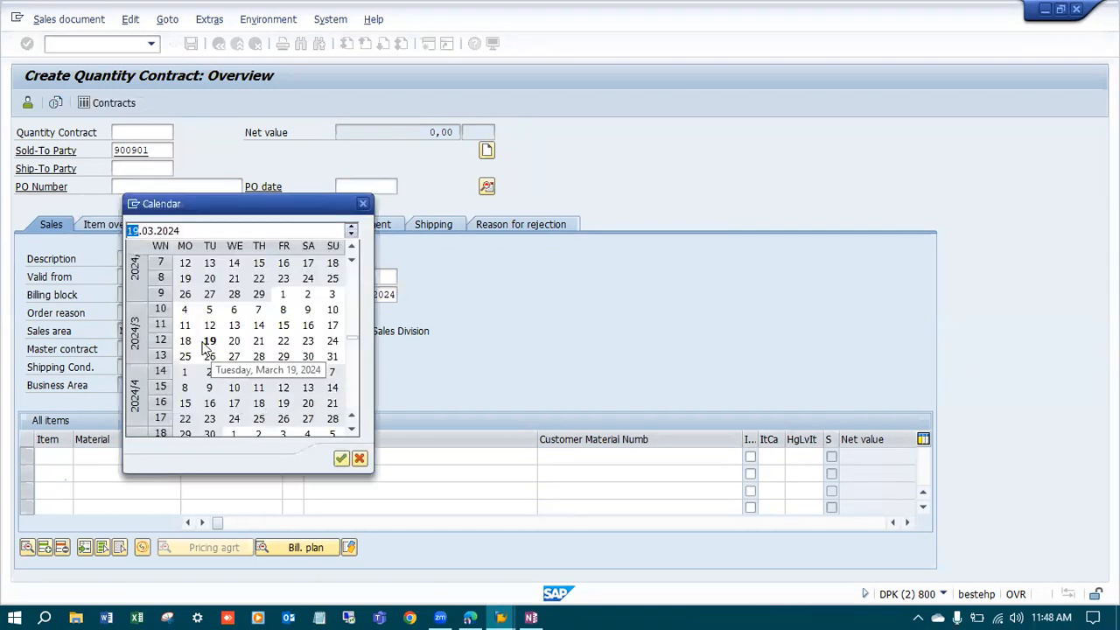
pyautogui.doubleClick(186, 343)
pyautogui.click(385, 277)
pyautogui.click(404, 277)
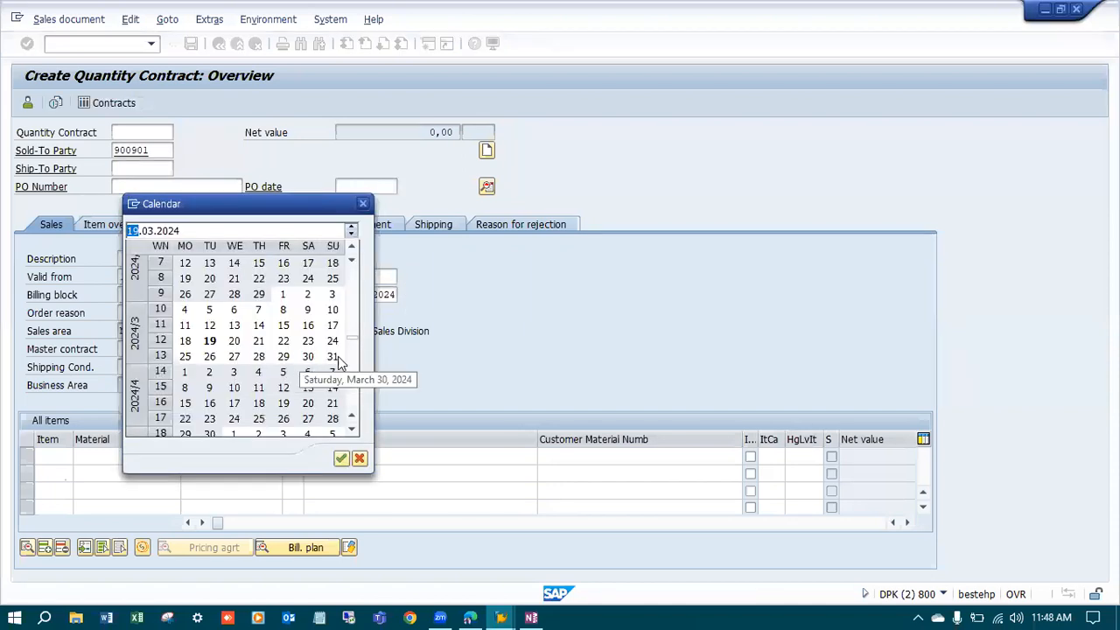
pyautogui.doubleClick(338, 356)
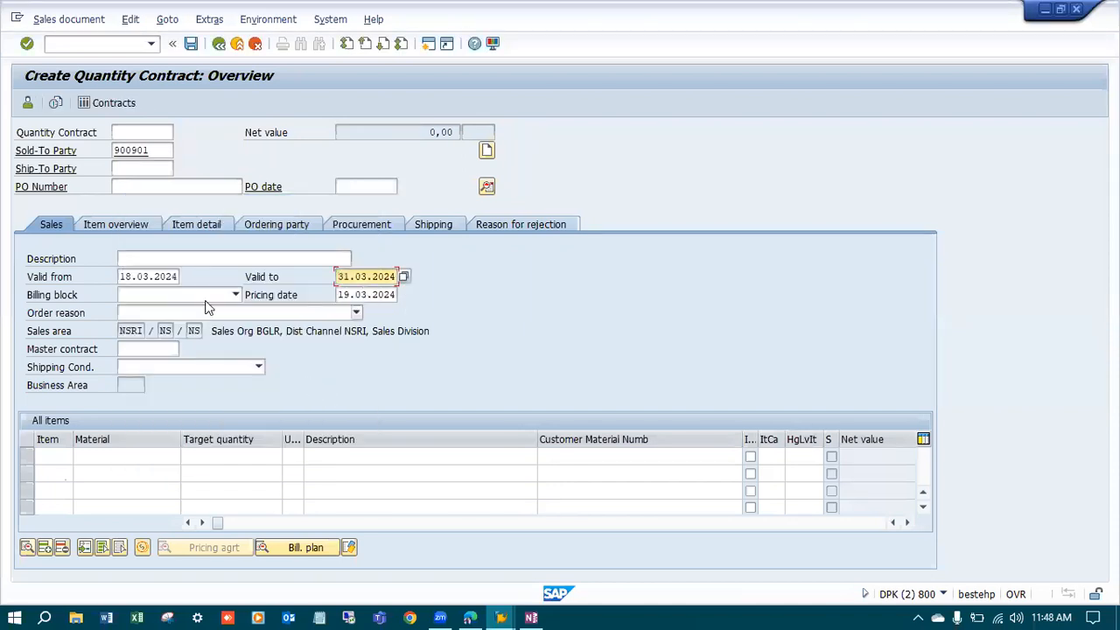
# Step: Enter material NSRI_T1 with target quantity 10 as the contract item, narrow the Description column, and confirm the entries
pyautogui.click(124, 456)
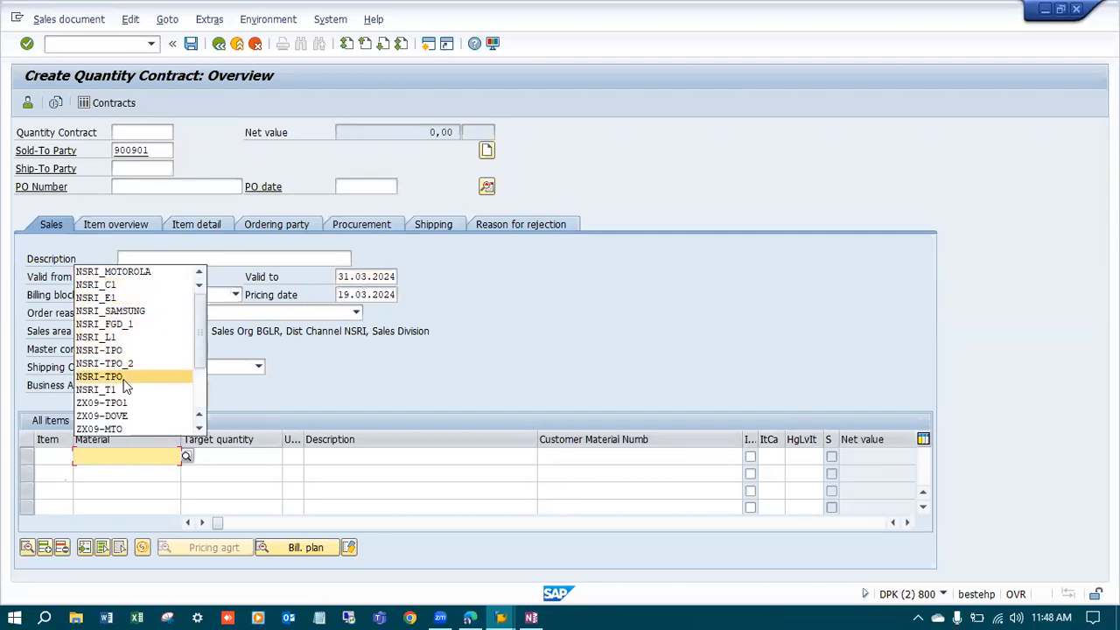
pyautogui.click(124, 389)
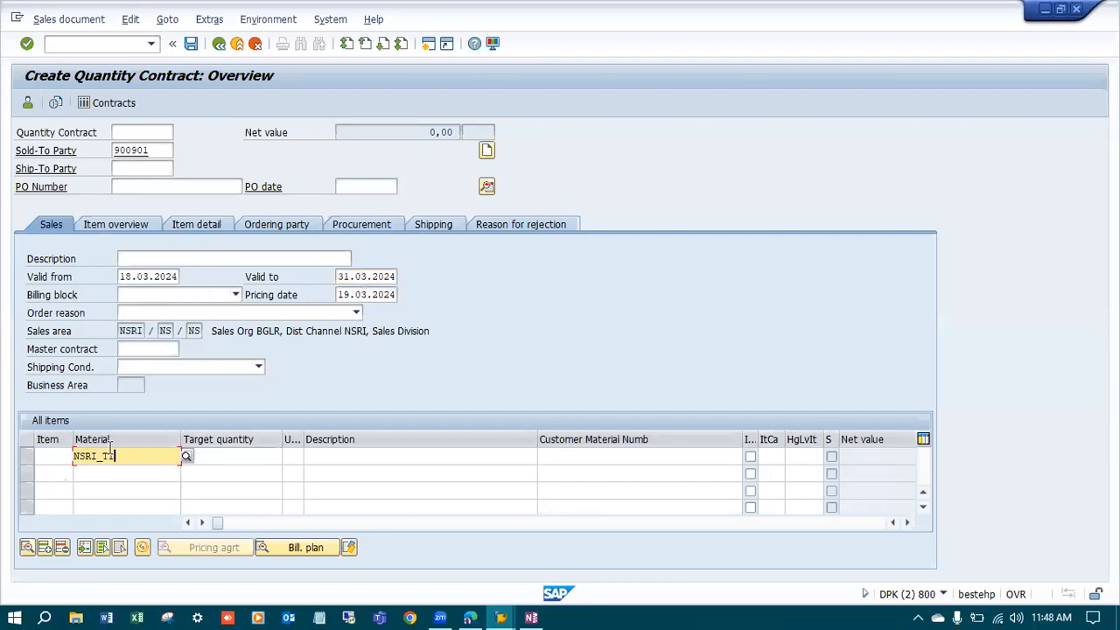
pyautogui.click(237, 455)
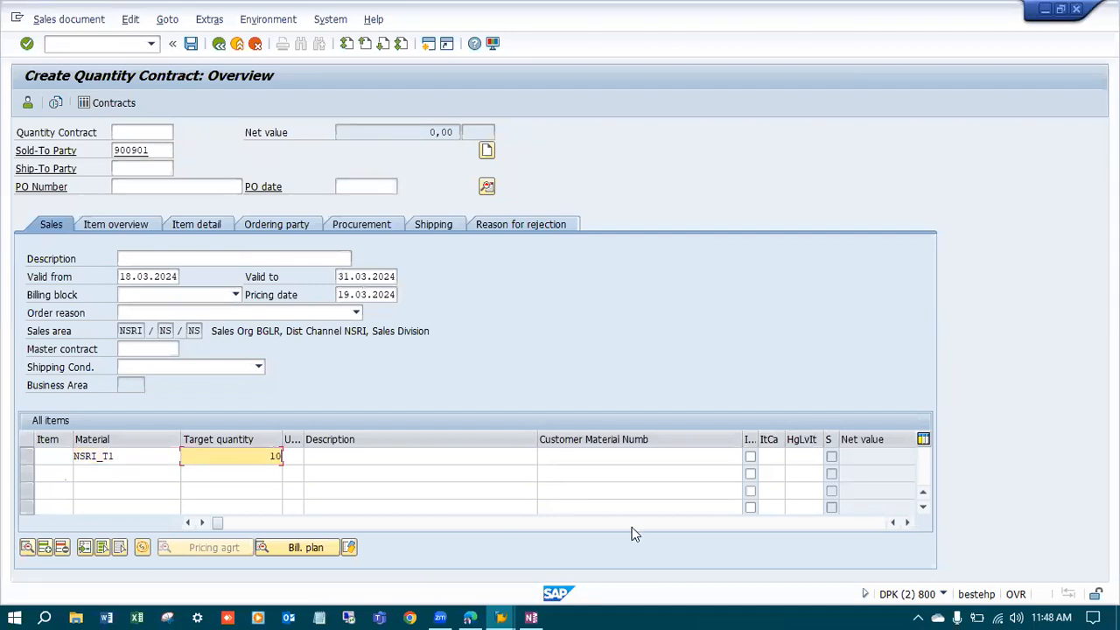
pyautogui.moveTo(533, 443); pyautogui.dragTo(389, 458)
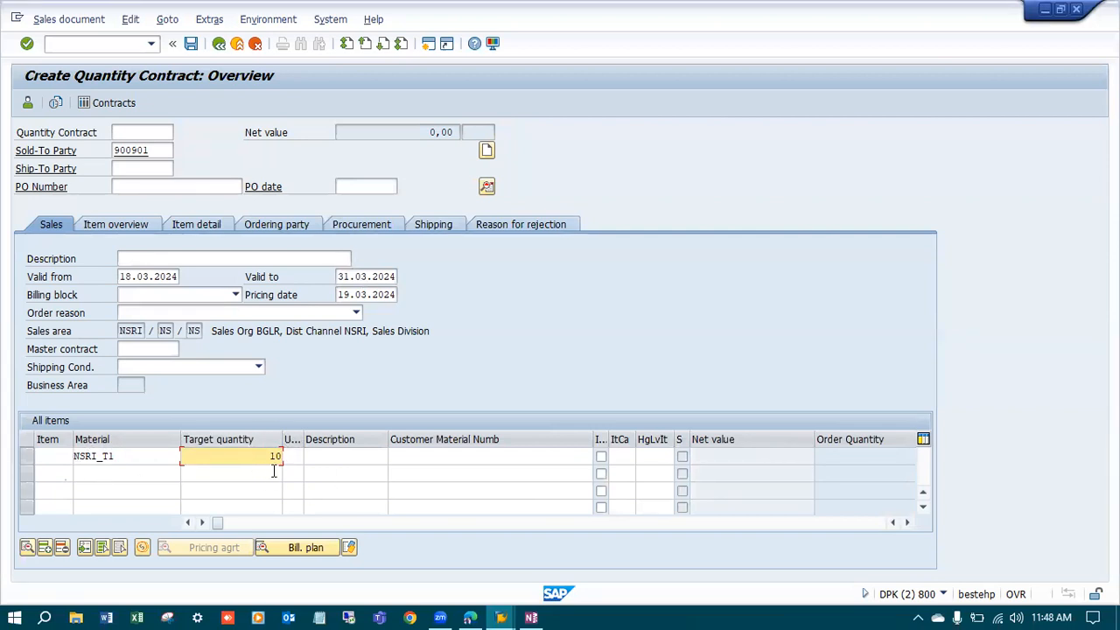
pyautogui.click(134, 276)
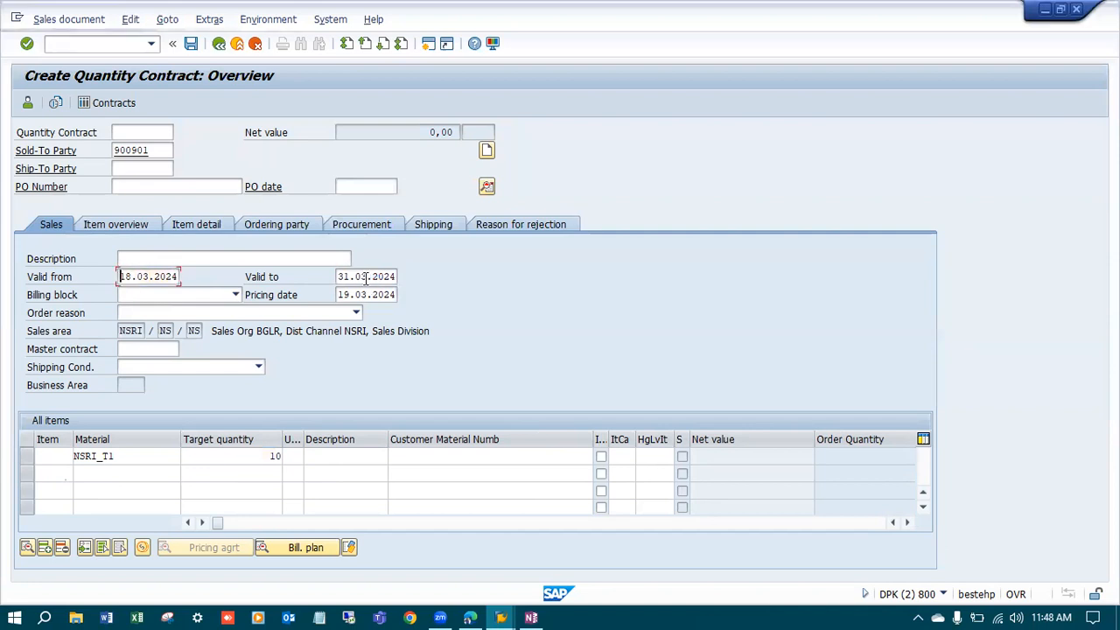
pyautogui.press('Return')
pyautogui.press('Return')
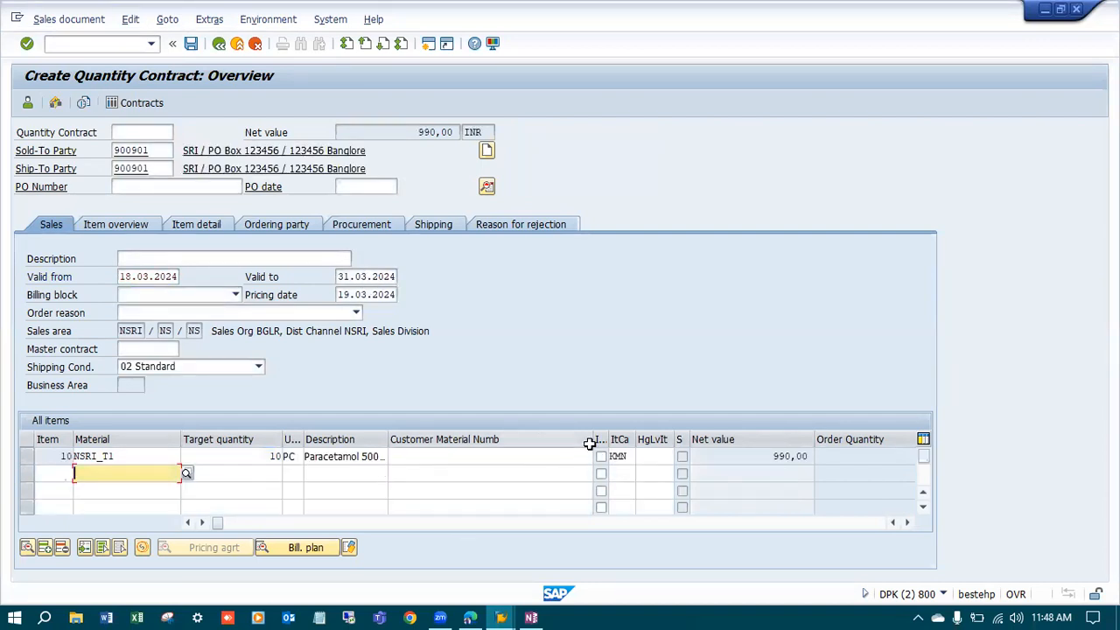
# Step: Narrow the Customer Material Numb column, then view the item category list with VOV7 in a new session and return to the contract
pyautogui.moveTo(594, 444); pyautogui.dragTo(518, 442)
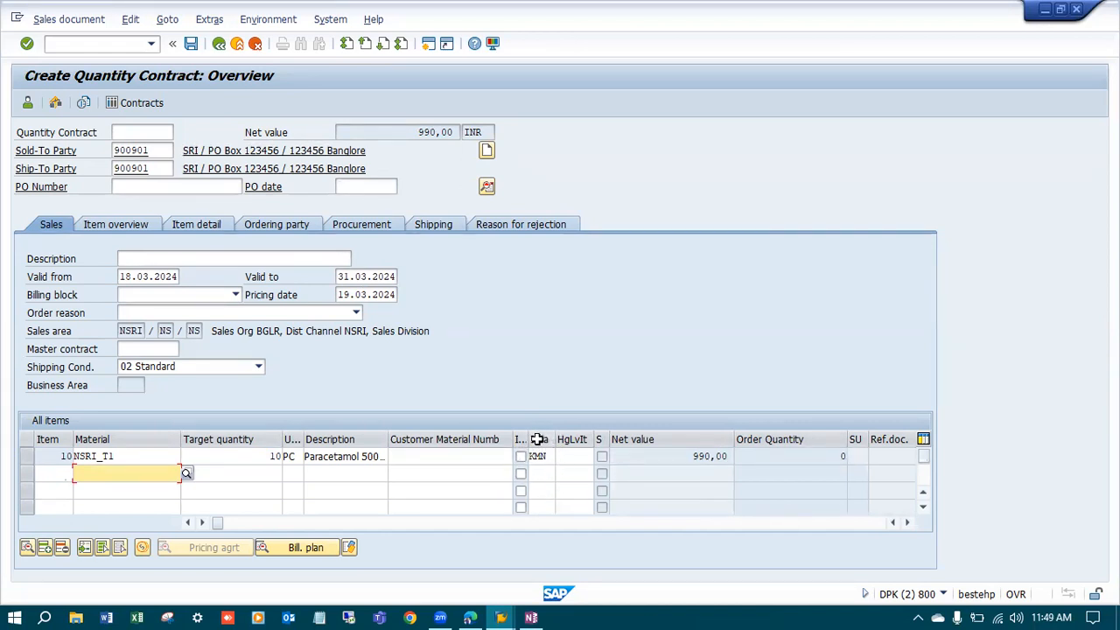
pyautogui.click(429, 46)
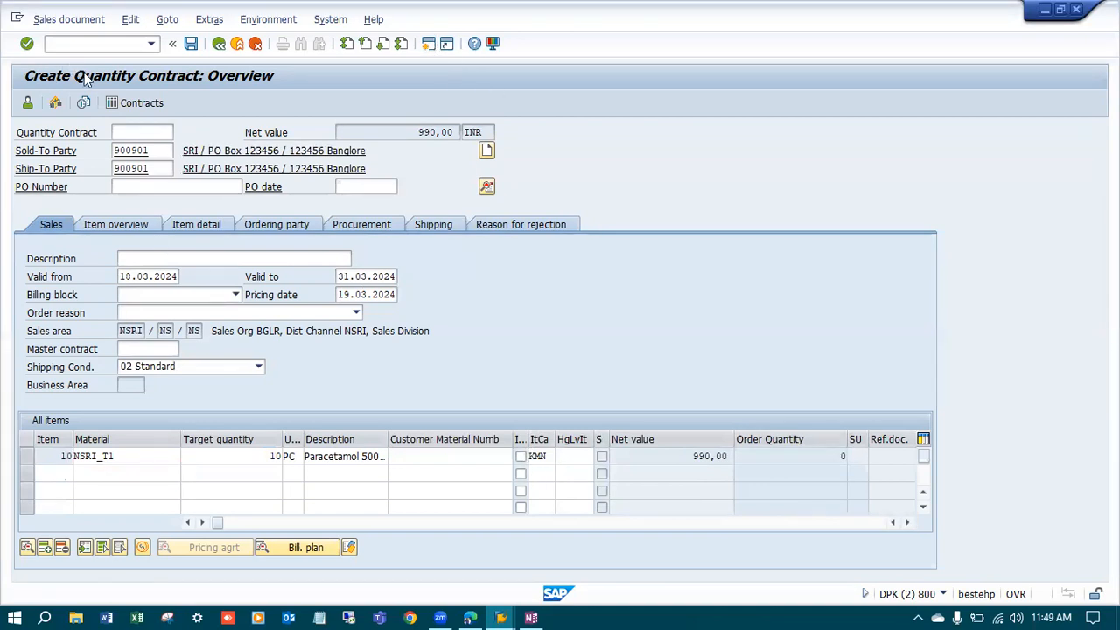
pyautogui.write('vo')
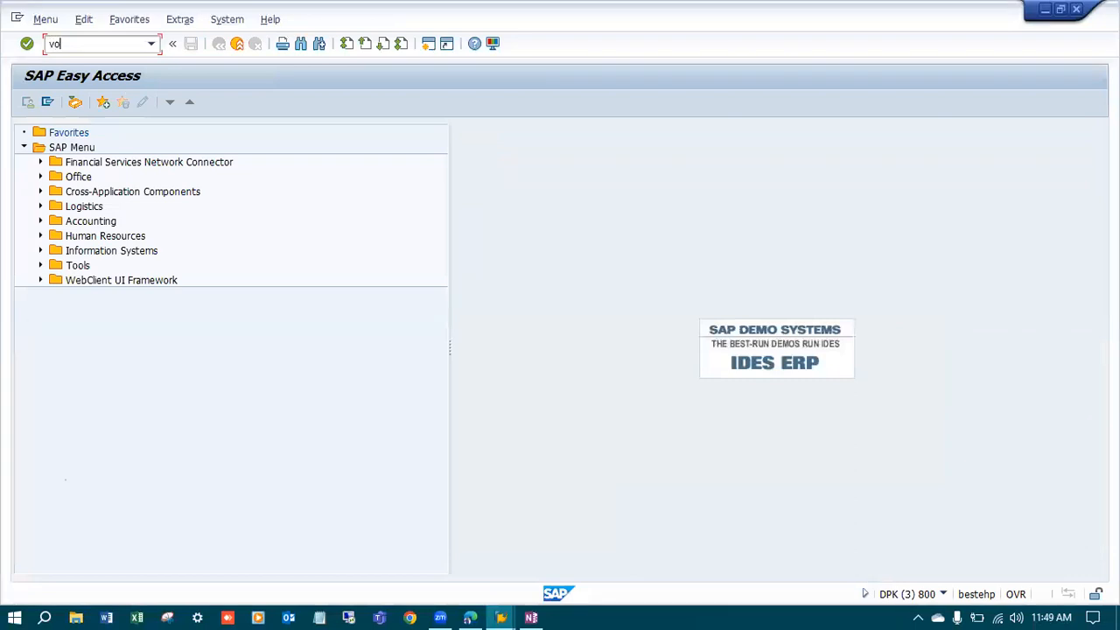
pyautogui.write('v7')
pyautogui.press('Return')
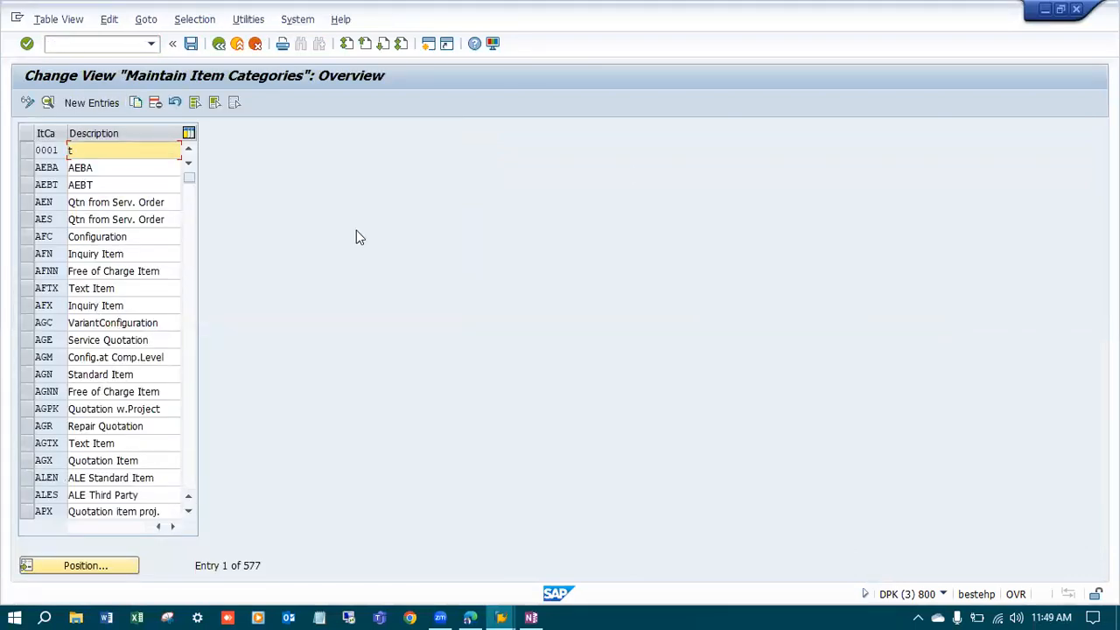
pyautogui.click(1045, 9)
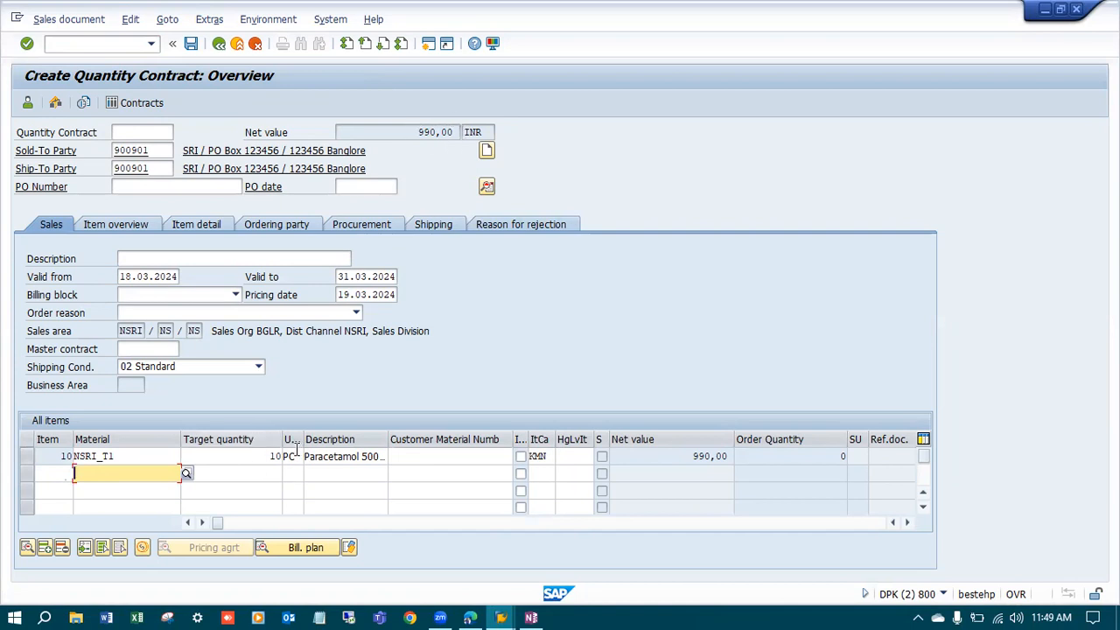
# Step: Narrow the Material column, widen the Description column to fit the full text, and select item 10
pyautogui.moveTo(181, 449); pyautogui.dragTo(140, 450)
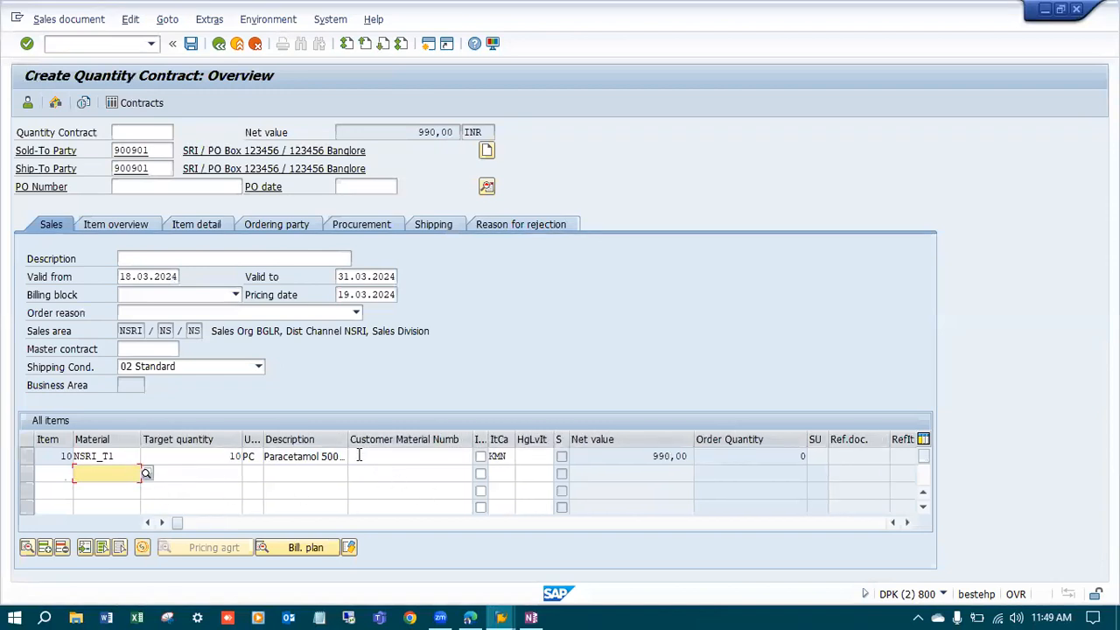
pyautogui.moveTo(346, 445); pyautogui.dragTo(377, 448)
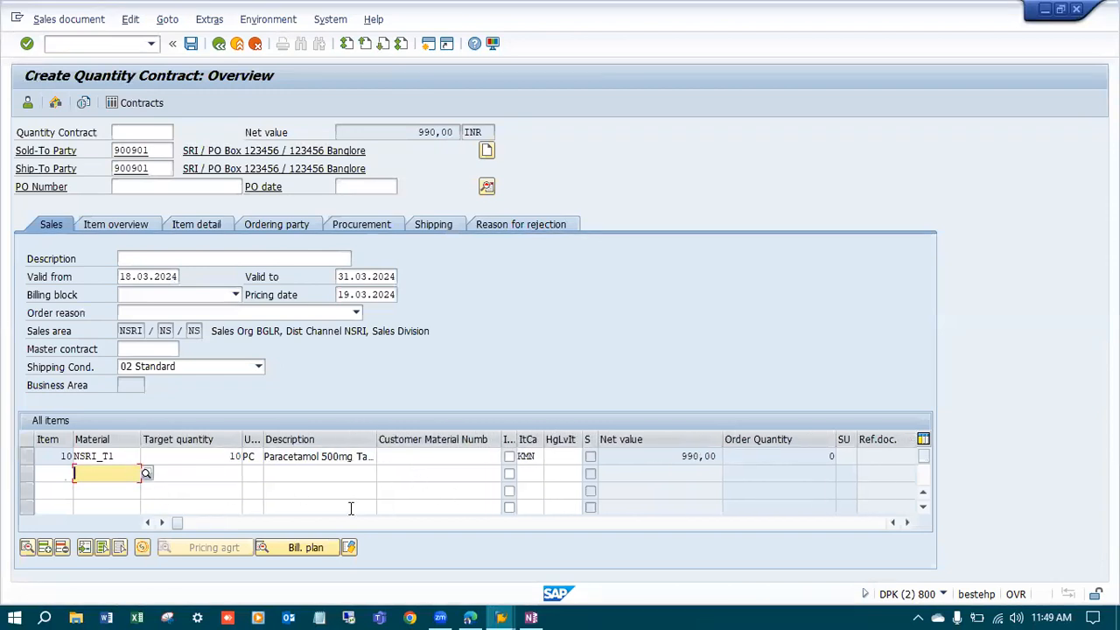
pyautogui.moveTo(375, 444); pyautogui.dragTo(400, 443)
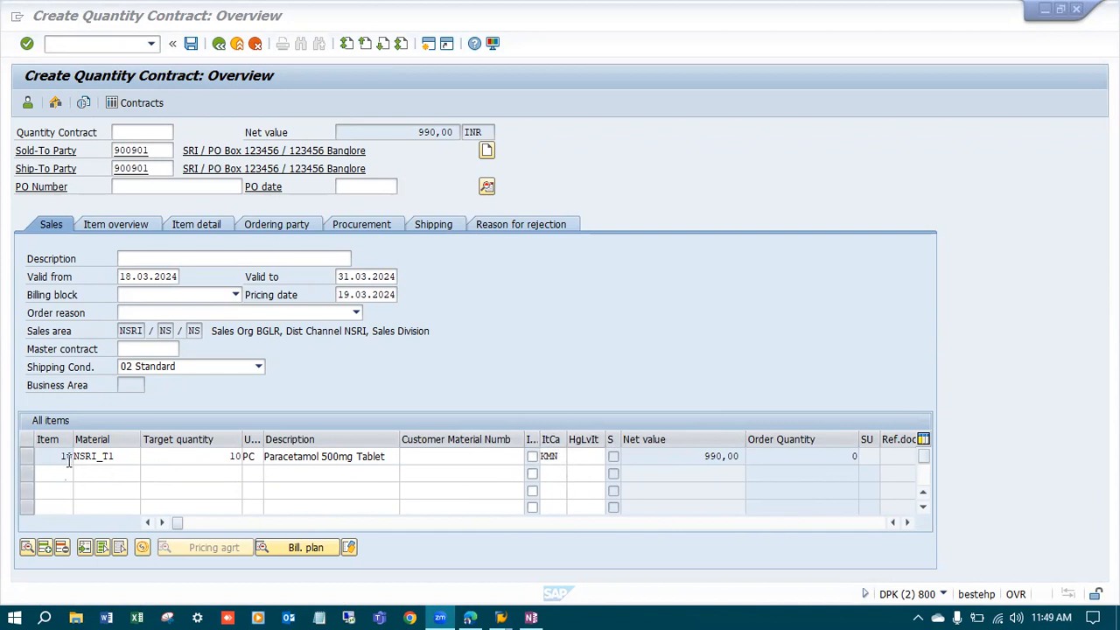
pyautogui.click(26, 457)
pyautogui.click(27, 458)
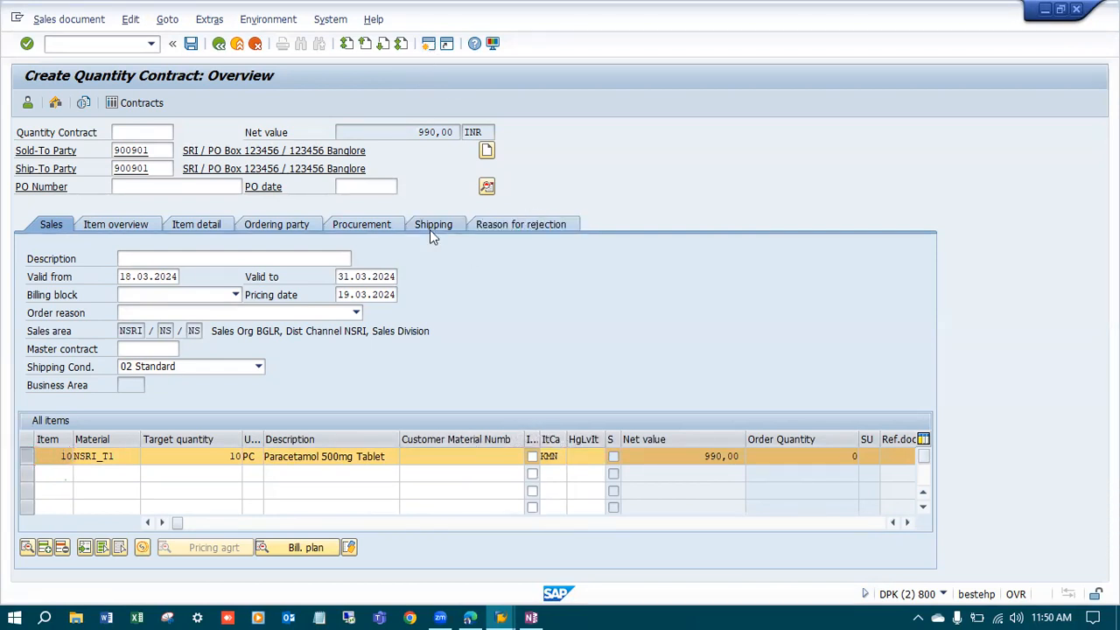
# Step: Examine the details of item category KMN with VOV7 in a separate session in display mode, and return to the contract
pyautogui.write('vov7')
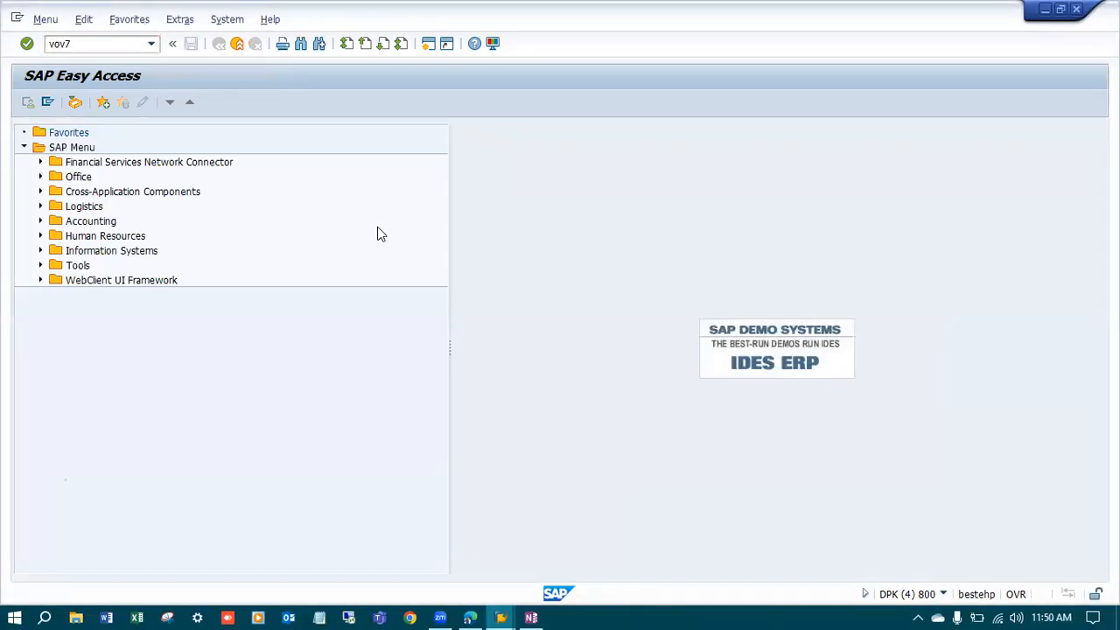
pyautogui.press('Return')
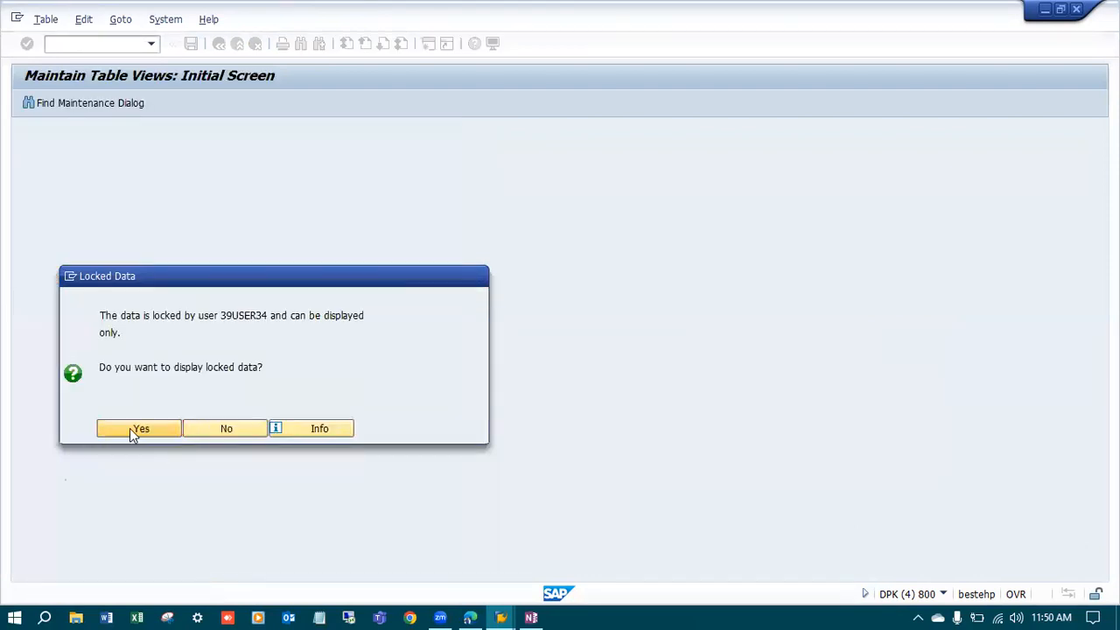
pyautogui.click(136, 429)
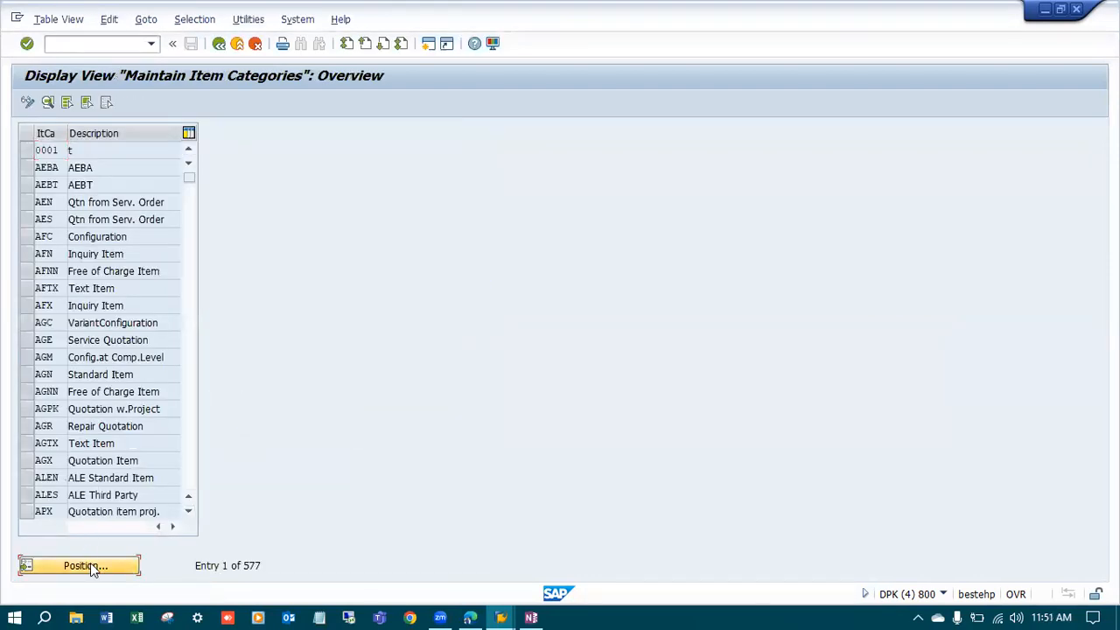
pyautogui.click(84, 566)
pyautogui.write('kmn')
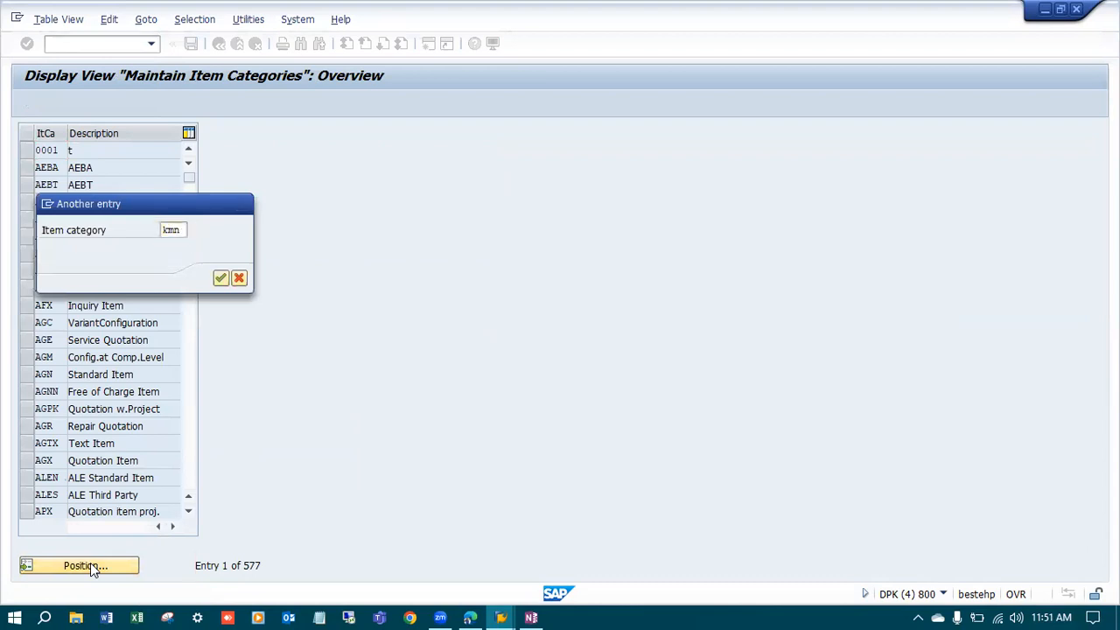
pyautogui.press('Return')
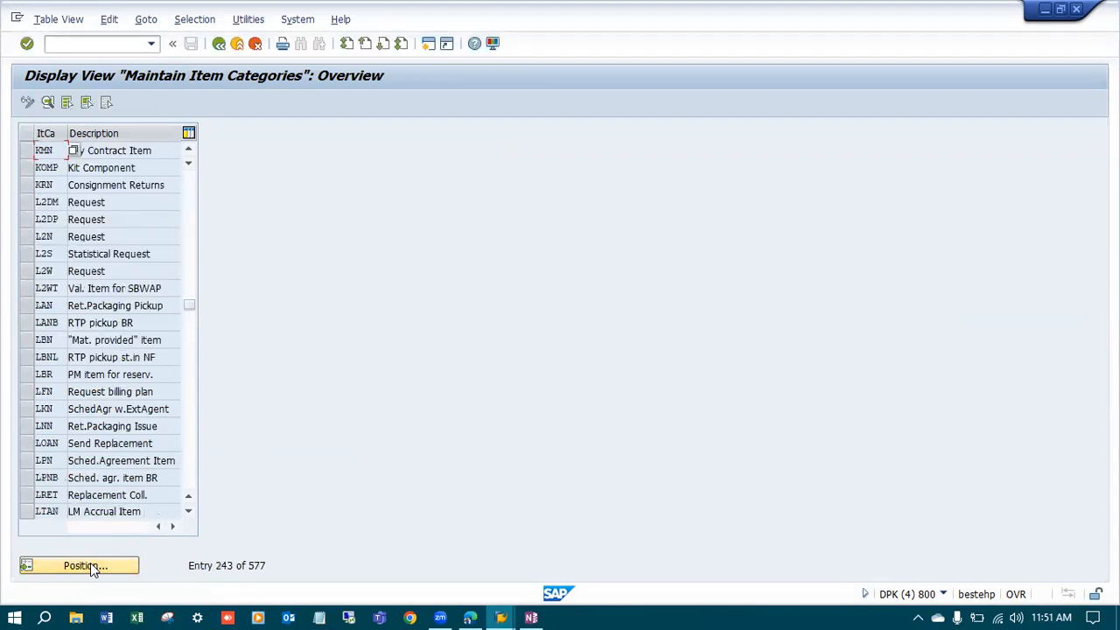
pyautogui.click(26, 156)
pyautogui.click(47, 101)
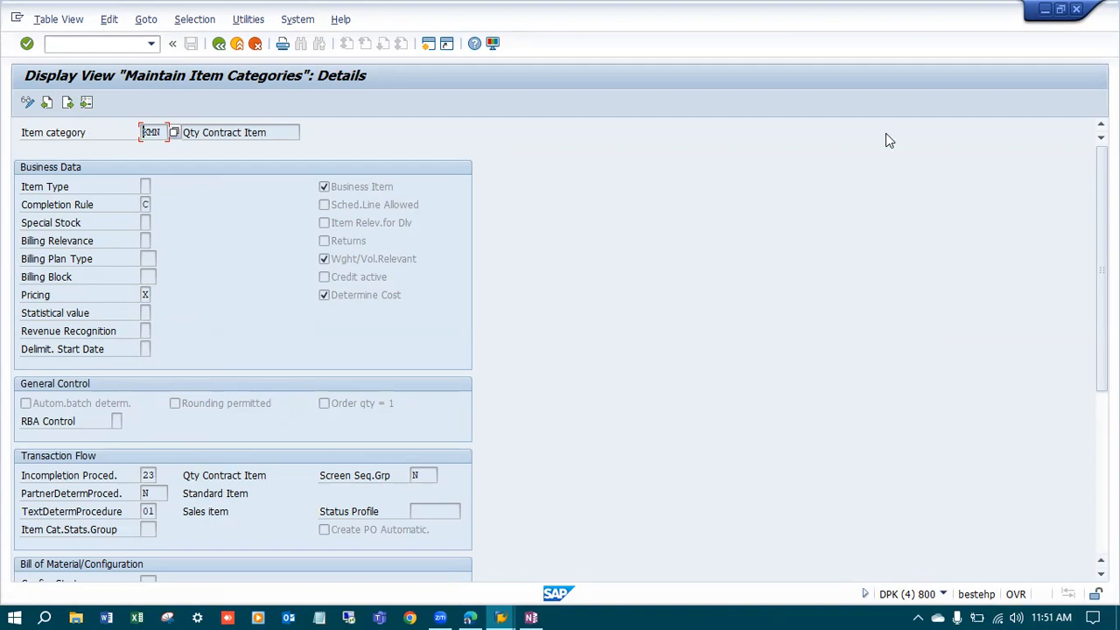
pyautogui.click(1044, 9)
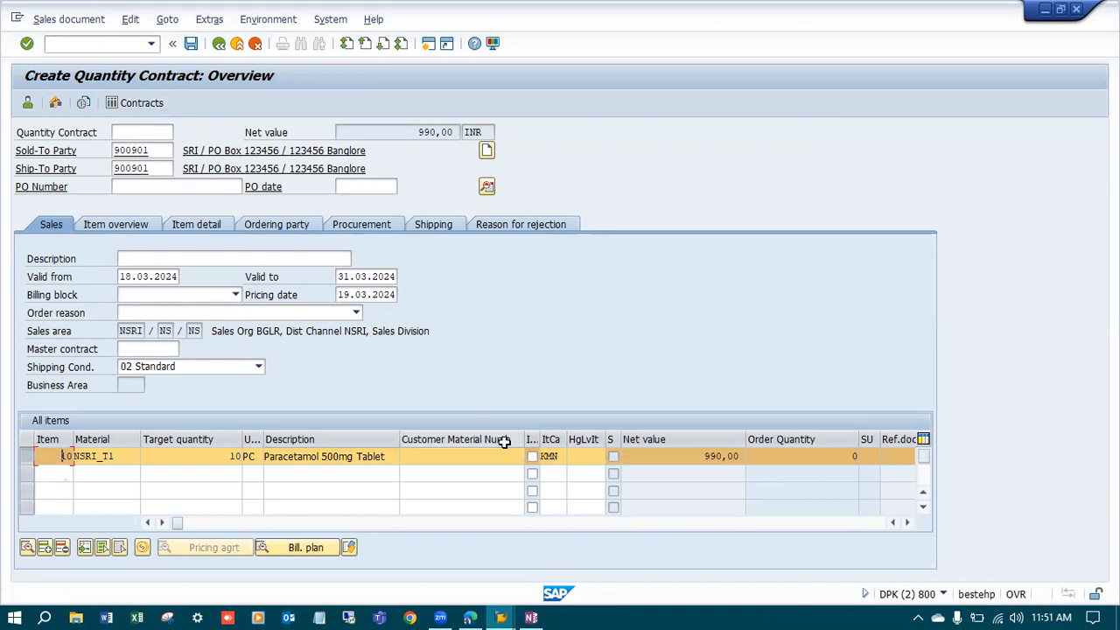
# Step: Try to save the quantity contract, check the missing data in the incompletion log, and return to the contract overview
pyautogui.click(191, 44)
pyautogui.click(338, 322)
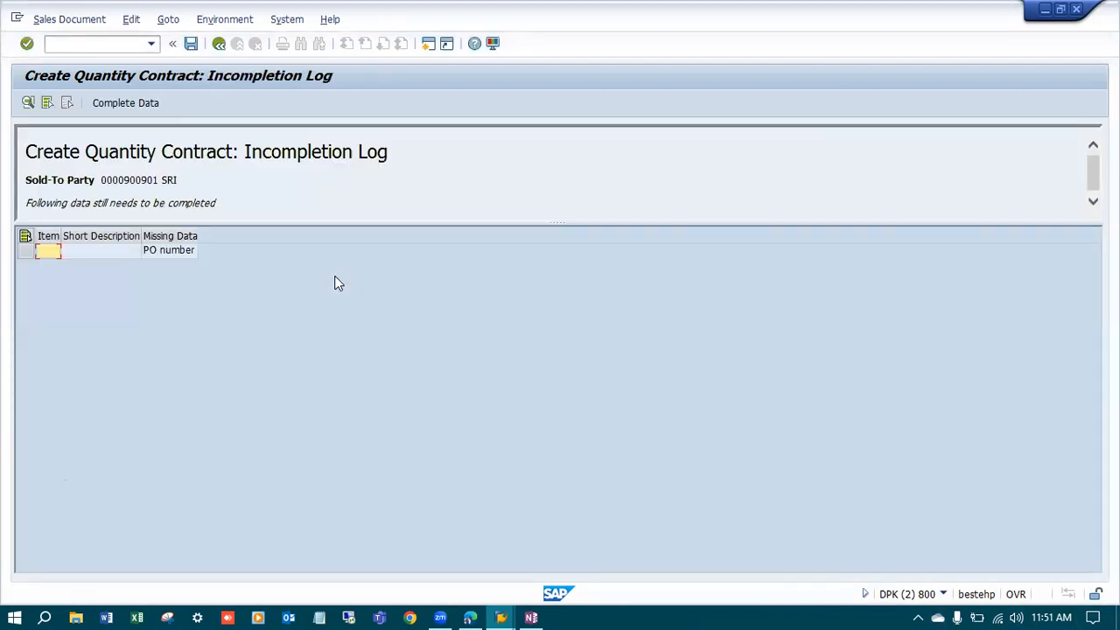
pyautogui.doubleClick(187, 253)
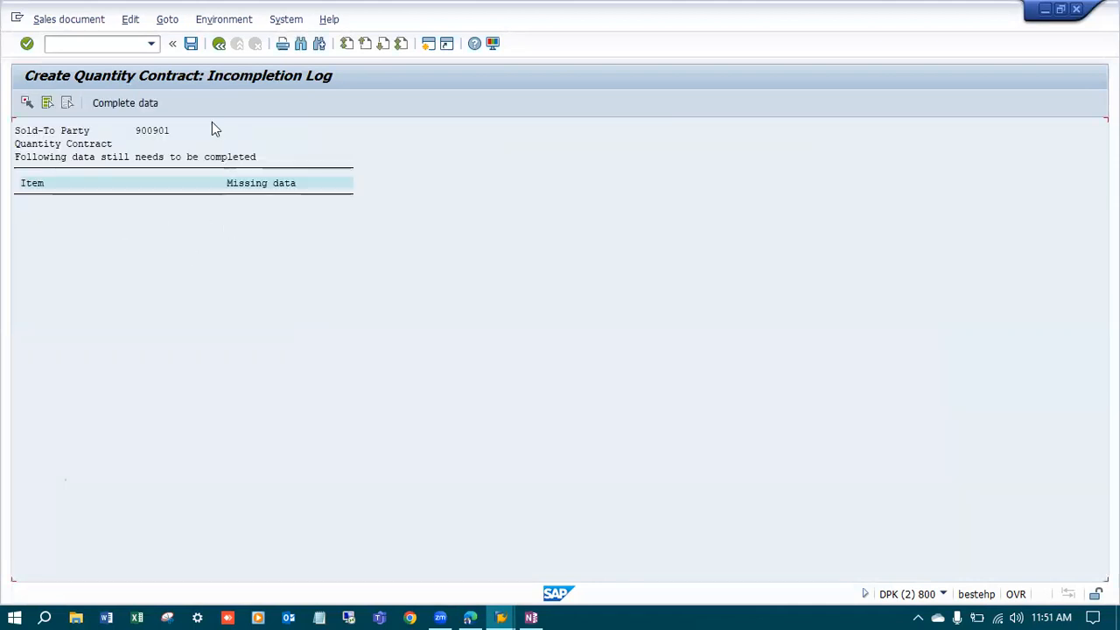
pyautogui.click(218, 43)
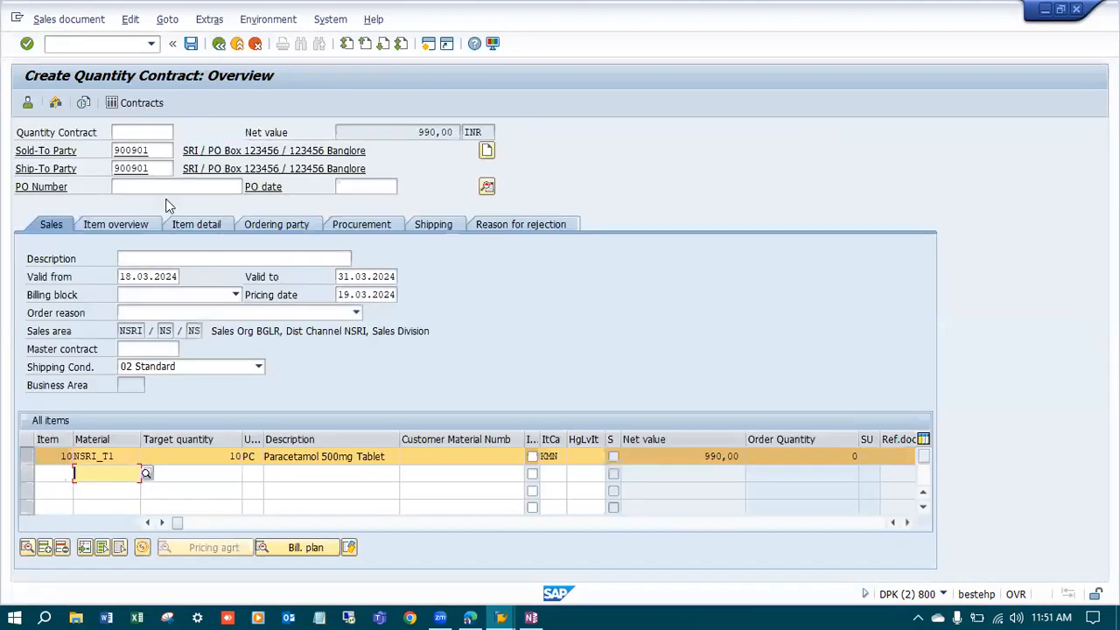
# Step: Set the PO number to Quantity Contract and the PO date to 19.03.2024, and save the contract
pyautogui.click(174, 187)
pyautogui.write('Quantity')
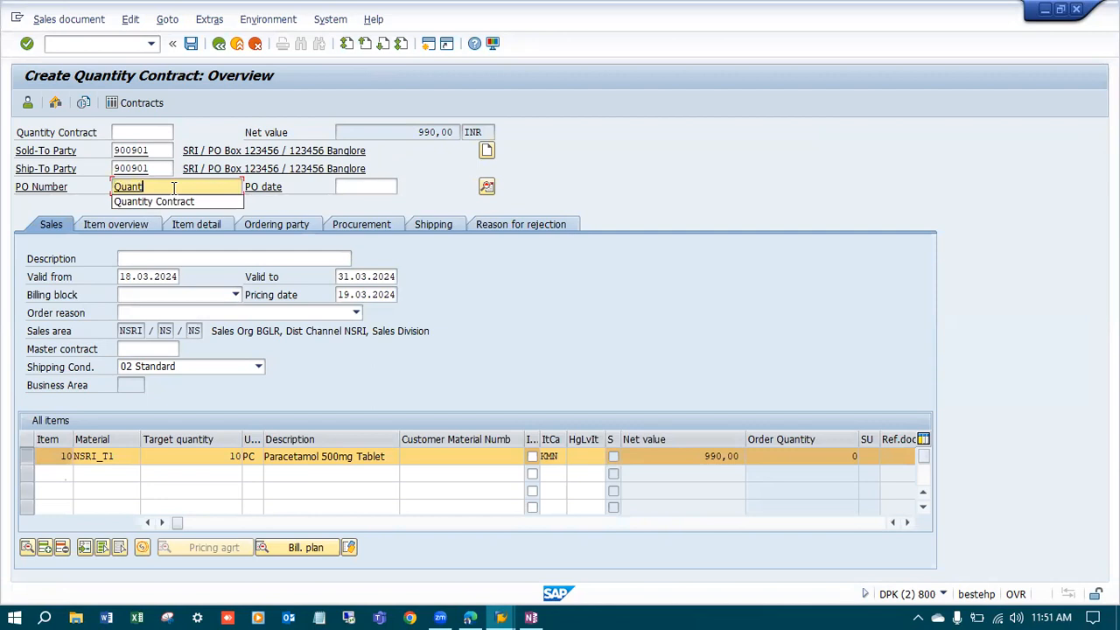
pyautogui.click(203, 201)
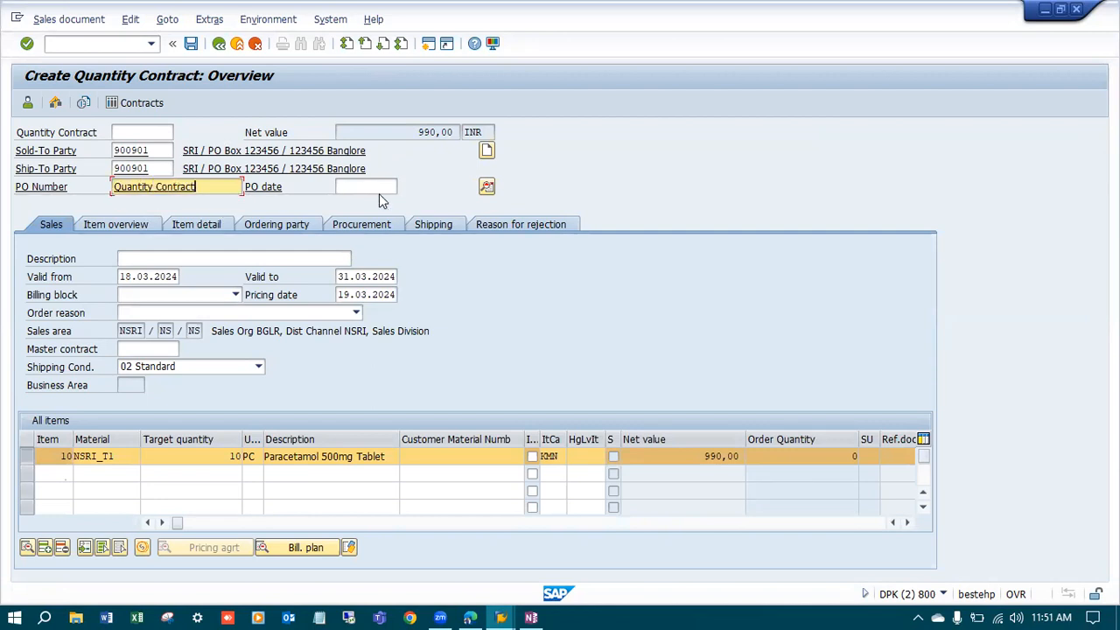
pyautogui.click(383, 187)
pyautogui.click(406, 187)
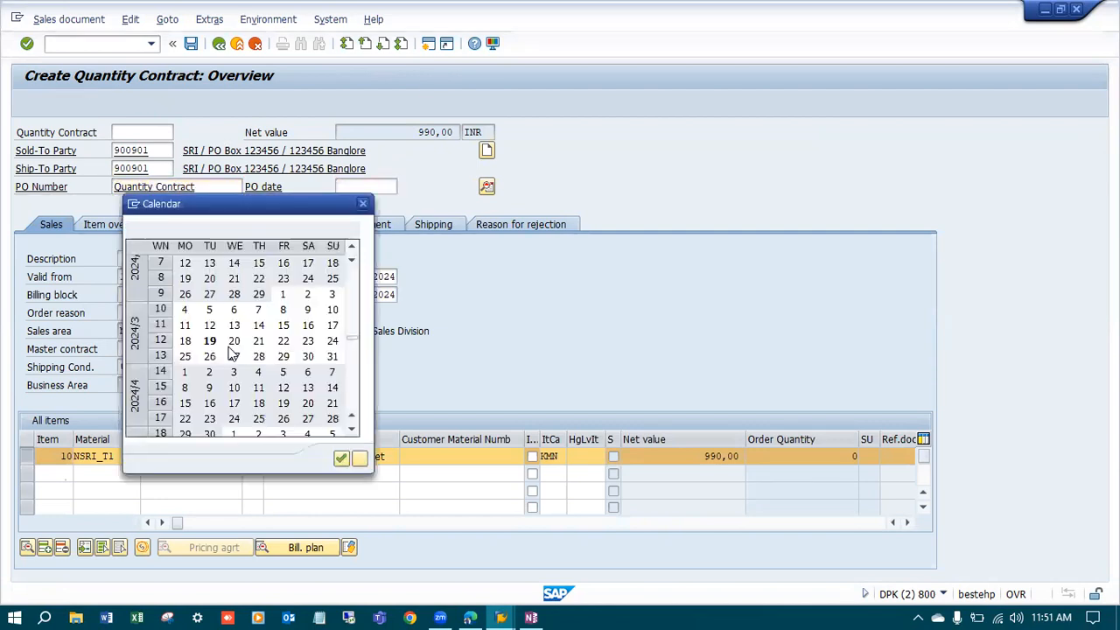
pyautogui.doubleClick(212, 347)
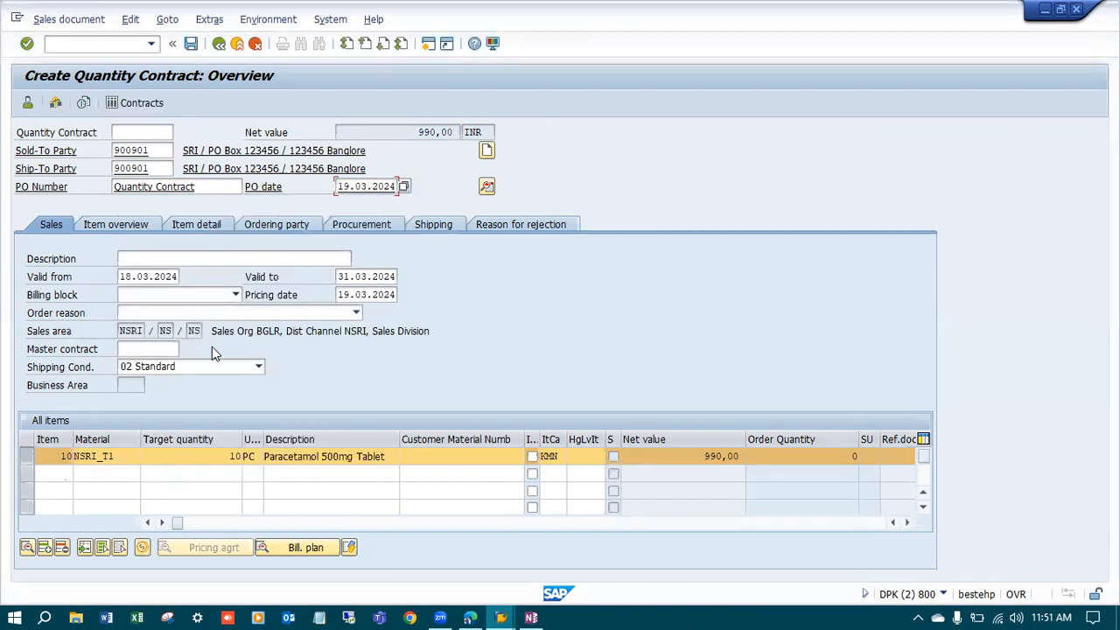
pyautogui.click(191, 43)
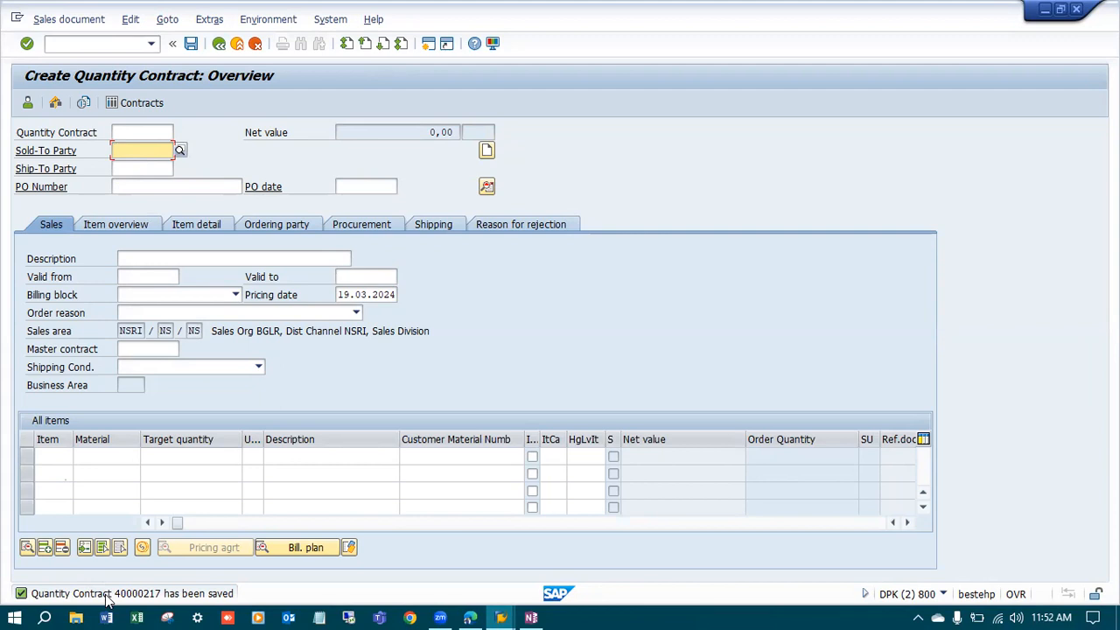
# Step: Copy the saved contract's number from the details of the save message and close the message window
pyautogui.click(106, 596)
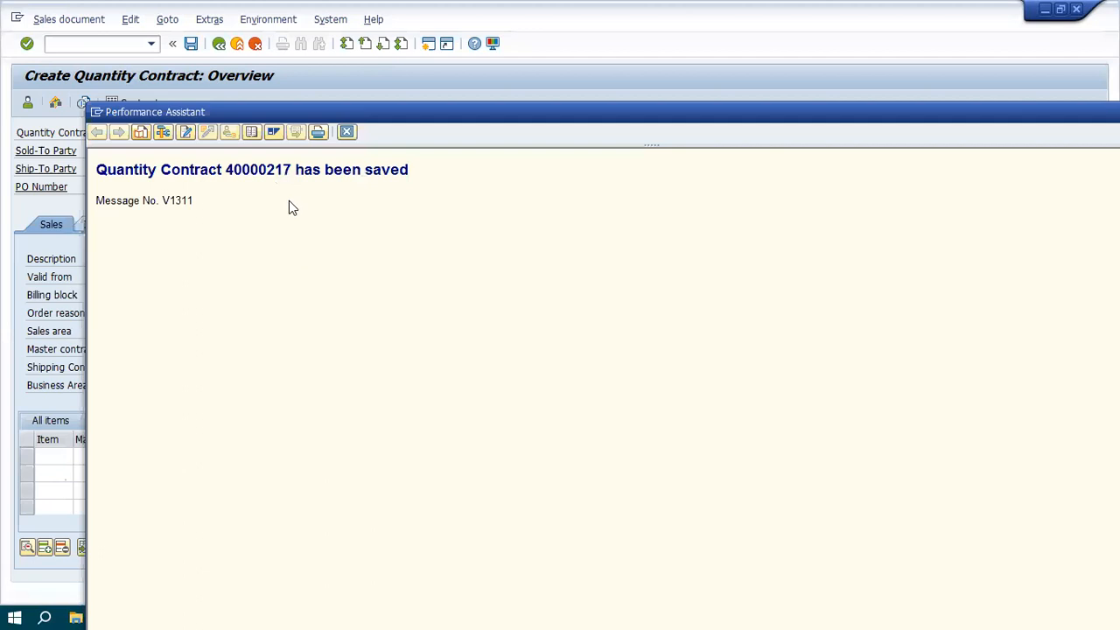
pyautogui.moveTo(292, 169); pyautogui.dragTo(224, 169)
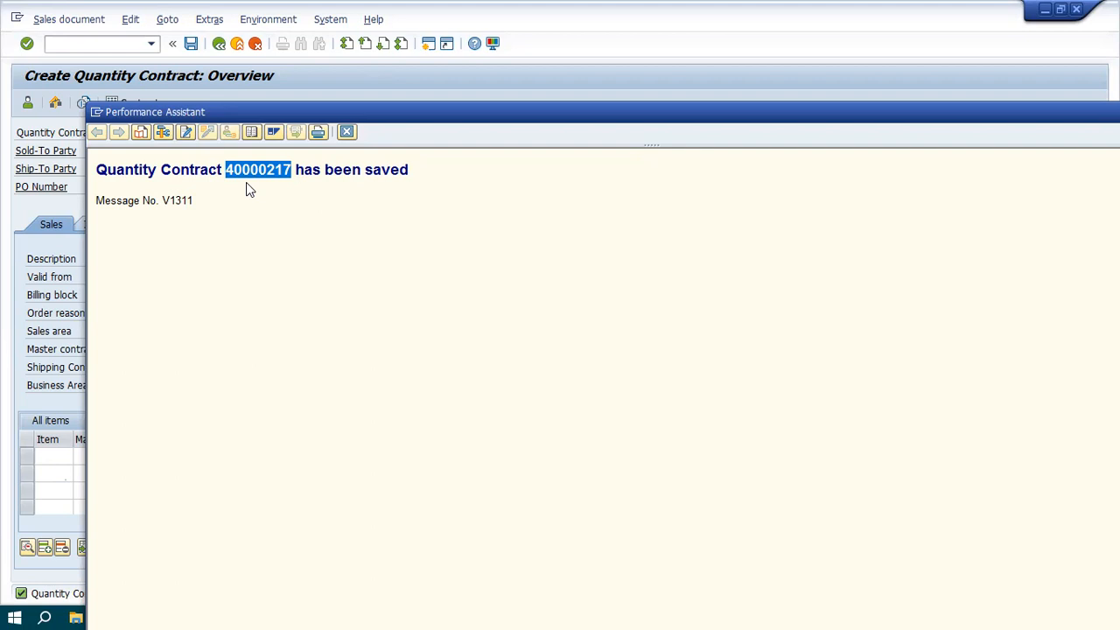
pyautogui.click(292, 168)
pyautogui.moveTo(292, 168); pyautogui.dragTo(224, 178)
pyautogui.hotkey('ctrl', 'c')
pyautogui.click(346, 133)
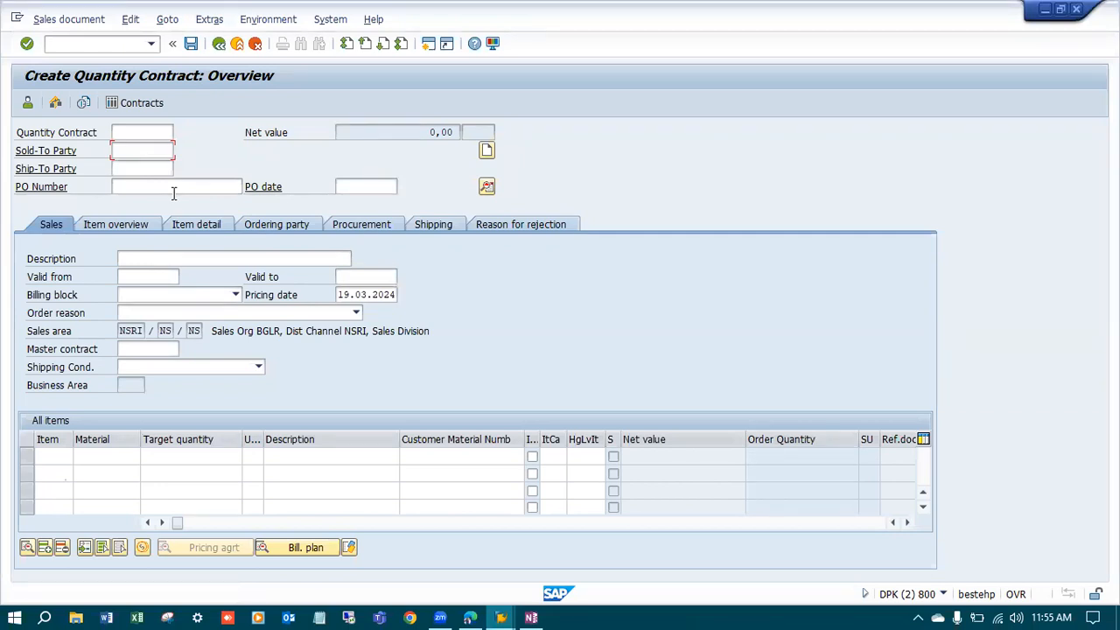
# Step: Start sales order creation with transaction VA01, enter order type OR, and return from the order overview to the initial screen
pyautogui.click(113, 44)
pyautogui.write('/nVA01')
pyautogui.press('Return')
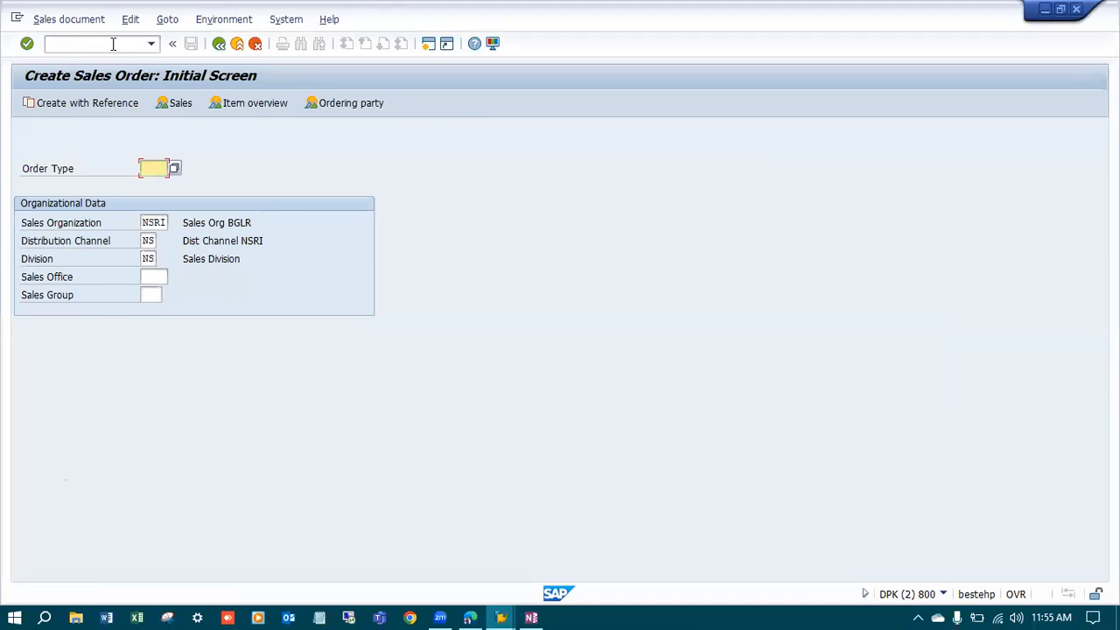
pyautogui.write('OR')
pyautogui.press('Return')
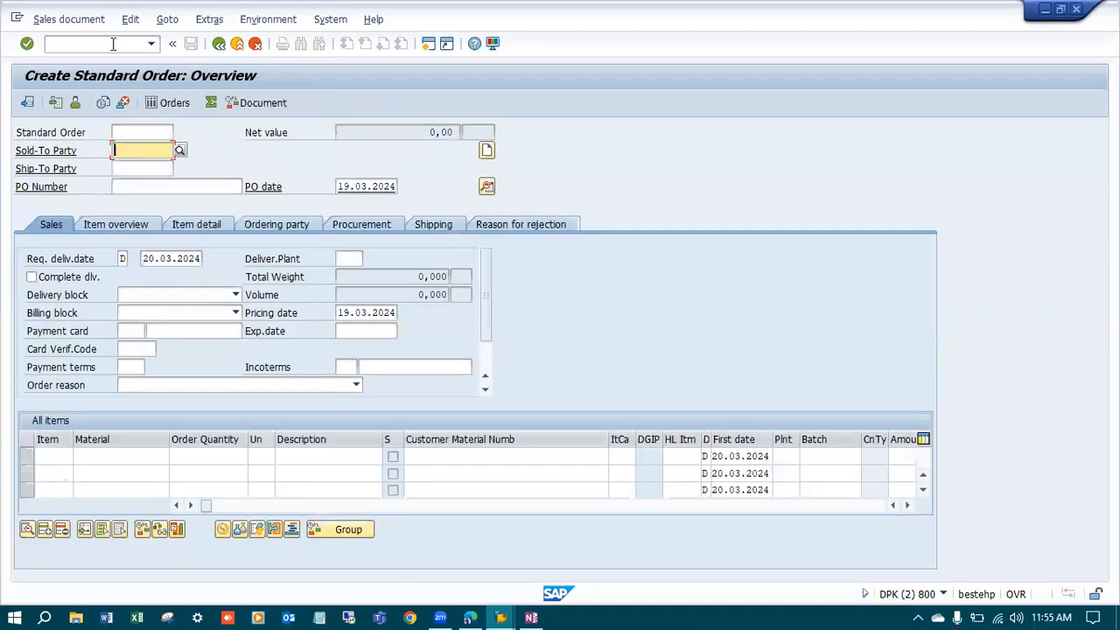
pyautogui.click(219, 43)
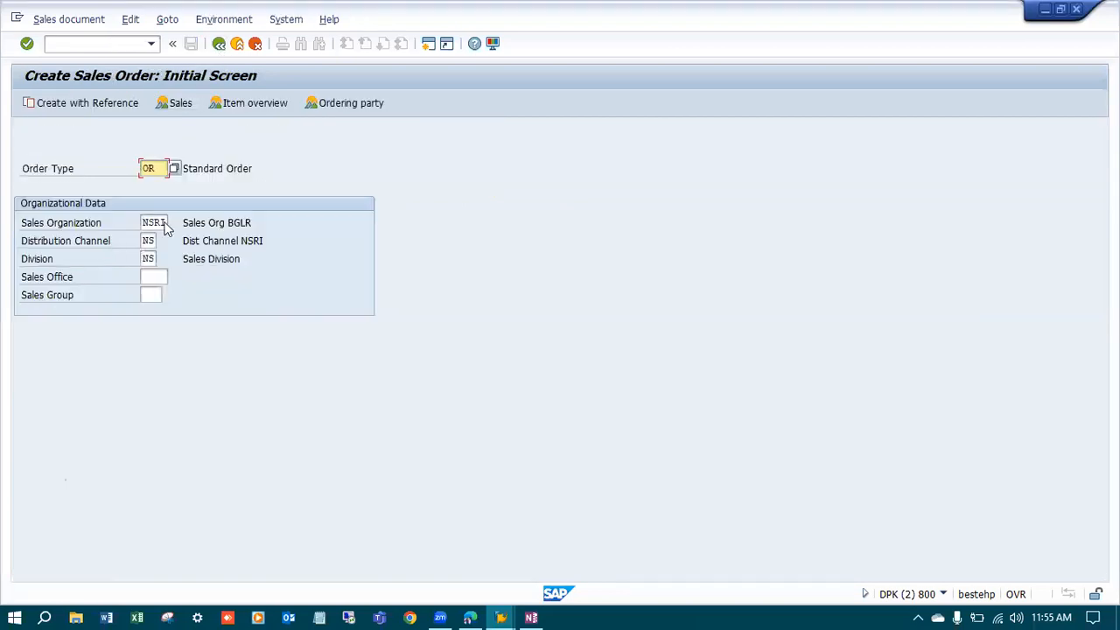
# Step: Create the standard order with reference to the contract, using the copied contract number and copying its data
pyautogui.click(99, 107)
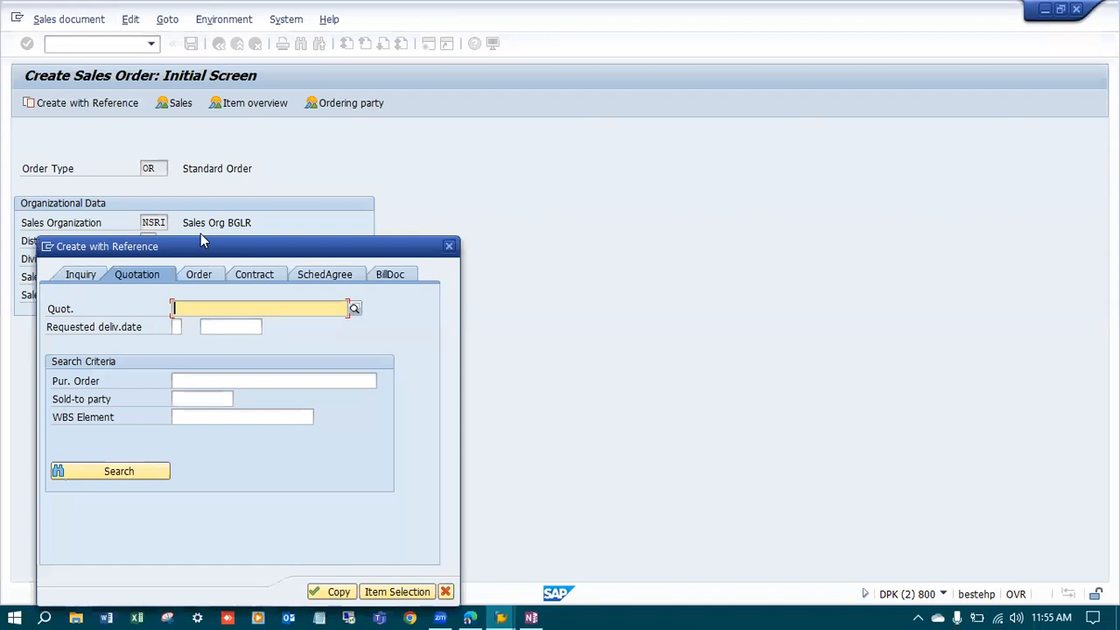
pyautogui.moveTo(198, 245); pyautogui.dragTo(300, 126)
pyautogui.click(353, 157)
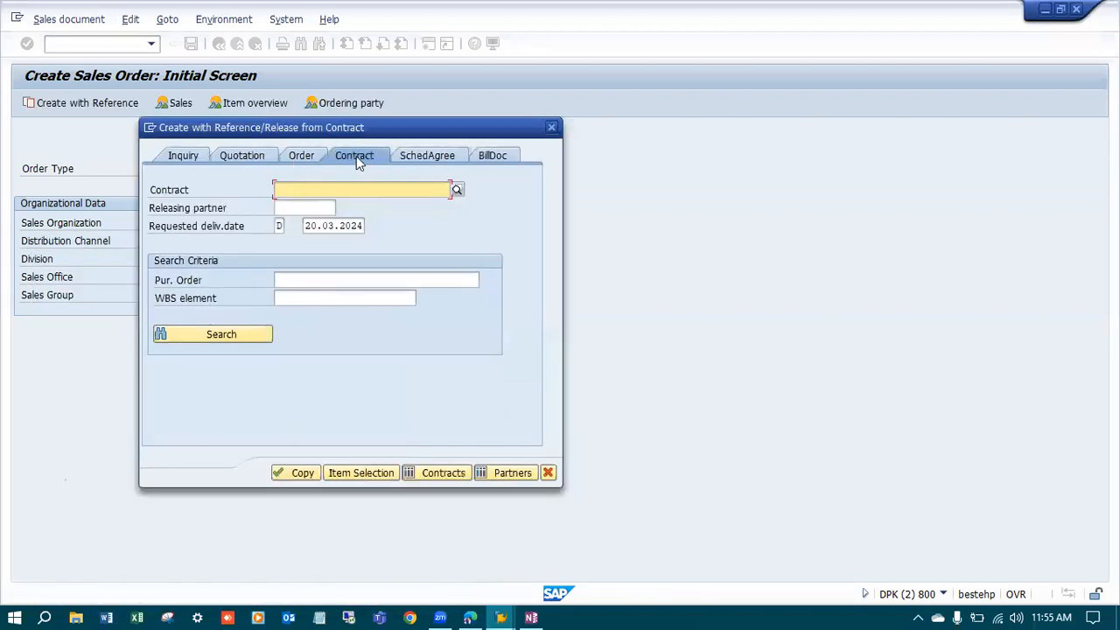
pyautogui.hotkey('ctrl', 'v')
pyautogui.click(300, 472)
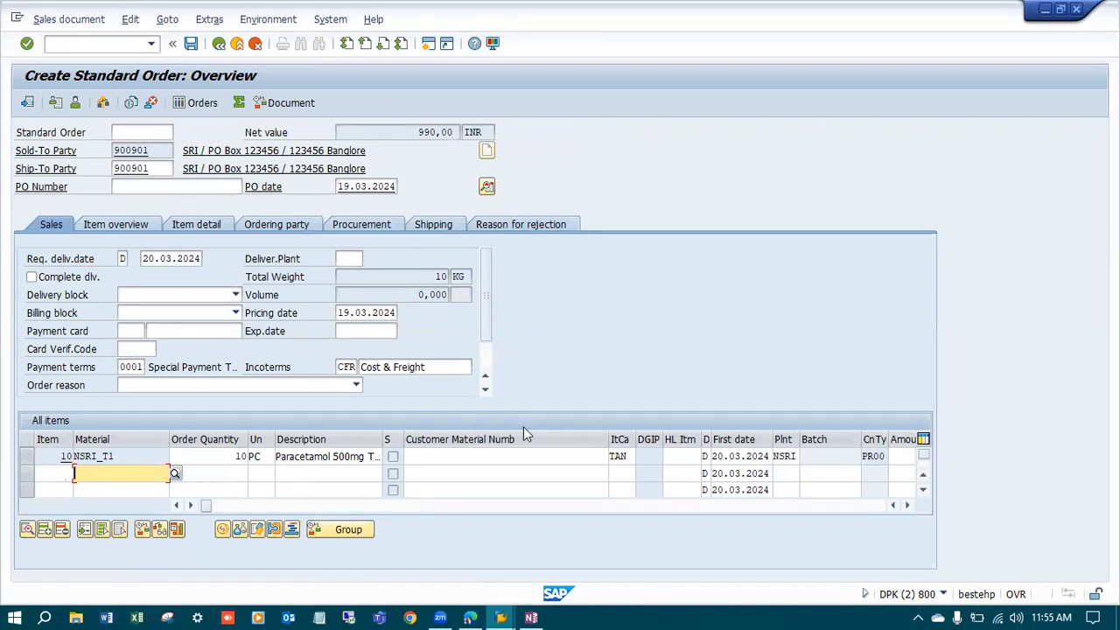
# Step: Narrow the customer material number column and set the order quantity of item 10 to 15 PC
pyautogui.moveTo(609, 446); pyautogui.dragTo(517, 447)
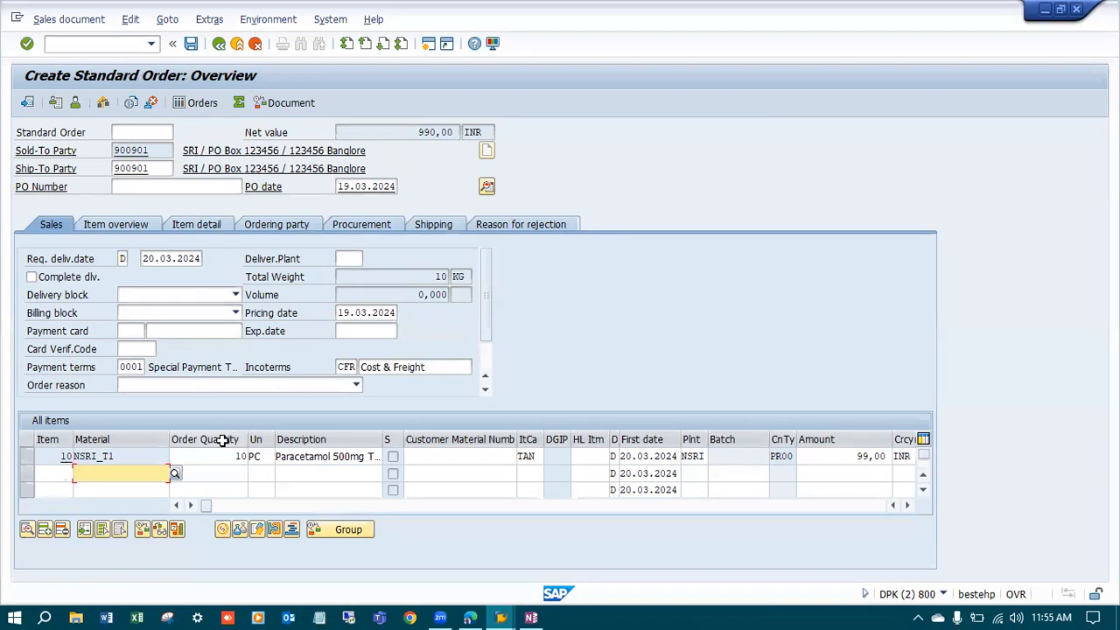
pyautogui.doubleClick(223, 456)
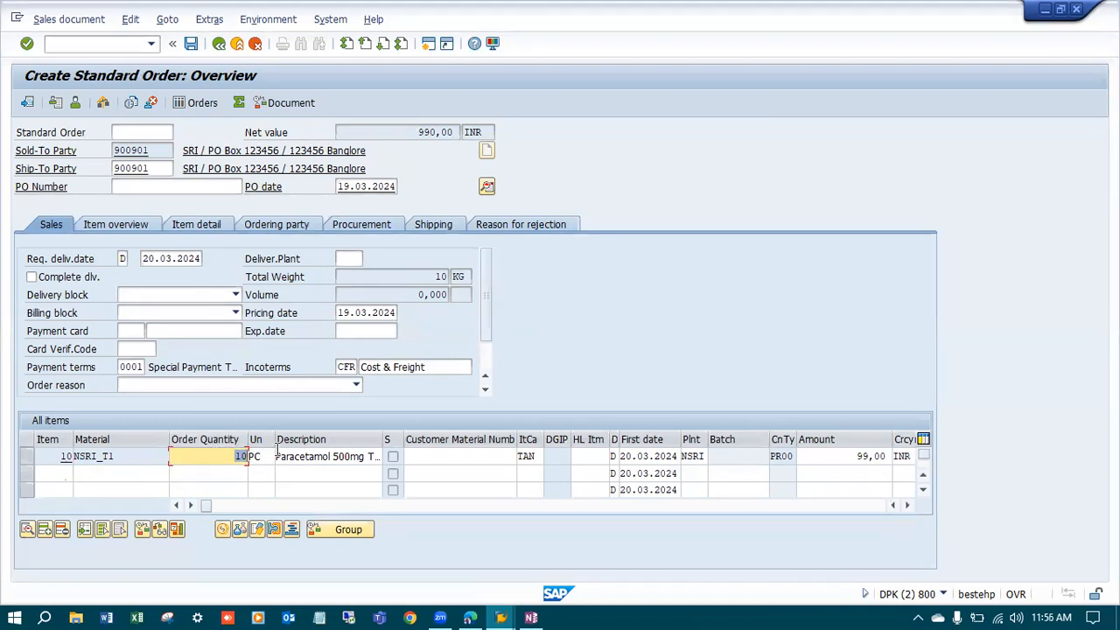
pyautogui.write('15')
pyautogui.press('Return')
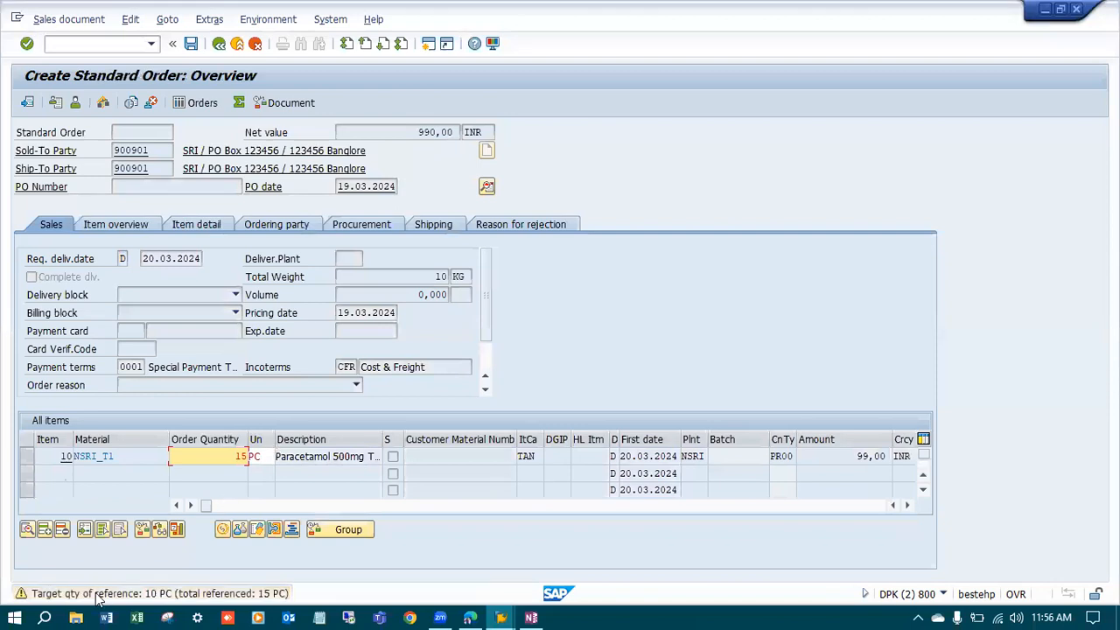
pyautogui.press('Return')
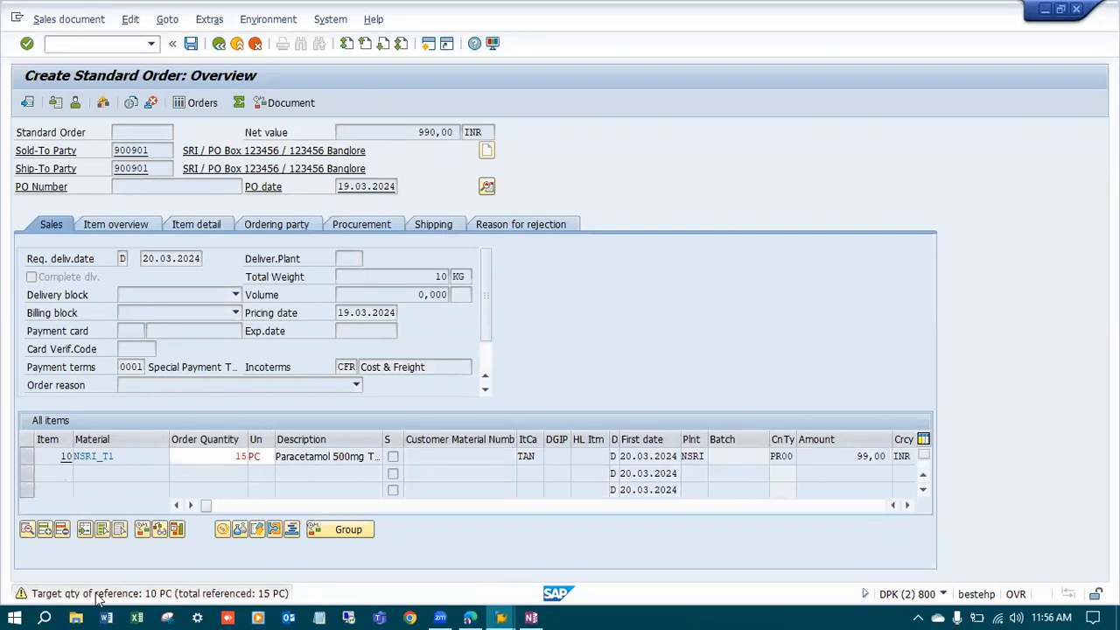
# Step: Examine the full text of the target quantity message, close its details and accept the warning
pyautogui.doubleClick(98, 595)
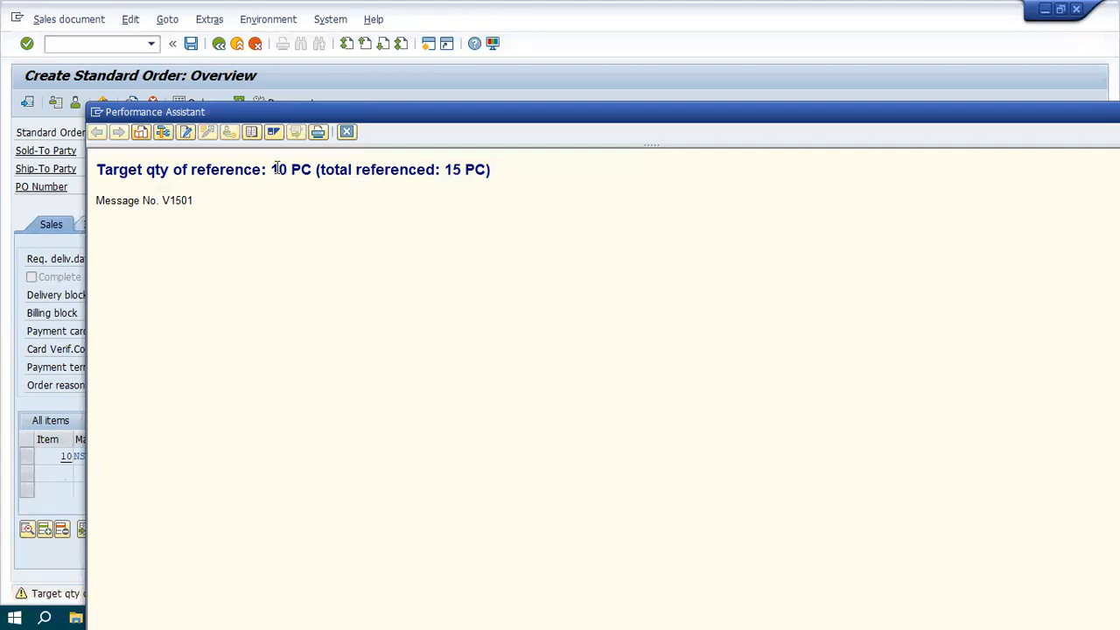
pyautogui.moveTo(271, 170); pyautogui.dragTo(316, 170)
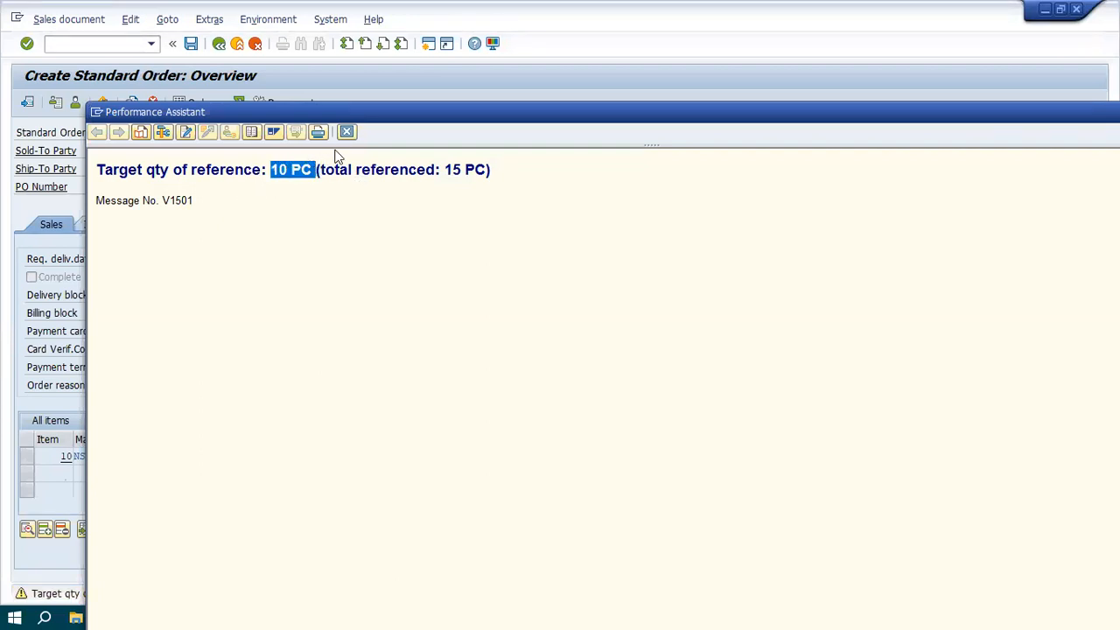
pyautogui.click(347, 132)
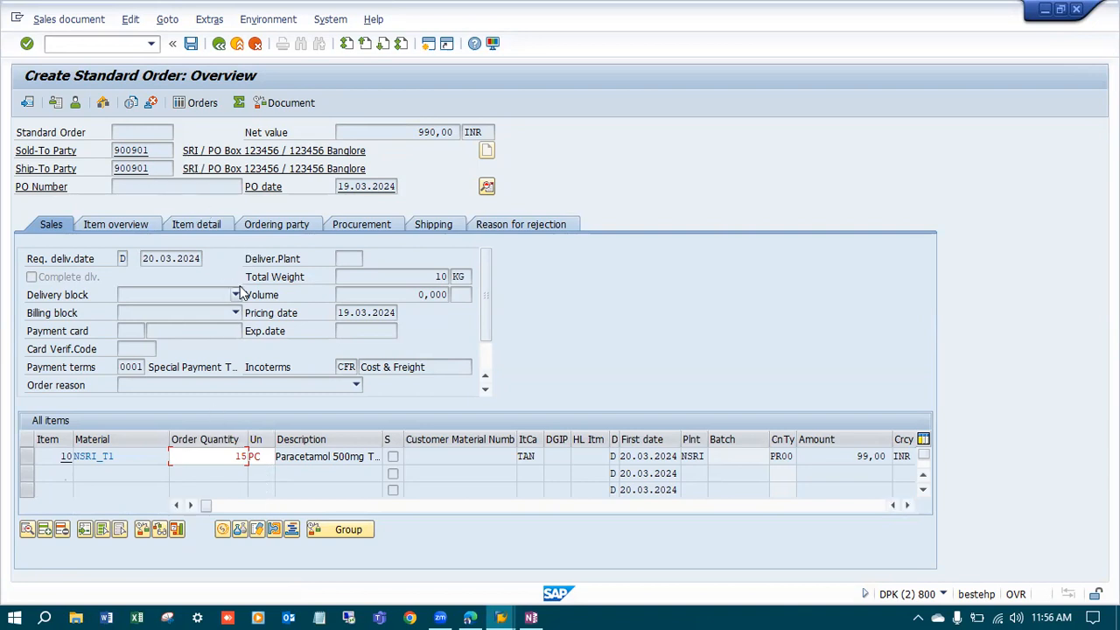
pyautogui.press('Return')
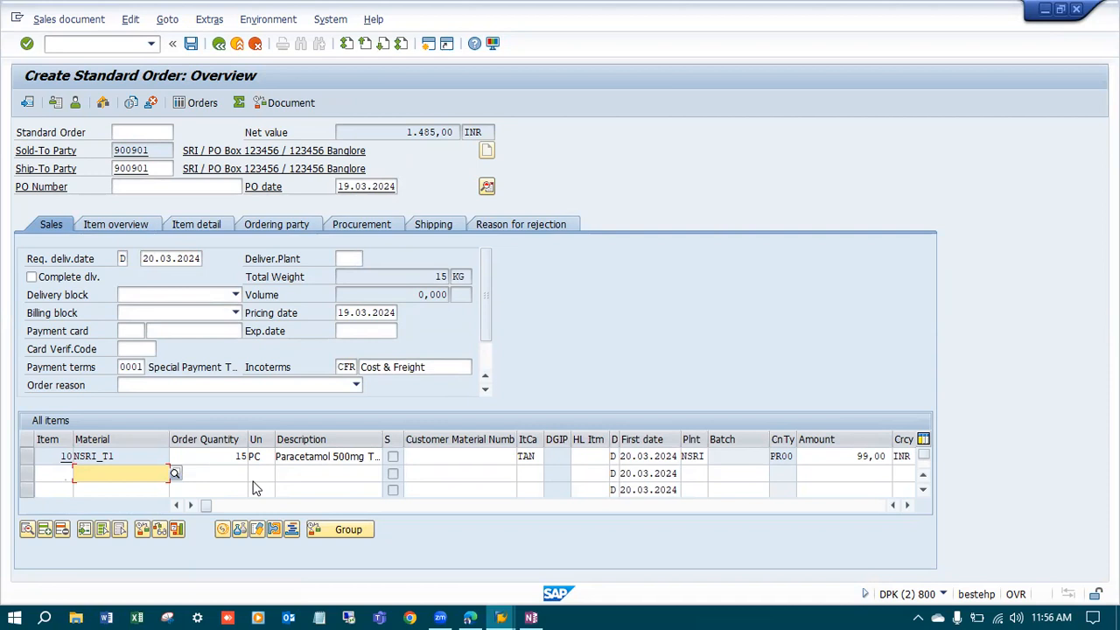
# Step: Set the order quantity of item 10 to 10 PC and check the order's incompletion log
pyautogui.click(229, 456)
pyautogui.press('BackSpace')
pyautogui.write('0')
pyautogui.press('Return')
pyautogui.click(131, 20)
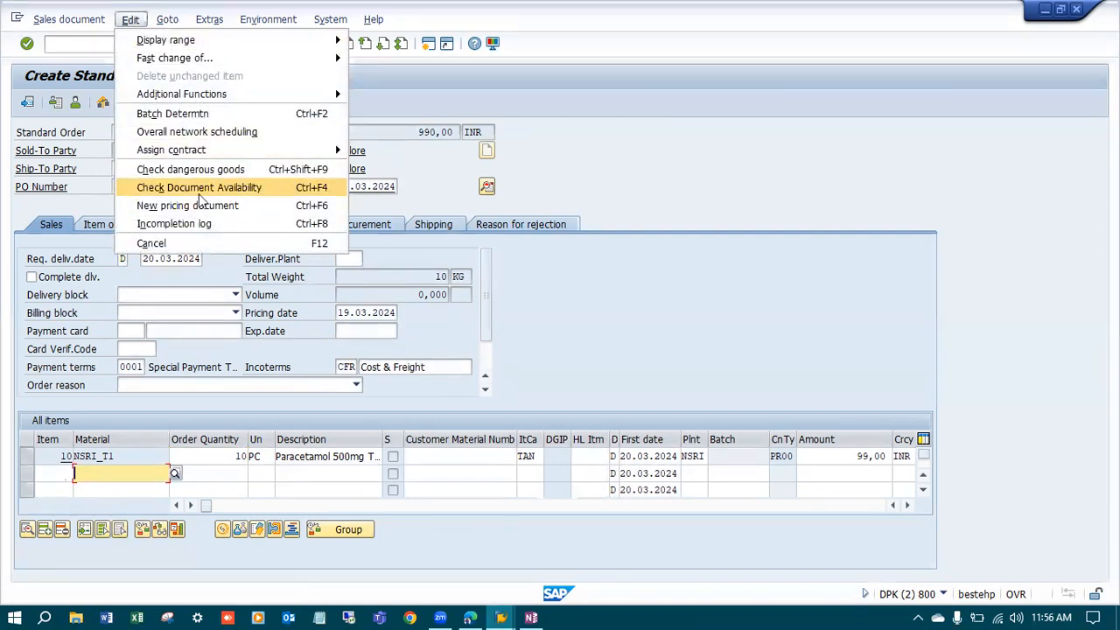
pyautogui.click(207, 221)
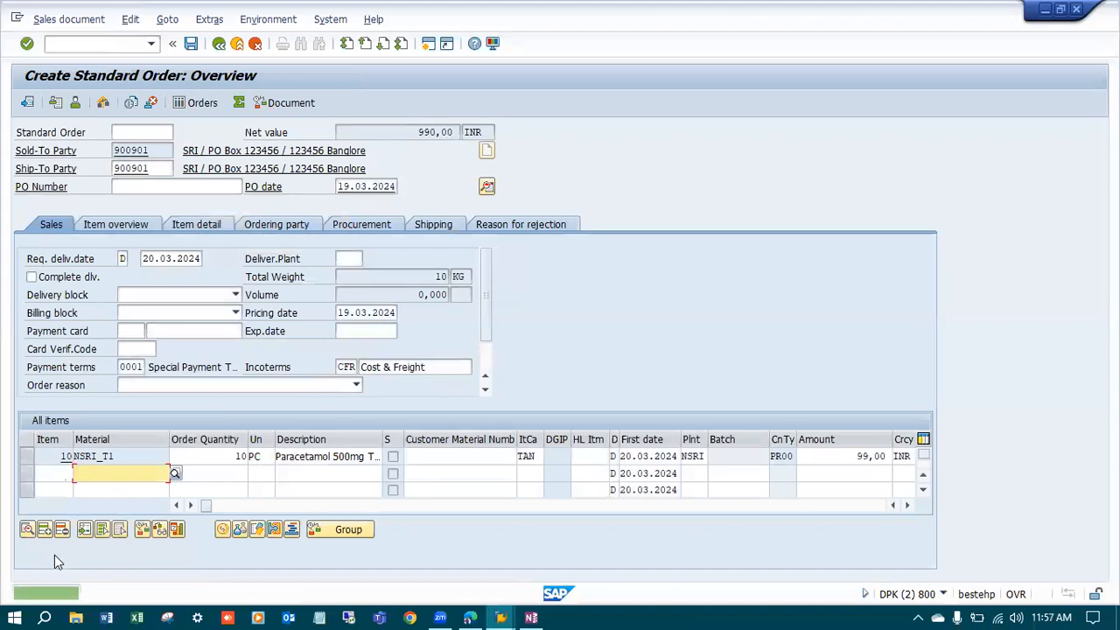
# Step: Set the PO number to Release Order 1 and save the standard order
pyautogui.click(182, 188)
pyautogui.write('Release Order')
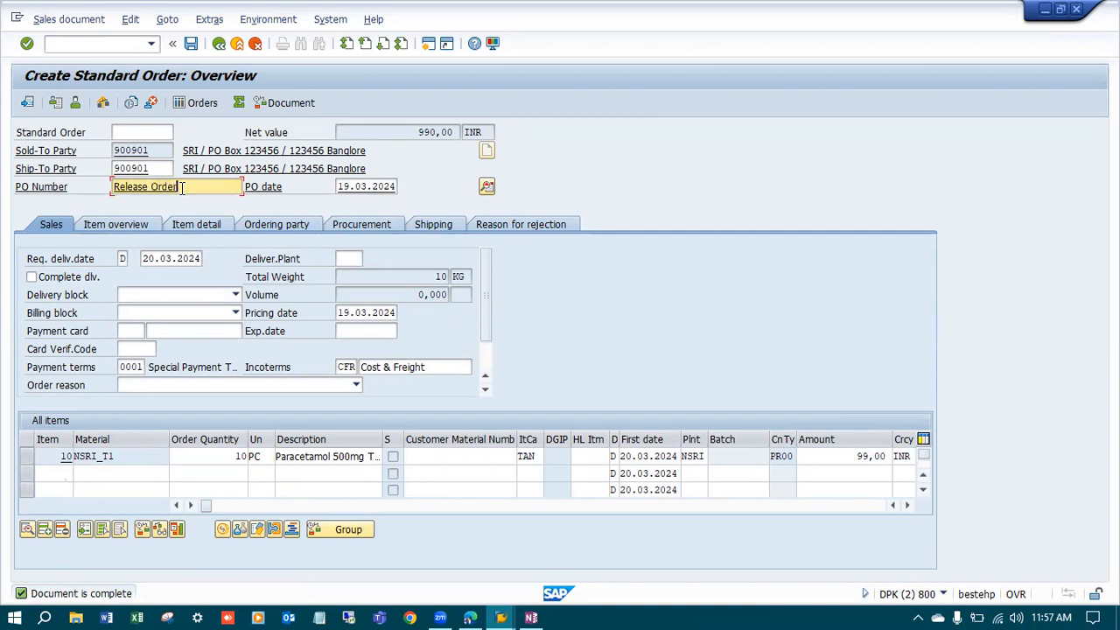
pyautogui.press('Return')
pyautogui.click(185, 186)
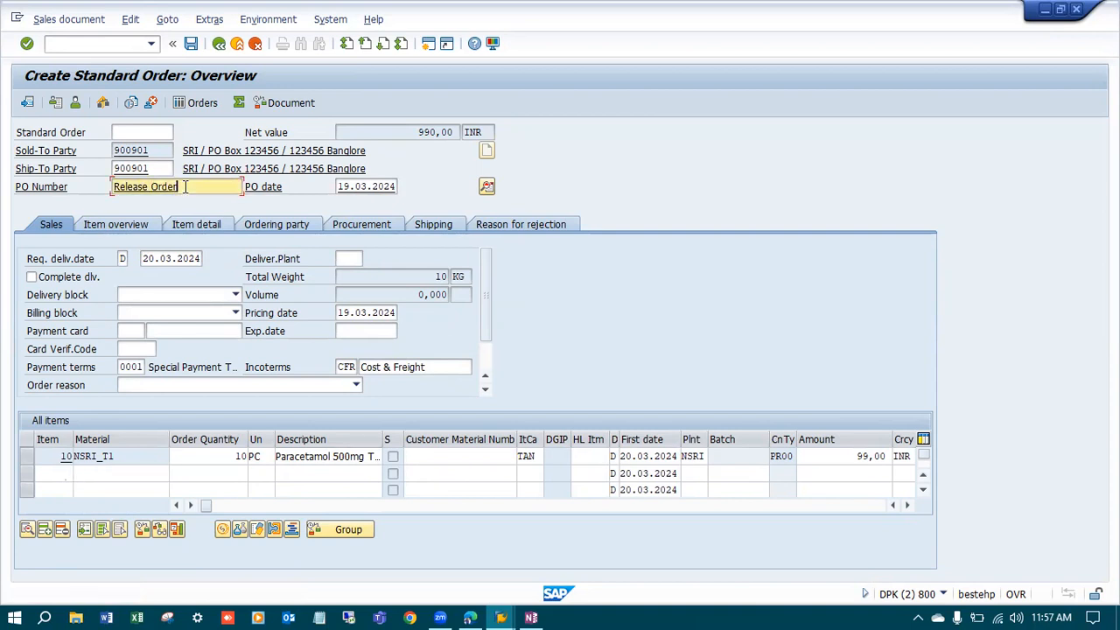
pyautogui.write('1')
pyautogui.press('Return')
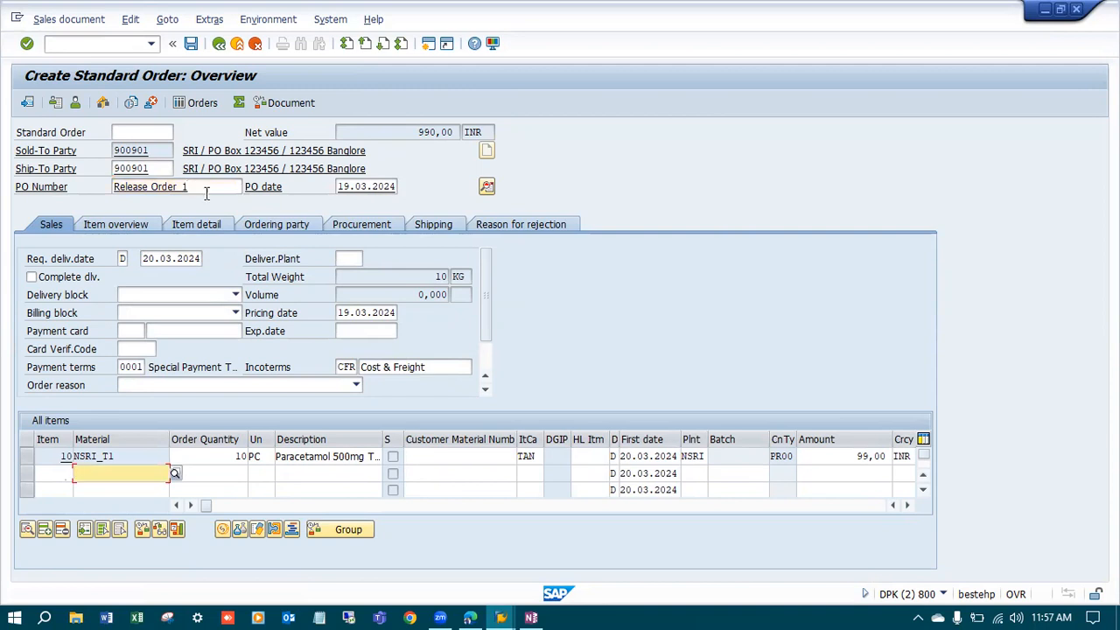
pyautogui.click(191, 43)
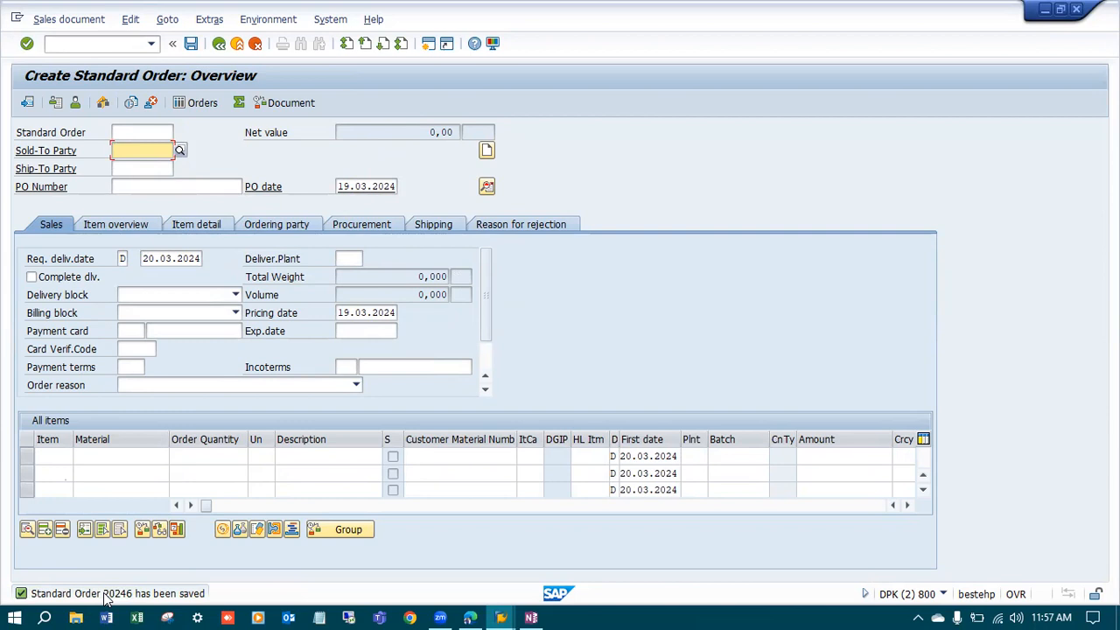
# Step: Switch to the OneNote Contracts page and review the Value Contracts section
pyautogui.hotkey('alt', 'Tab')
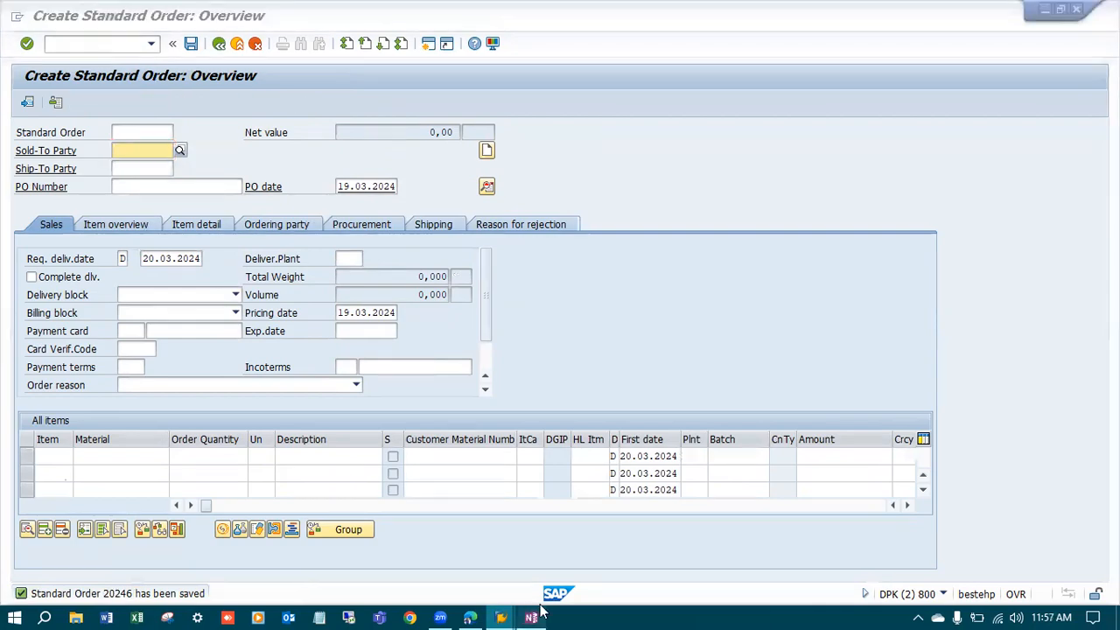
pyautogui.moveTo(169, 446); pyautogui.dragTo(77, 448)
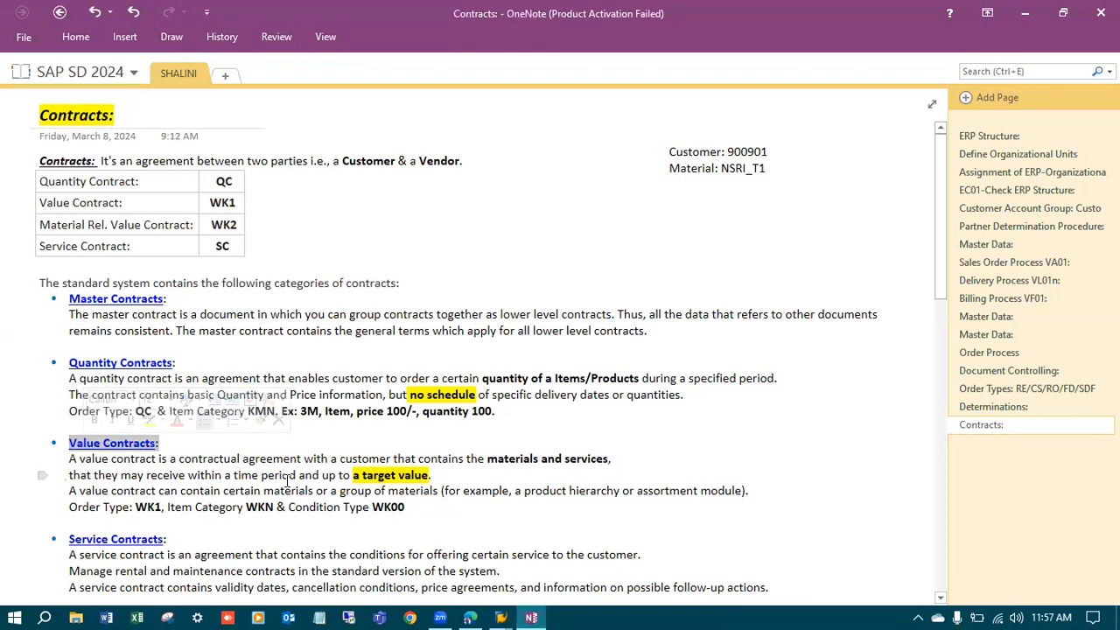
pyautogui.click(502, 458)
pyautogui.click(579, 458)
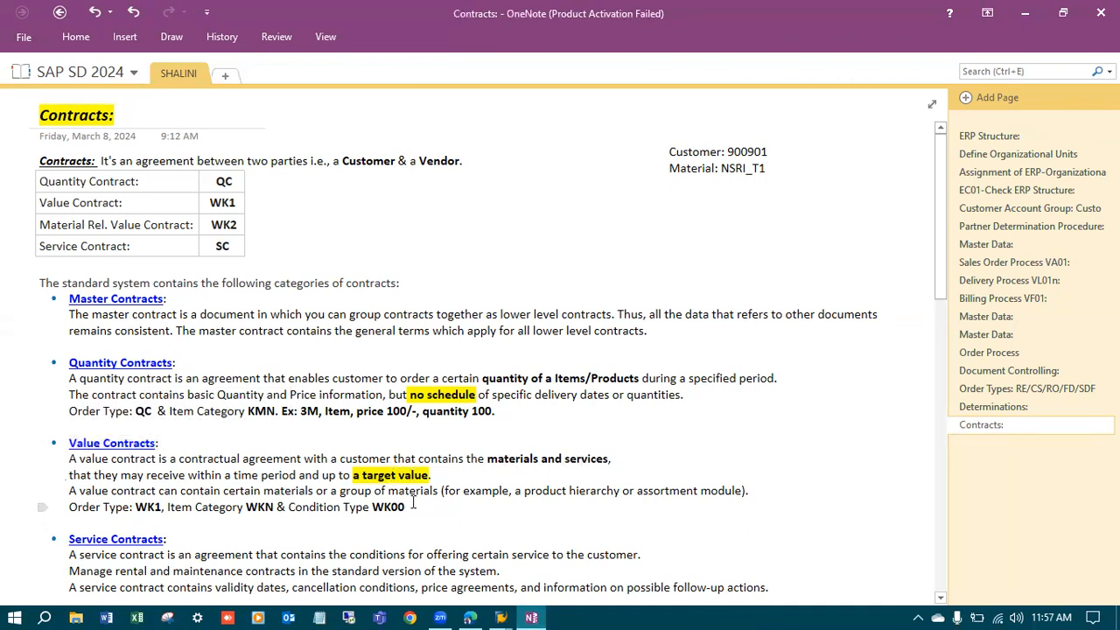
# Step: Switch back to the SAP standard order window and start contract creation with transaction VA41
pyautogui.click(499, 615)
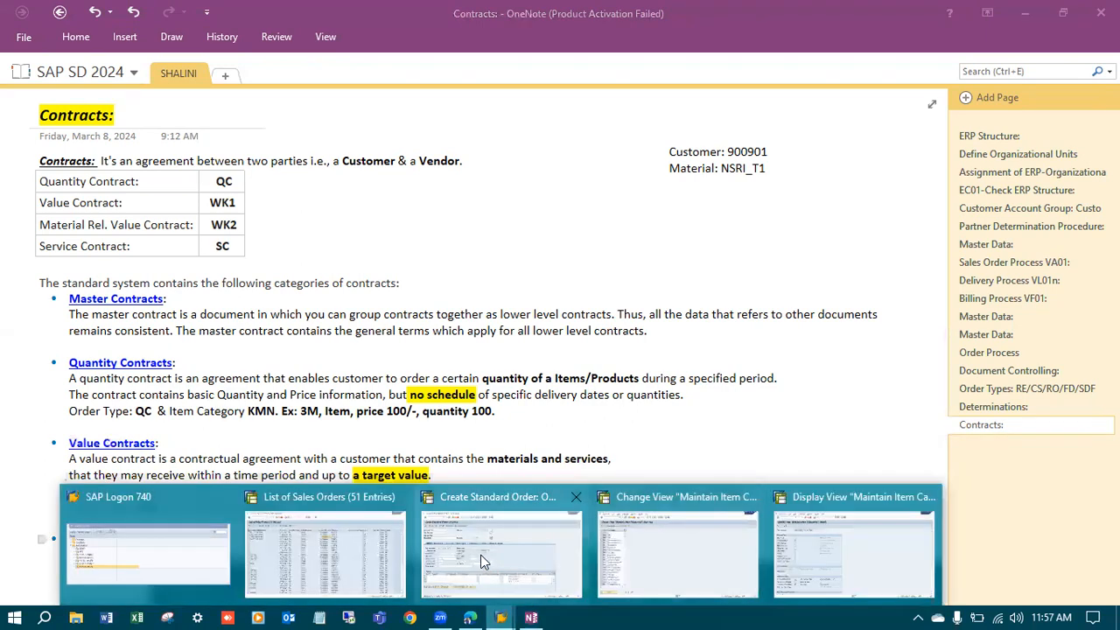
pyautogui.click(480, 555)
pyautogui.write('/nVA41')
pyautogui.press('Return')
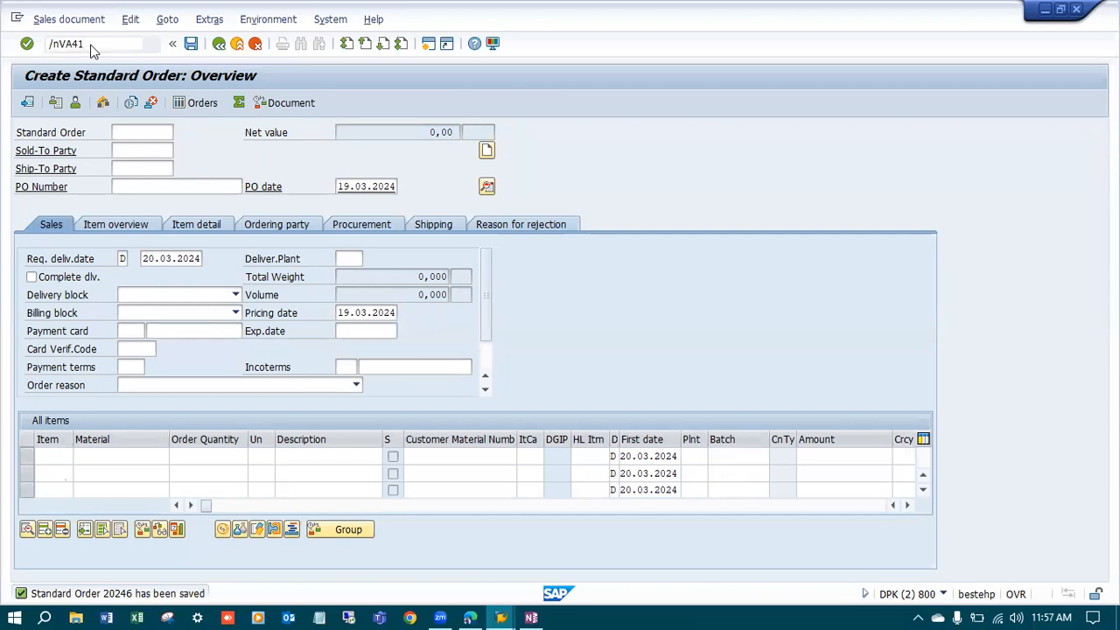
# Step: Set the contract type to WK1, check its description on the initial screen, and proceed to the contract overview
pyautogui.moveTo(164, 168); pyautogui.dragTo(111, 172)
pyautogui.press('BackSpace')
pyautogui.write('WK')
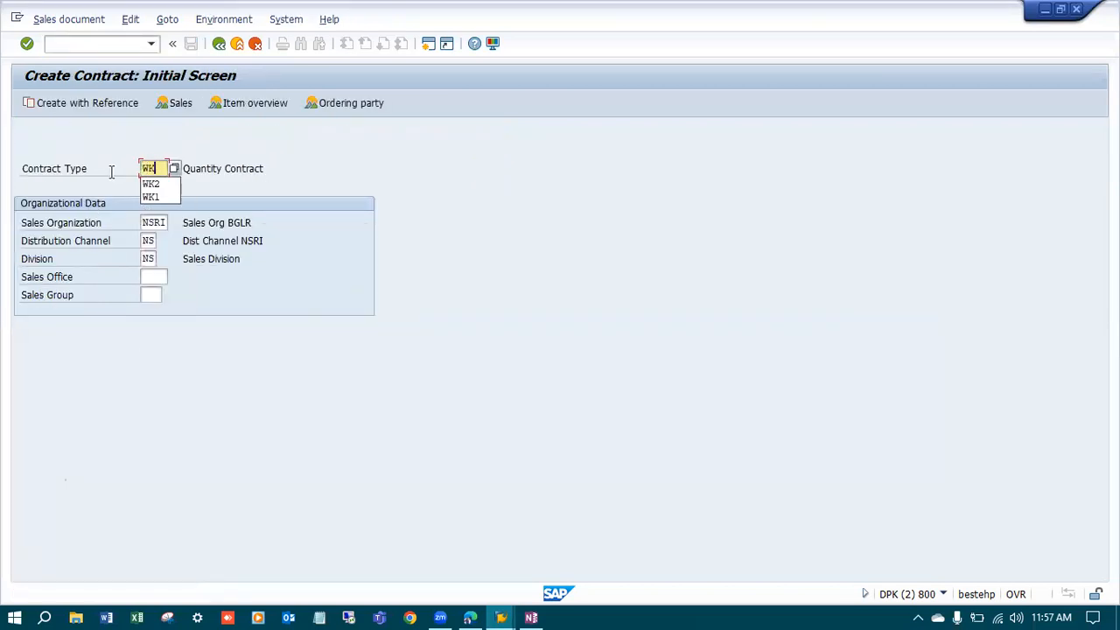
pyautogui.write('1')
pyautogui.press('Return')
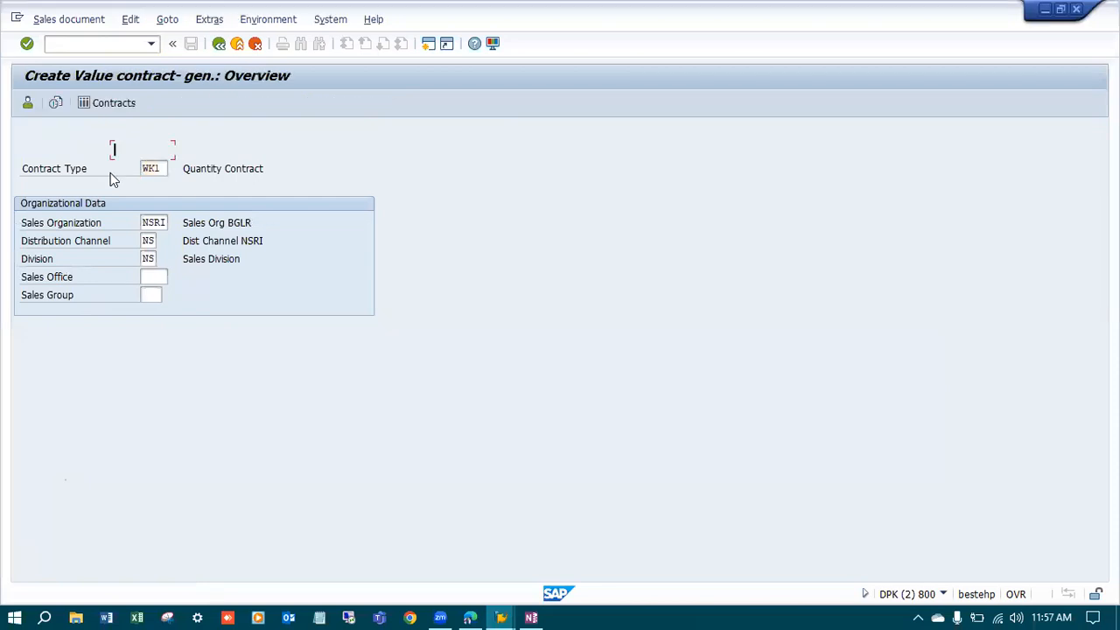
pyautogui.click(219, 43)
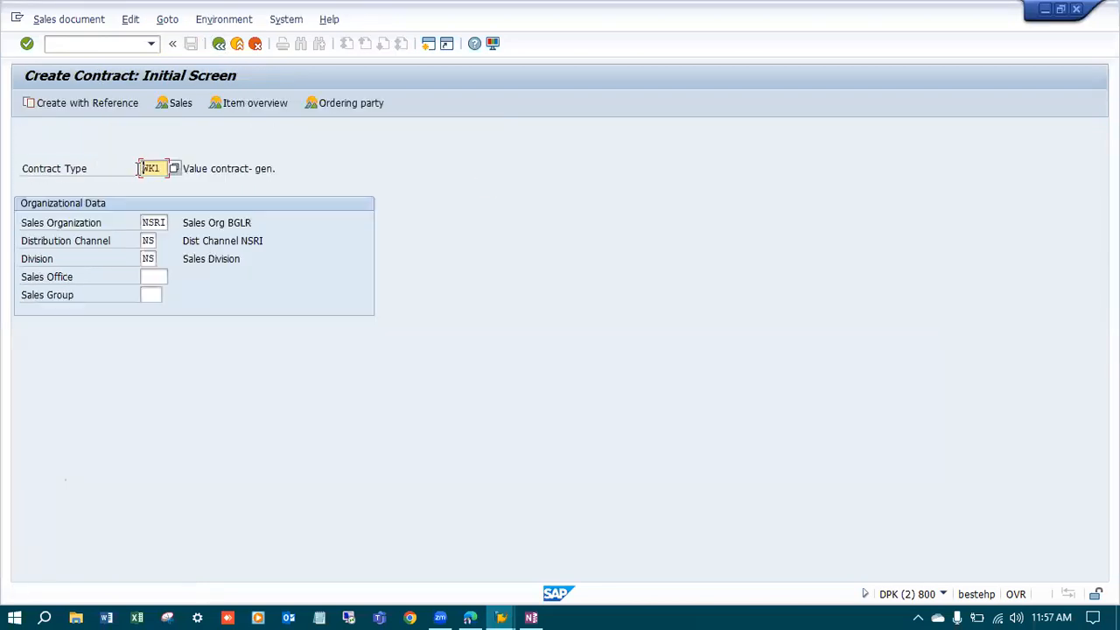
pyautogui.click(213, 168)
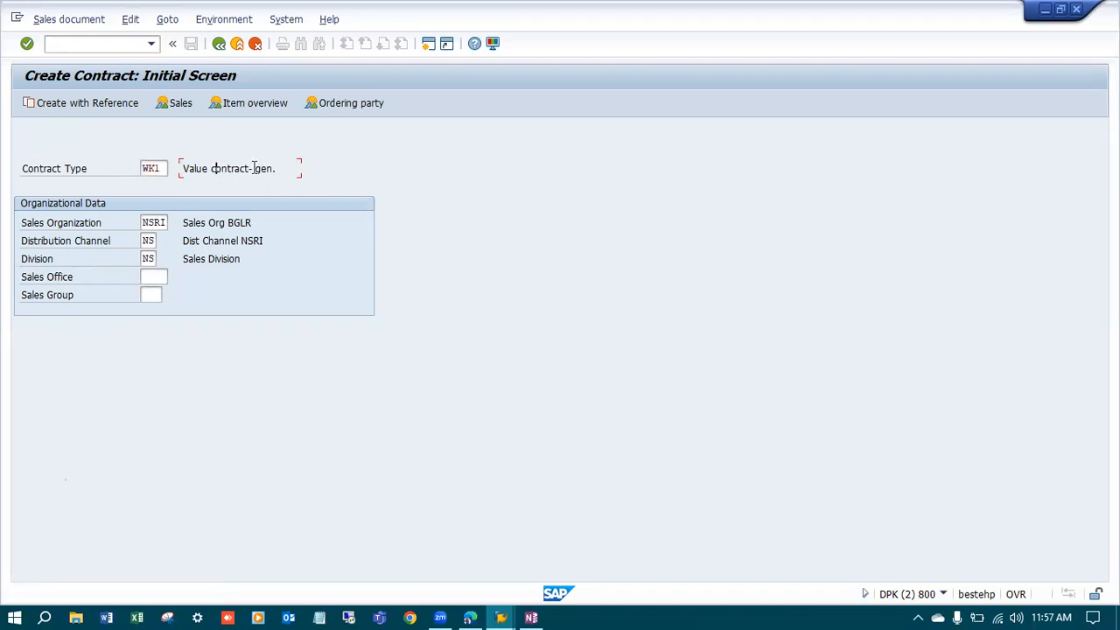
pyautogui.press('Return')
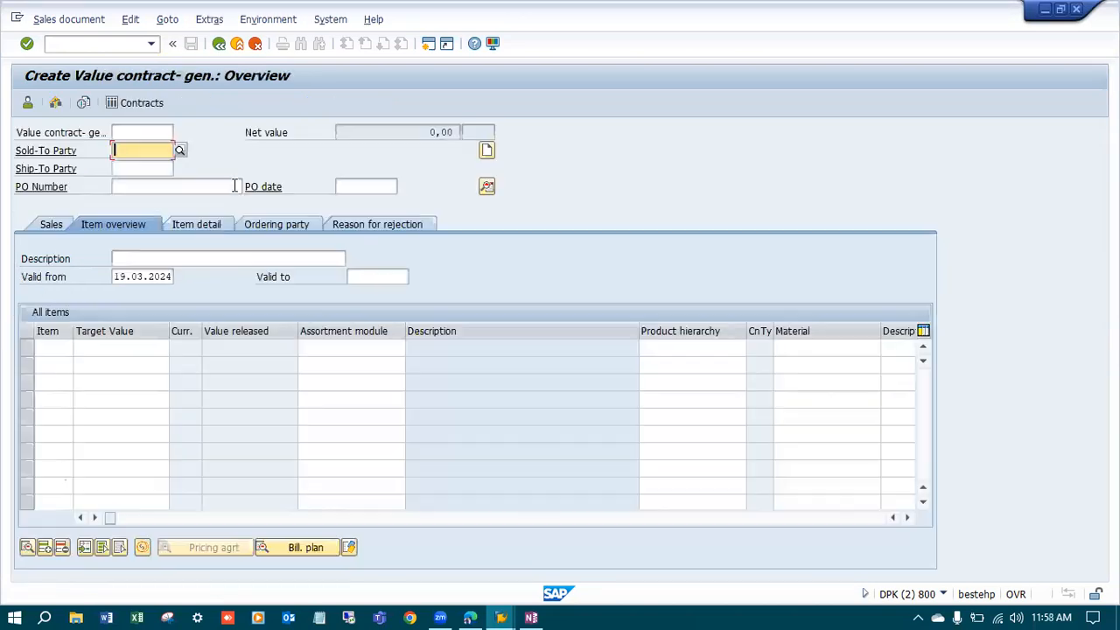
# Step: Enter the customer number as sold-to party and a target value of 1000 for the first item
pyautogui.click(150, 152)
pyautogui.click(131, 166)
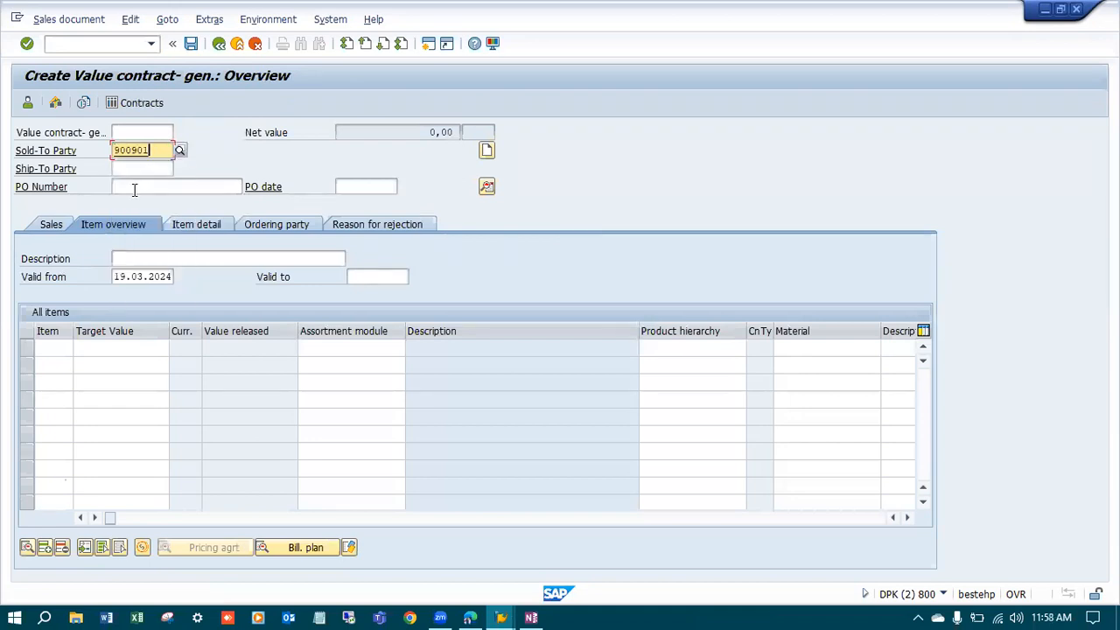
pyautogui.click(129, 349)
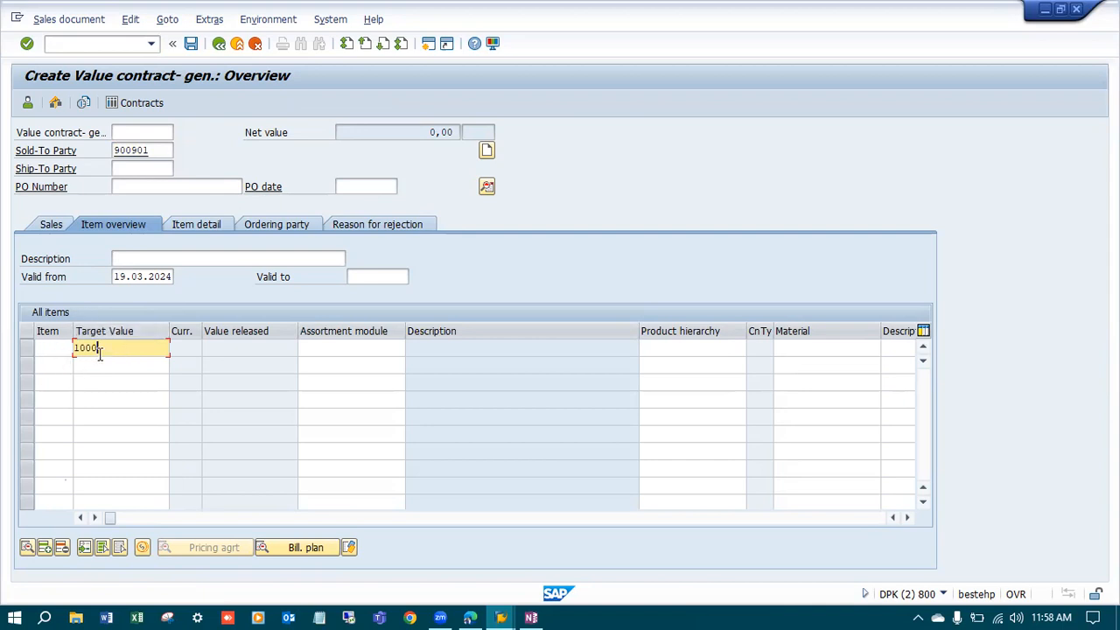
# Step: Set the value contract's valid-to date to 31.03.2024 and confirm the entries
pyautogui.click(143, 276)
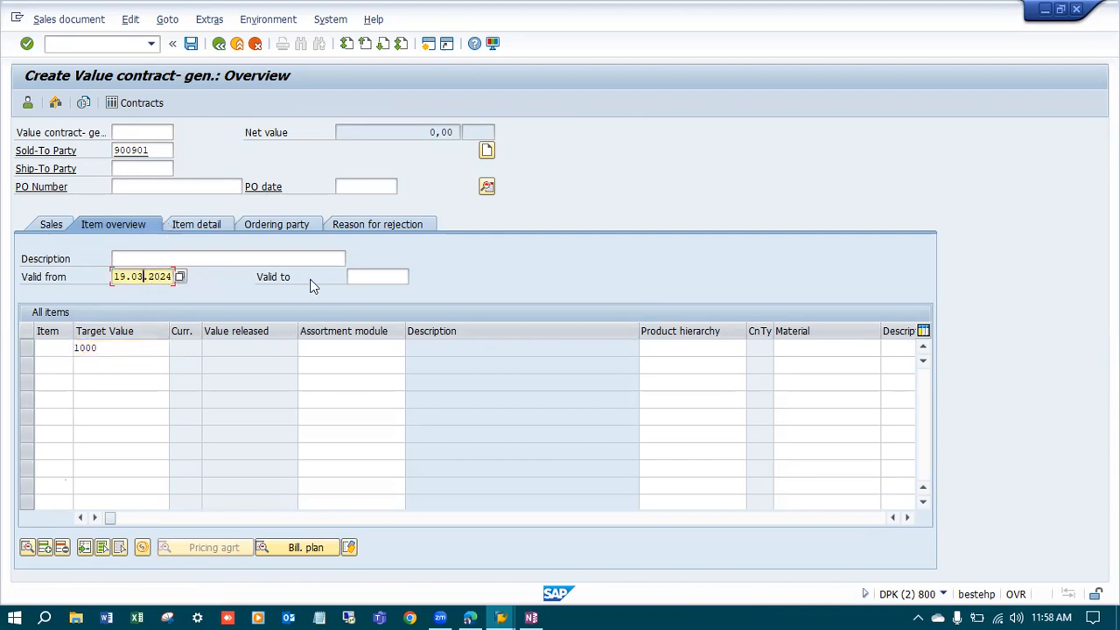
pyautogui.click(401, 276)
pyautogui.click(415, 277)
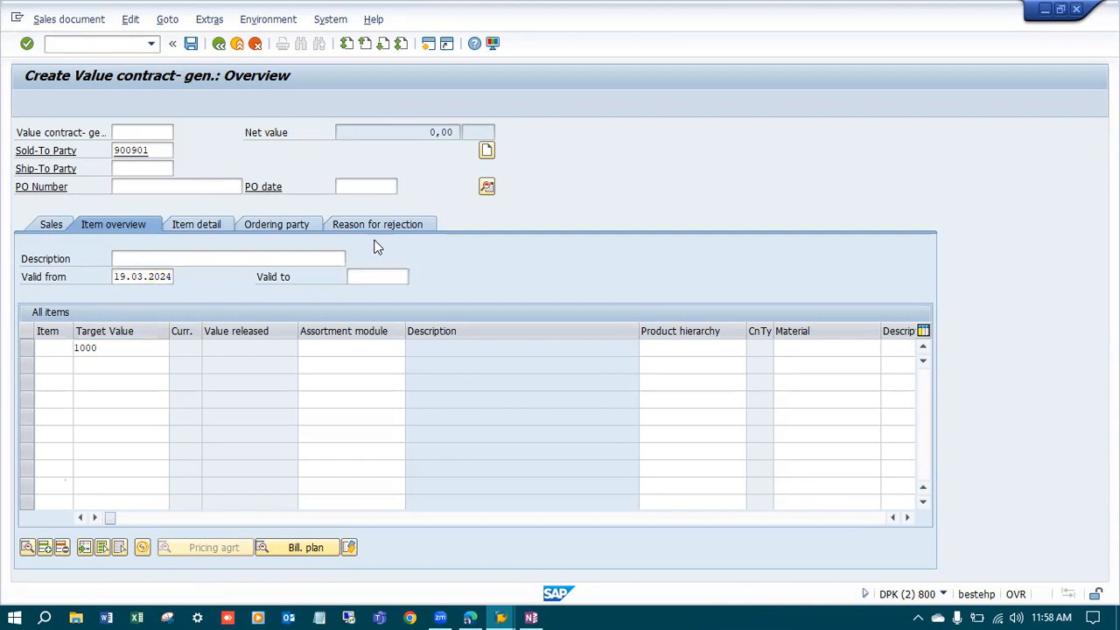
pyautogui.doubleClick(332, 357)
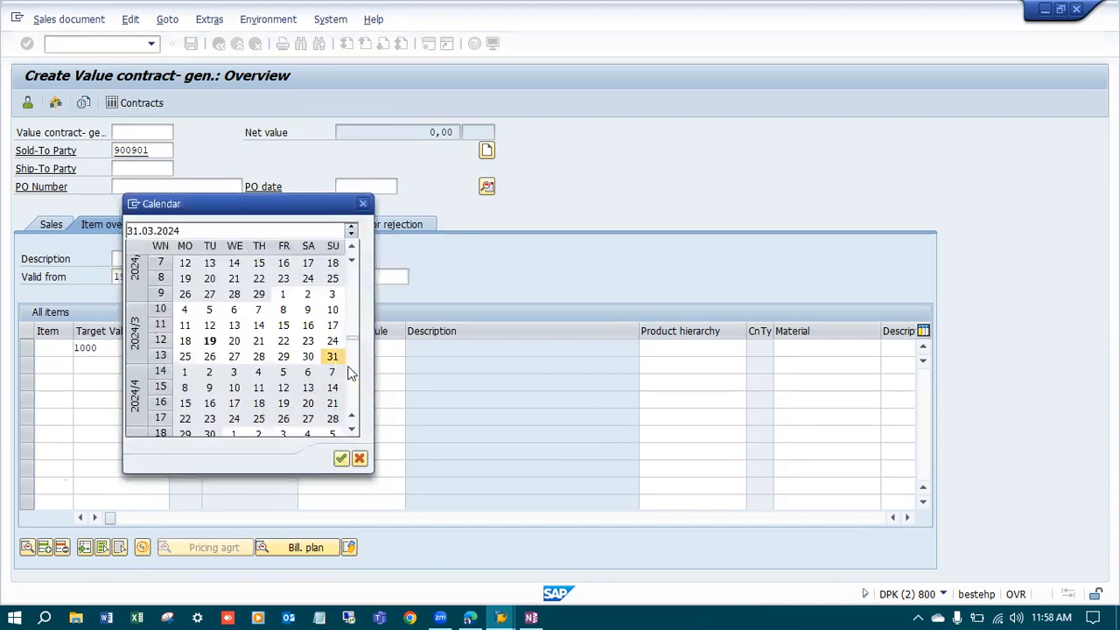
pyautogui.press('Return')
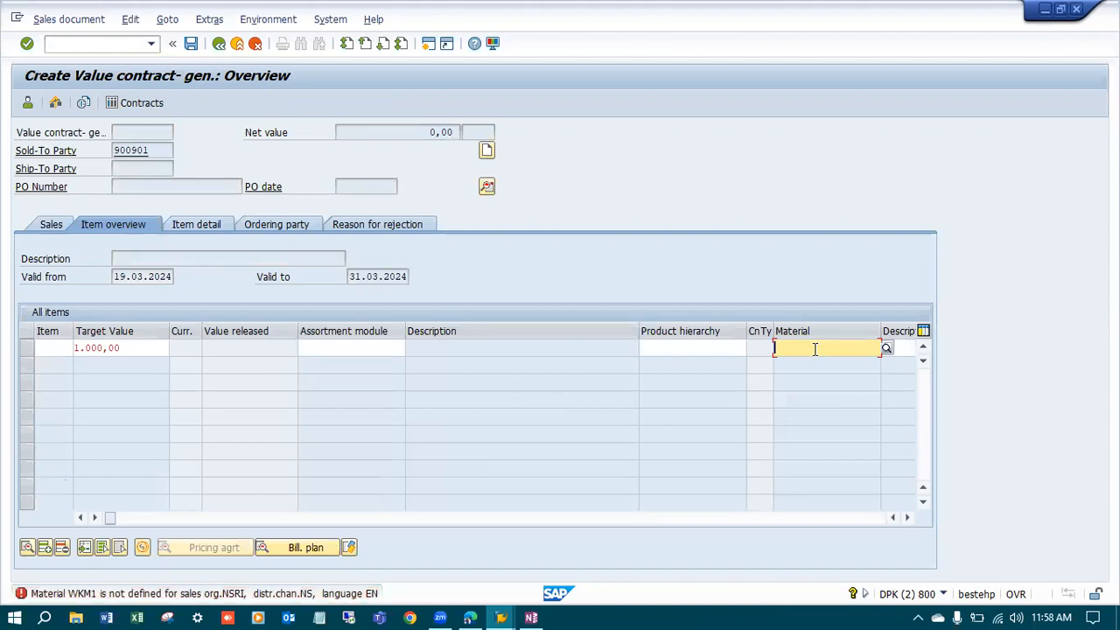
# Step: Assign material NSRI_T1 to the first item of the value contract
pyautogui.write('ZX0-1')
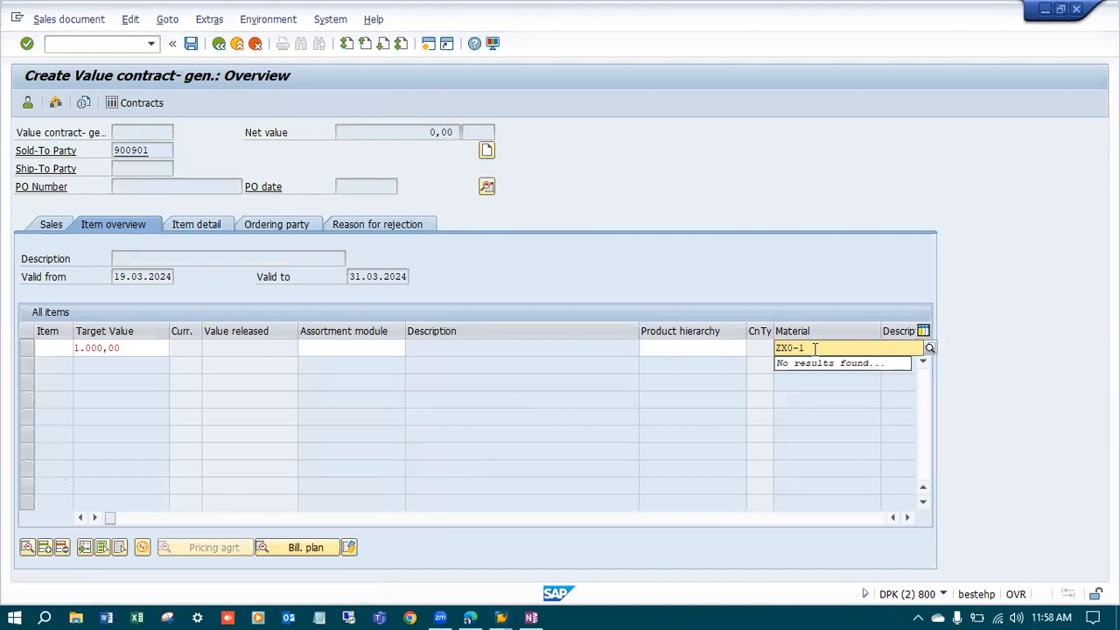
pyautogui.write('01-T1')
pyautogui.press('BackSpace')
pyautogui.press('BackSpace')
pyautogui.press('BackSpace')
pyautogui.press('BackSpace')
pyautogui.press('BackSpace')
pyautogui.press('BackSpace')
pyautogui.press('BackSpace')
pyautogui.write('NS')
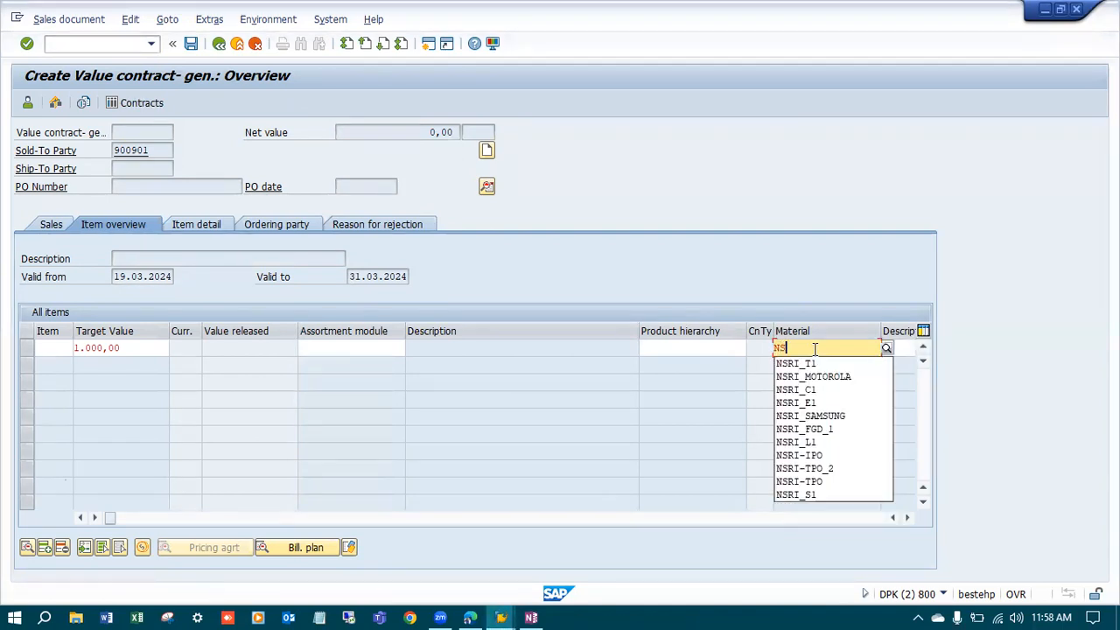
pyautogui.write('RI_t1')
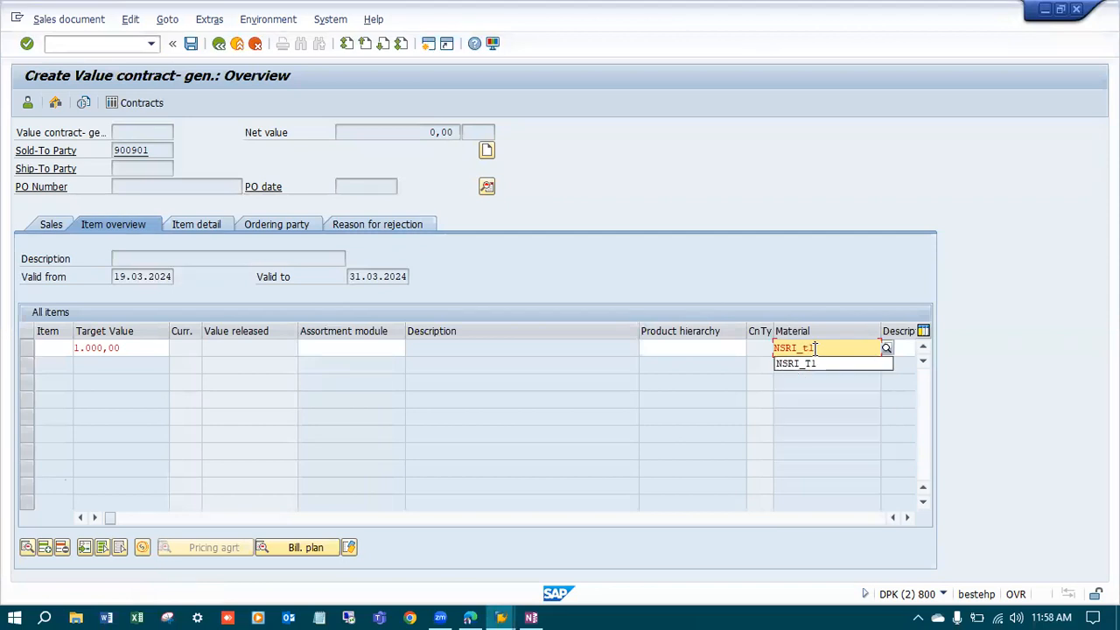
pyautogui.press('Return')
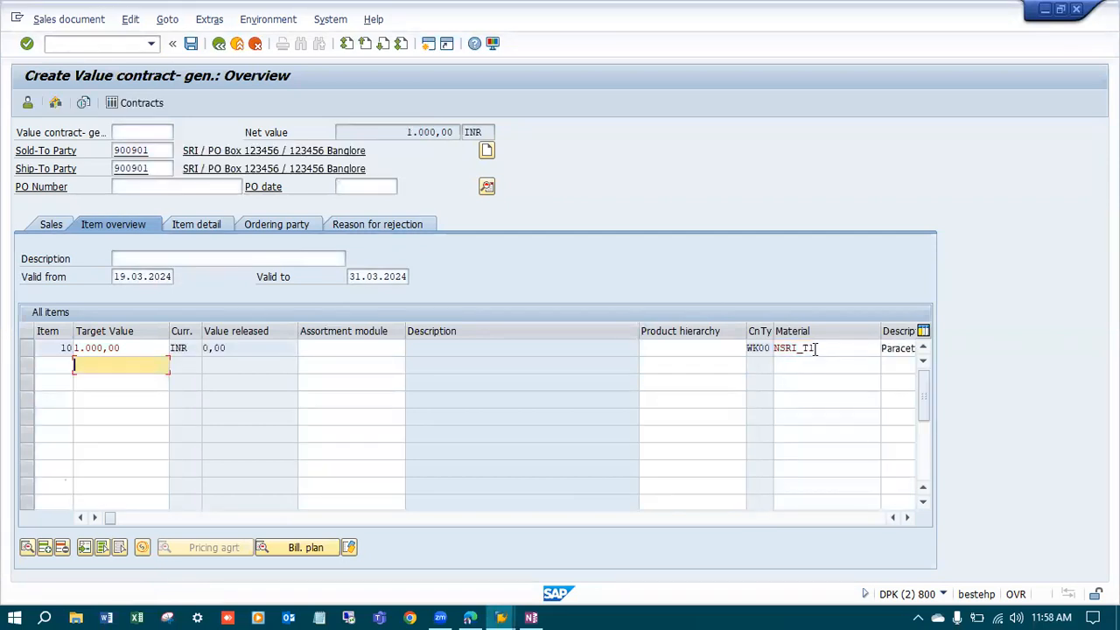
# Step: Enter Value Contract as the PO number, set the PO date to 19.03.2024, and confirm the header entries
pyautogui.click(193, 187)
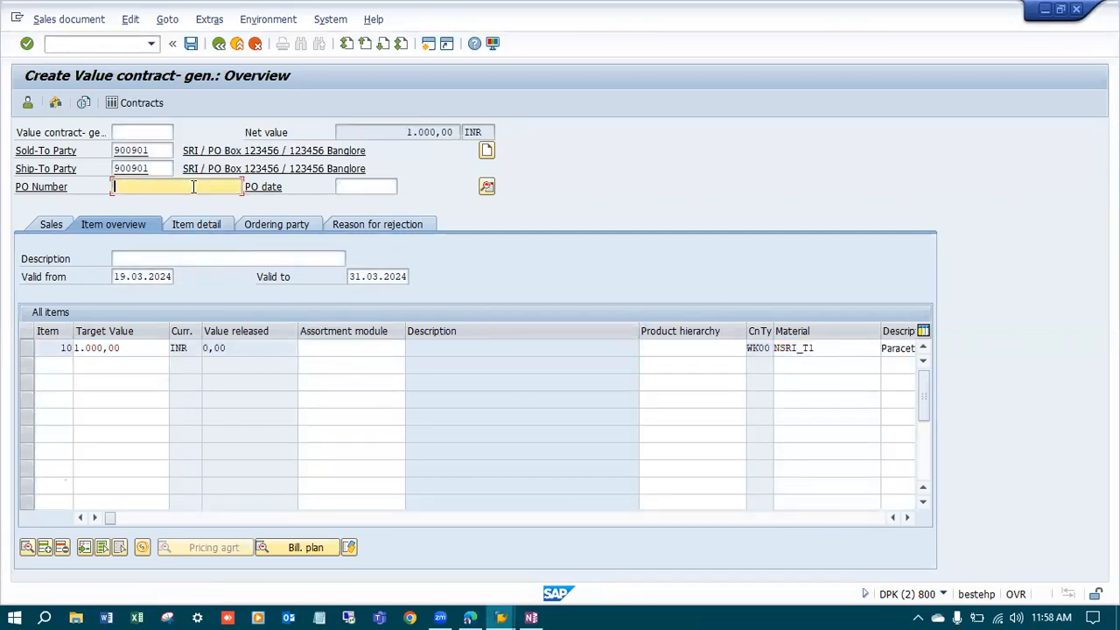
pyautogui.write('Value Contract')
pyautogui.click(358, 186)
pyautogui.click(385, 202)
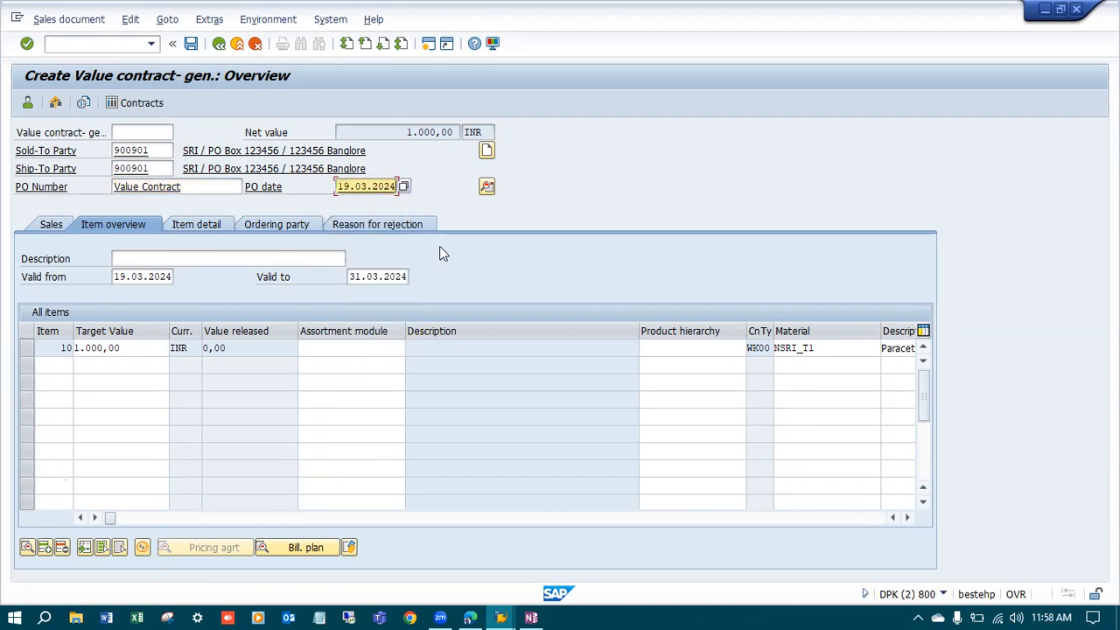
pyautogui.press('Return')
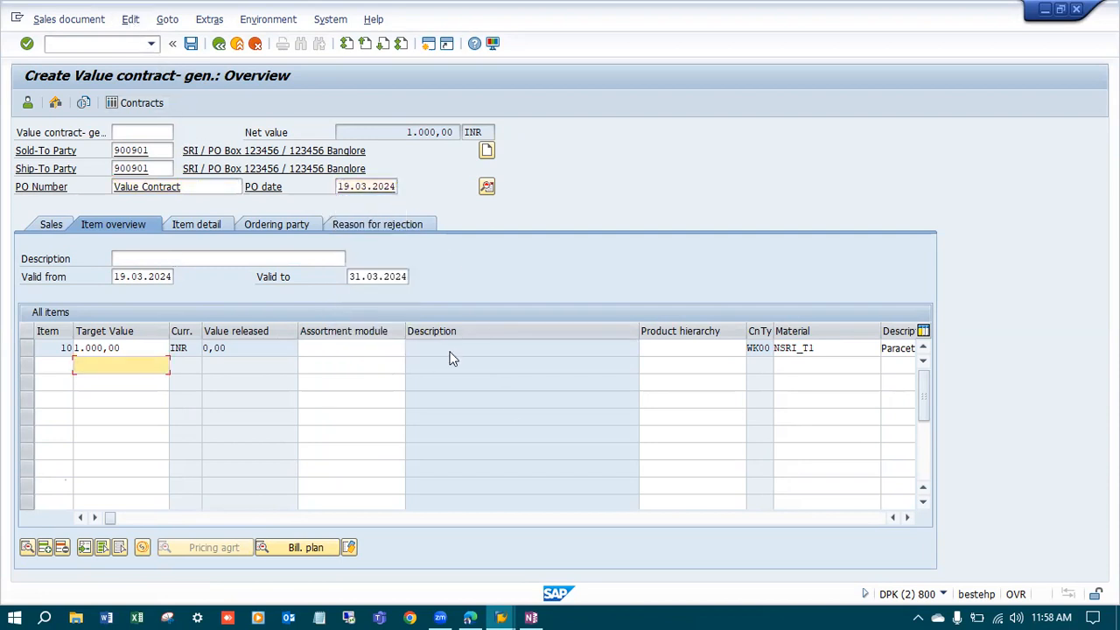
# Step: Narrow the wide item columns and examine the contract item's material, item category and net value
pyautogui.moveTo(638, 340); pyautogui.dragTo(480, 353)
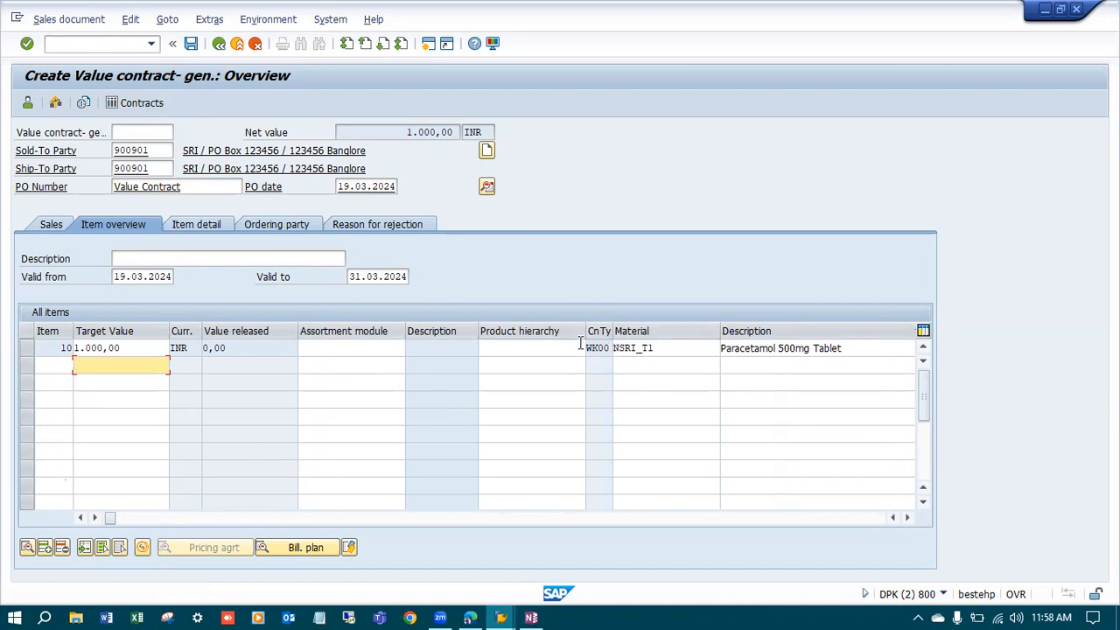
pyautogui.click(907, 517)
pyautogui.click(908, 517)
pyautogui.click(907, 517)
pyautogui.click(907, 517)
pyautogui.click(907, 517)
pyautogui.click(907, 518)
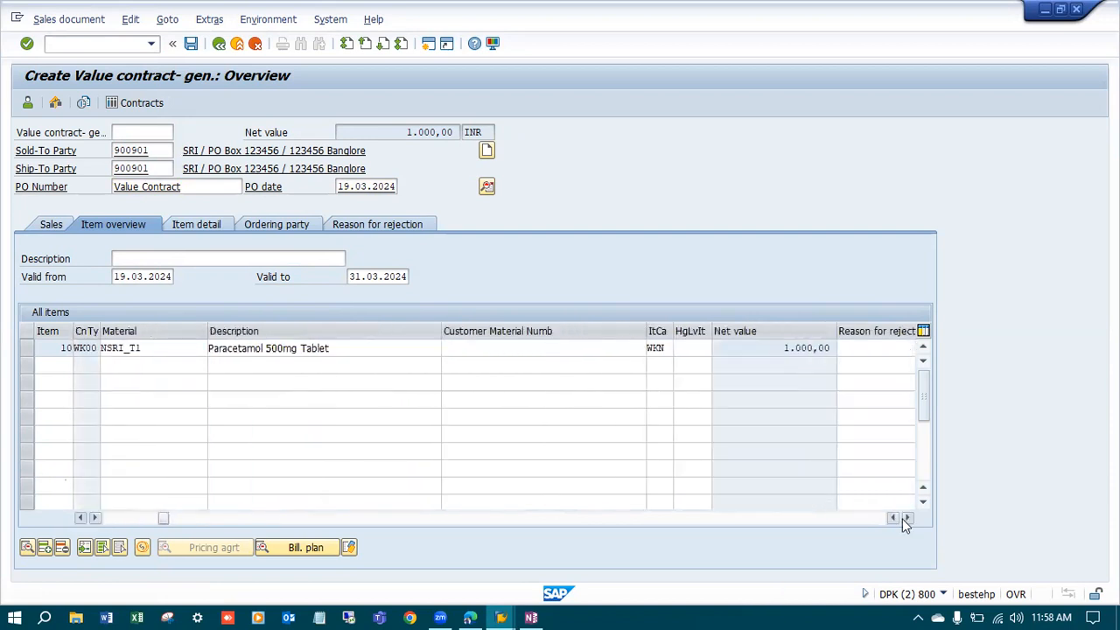
pyautogui.moveTo(440, 337); pyautogui.dragTo(344, 339)
pyautogui.moveTo(547, 337); pyautogui.dragTo(468, 340)
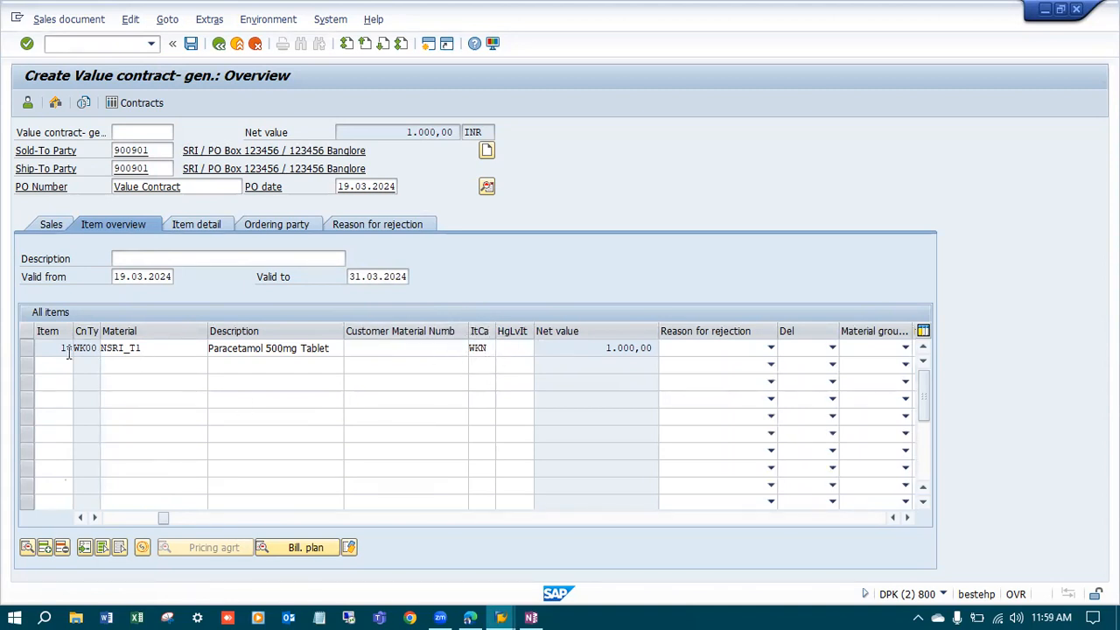
pyautogui.click(27, 350)
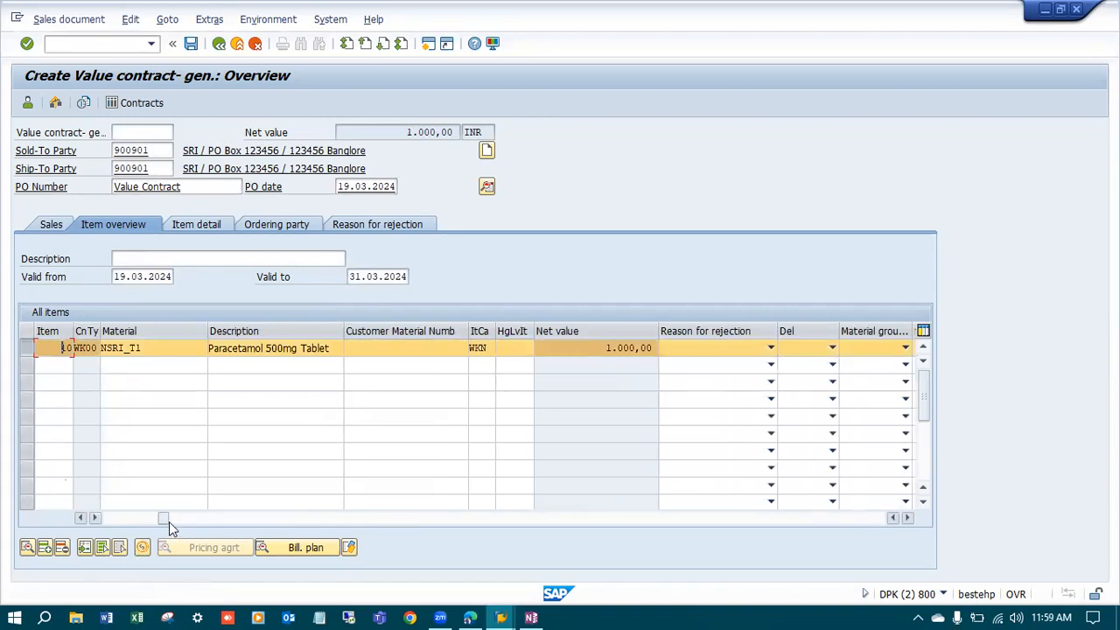
pyautogui.moveTo(166, 519); pyautogui.dragTo(90, 519)
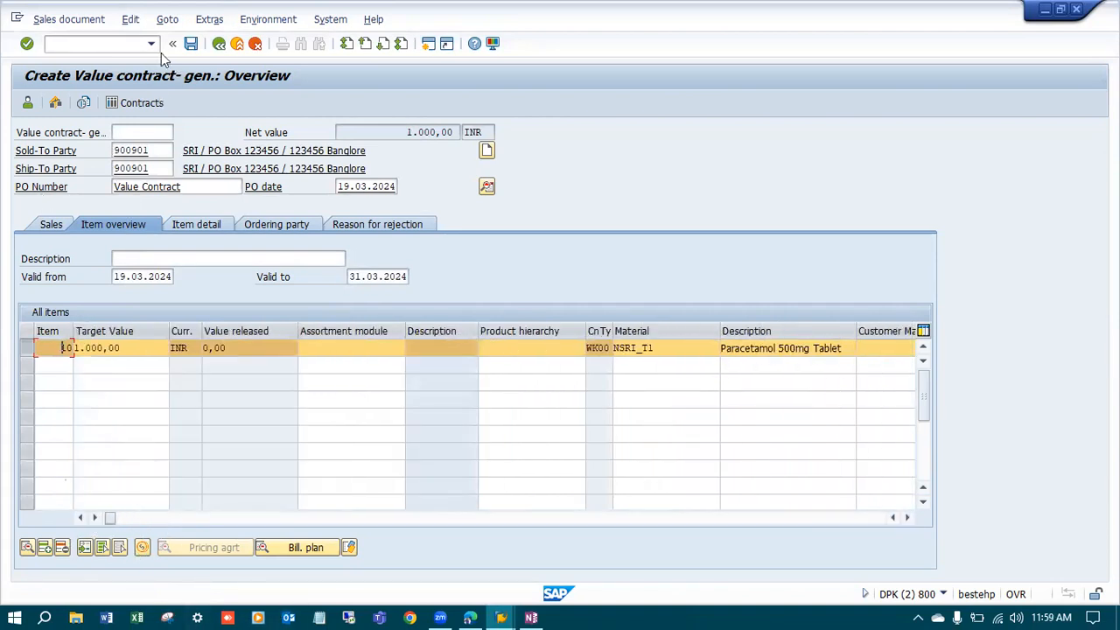
# Step: Run the incompletion check on the value contract and save it
pyautogui.click(132, 21)
pyautogui.click(144, 222)
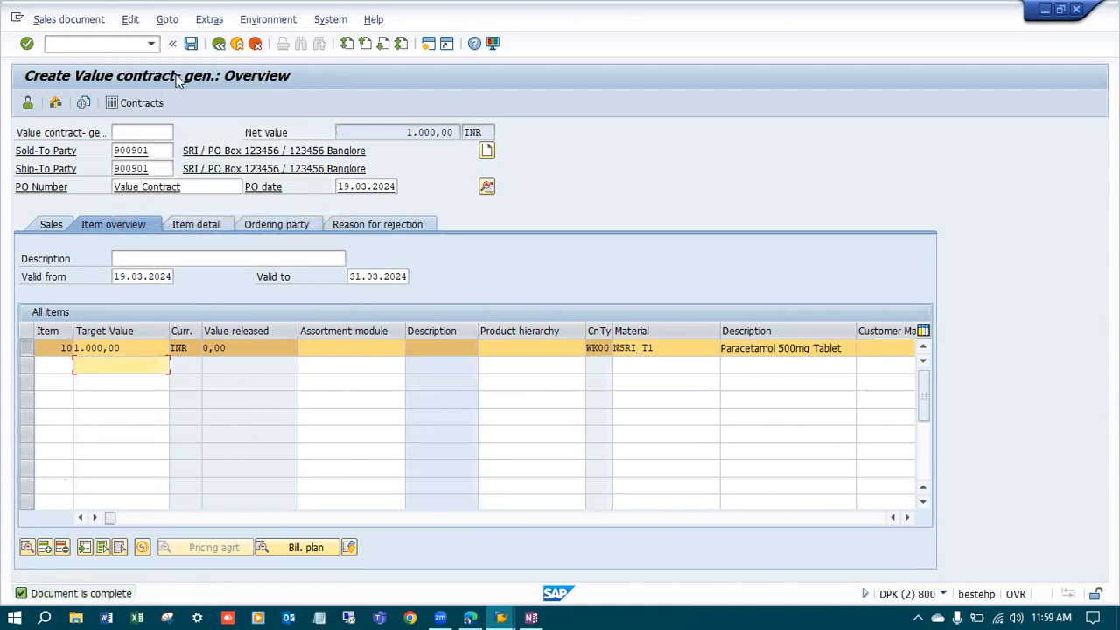
pyautogui.click(192, 49)
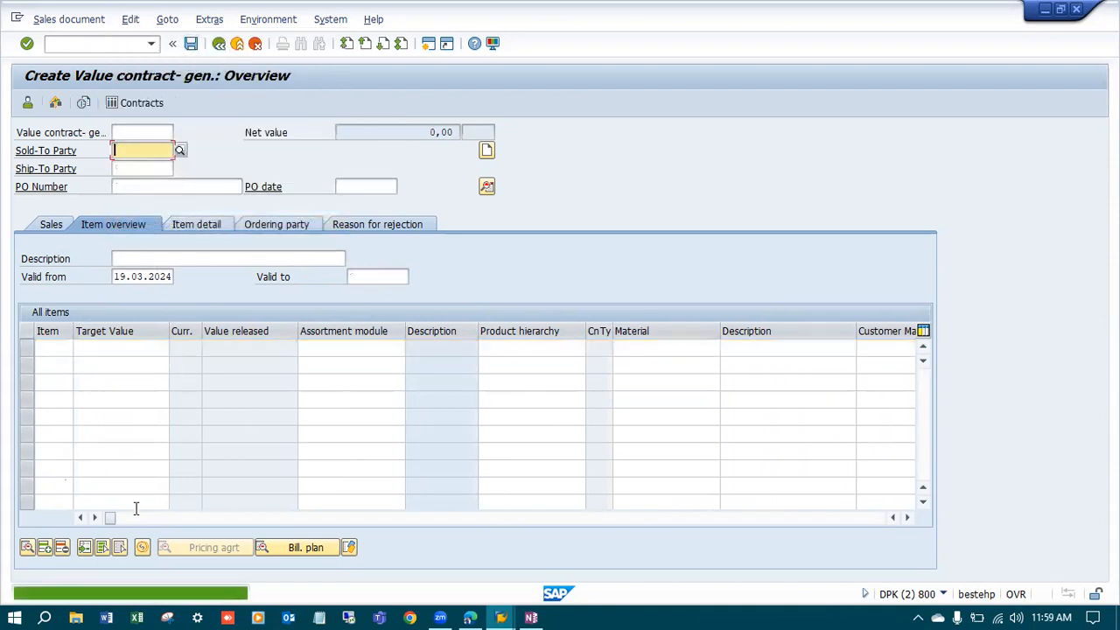
# Step: Copy the saved contract's number from the save message details and close them
pyautogui.doubleClick(98, 593)
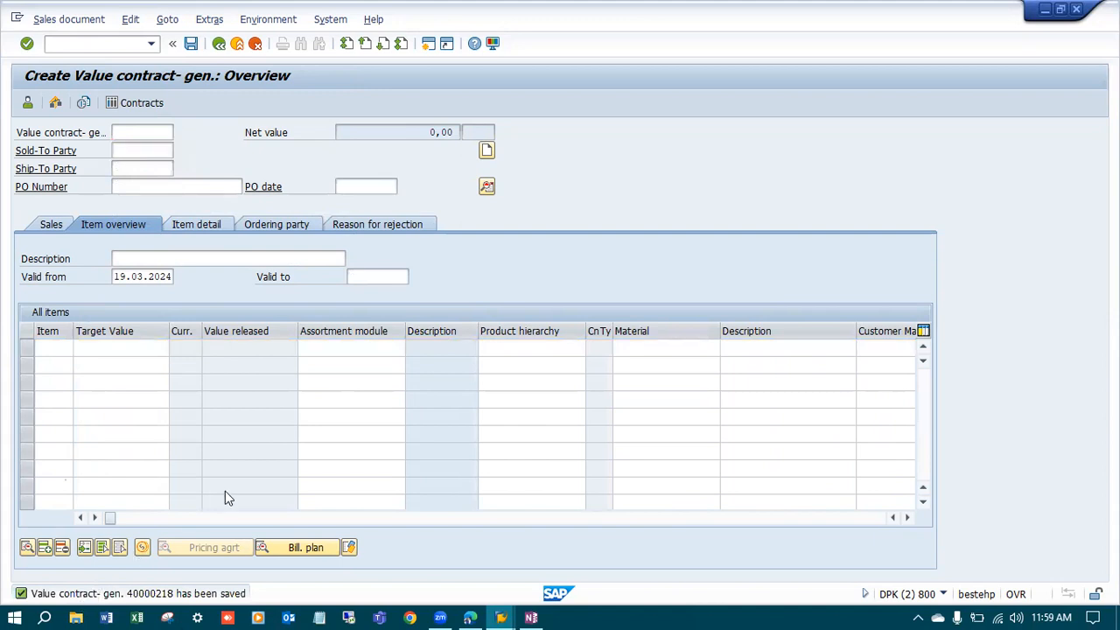
pyautogui.moveTo(310, 170); pyautogui.dragTo(247, 170)
pyautogui.hotkey('ctrl', 'c')
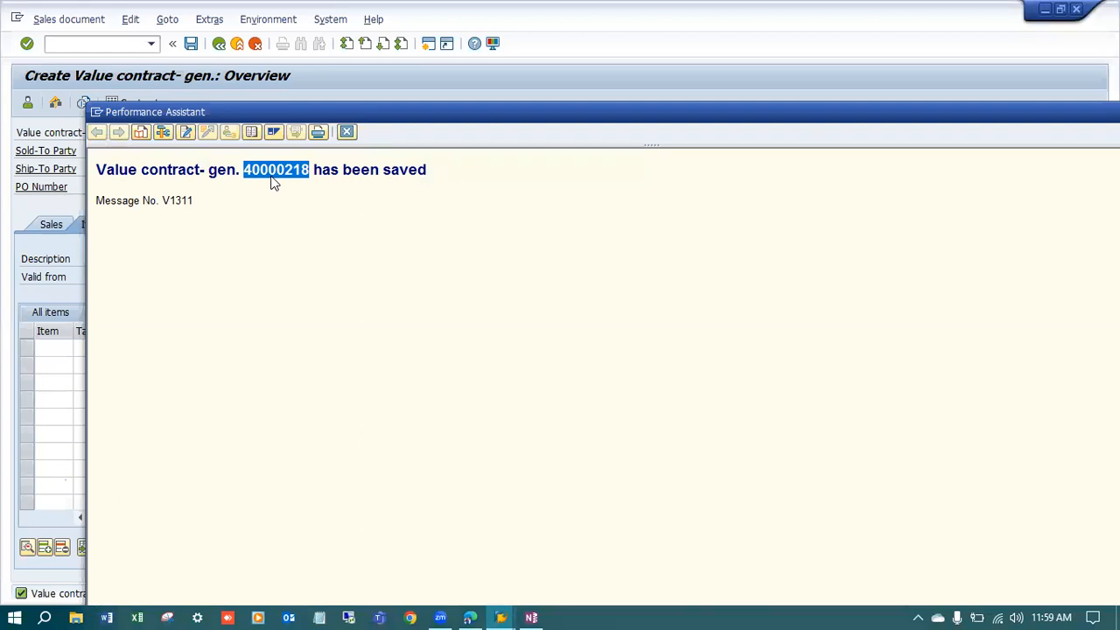
pyautogui.click(347, 131)
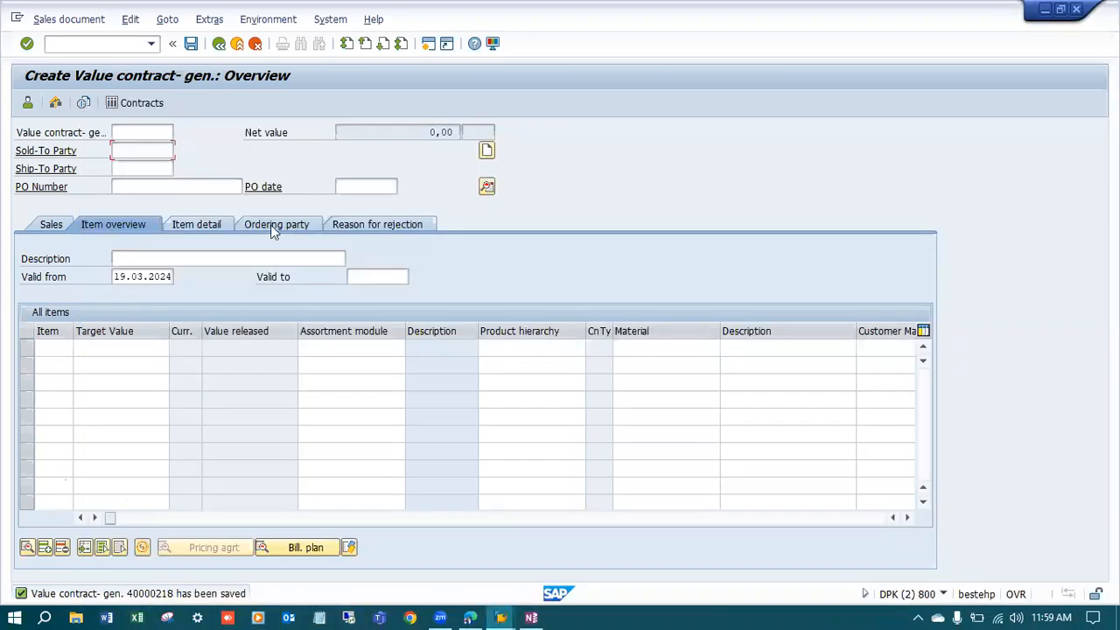
# Step: Start sales order creation in VA01 and create an OR order with reference to the value contract, using the copied contract number
pyautogui.click(111, 44)
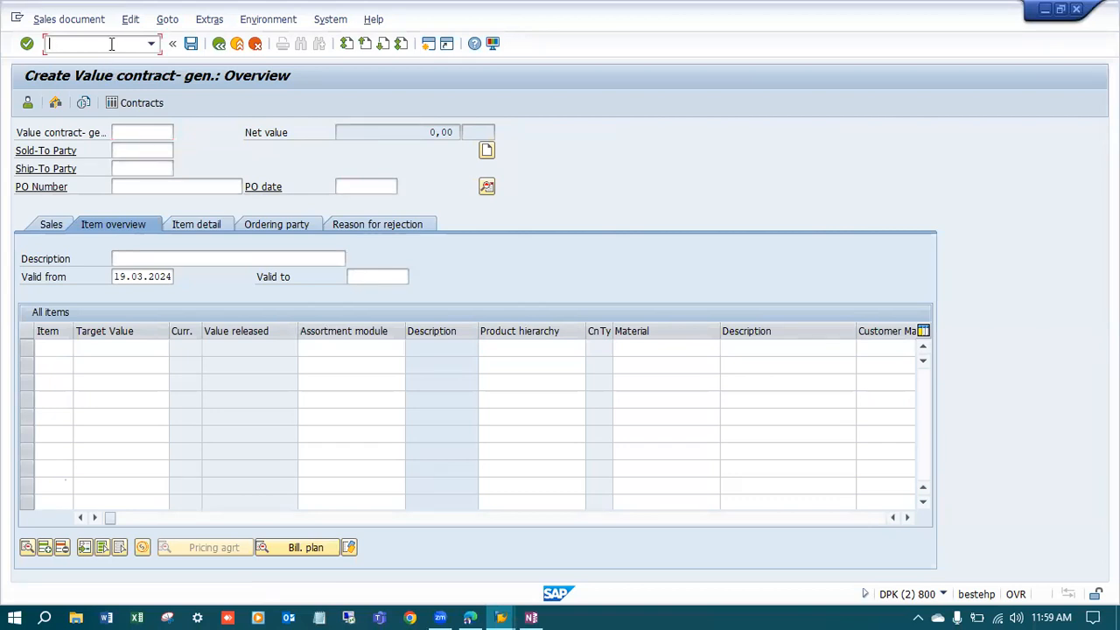
pyautogui.press('Return')
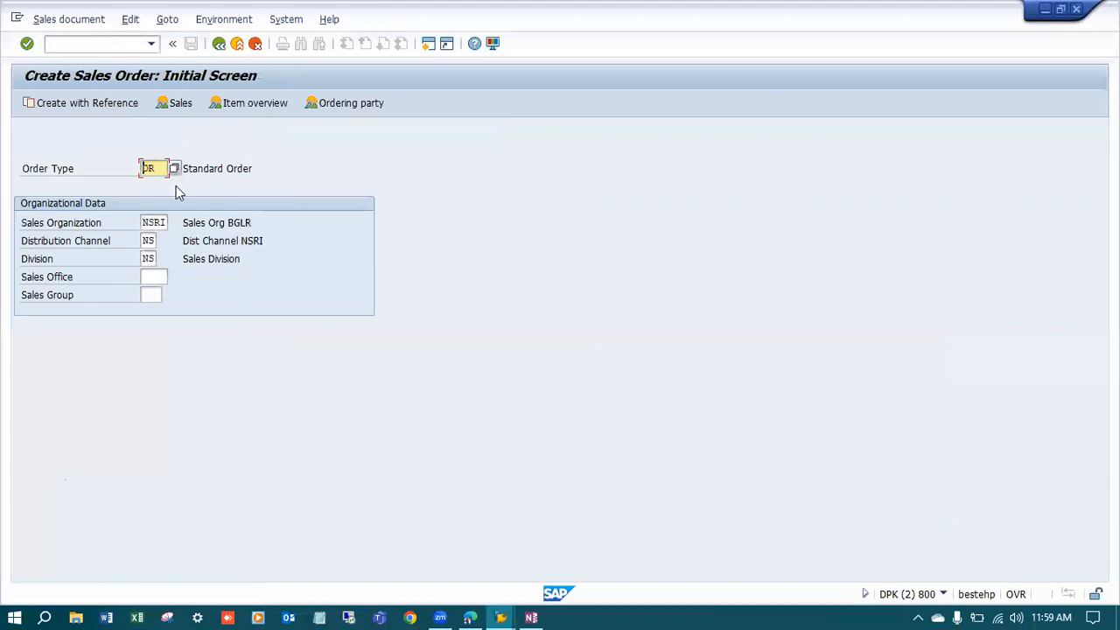
pyautogui.click(108, 102)
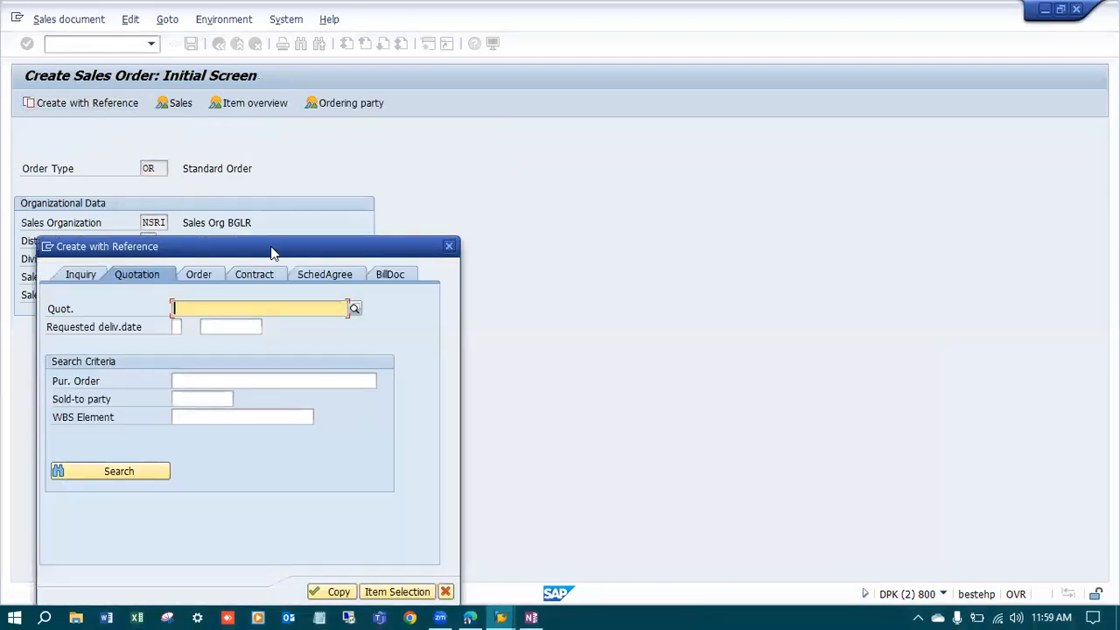
pyautogui.click(407, 118)
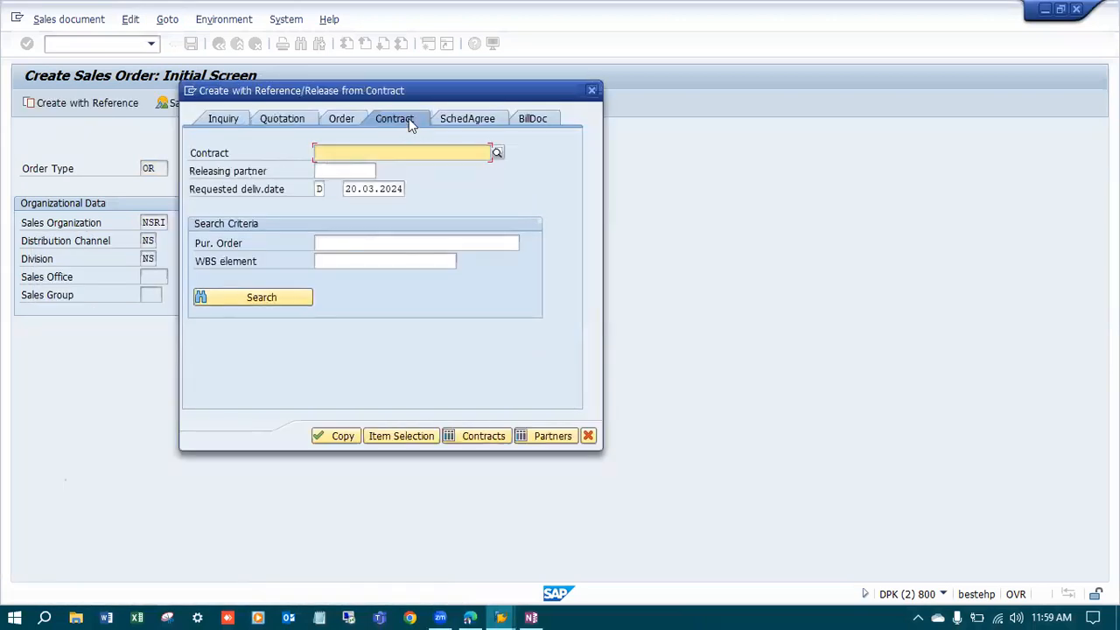
pyautogui.hotkey('ctrl', 'v')
pyautogui.click(330, 438)
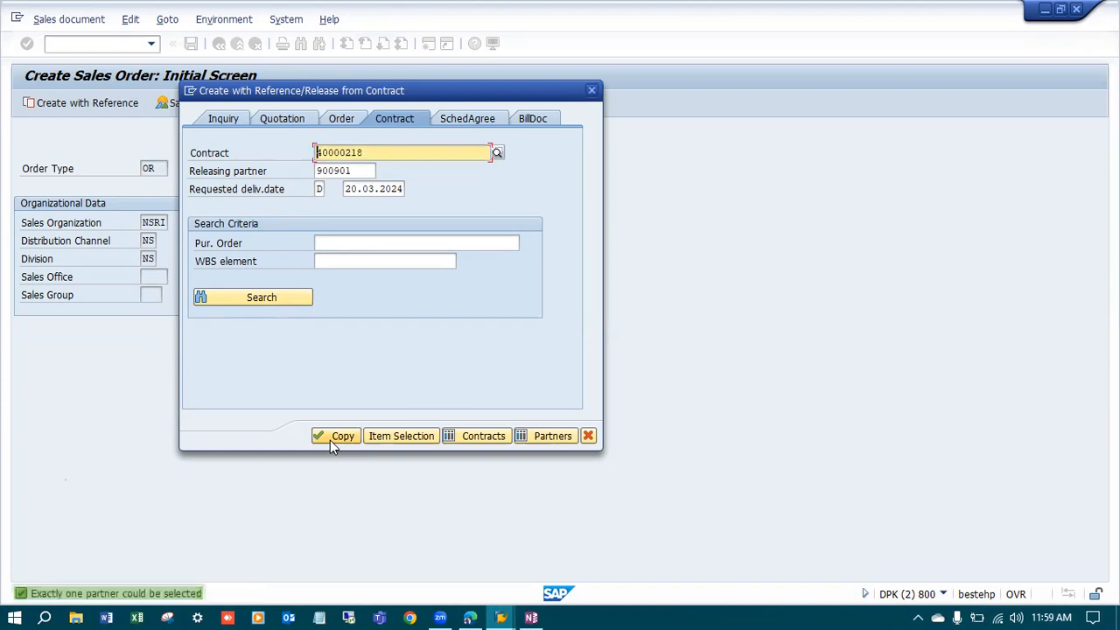
pyautogui.click(342, 437)
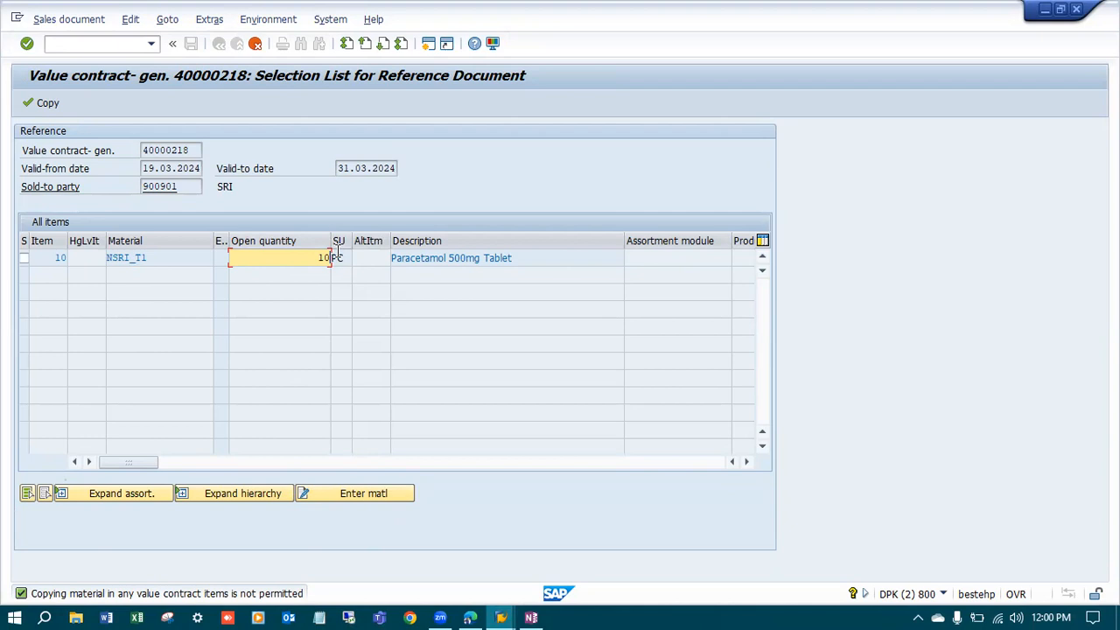
# Step: Enter material NSRI_T1 with order quantity 10 for the contract item and copy it into the standard order
pyautogui.click(374, 495)
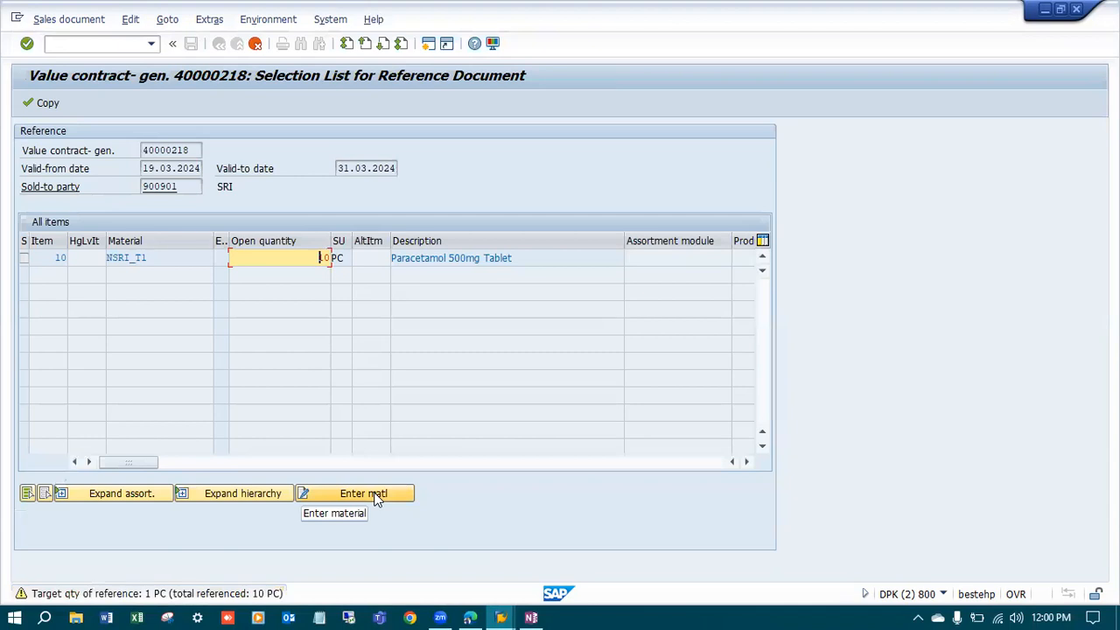
pyautogui.click(375, 495)
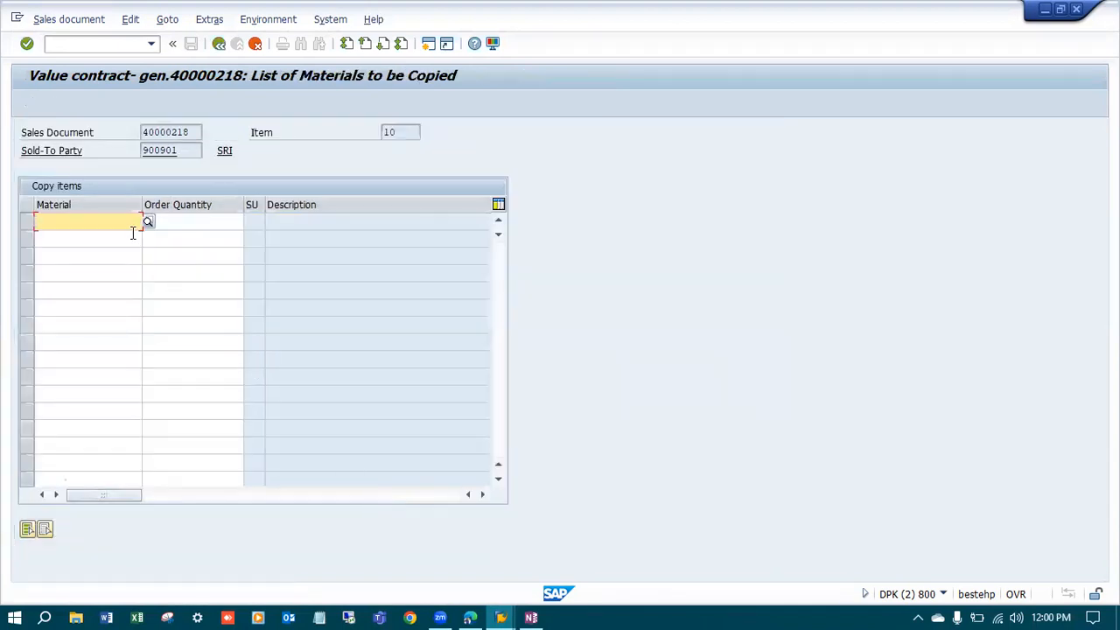
pyautogui.click(115, 236)
pyautogui.click(197, 224)
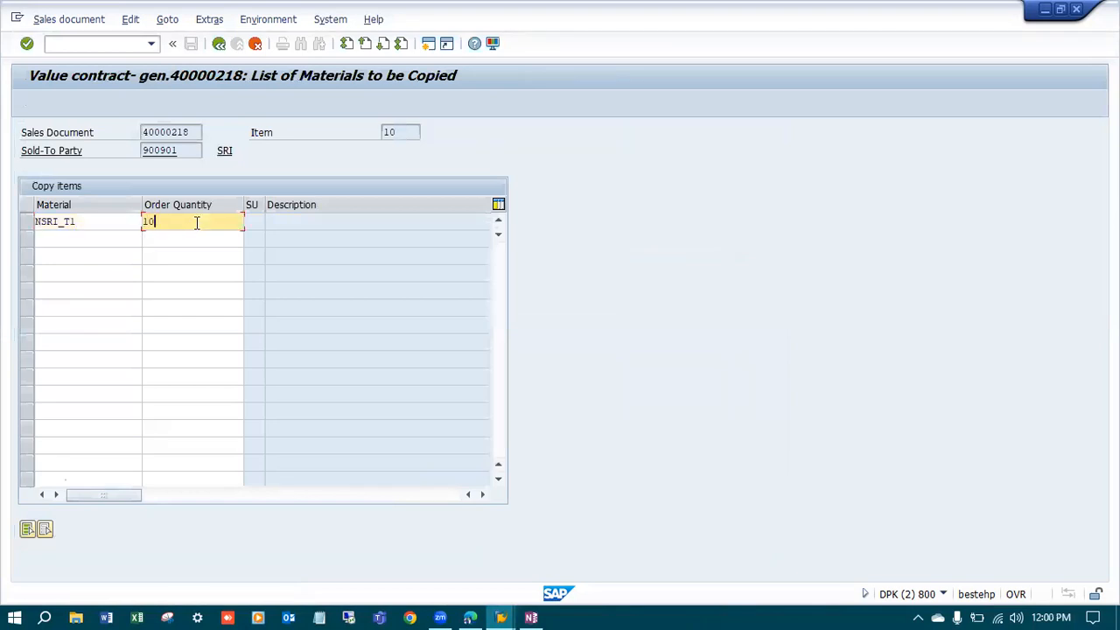
pyautogui.press('Return')
pyautogui.click(219, 44)
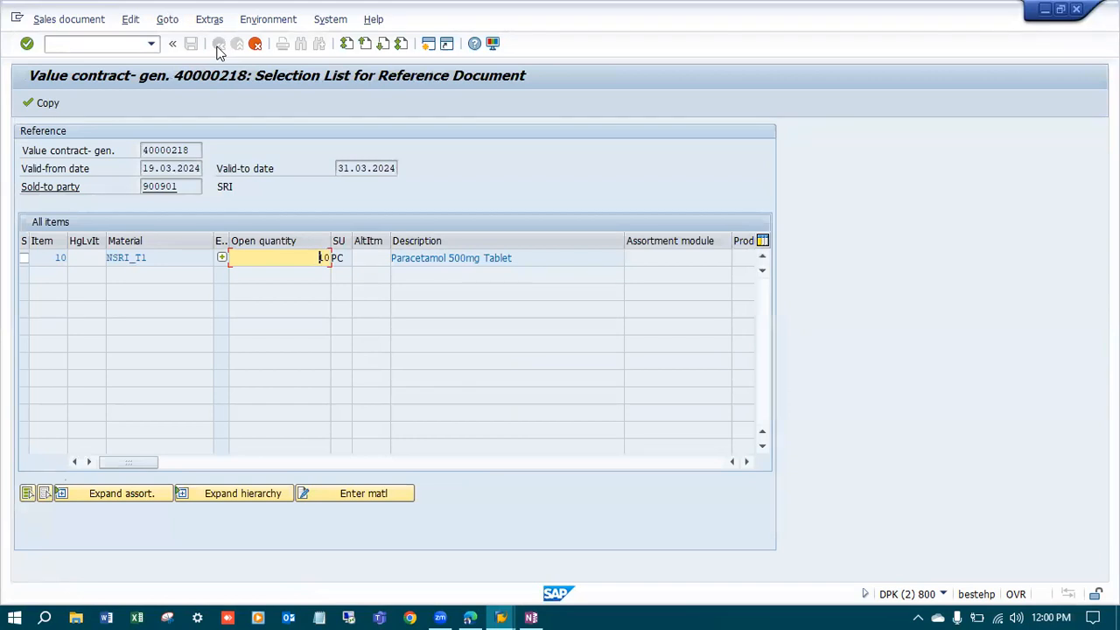
pyautogui.click(42, 103)
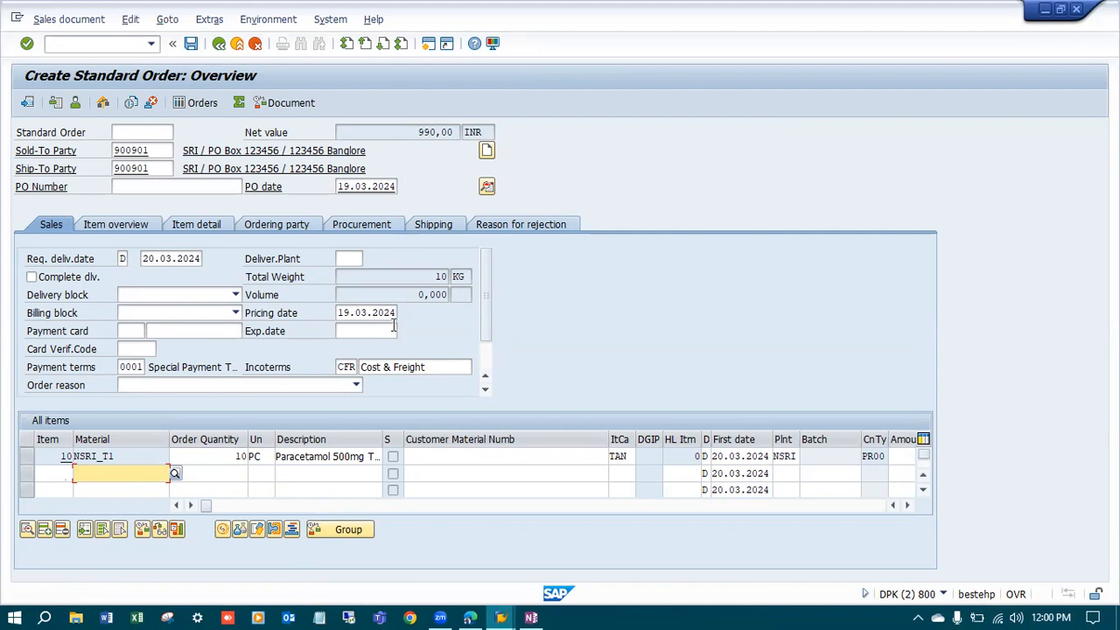
# Step: Set the order quantity of item 10 to 15 PC, check the order's net value, and save the order
pyautogui.moveTo(168, 439); pyautogui.dragTo(129, 440)
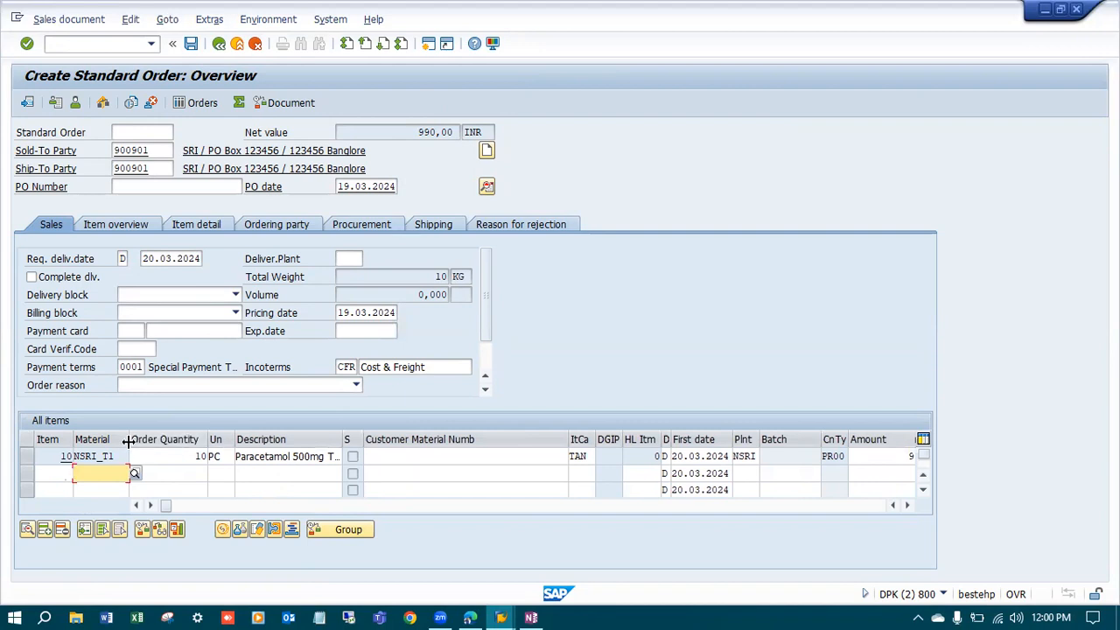
pyautogui.moveTo(563, 440); pyautogui.dragTo(482, 442)
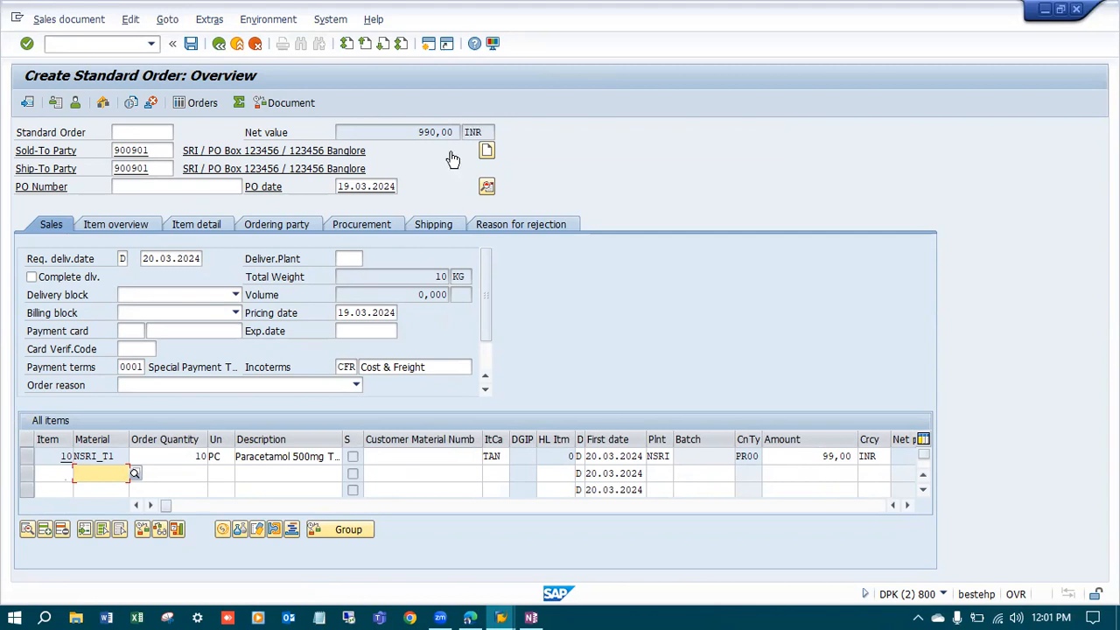
pyautogui.moveTo(178, 456); pyautogui.dragTo(215, 458)
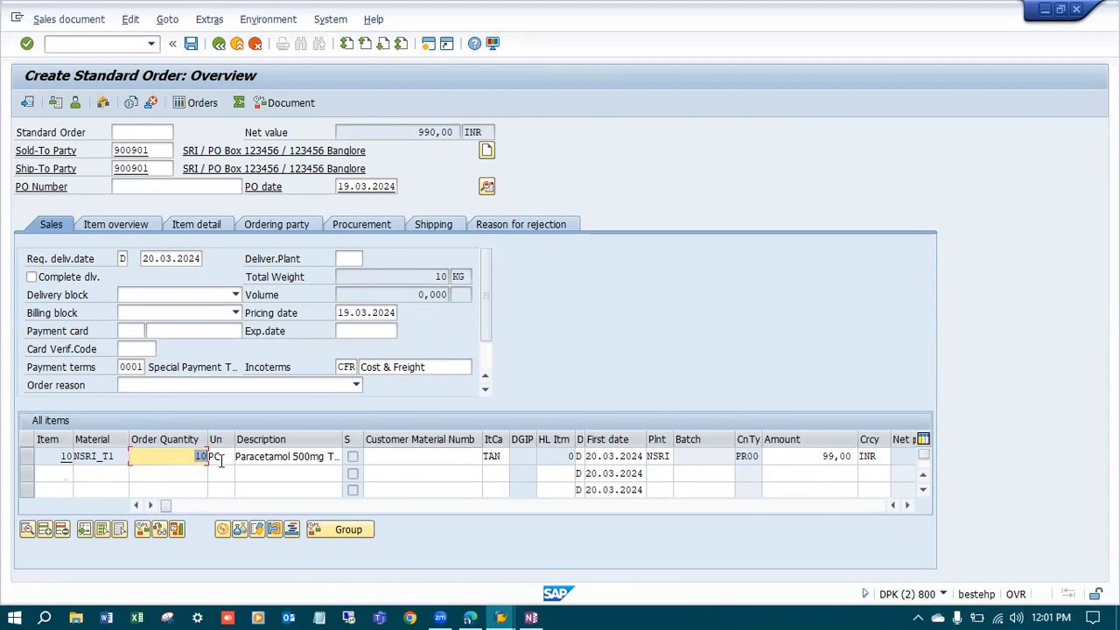
pyautogui.write('15')
pyautogui.press('Return')
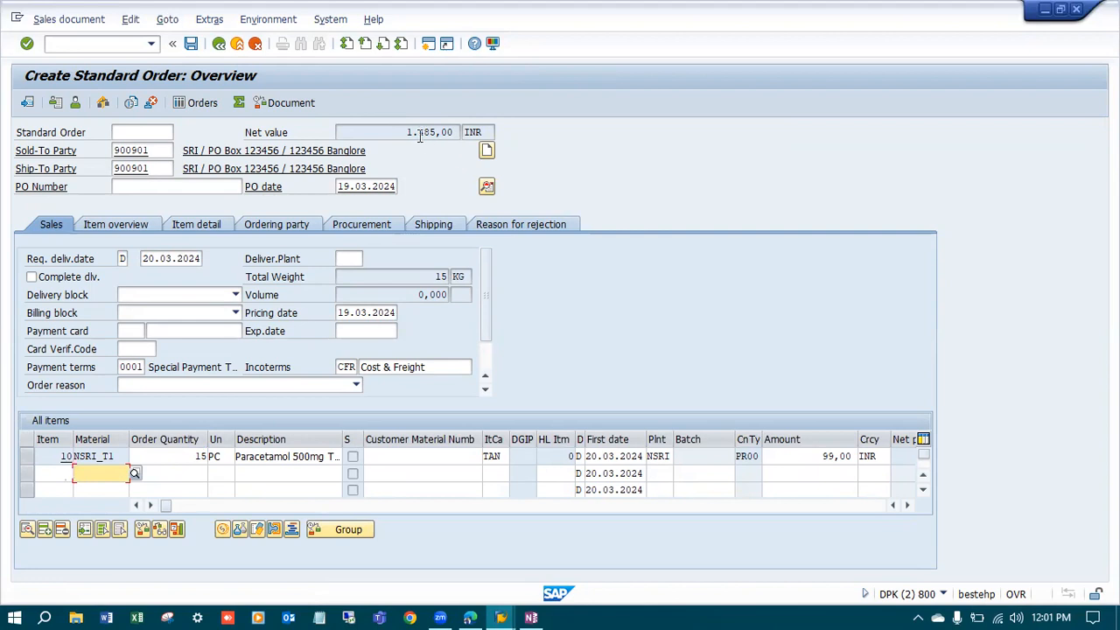
pyautogui.moveTo(417, 132); pyautogui.dragTo(439, 131)
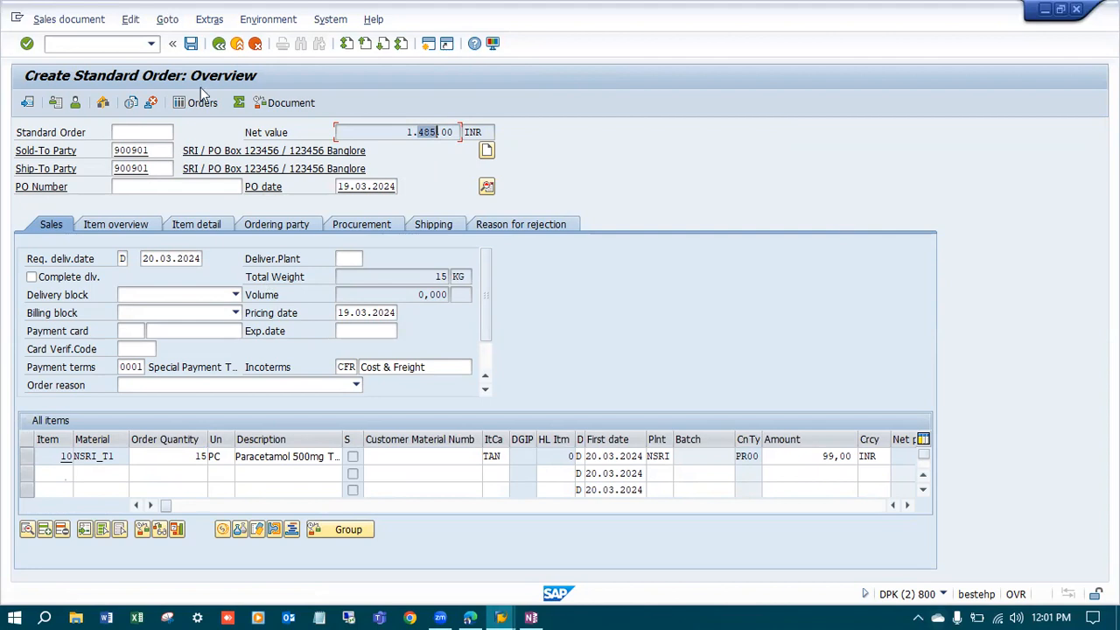
pyautogui.click(191, 44)
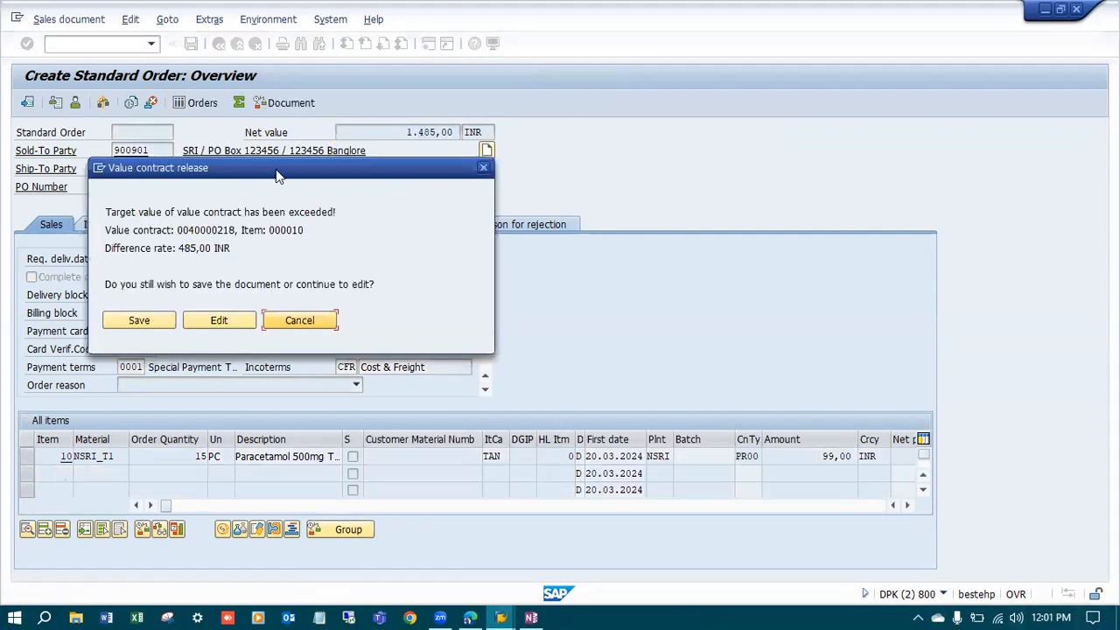
# Step: Examine the value contract release message for its target value notice, contract and item reference, and difference amount
pyautogui.moveTo(276, 169); pyautogui.dragTo(474, 210)
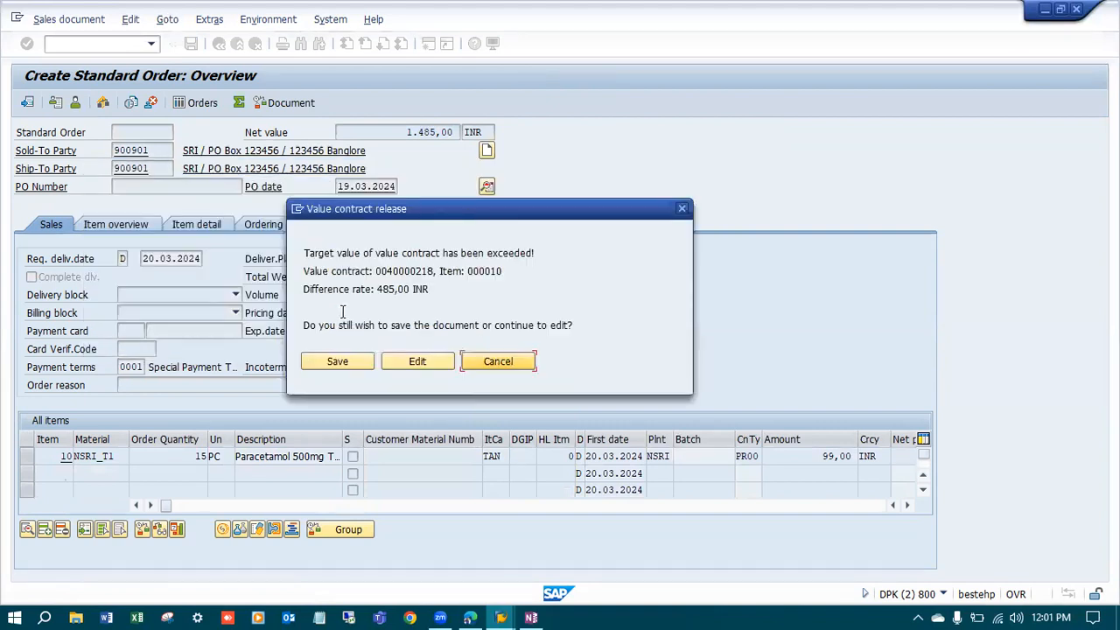
pyautogui.moveTo(302, 252); pyautogui.dragTo(543, 254)
pyautogui.moveTo(303, 271); pyautogui.dragTo(513, 272)
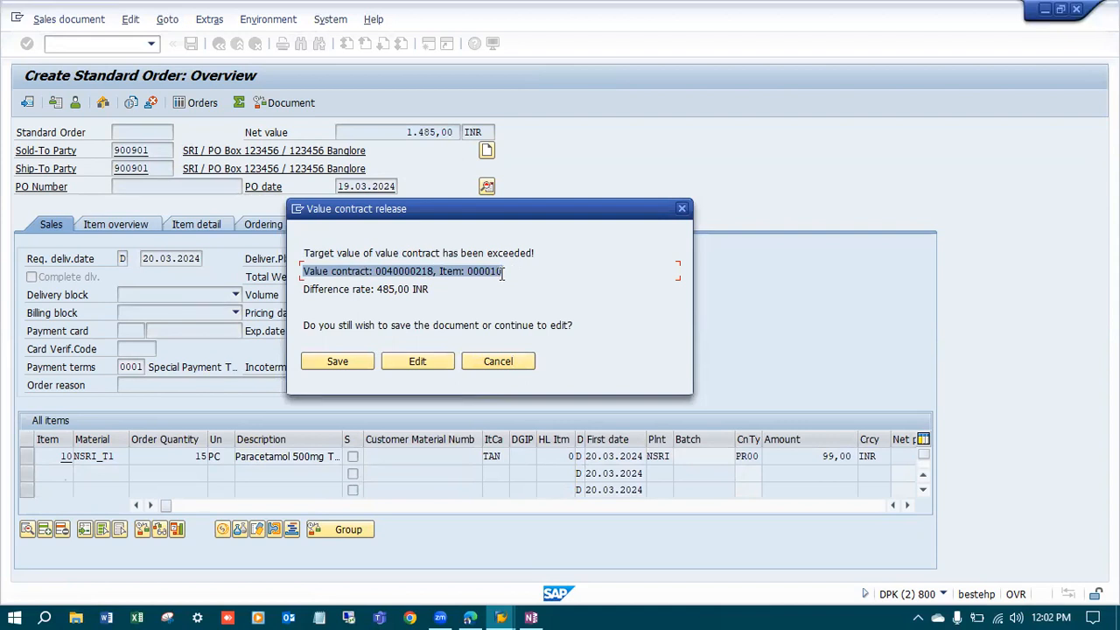
pyautogui.moveTo(305, 290); pyautogui.dragTo(435, 289)
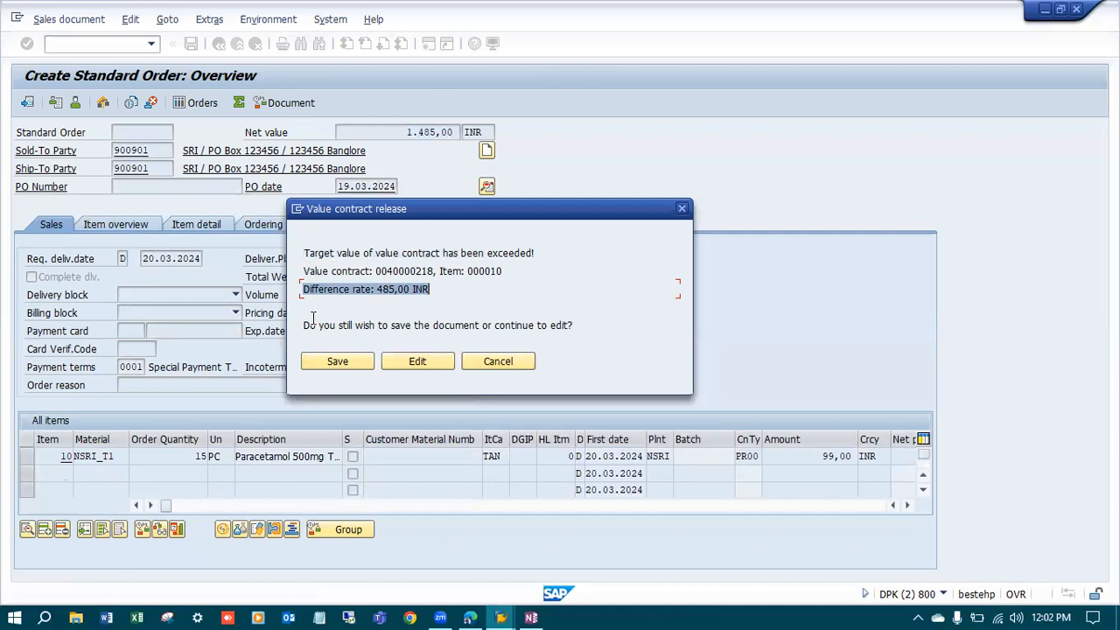
pyautogui.click(402, 253)
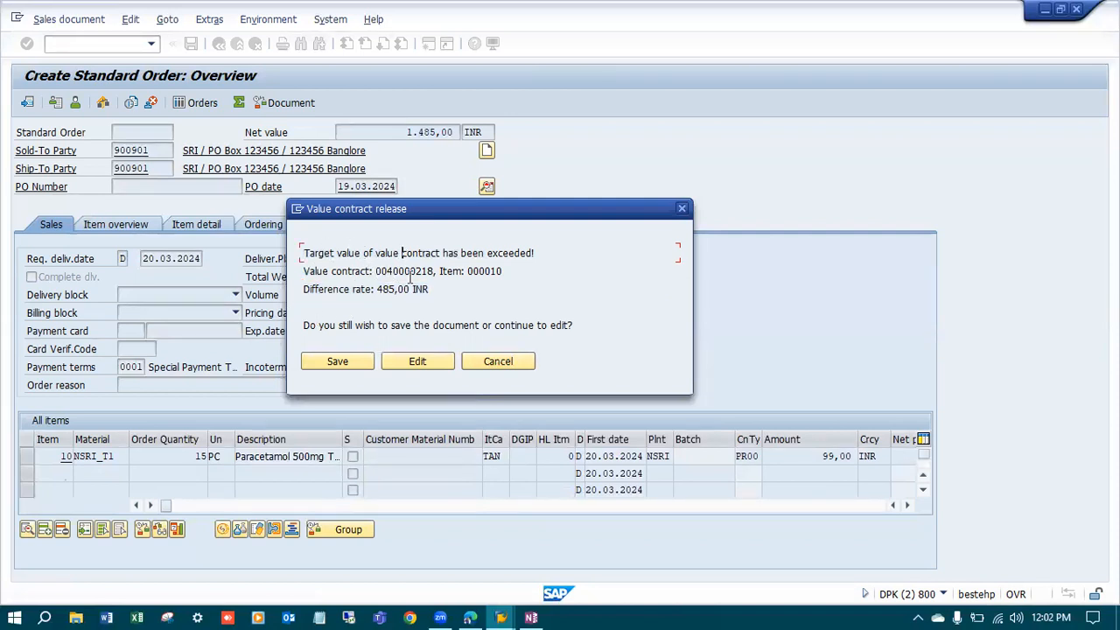
pyautogui.click(433, 285)
pyautogui.moveTo(429, 288); pyautogui.dragTo(303, 289)
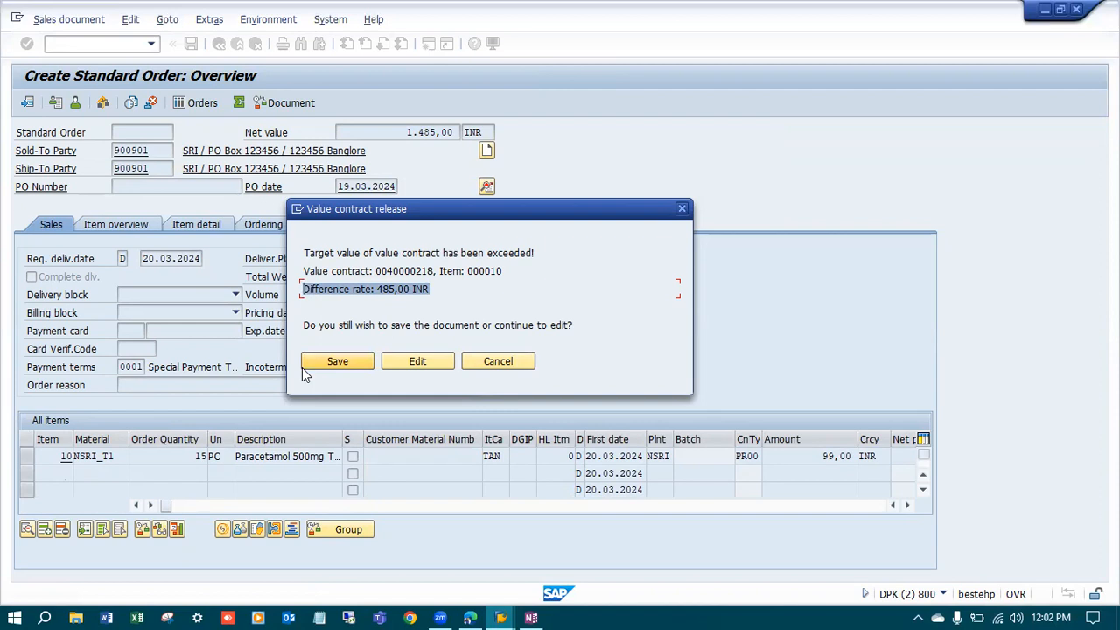
# Step: Return to editing the standard order, reduce item 10's order quantity to 10 PC, and save the order
pyautogui.click(432, 362)
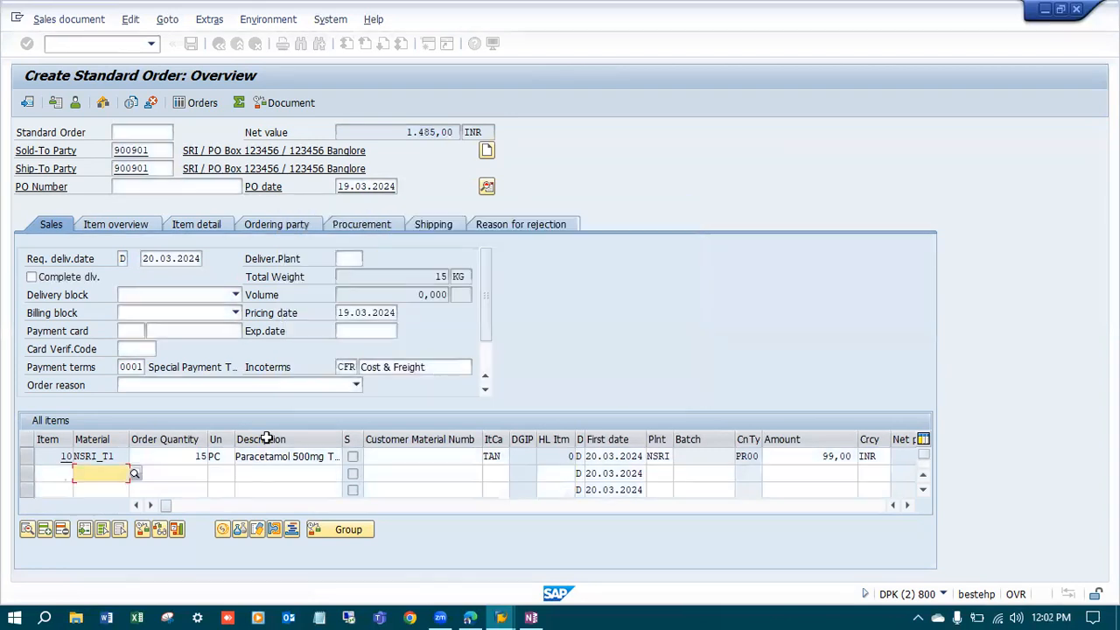
pyautogui.write('10')
pyautogui.press('Return')
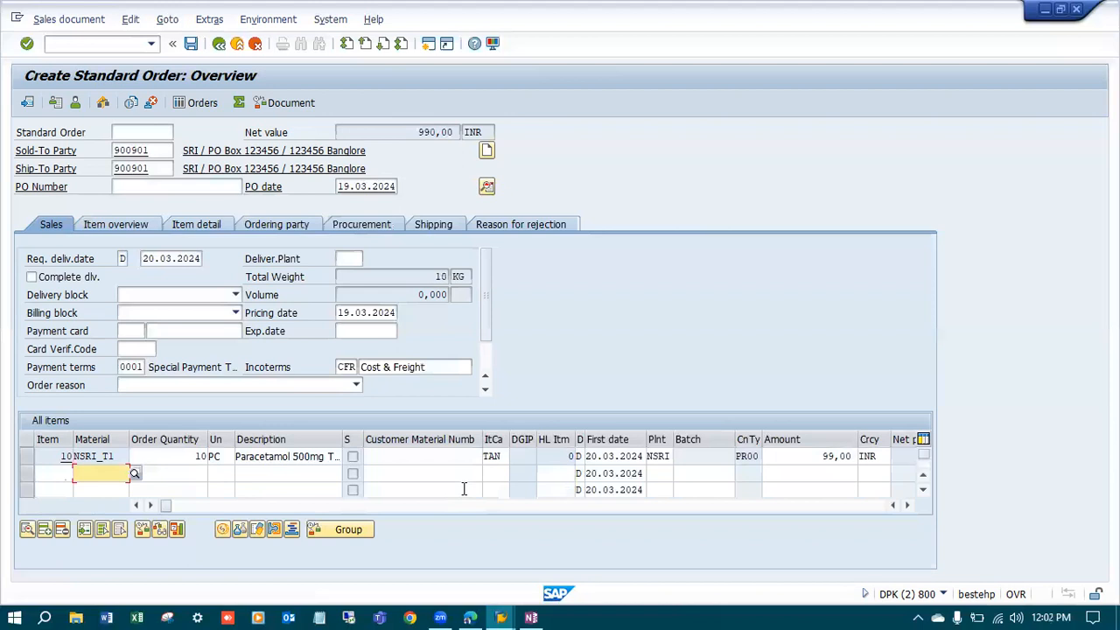
pyautogui.click(192, 48)
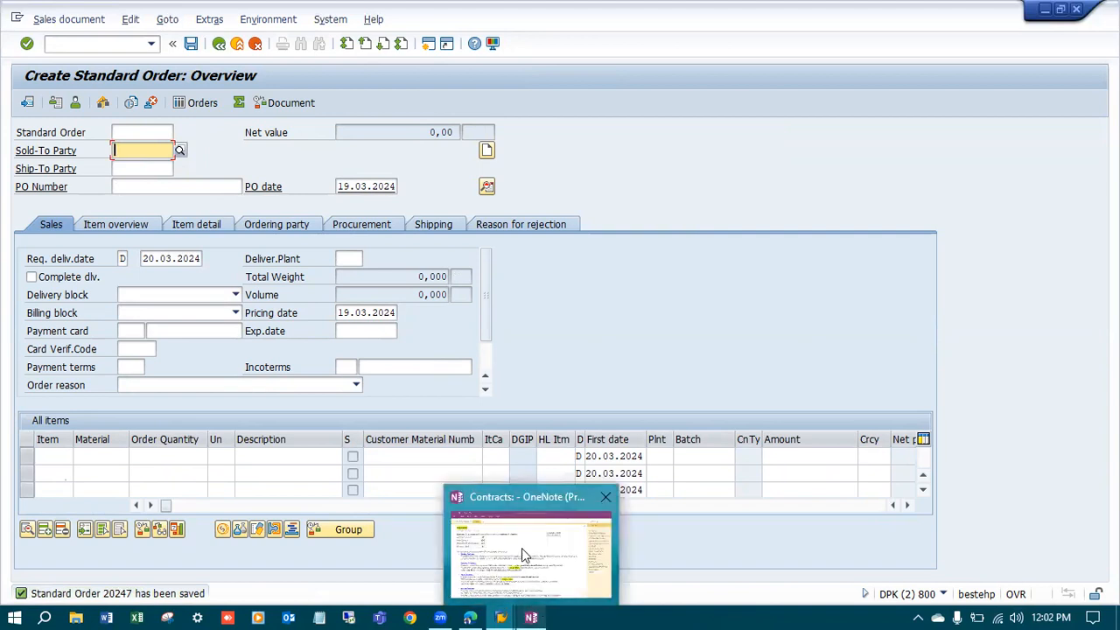
# Step: Switch to the OneNote Contracts page and review the master, quantity, value and service contract descriptions
pyautogui.click(522, 548)
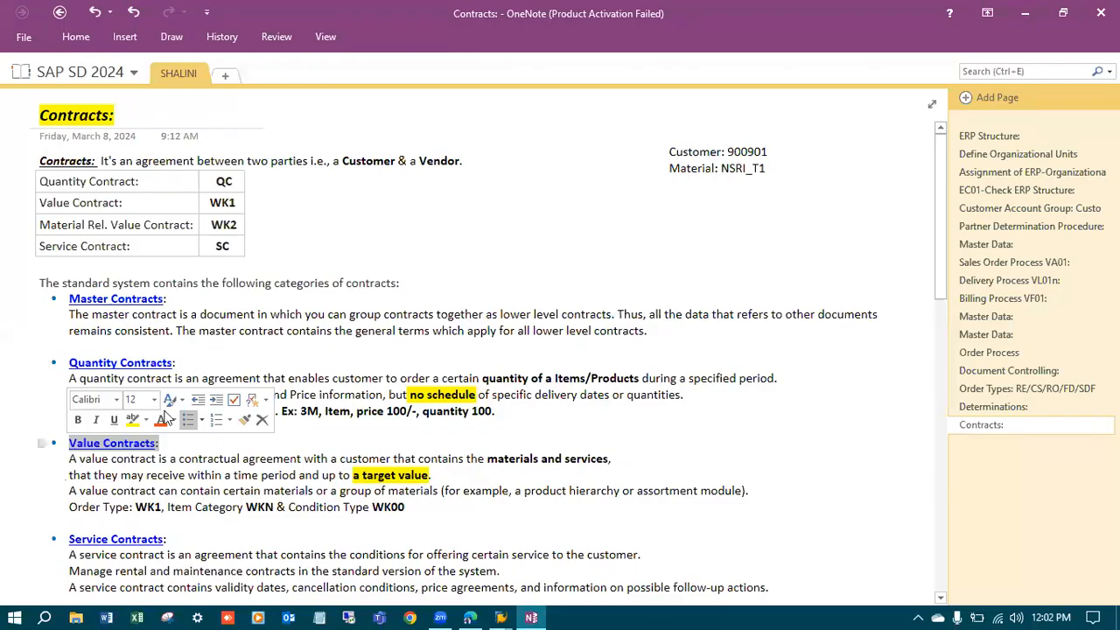
pyautogui.moveTo(182, 363); pyautogui.dragTo(69, 362)
pyautogui.moveTo(173, 301); pyautogui.dragTo(81, 303)
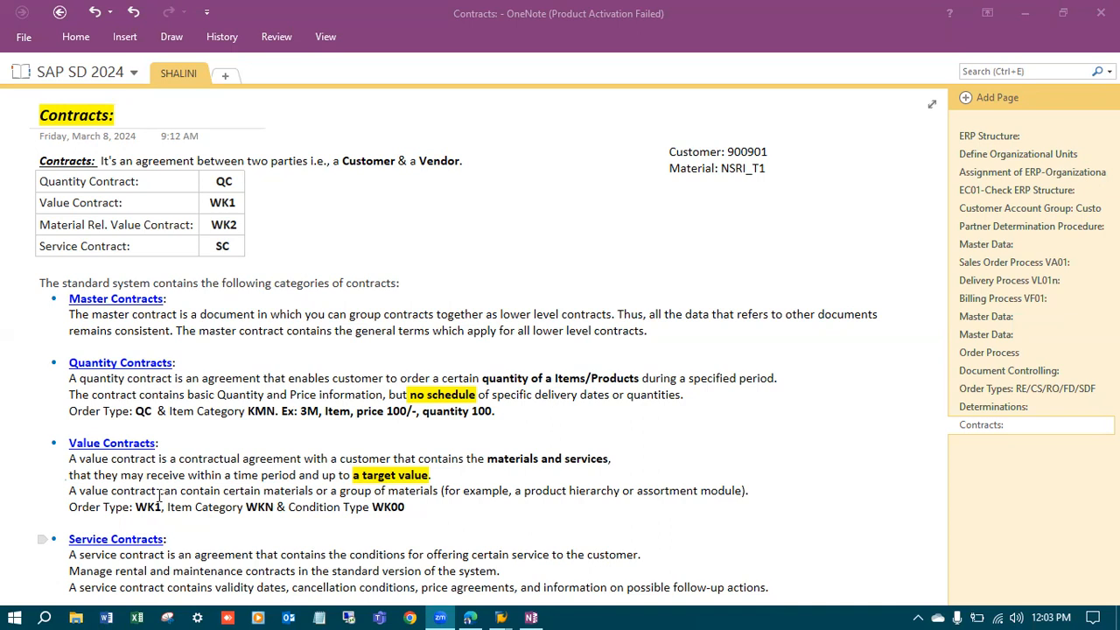
pyautogui.moveTo(420, 512); pyautogui.dragTo(60, 369)
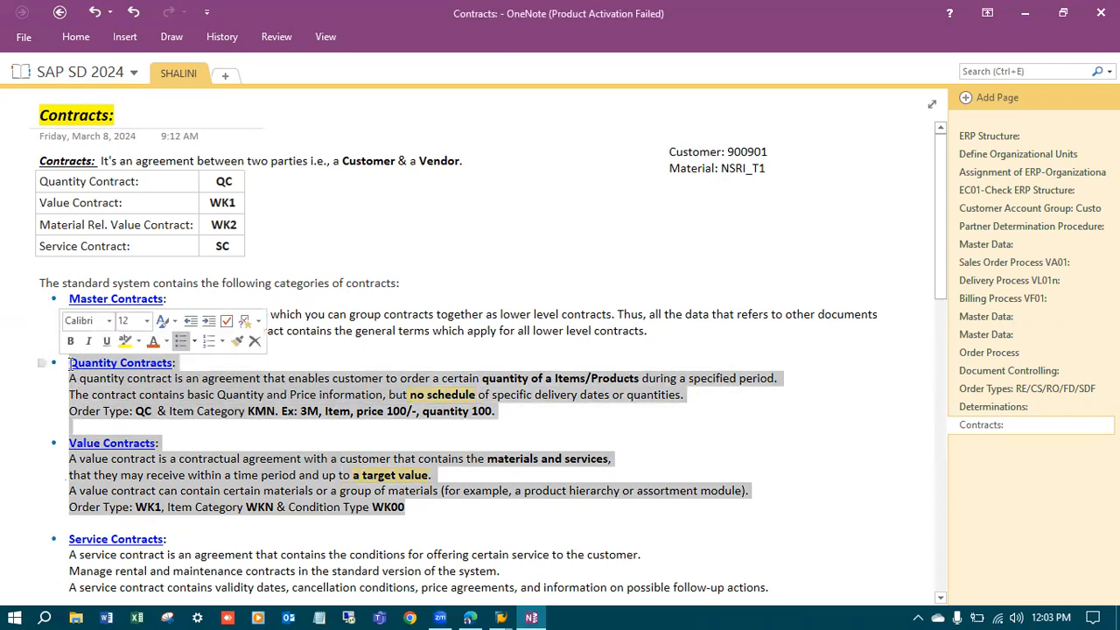
pyautogui.click(610, 335)
pyautogui.moveTo(650, 331); pyautogui.dragTo(59, 304)
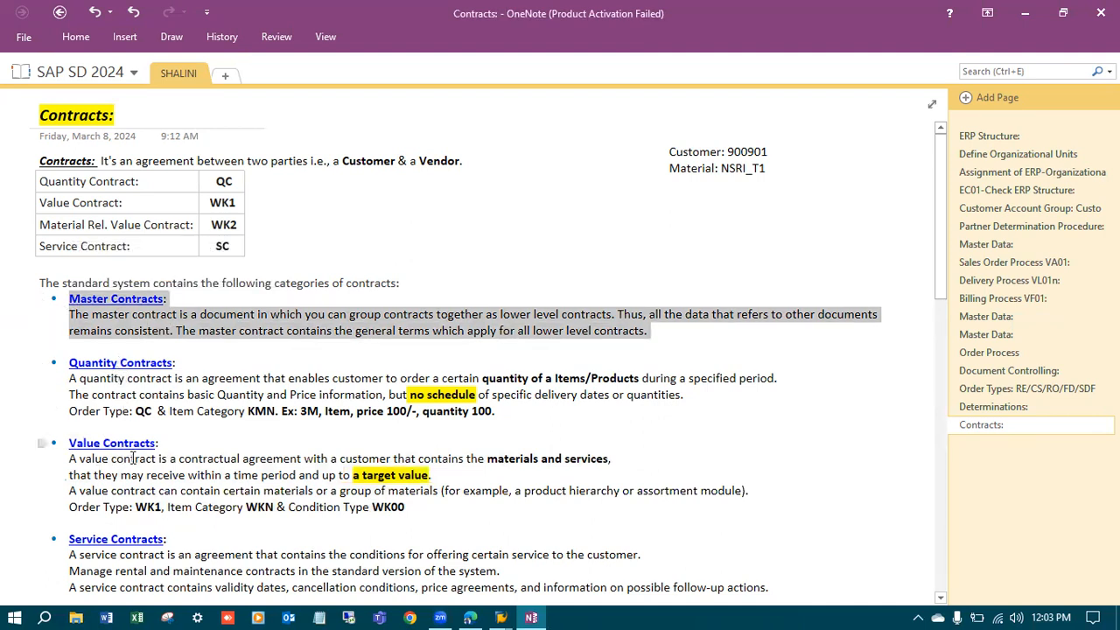
pyautogui.scroll(-2, 162, 440)
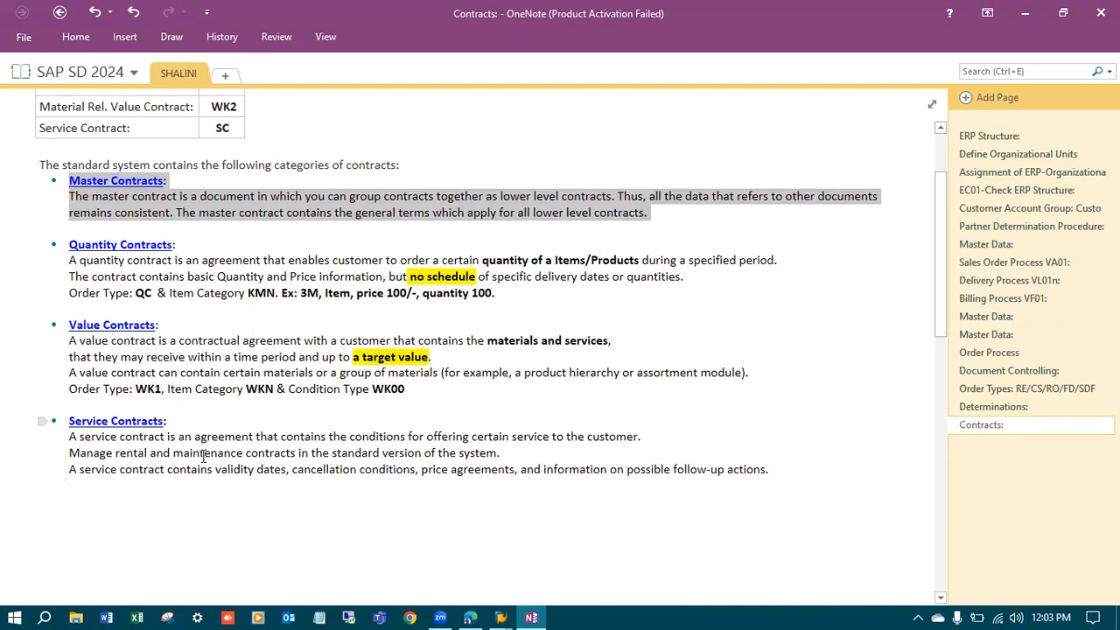
pyautogui.scroll(3, 204, 456)
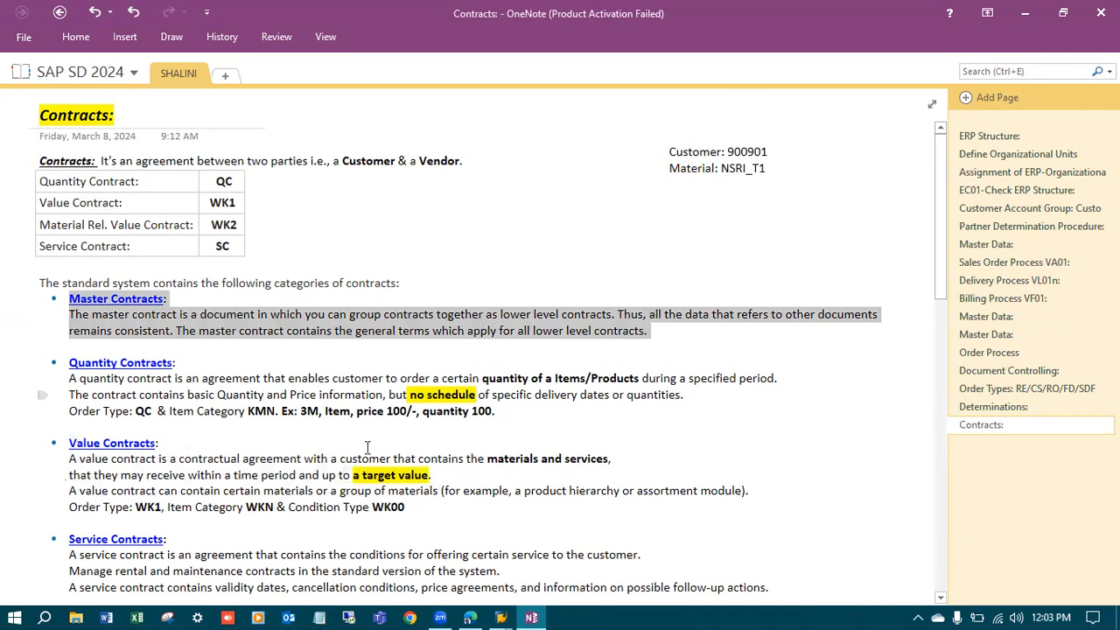
pyautogui.tripleClick(177, 537)
pyautogui.click(238, 539)
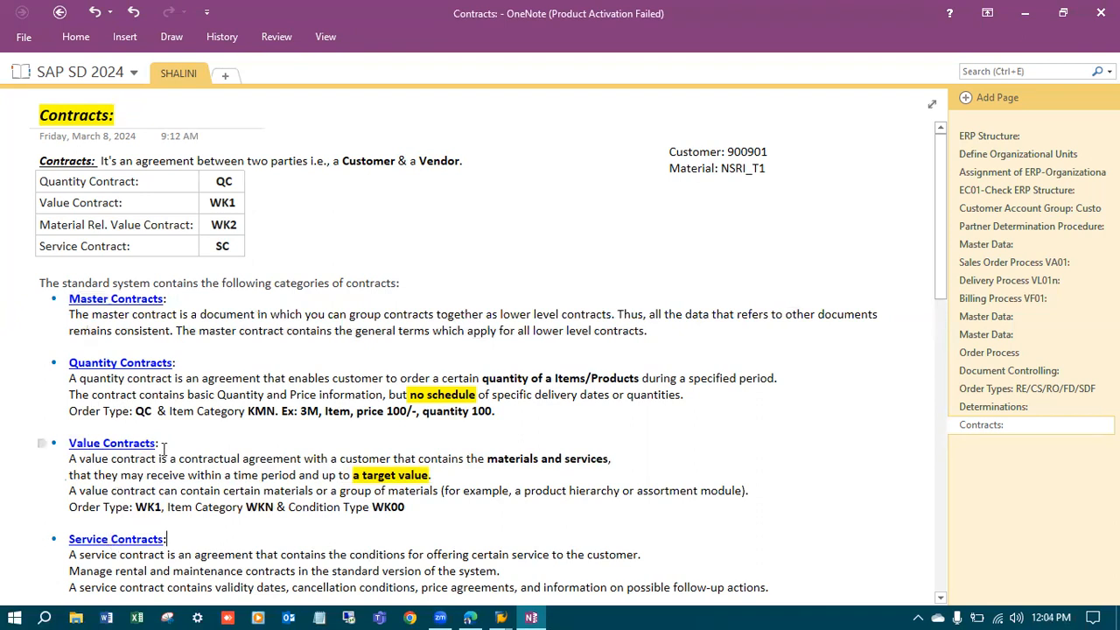
pyautogui.tripleClick(105, 443)
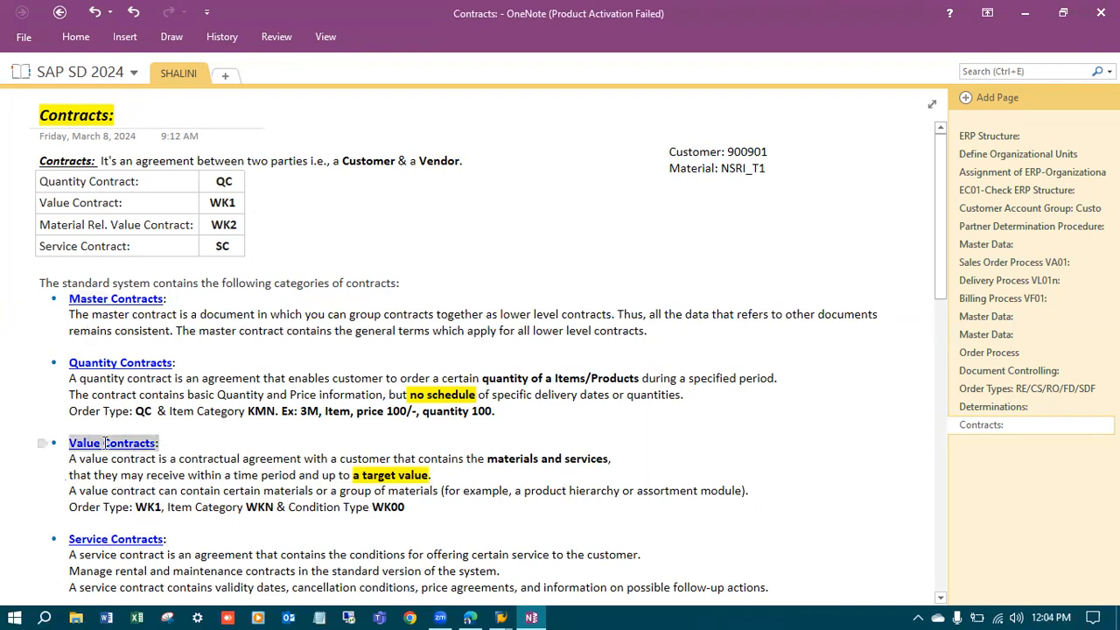
pyautogui.tripleClick(179, 361)
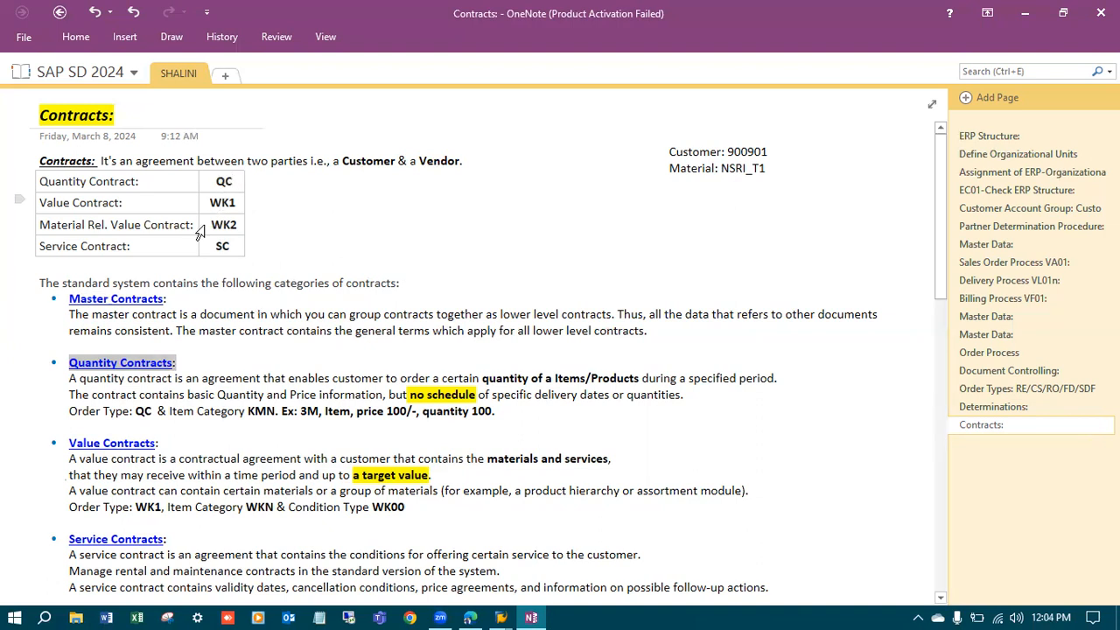
# Step: Add the lines "Pres Sales Contract" and "Agreement" below the material note on the Contracts page
pyautogui.click(787, 166)
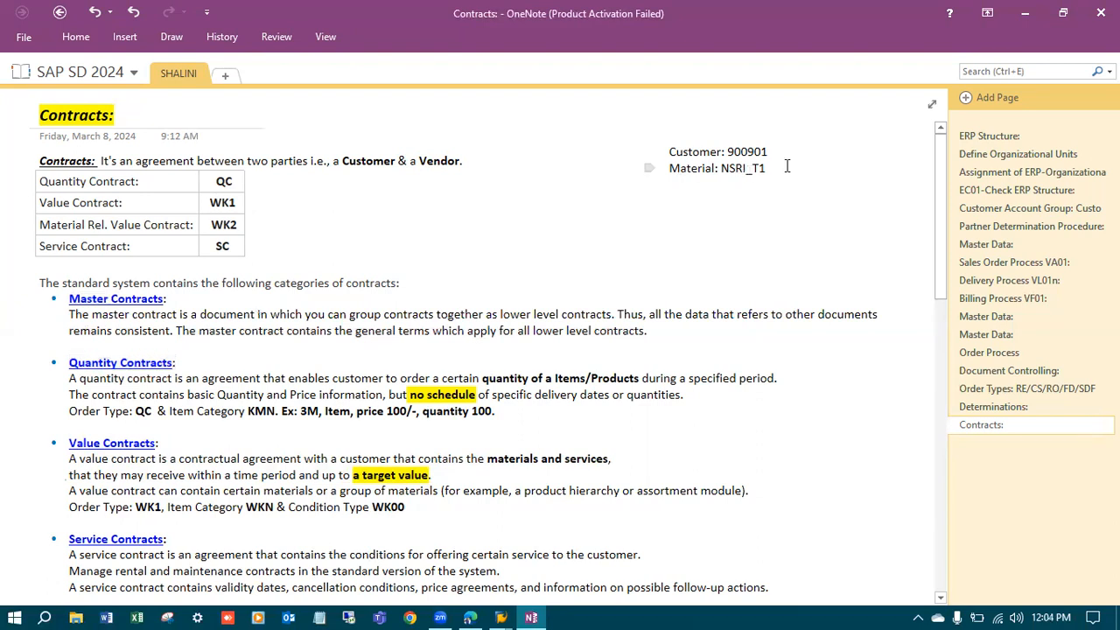
pyautogui.press('Return')
pyautogui.press('Return')
pyautogui.write('Pres Ales')
pyautogui.press('BackSpace')
pyautogui.press('BackSpace')
pyautogui.press('BackSpace')
pyautogui.press('BackSpace')
pyautogui.press('BackSpace')
pyautogui.write('Sales')
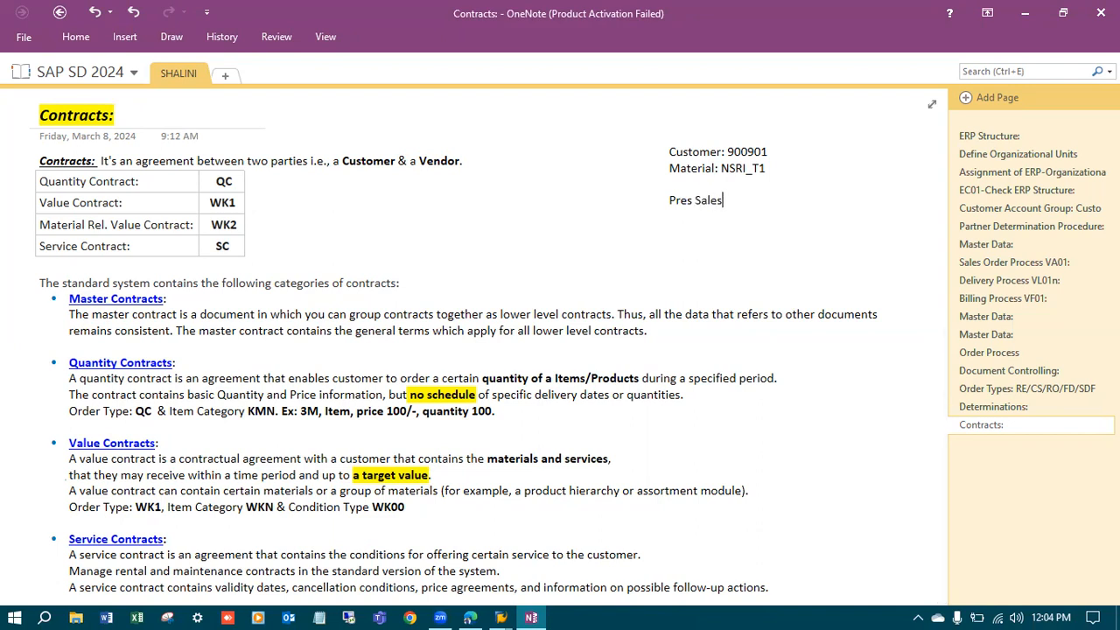
pyautogui.write(' Contract')
pyautogui.press('Return')
pyautogui.write('Agreement')
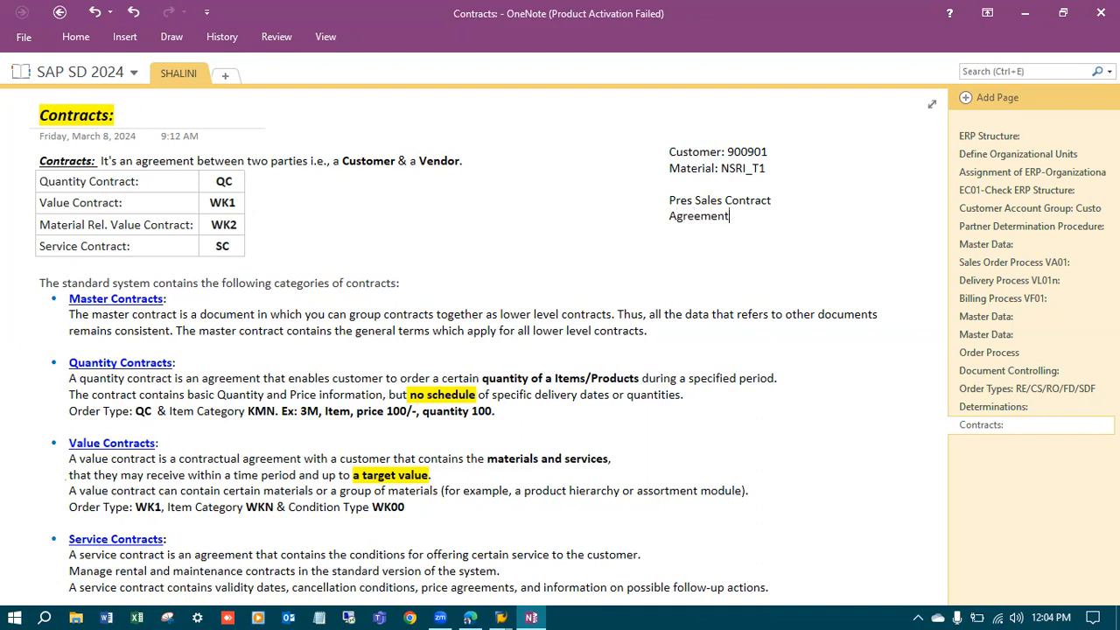
# Step: Add the lines "Inquiry" and "Quotation" below "Agreement", correcting the spelling of the last word
pyautogui.press('Return')
pyautogui.write('Inquiry')
pyautogui.press('Return')
pyautogui.write('Quoation')
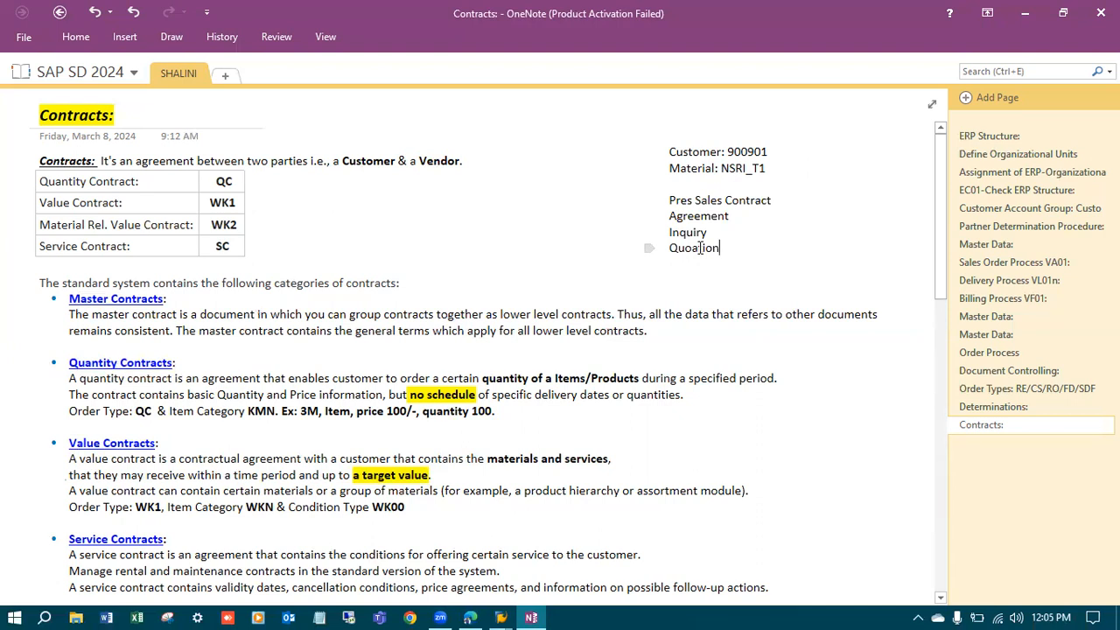
pyautogui.moveTo(731, 251); pyautogui.dragTo(669, 199)
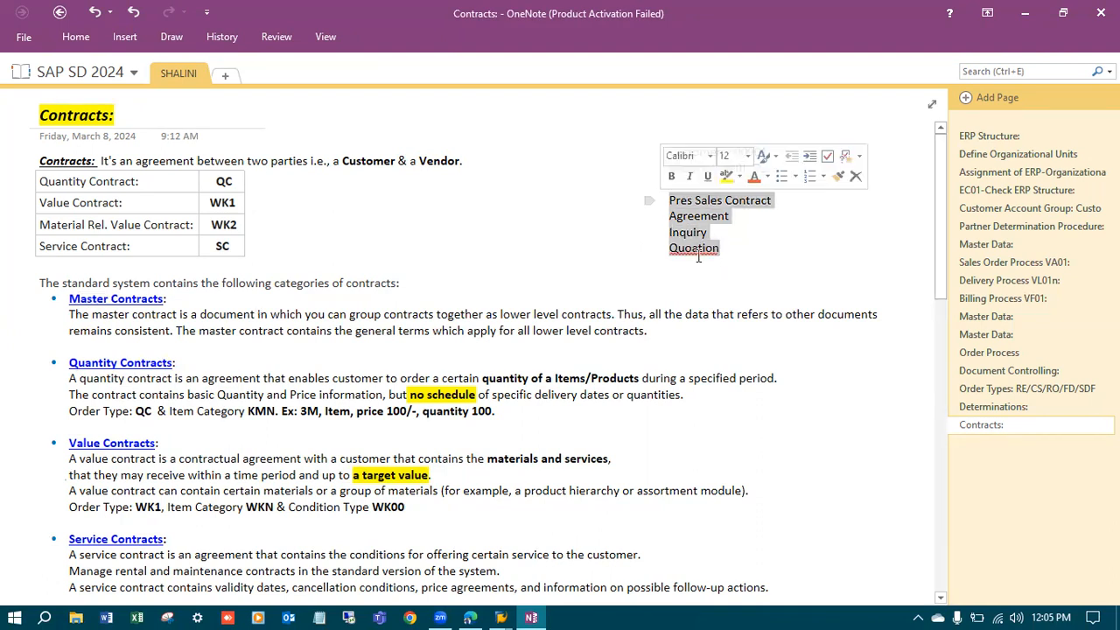
pyautogui.click(704, 251)
pyautogui.rightClick(704, 252)
pyautogui.click(755, 261)
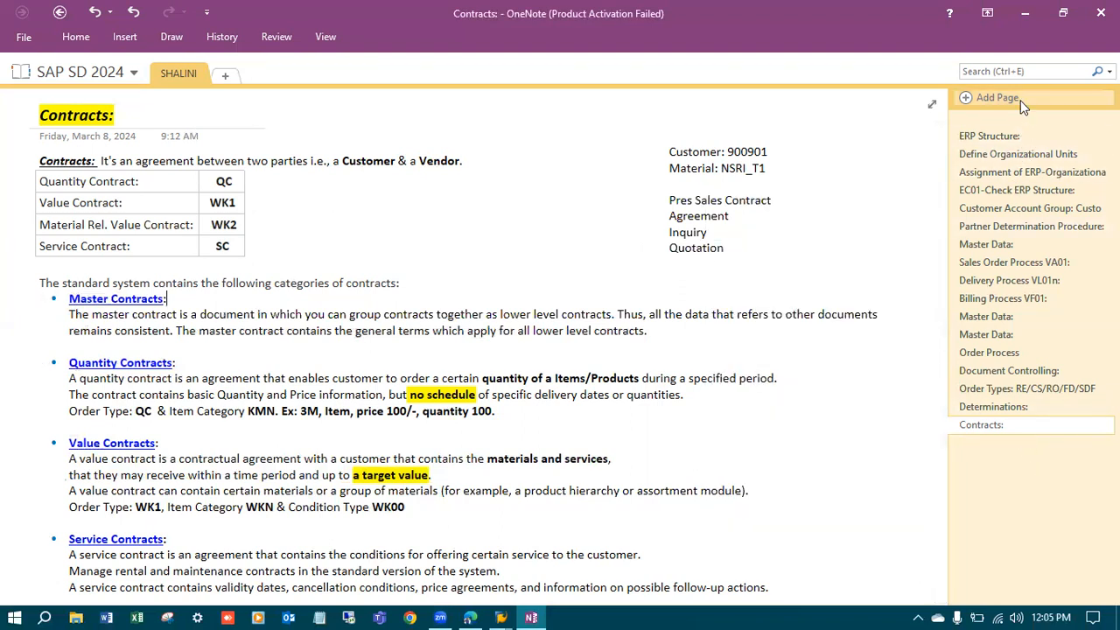
# Step: Add a new page to the SHALINI section and title it "Scheduling Agreement:"
pyautogui.click(998, 97)
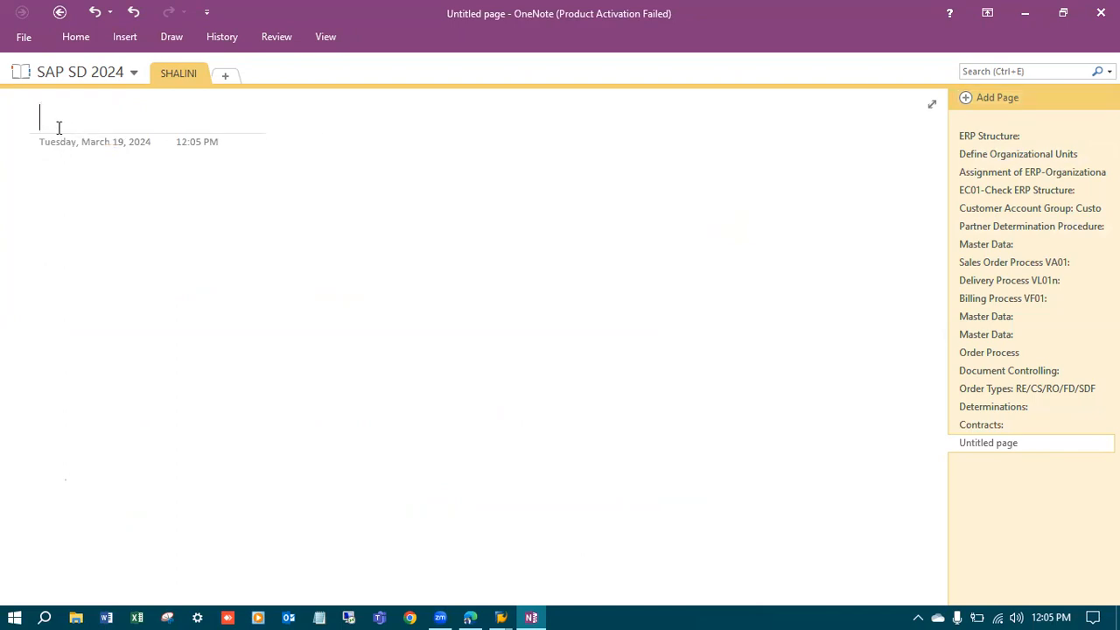
pyautogui.write('Sced')
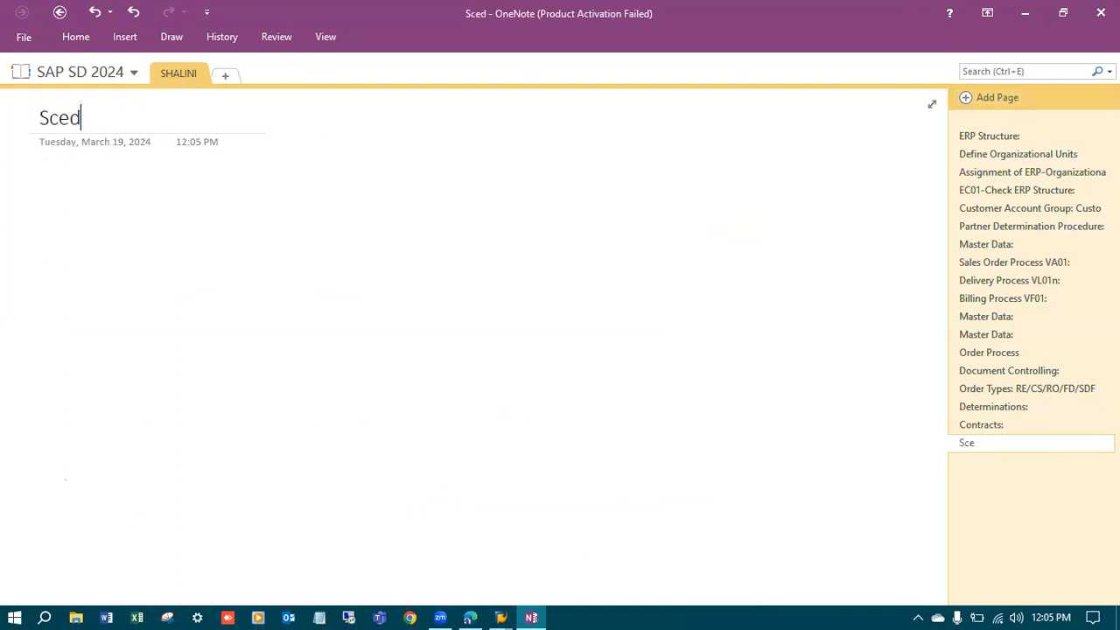
pyautogui.press('BackSpace')
pyautogui.press('BackSpace')
pyautogui.write('heduling Agre')
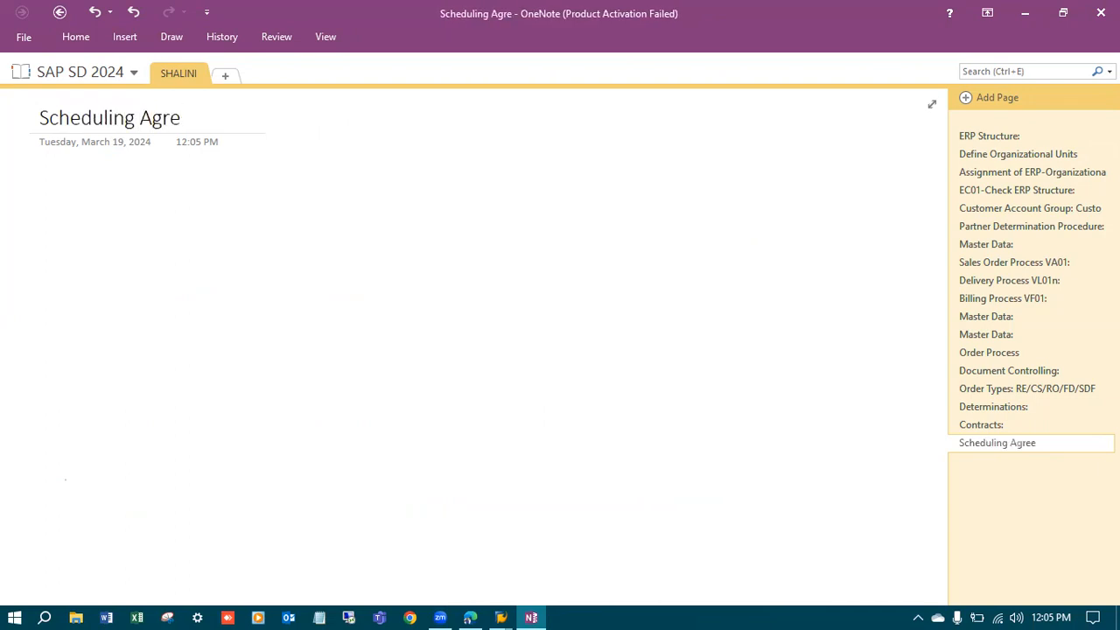
pyautogui.write('ement:')
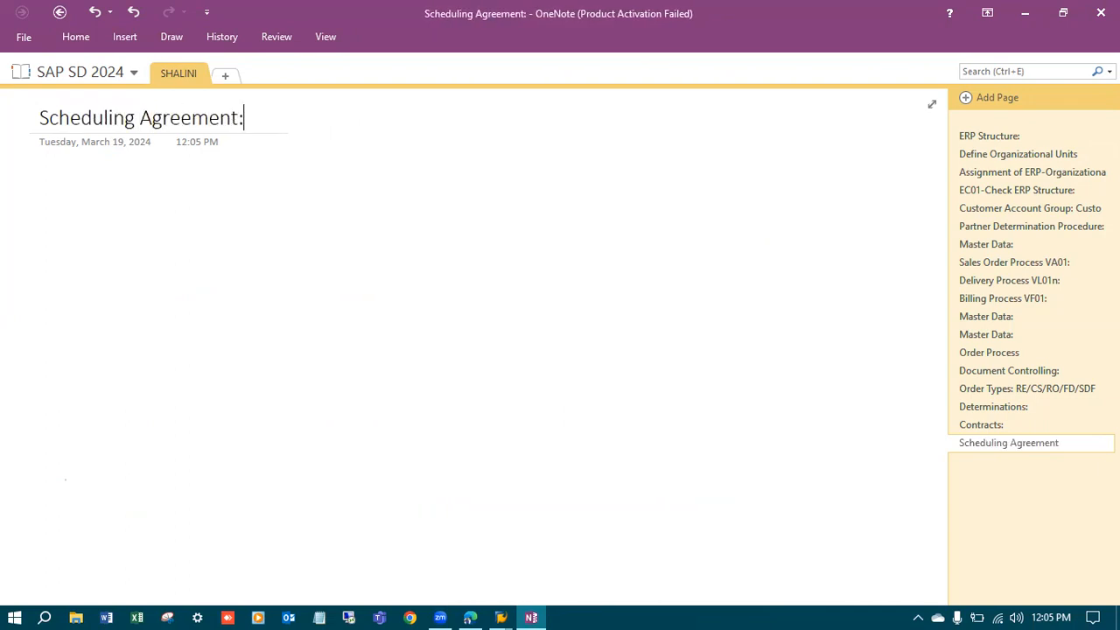
# Step: Enter the note "Order Type: DS" in the body of the Scheduling Agreement page
pyautogui.press('Return')
pyautogui.write('Order Type')
pyautogui.press('BackSpace')
pyautogui.write(': DS')
pyautogui.click(123, 320)
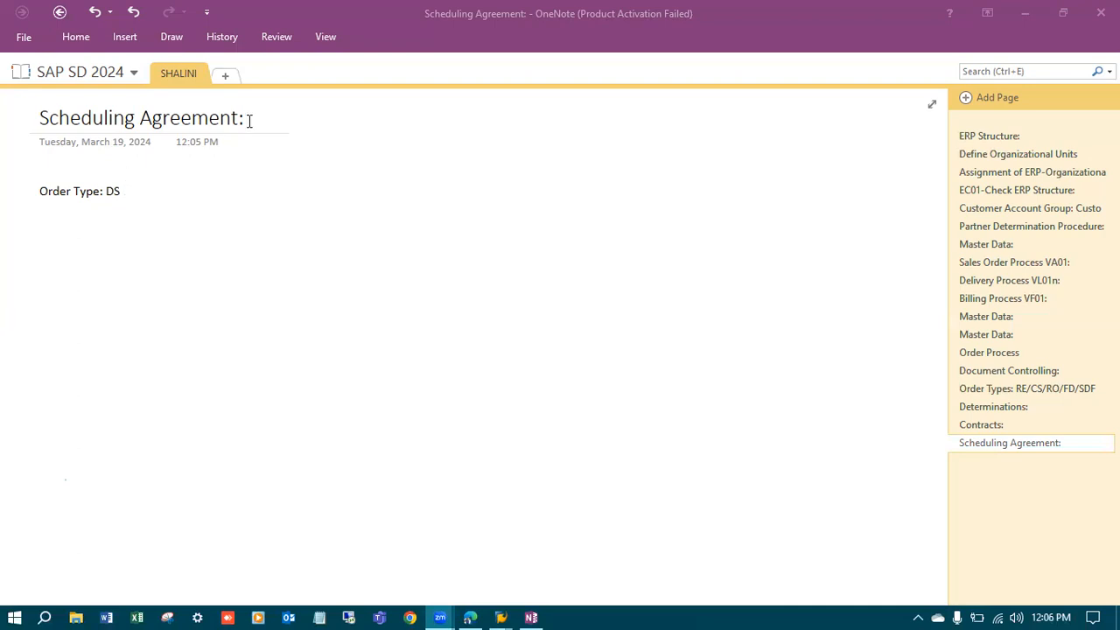
# Step: Format the "Scheduling Agreement:" page title as bold Calibri at size 16
pyautogui.moveTo(249, 119); pyautogui.dragTo(32, 114)
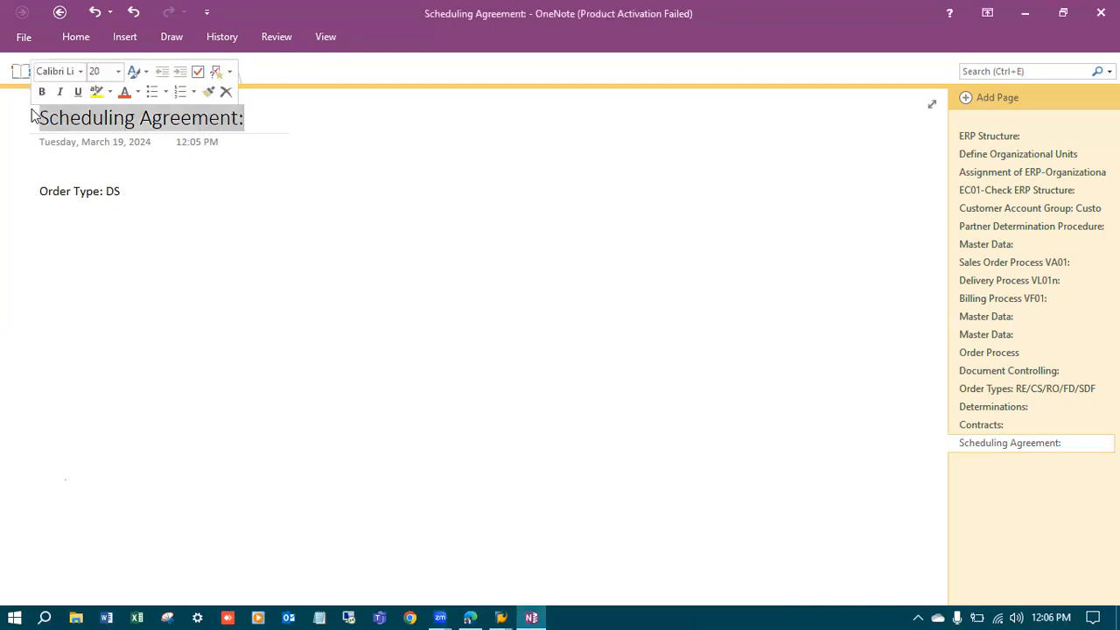
pyautogui.click(79, 71)
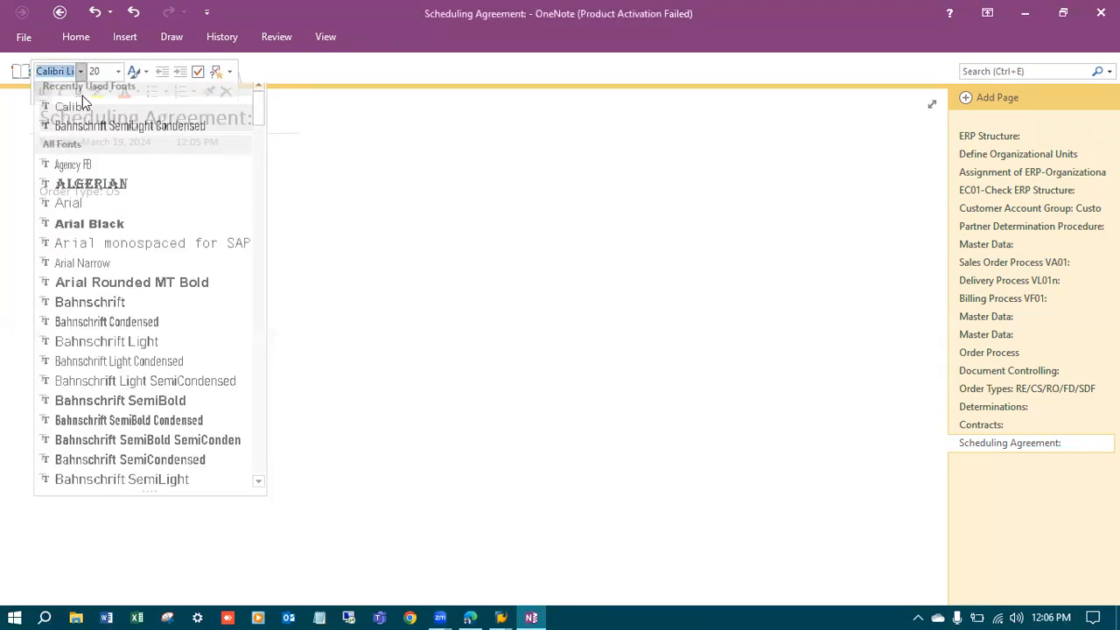
pyautogui.scroll(-5, 103, 263)
pyautogui.click(103, 466)
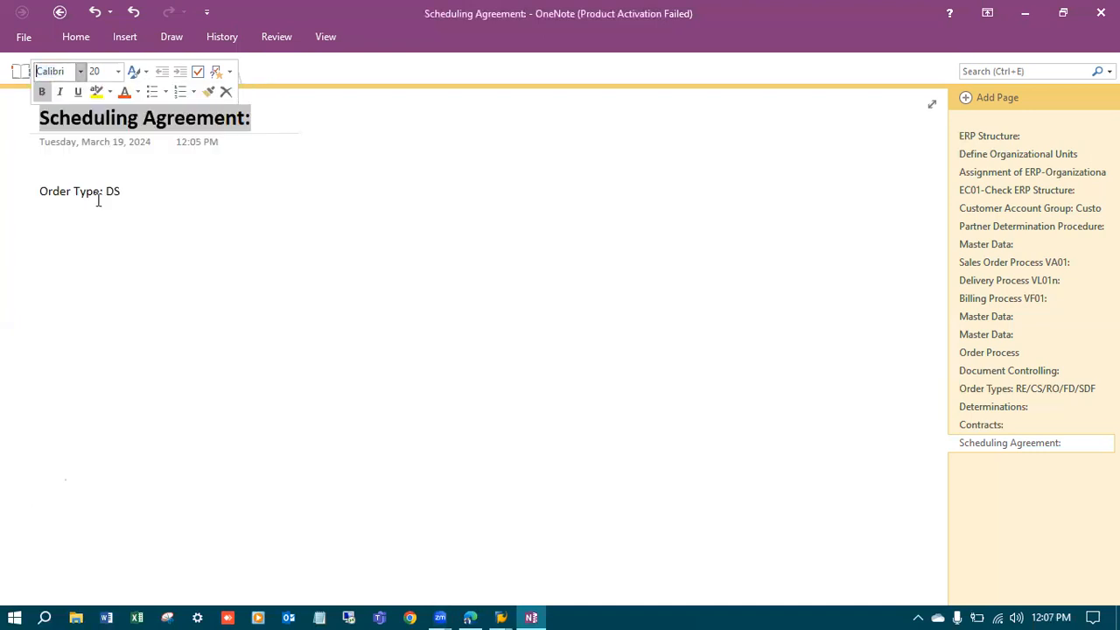
pyautogui.click(118, 71)
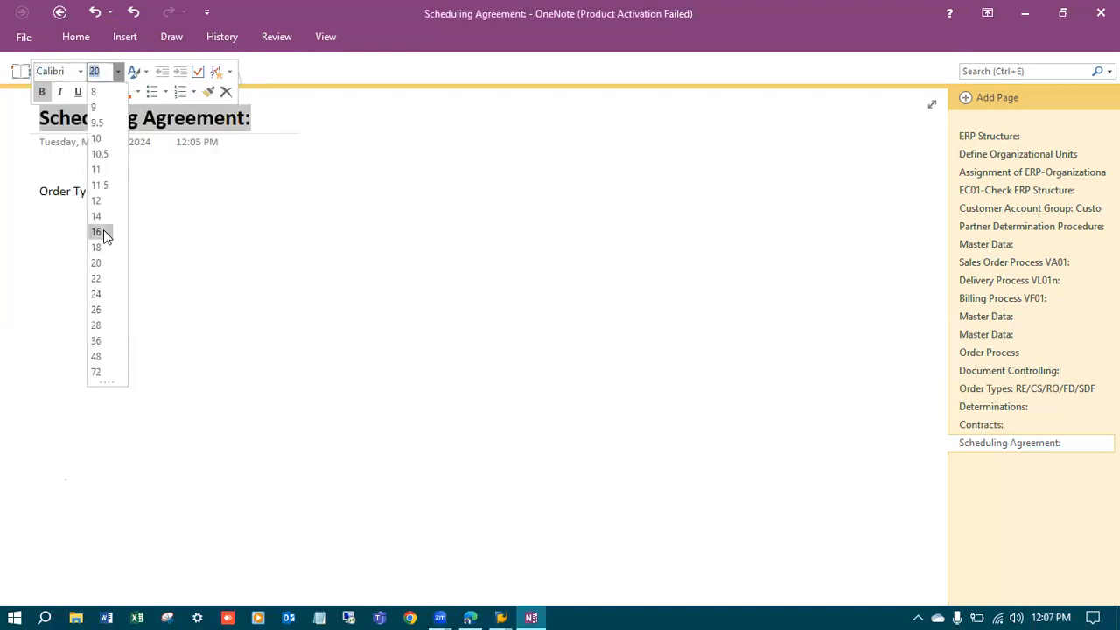
pyautogui.click(101, 229)
pyautogui.click(118, 118)
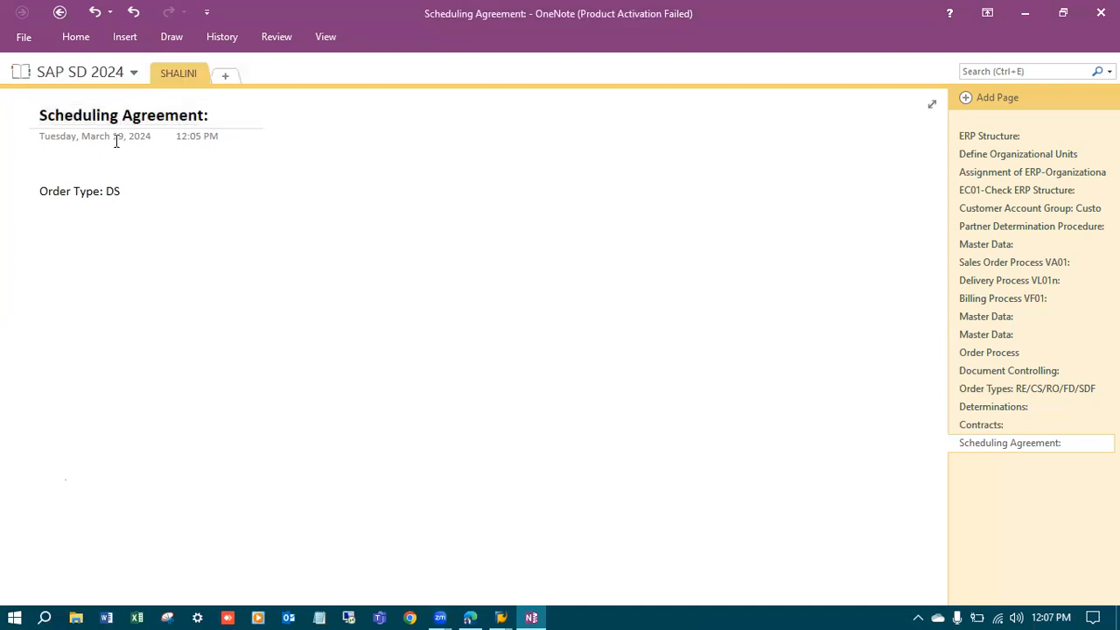
# Step: Add a "Delivery dates:" line directly below the order type note
pyautogui.click(133, 191)
pyautogui.write('Delivery dates:')
pyautogui.moveTo(138, 207); pyautogui.dragTo(37, 198)
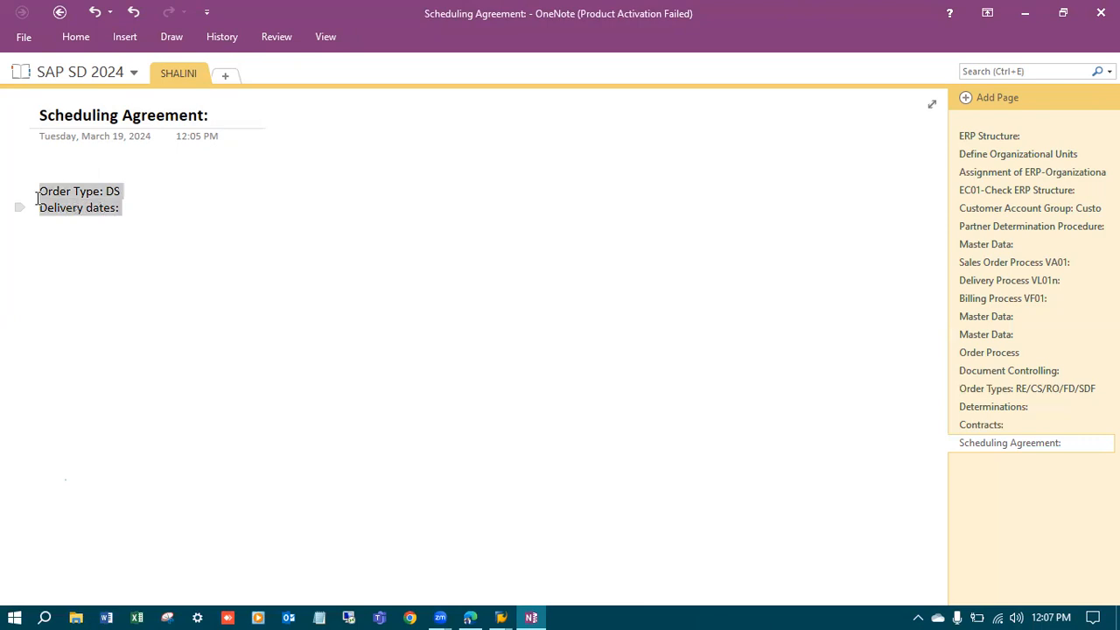
pyautogui.moveTo(139, 207); pyautogui.dragTo(39, 190)
pyautogui.click(152, 202)
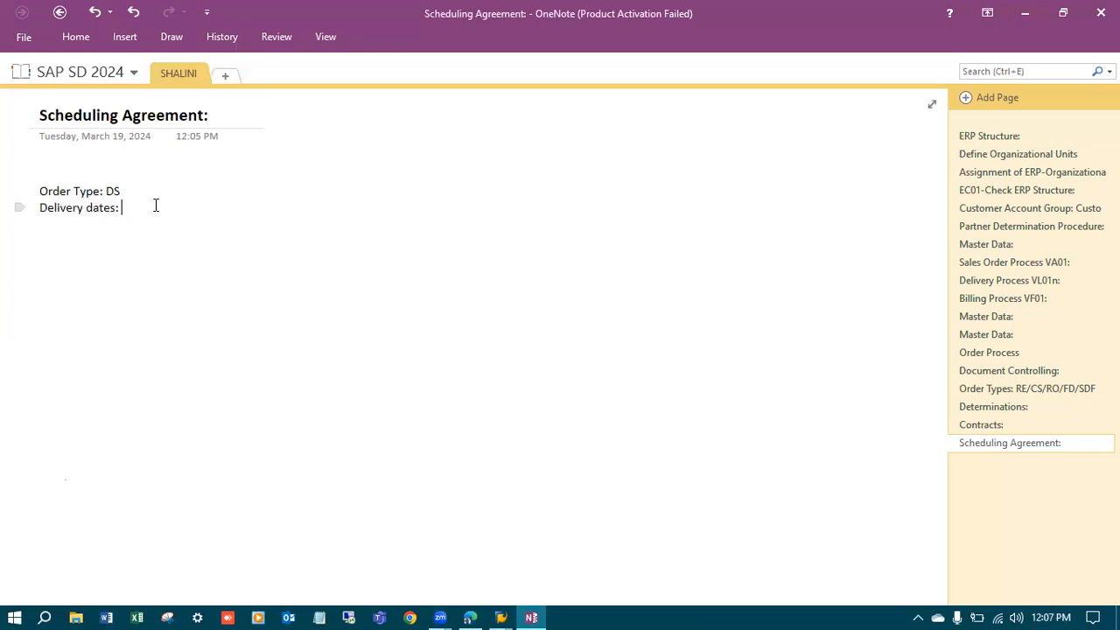
# Step: Make the "Order Type: DS" line bold
pyautogui.moveTo(119, 208); pyautogui.dragTo(38, 188)
pyautogui.click(254, 242)
pyautogui.moveTo(106, 190); pyautogui.dragTo(40, 191)
pyautogui.hotkey('ctrl', 'b')
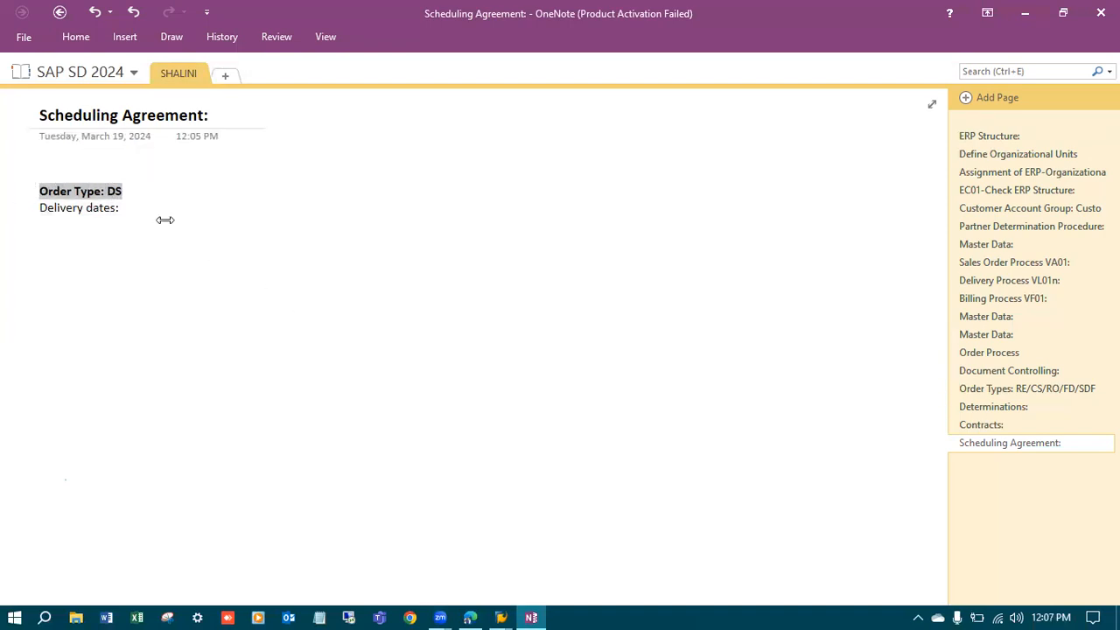
# Step: Add the transaction codes "VA31/VA32 & VA33" on a new line below "Delivery dates:"
pyautogui.click(130, 207)
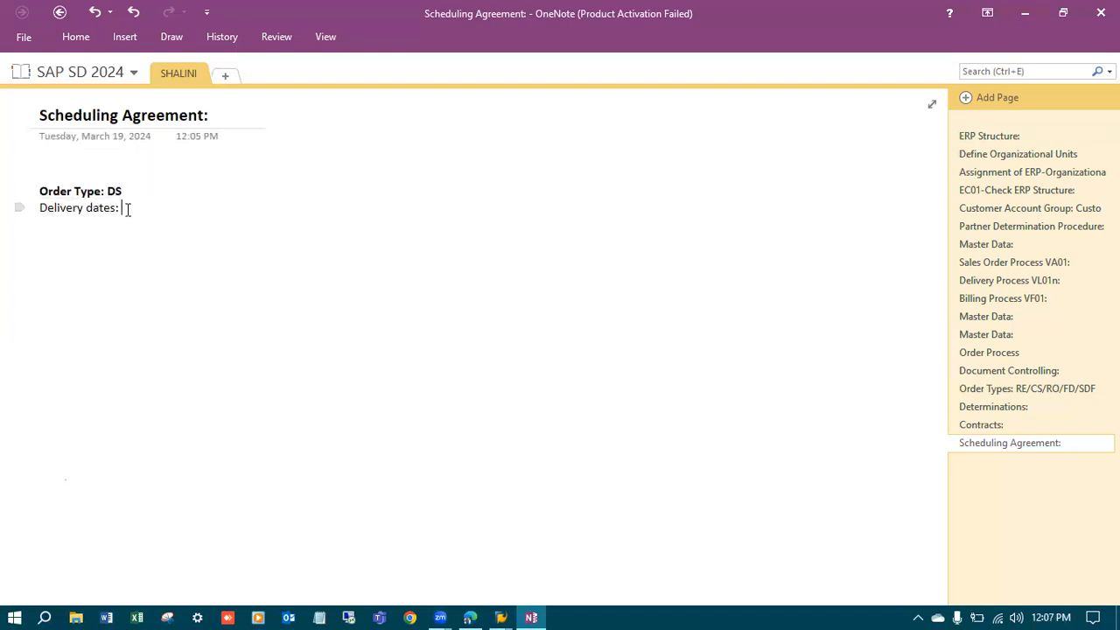
pyautogui.press('Return')
pyautogui.write('V')
pyautogui.press('BackSpace')
pyautogui.write('VA33')
# Step: Switch to the SAP session showing the item category details and start transaction VA31 to create a scheduling agreement
pyautogui.click(498, 613)
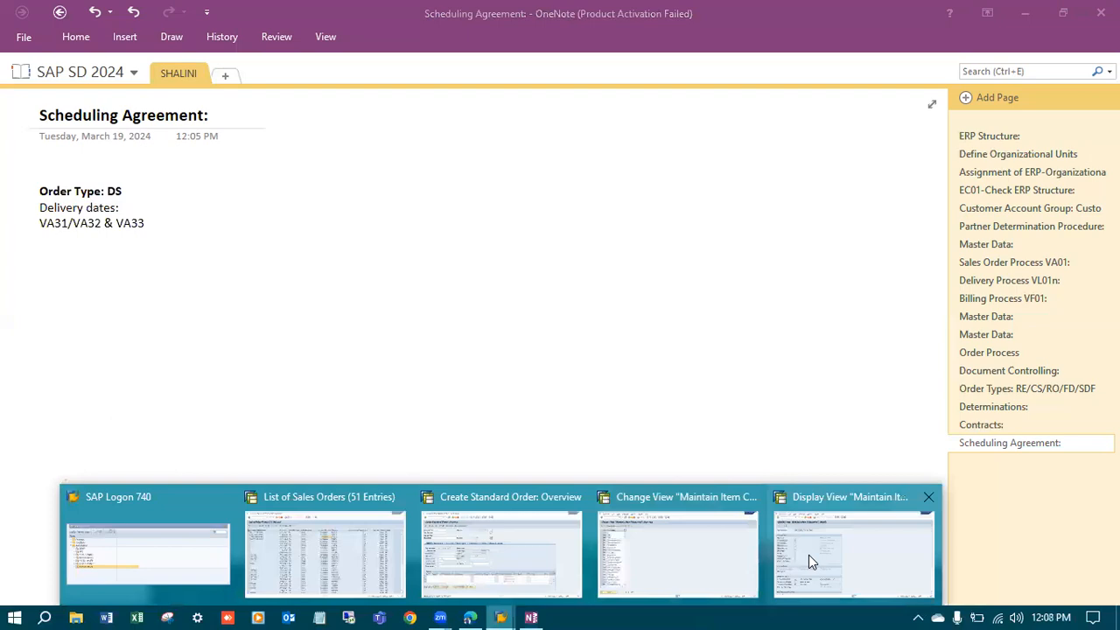
pyautogui.click(111, 45)
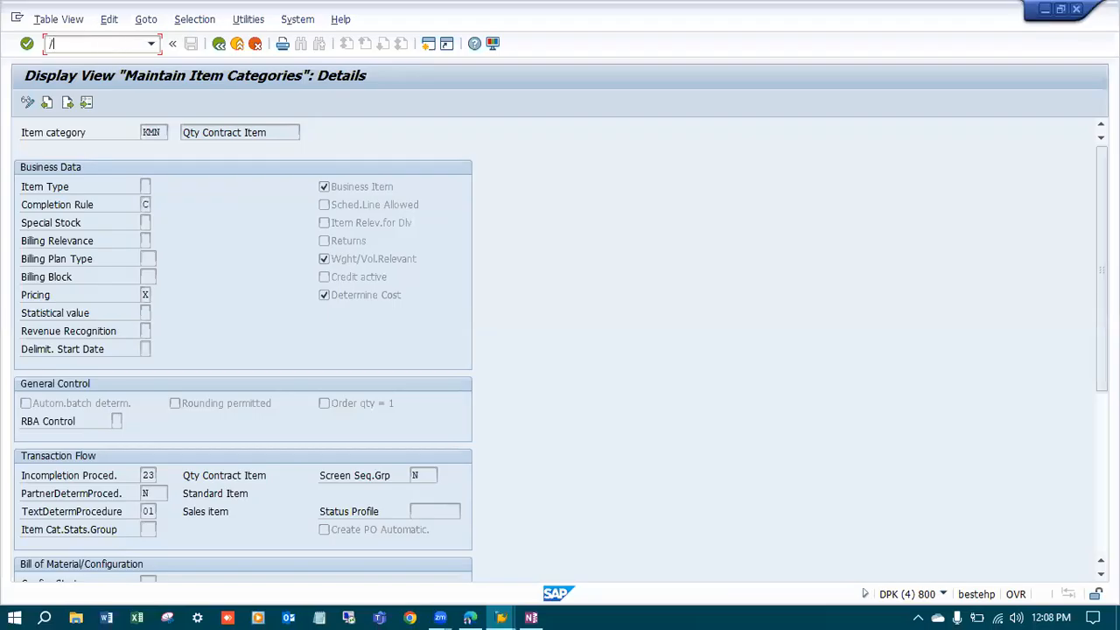
pyautogui.write('/nVA31')
pyautogui.press('Return')
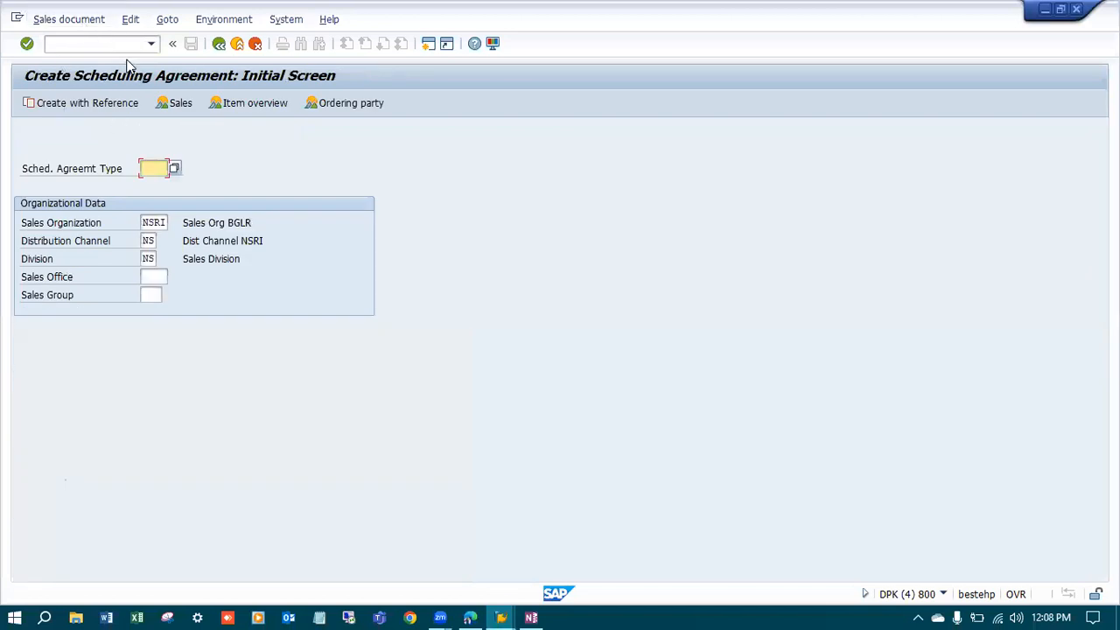
# Step: Return to the SAP Easy Access menu and start VA31 - Create from Logistics > Sales and Distribution > Sales > Scheduling Agreement
pyautogui.click(219, 44)
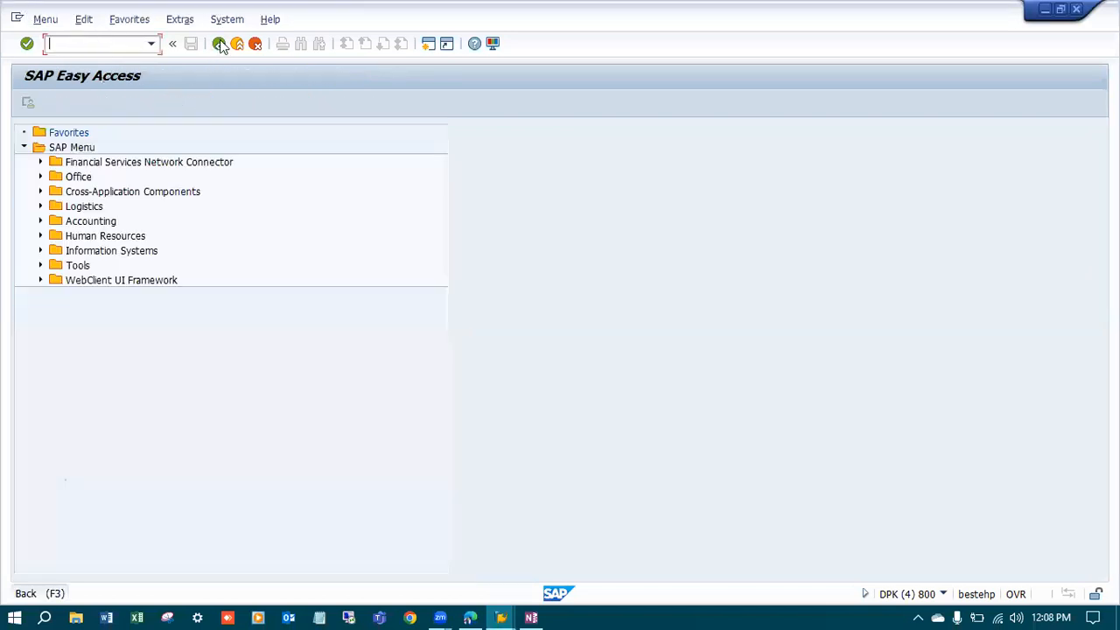
pyautogui.click(40, 207)
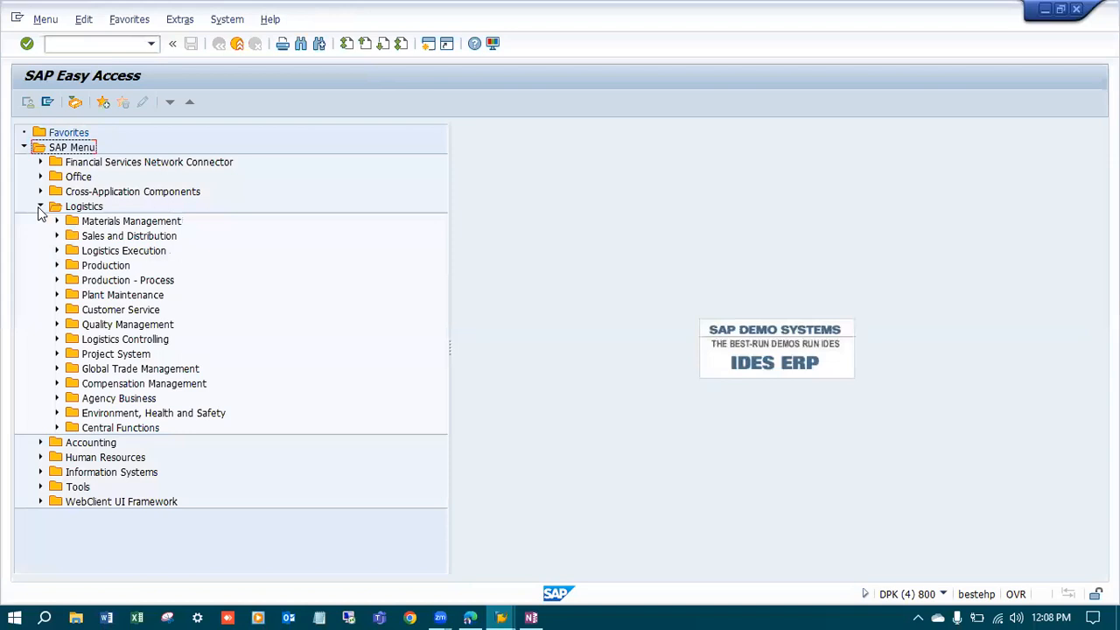
pyautogui.click(57, 237)
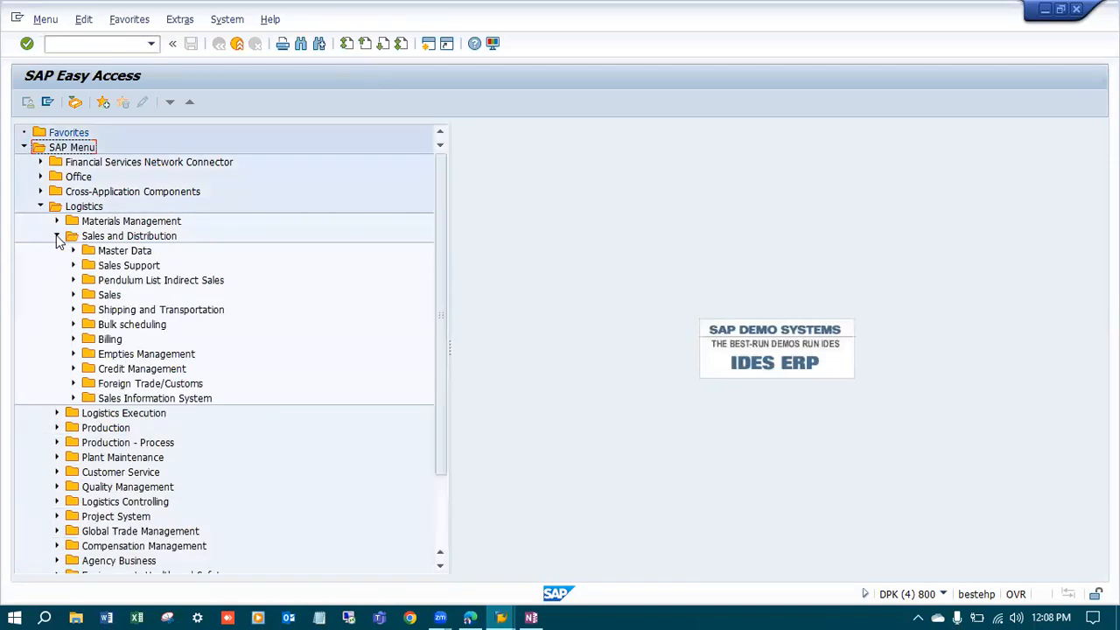
pyautogui.click(73, 296)
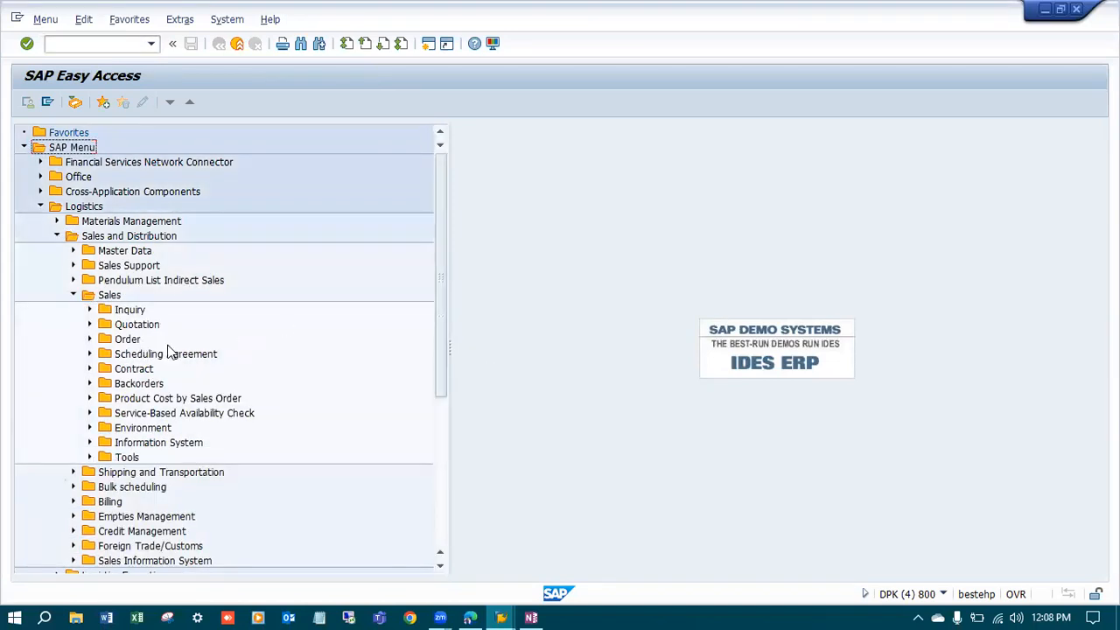
pyautogui.click(89, 355)
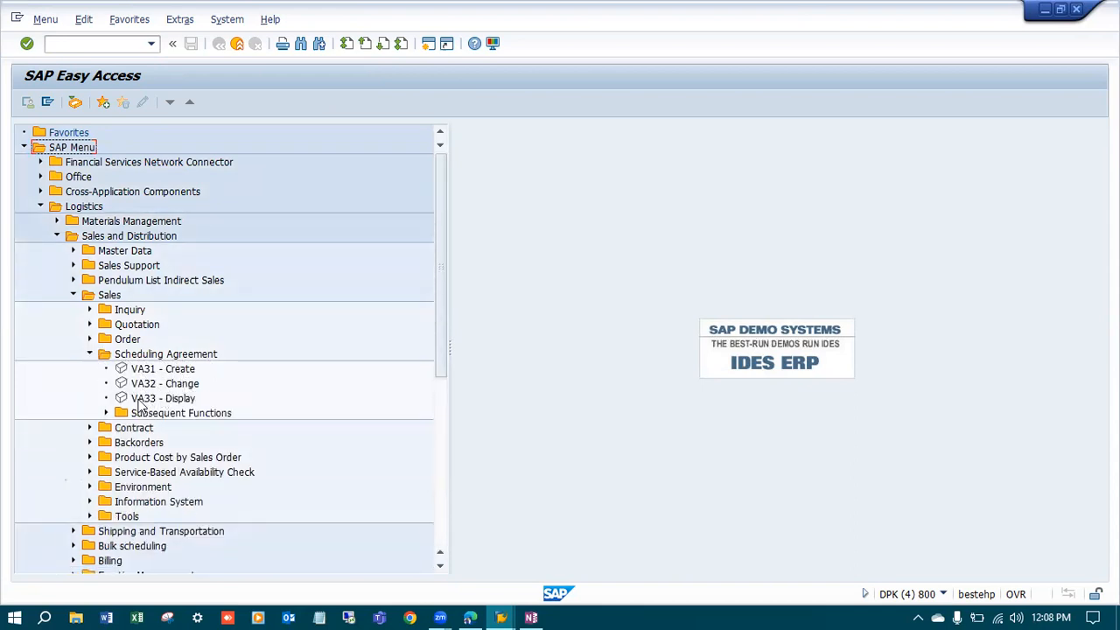
pyautogui.doubleClick(162, 368)
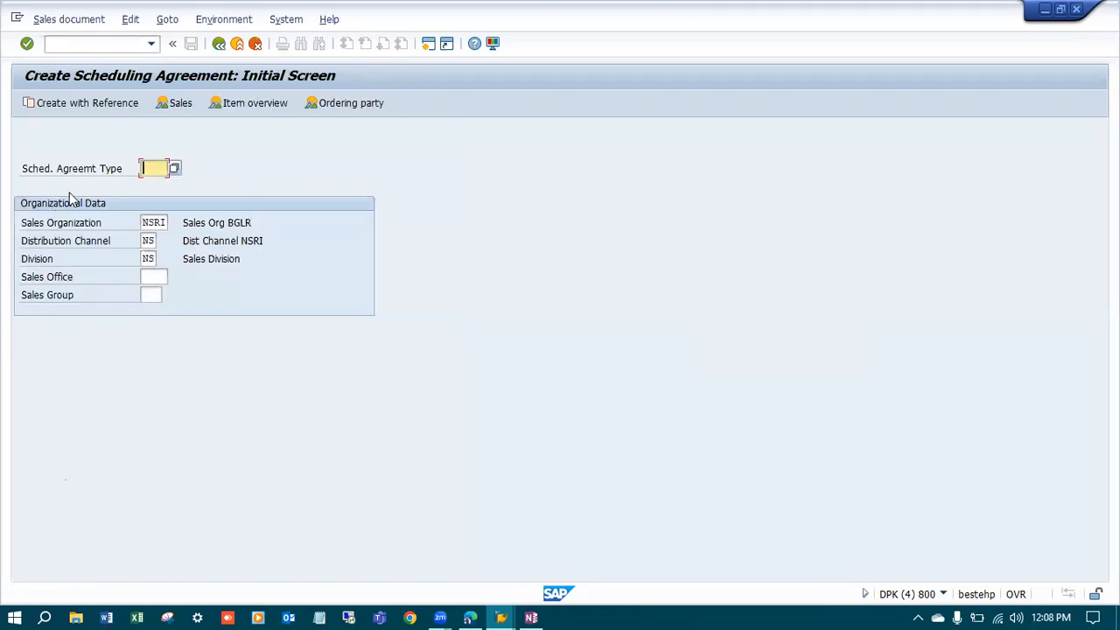
# Step: Start a scheduling agreement of type DS and enter the sold-to party's customer number
pyautogui.write('DS')
pyautogui.press('Return')
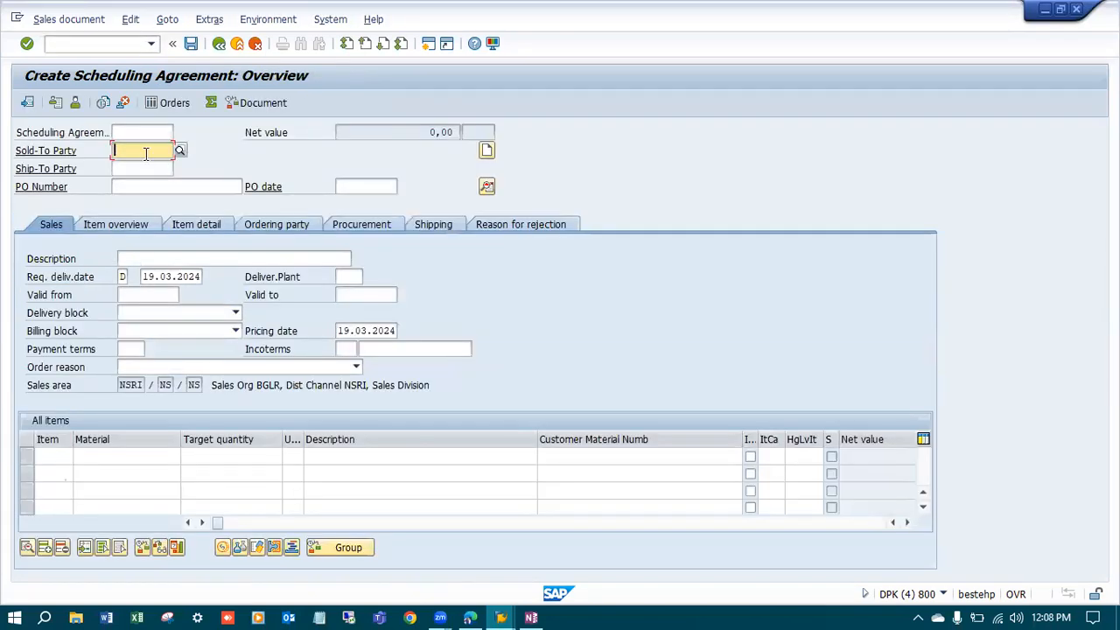
pyautogui.press('space')
pyautogui.click(142, 167)
# Step: Enter material NSRI_T1 with a target quantity of 10 as the first item
pyautogui.click(128, 454)
pyautogui.press('space')
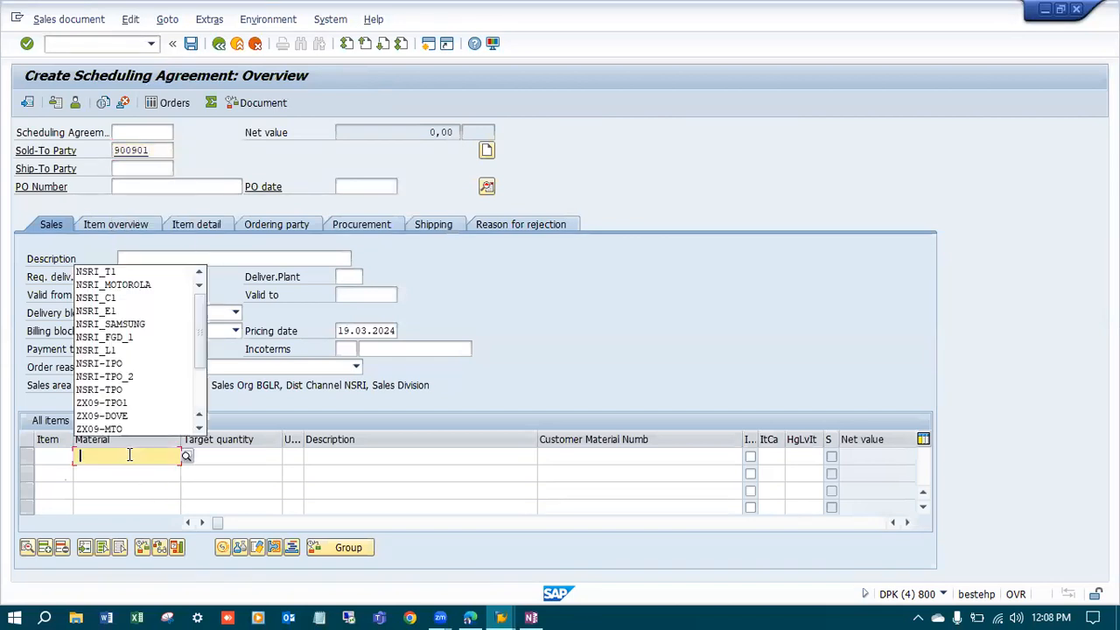
pyautogui.click(124, 267)
pyautogui.click(267, 458)
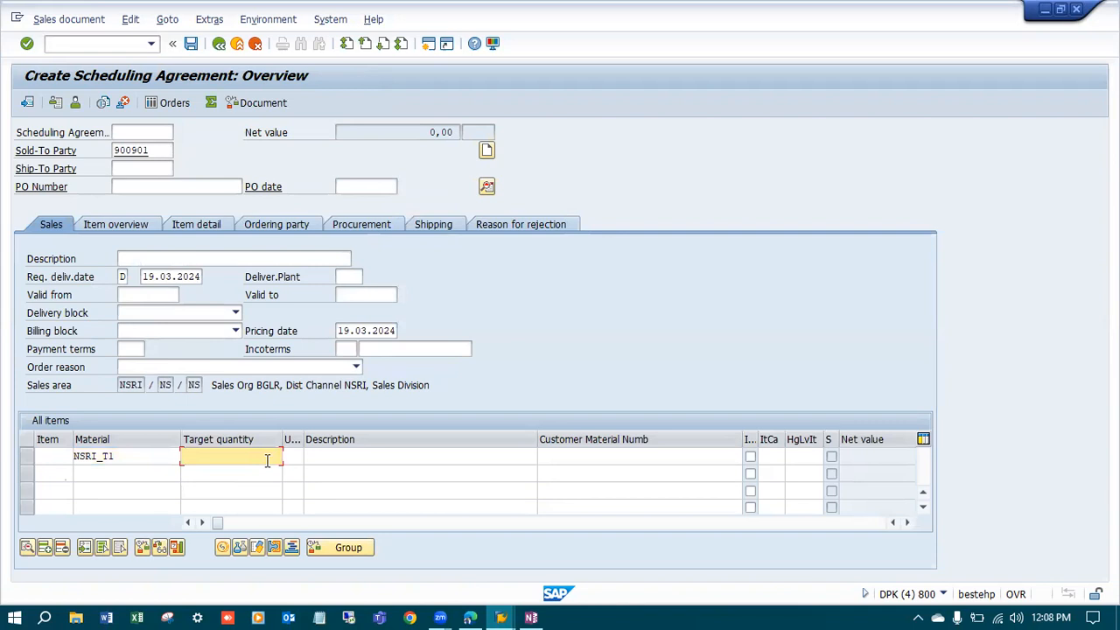
pyautogui.write('10')
pyautogui.press('Return')
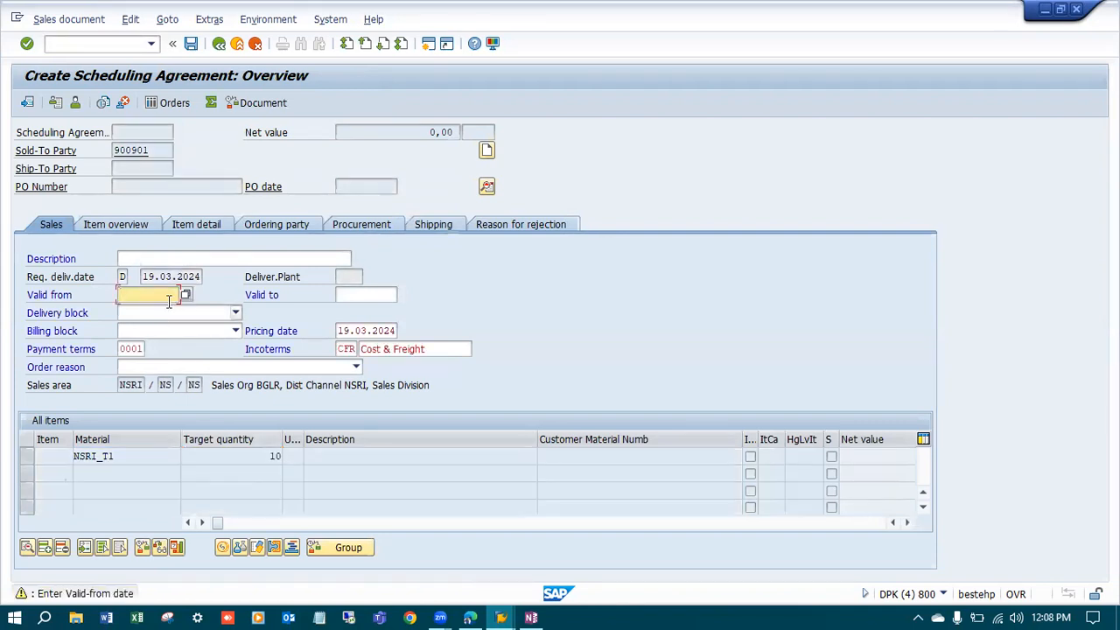
# Step: Set the agreement's validity period from 19.03.2024 to 31.03.2024
pyautogui.click(185, 294)
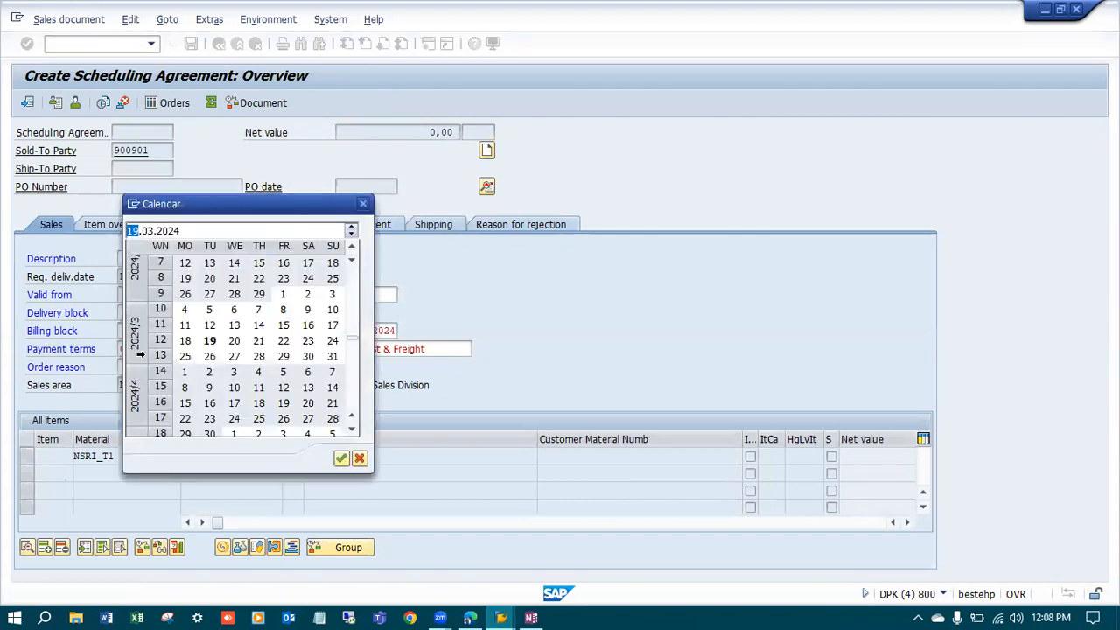
pyautogui.doubleClick(210, 341)
pyautogui.click(376, 298)
pyautogui.click(403, 296)
pyautogui.doubleClick(332, 356)
pyautogui.press('Return')
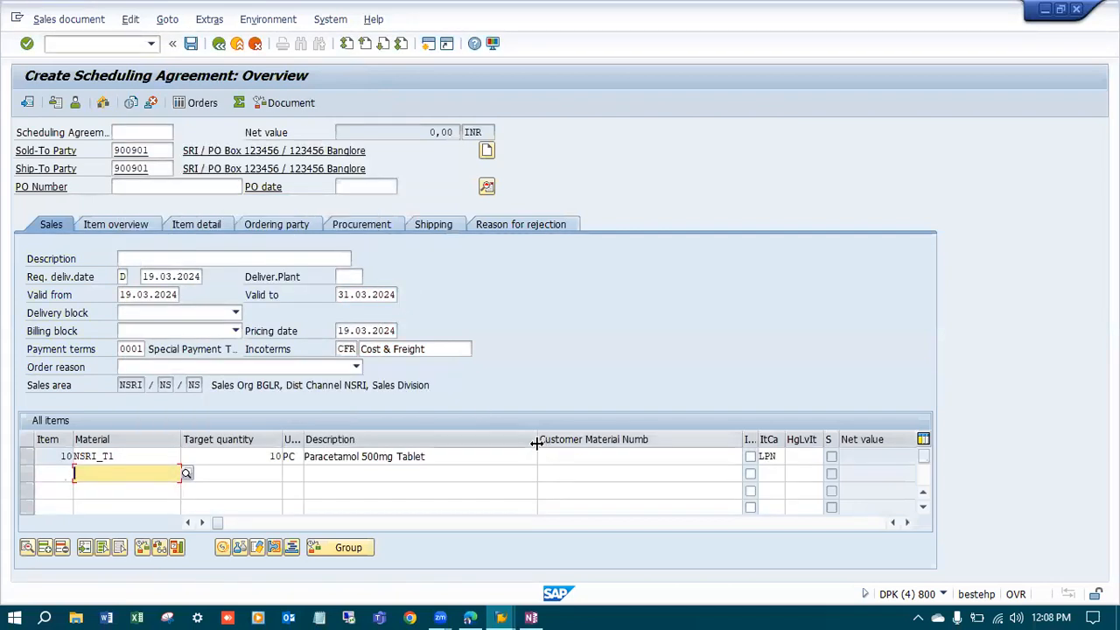
# Step: Narrow the Description, Customer Material Numb and Material columns of the items table
pyautogui.moveTo(536, 443); pyautogui.dragTo(446, 443)
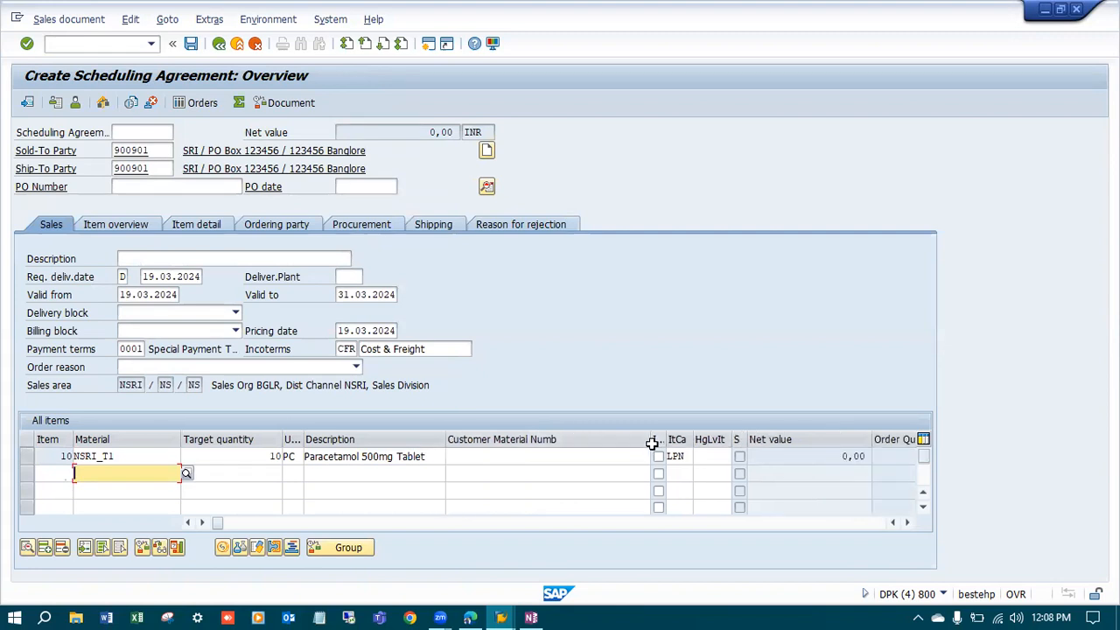
pyautogui.moveTo(651, 442); pyautogui.dragTo(565, 444)
pyautogui.moveTo(180, 443); pyautogui.dragTo(123, 450)
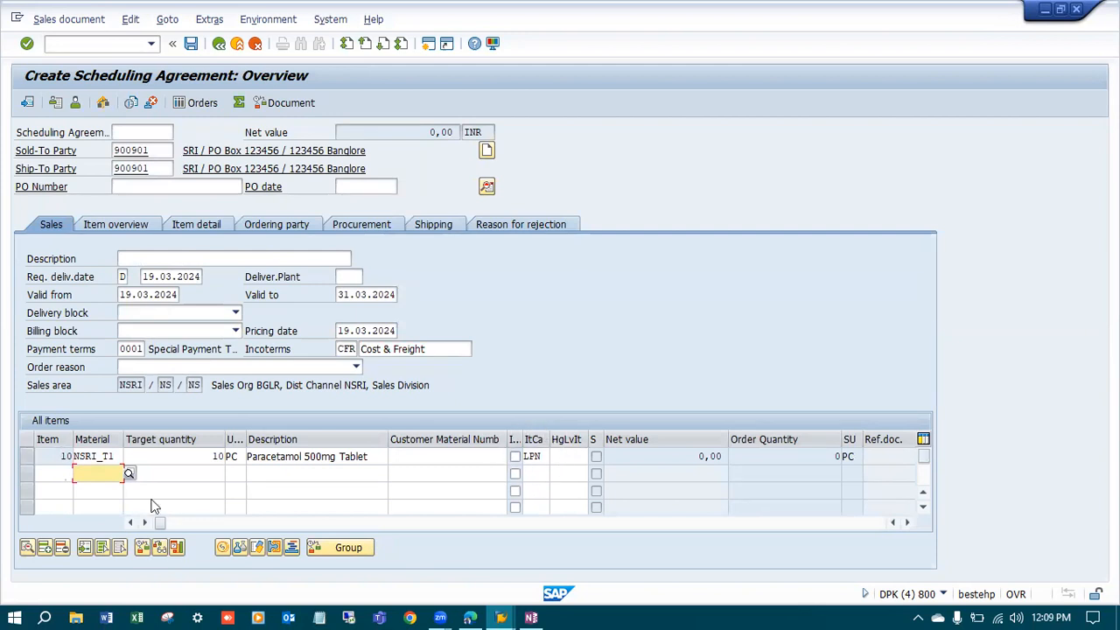
# Step: Open the schedule lines of the NSRI_T1 item and schedule an order quantity of 5 for delivery on 22.03.2024
pyautogui.click(27, 456)
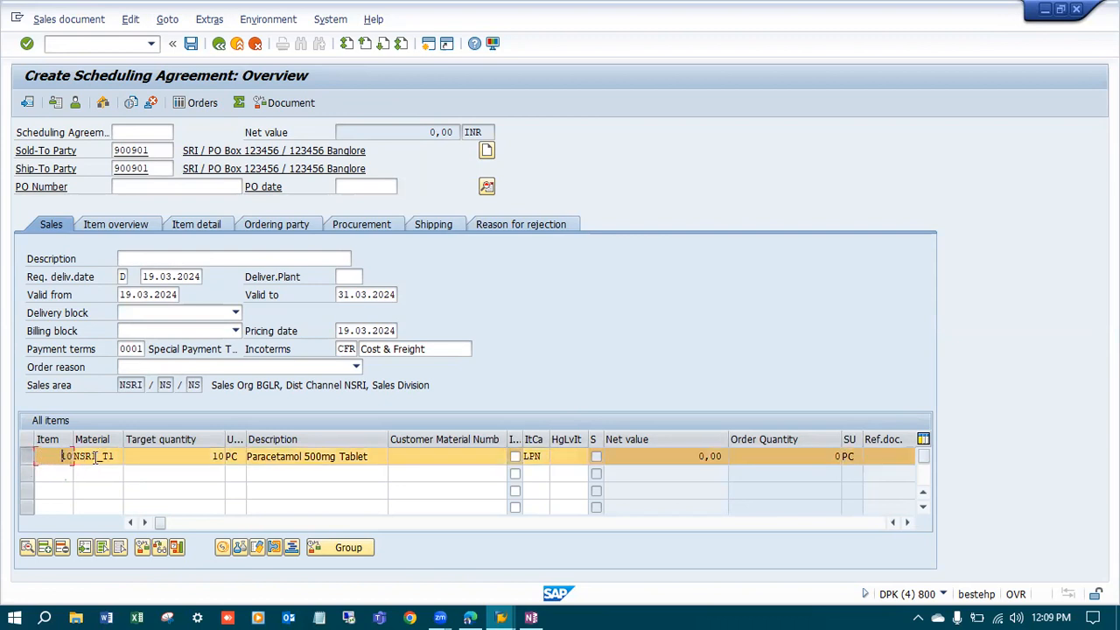
pyautogui.doubleClick(94, 456)
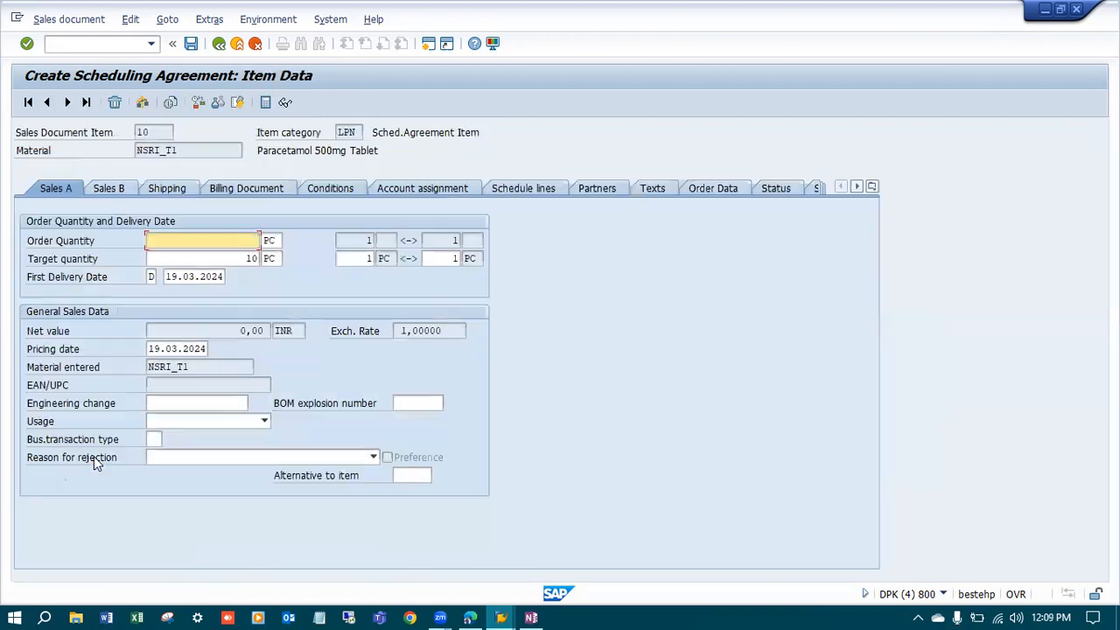
pyautogui.click(531, 190)
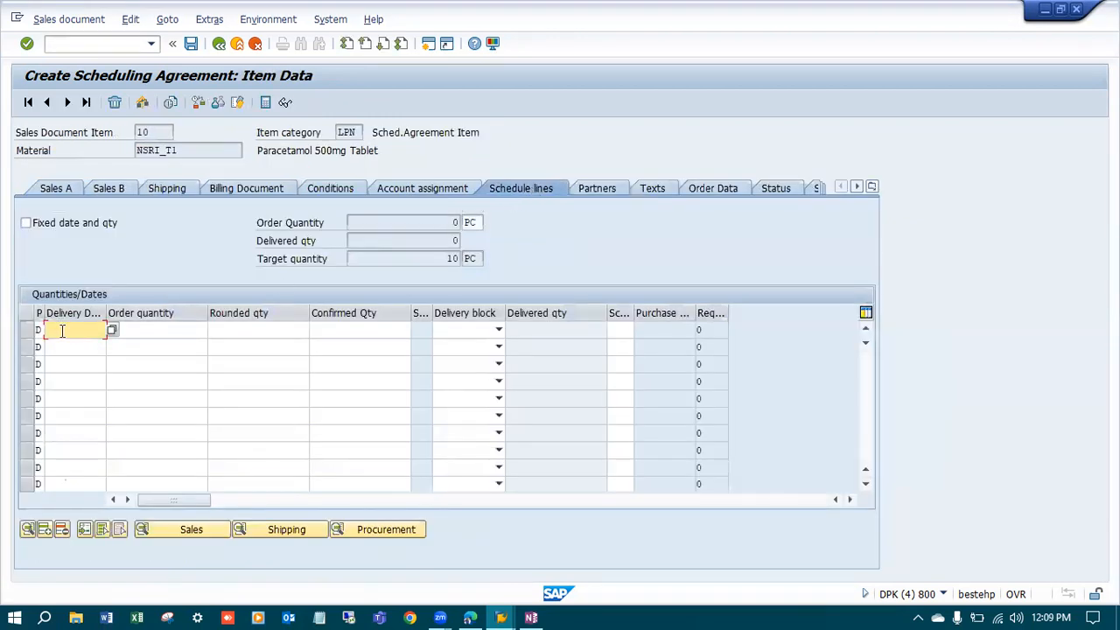
pyautogui.click(112, 330)
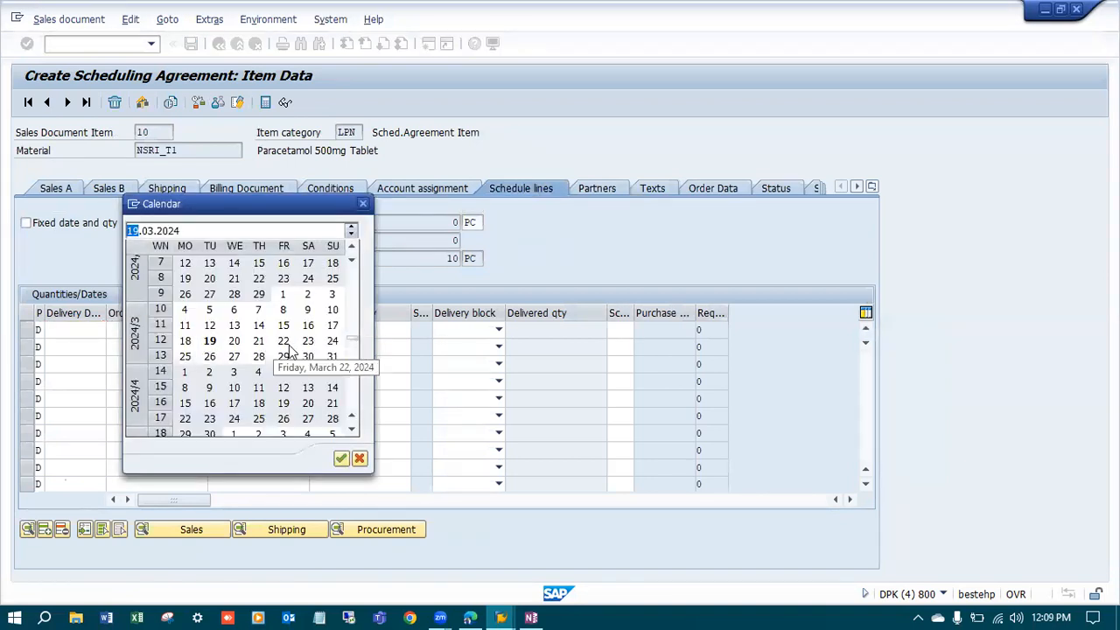
pyautogui.doubleClick(289, 346)
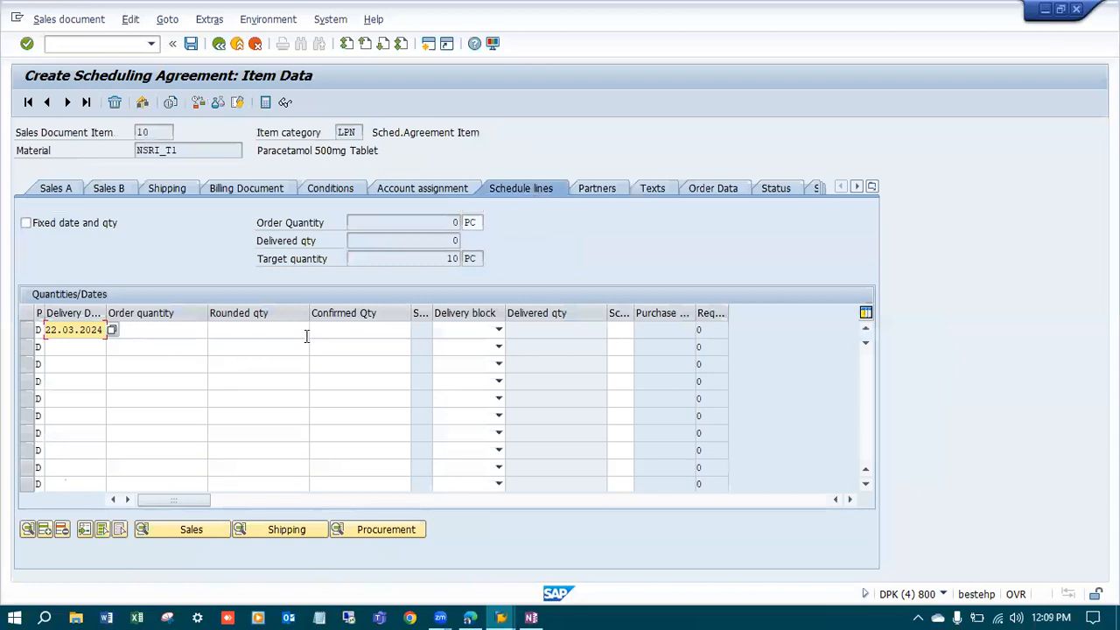
pyautogui.click(171, 329)
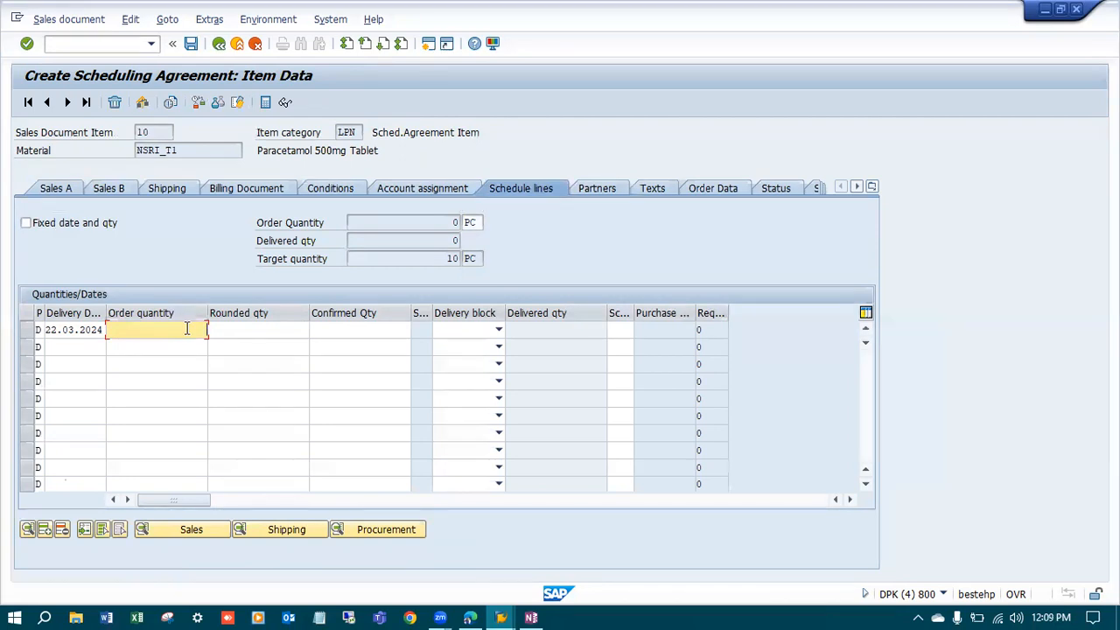
pyautogui.write('5')
# Step: Add a second schedule line with order quantity 5 for 28.03.2024 and return to the agreement overview
pyautogui.click(79, 347)
pyautogui.press('F4')
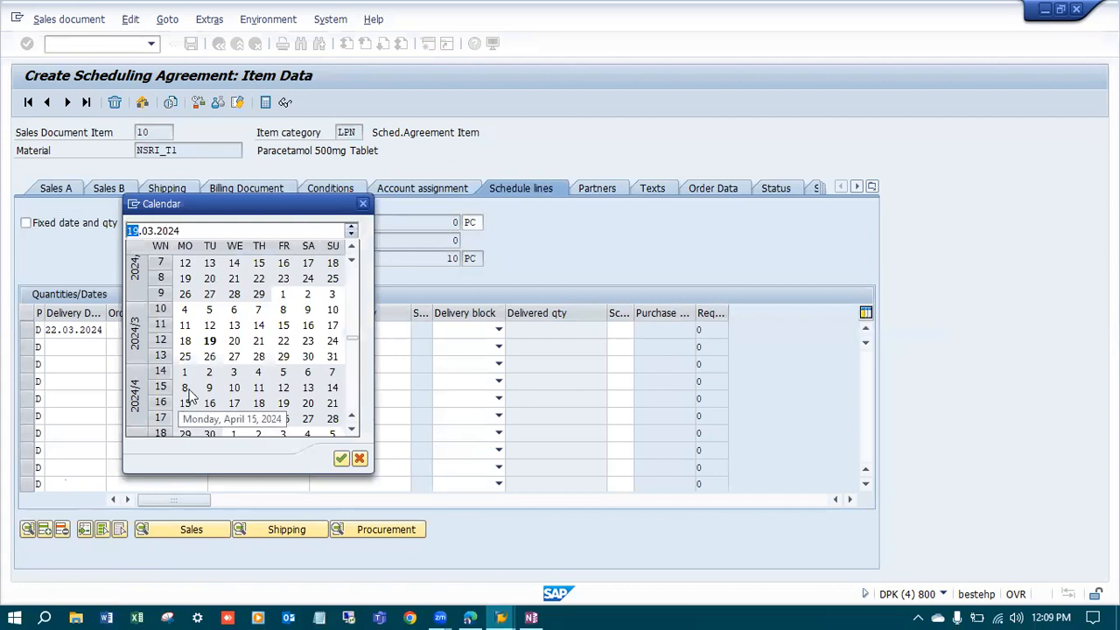
pyautogui.doubleClick(259, 359)
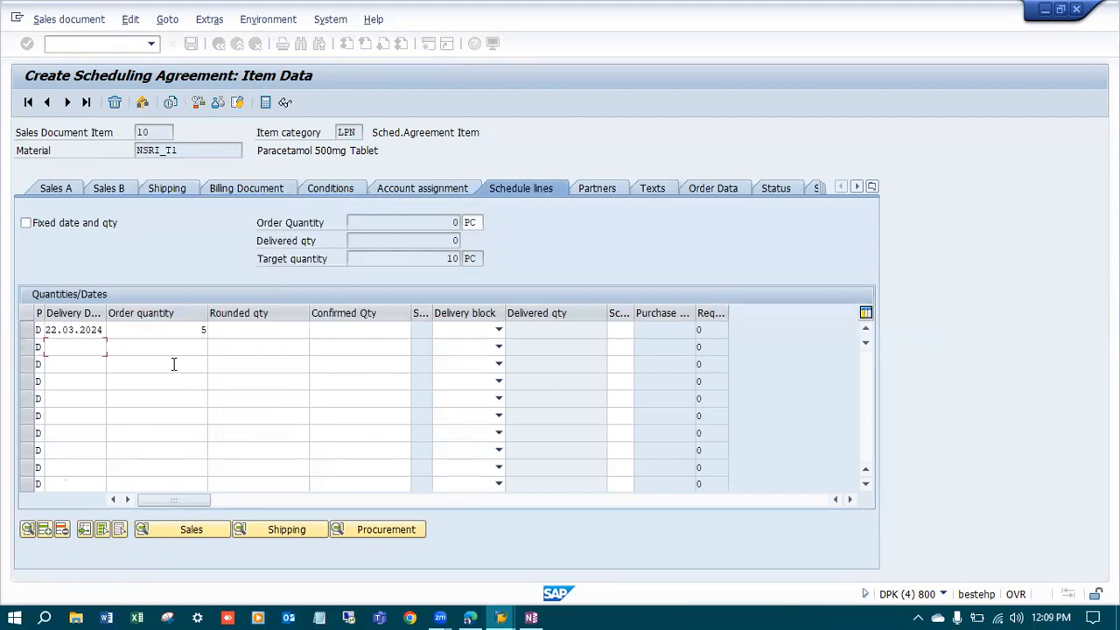
pyautogui.click(182, 347)
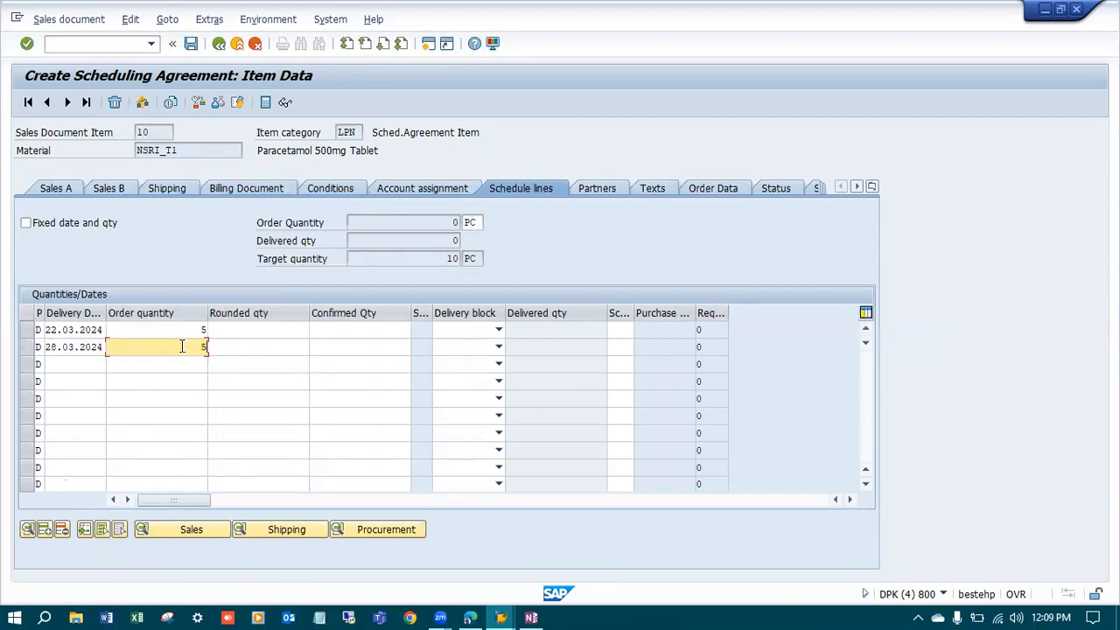
pyautogui.press('Return')
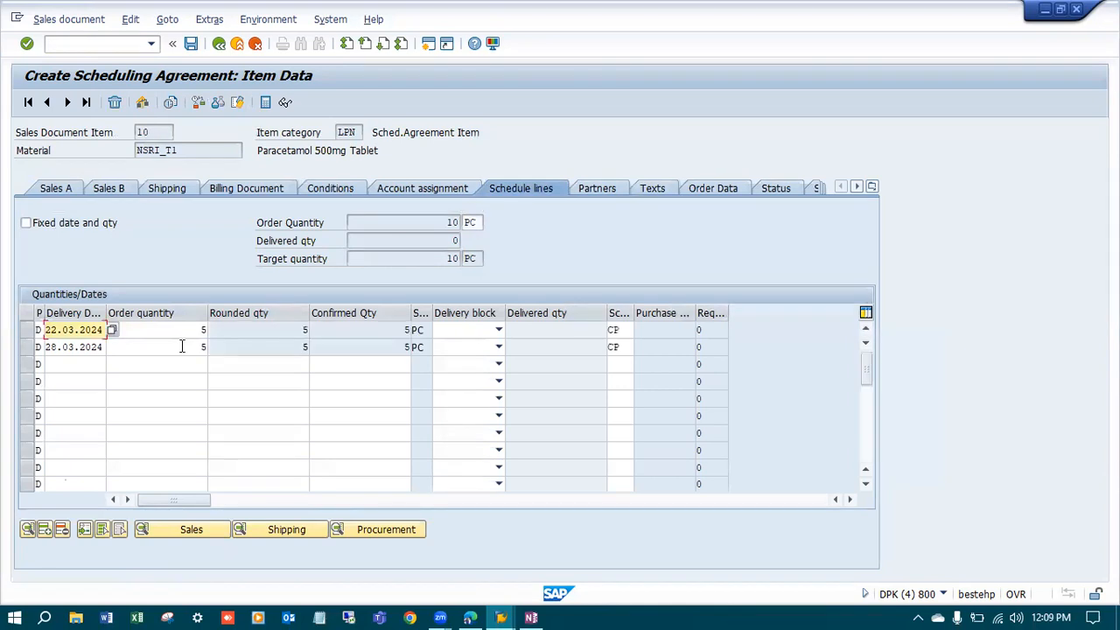
pyautogui.click(218, 51)
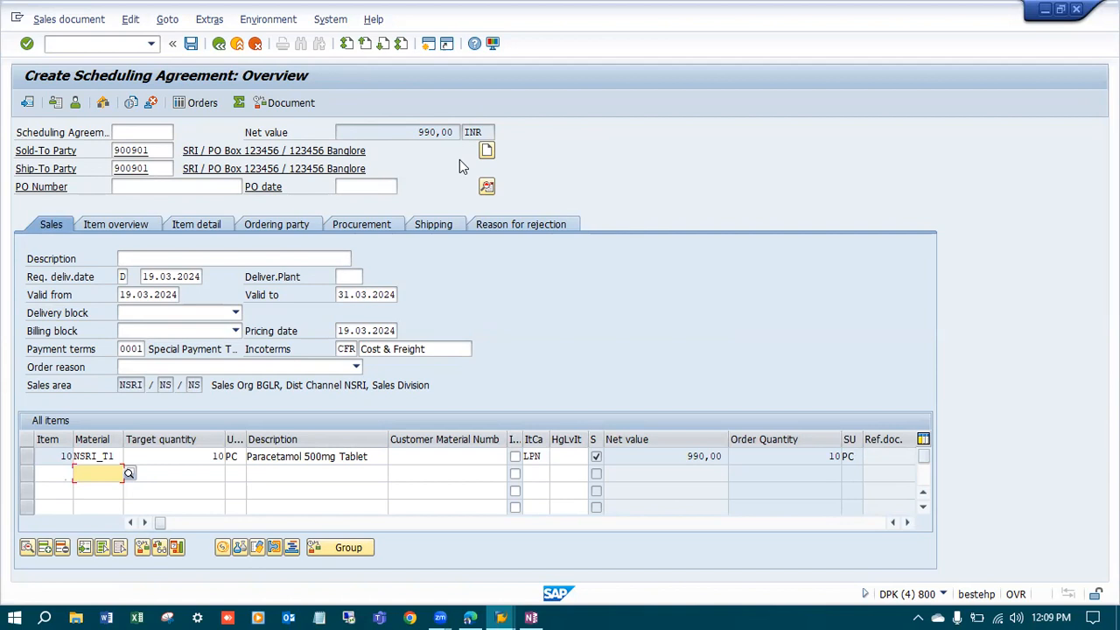
# Step: Delete the NSRI_T1 item from the scheduling agreement
pyautogui.click(28, 462)
pyautogui.click(62, 548)
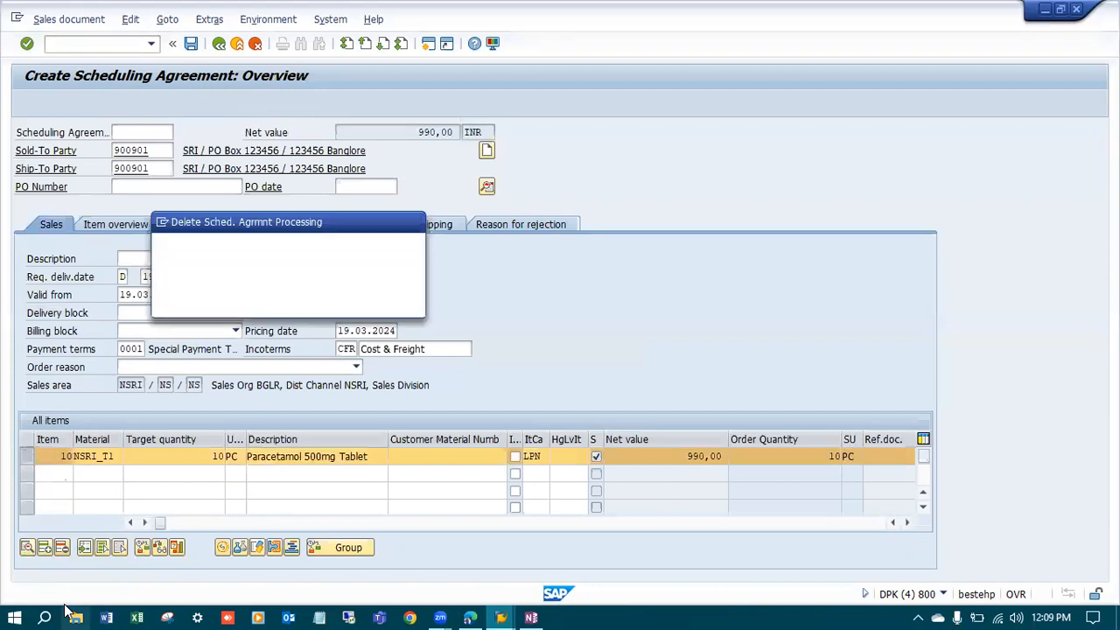
pyautogui.click(224, 303)
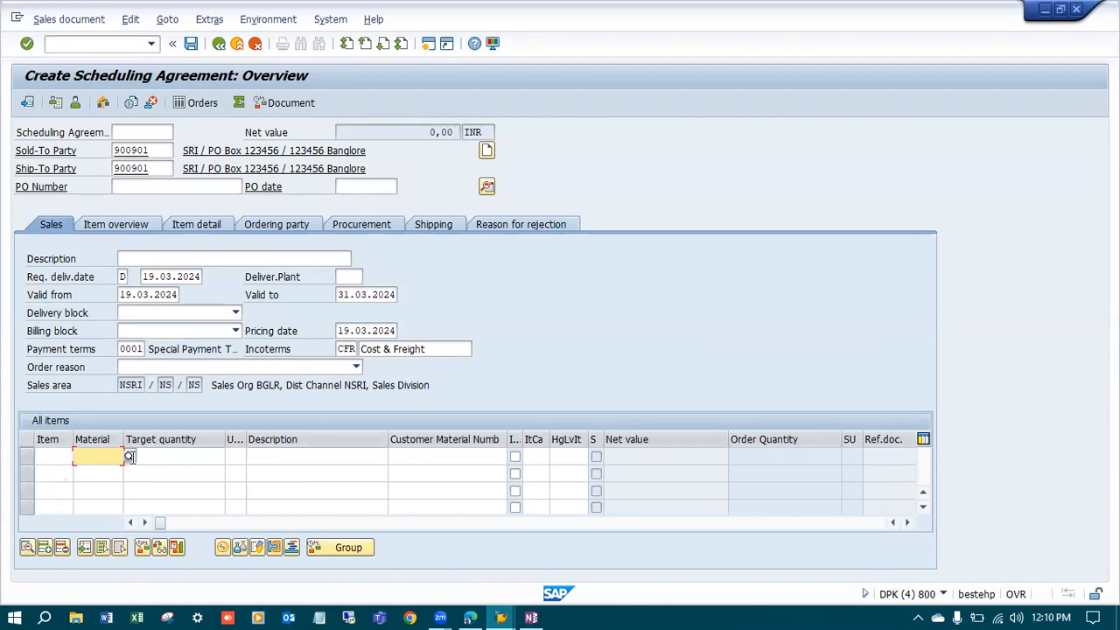
pyautogui.click(106, 455)
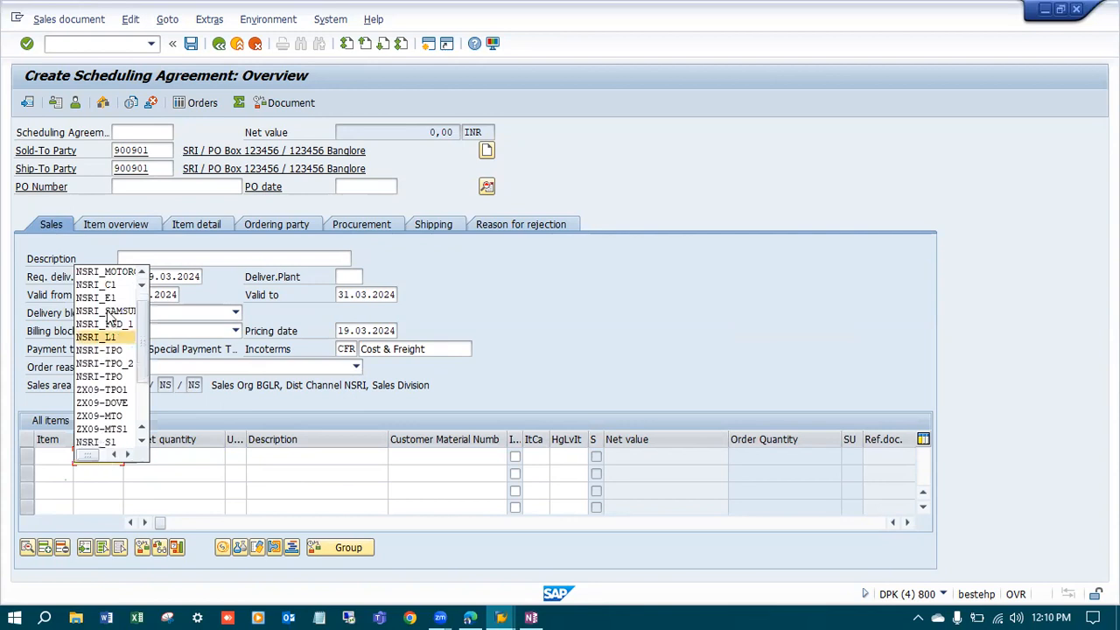
pyautogui.click(112, 285)
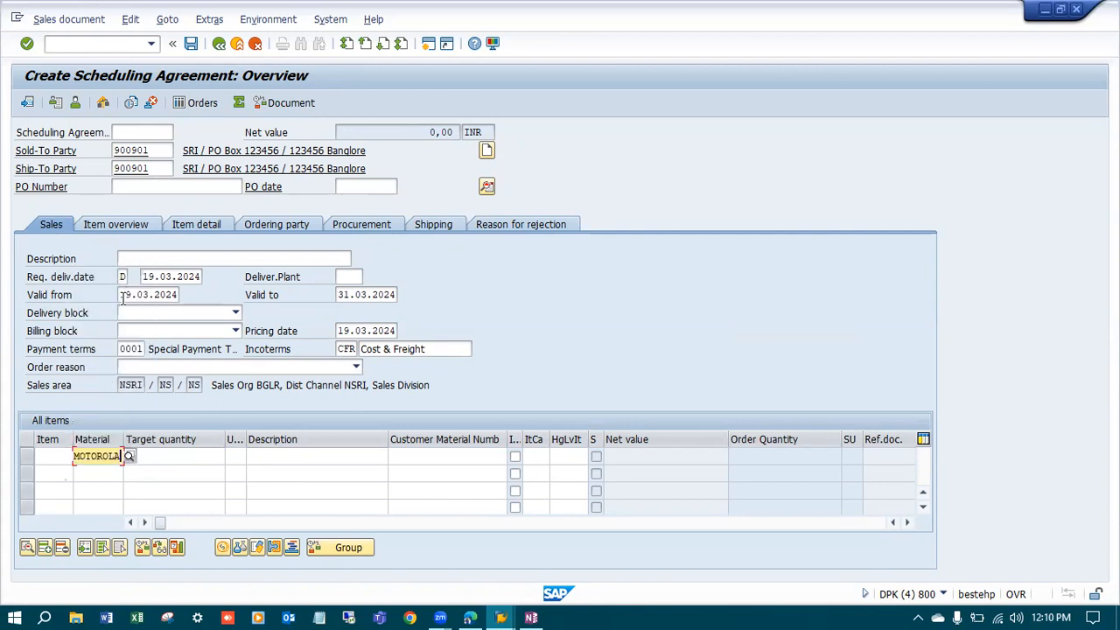
pyautogui.click(129, 459)
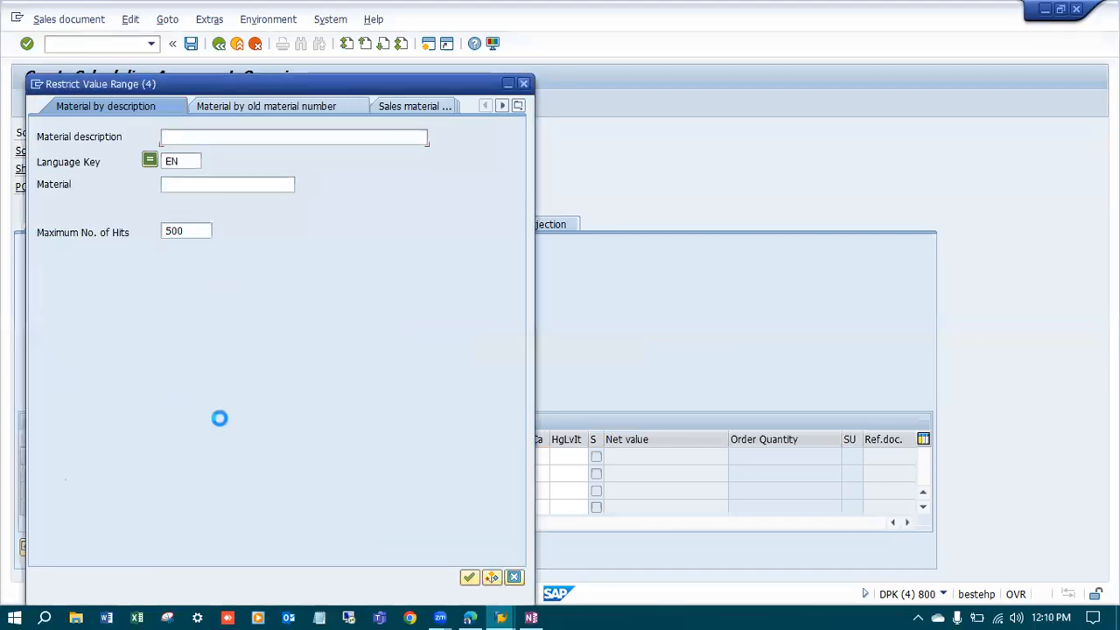
pyautogui.press('Escape')
pyautogui.press('BackSpace')
pyautogui.press('BackSpace')
pyautogui.press('BackSpace')
pyautogui.press('Return')
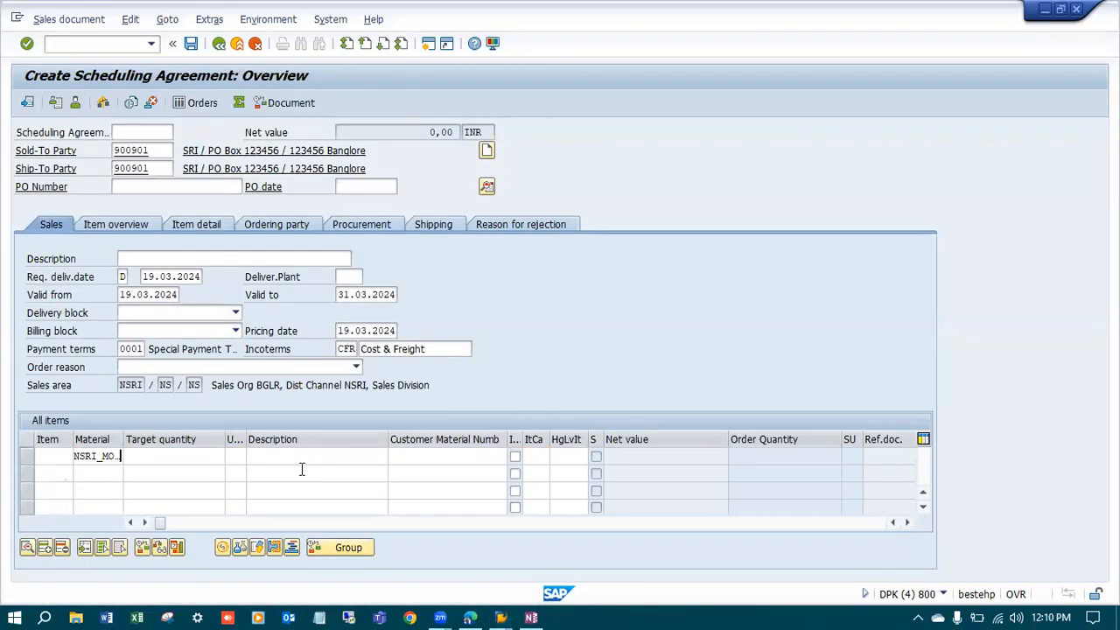
pyautogui.press('BackSpace')
pyautogui.press('BackSpace')
pyautogui.press('BackSpace')
pyautogui.press('BackSpace')
pyautogui.press('BackSpace')
pyautogui.press('BackSpace')
pyautogui.press('BackSpace')
pyautogui.press('BackSpace')
pyautogui.press('BackSpace')
# Step: Enter material NSRI_T1 again with a target quantity of 10 and open the item's schedule lines
pyautogui.click(117, 285)
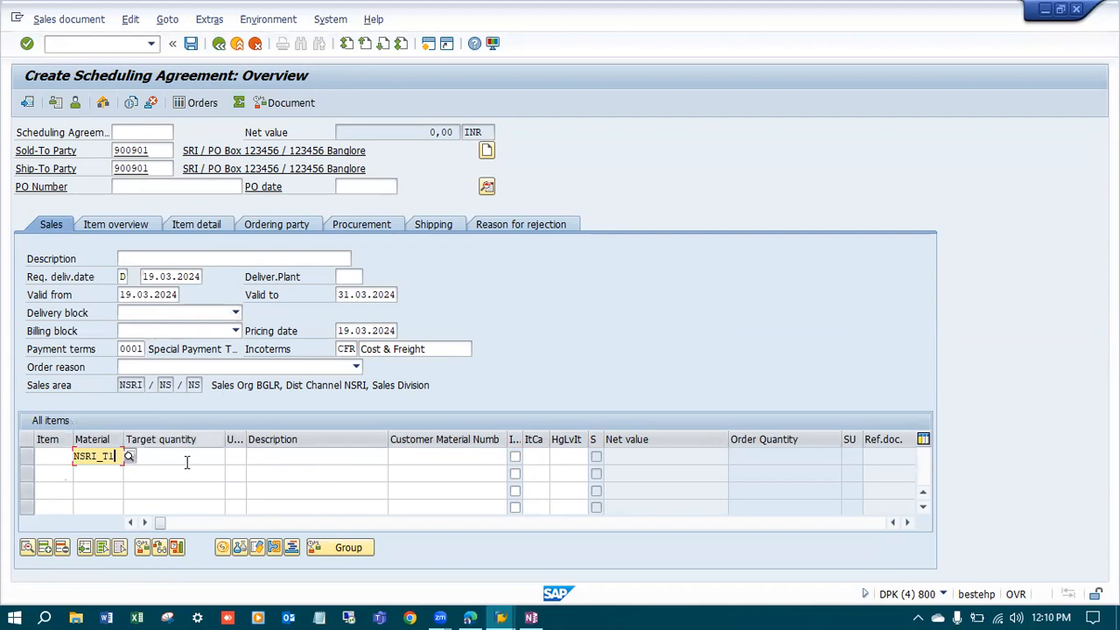
pyautogui.click(196, 456)
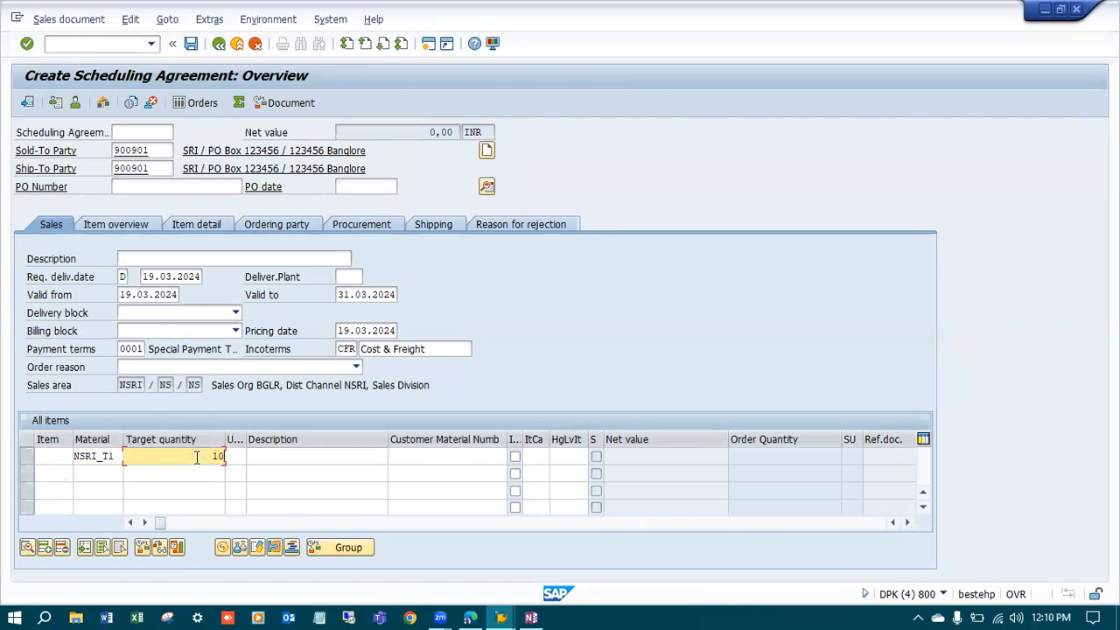
pyautogui.press('Return')
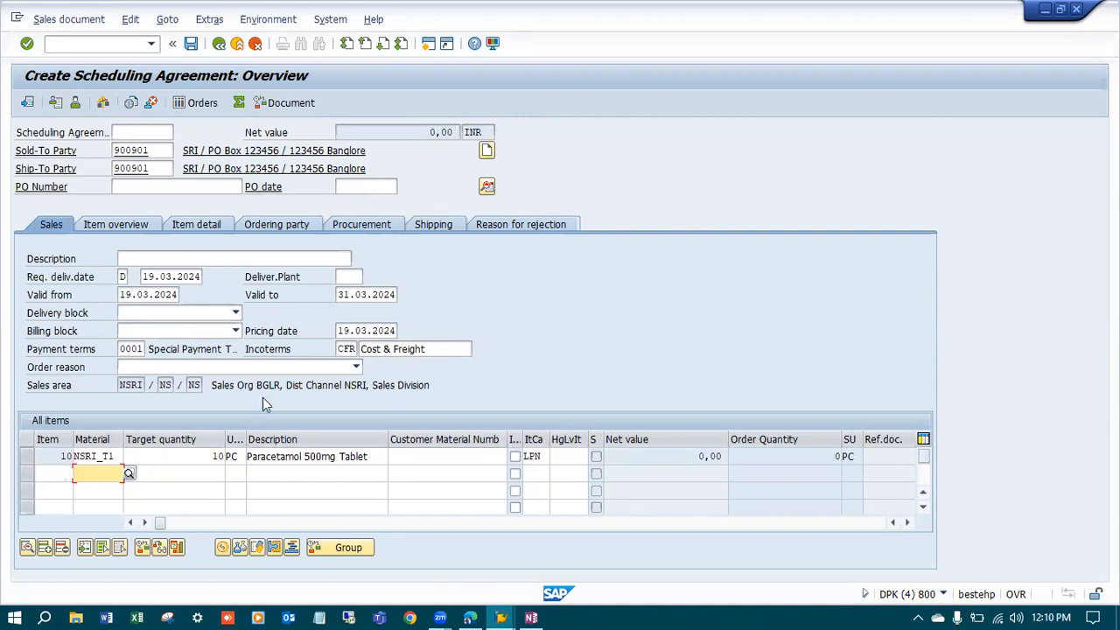
pyautogui.doubleClick(93, 457)
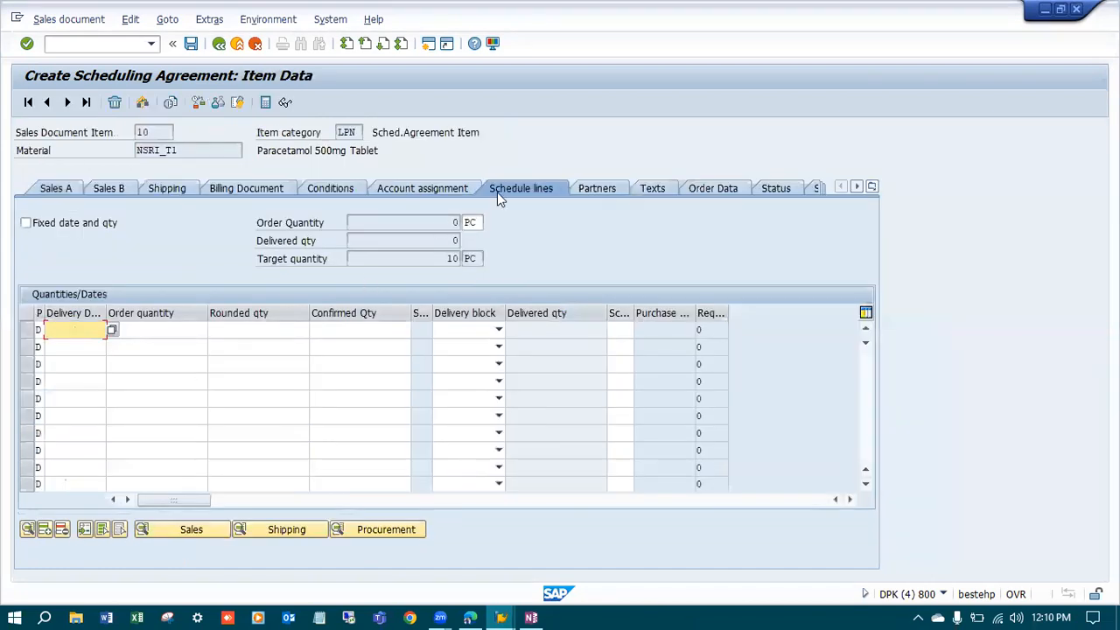
# Step: Schedule order quantities of 5 for delivery on 22.03.2024 and 5 on 28.03.2024, and return to the agreement overview
pyautogui.click(112, 330)
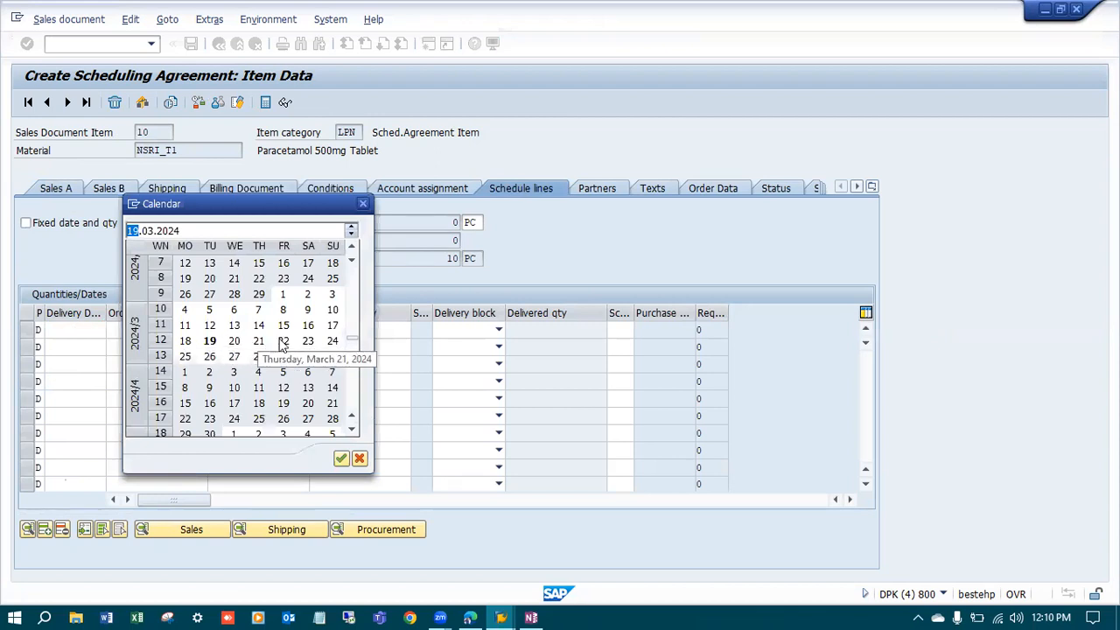
pyautogui.doubleClick(285, 343)
pyautogui.click(79, 347)
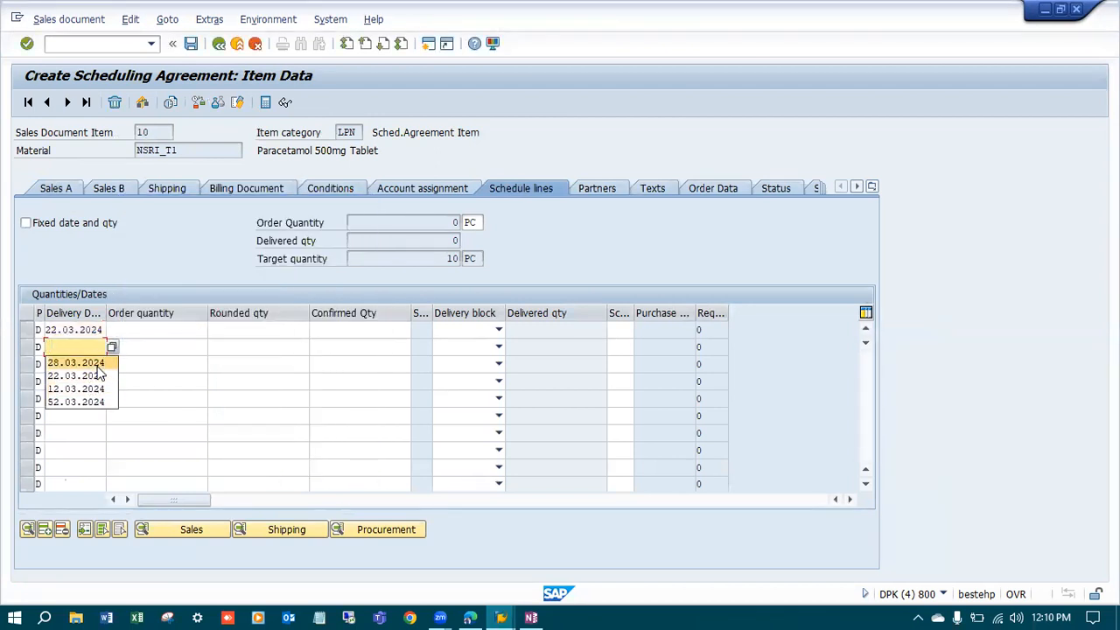
pyautogui.click(75, 362)
pyautogui.click(166, 335)
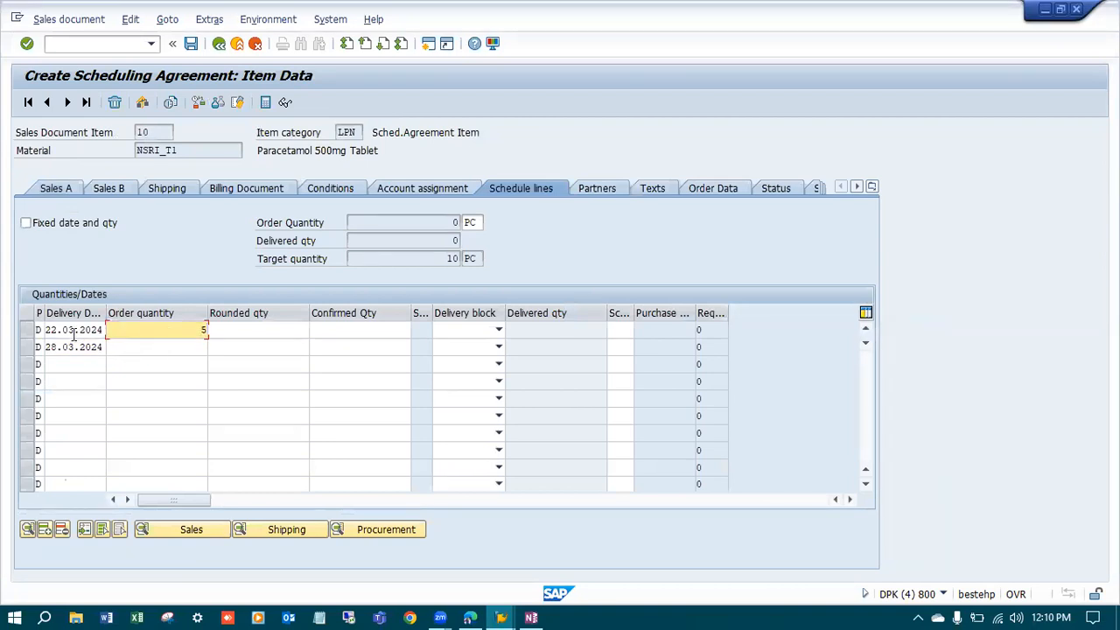
pyautogui.click(165, 348)
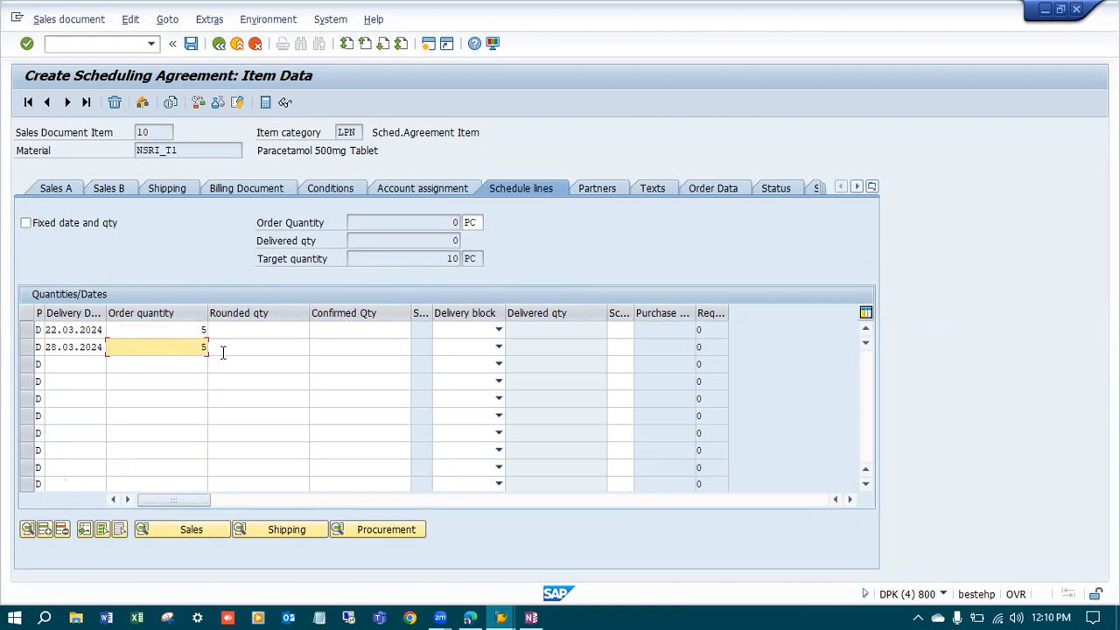
pyautogui.press('Return')
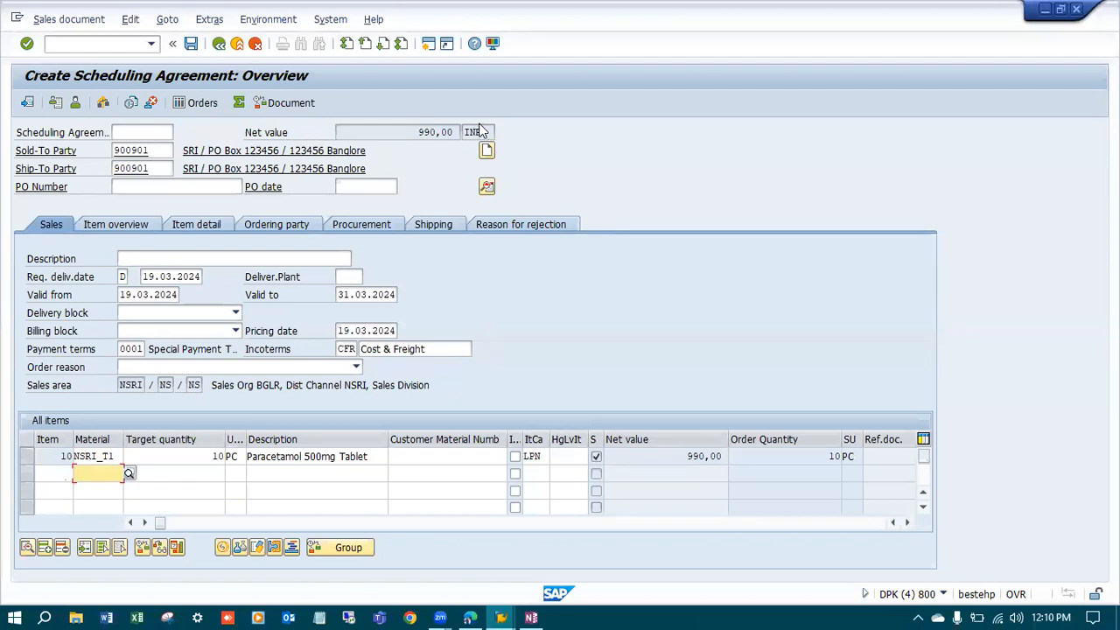
# Step: Try to save the scheduling agreement, check its incompletion log for missing data and return to the overview
pyautogui.click(191, 44)
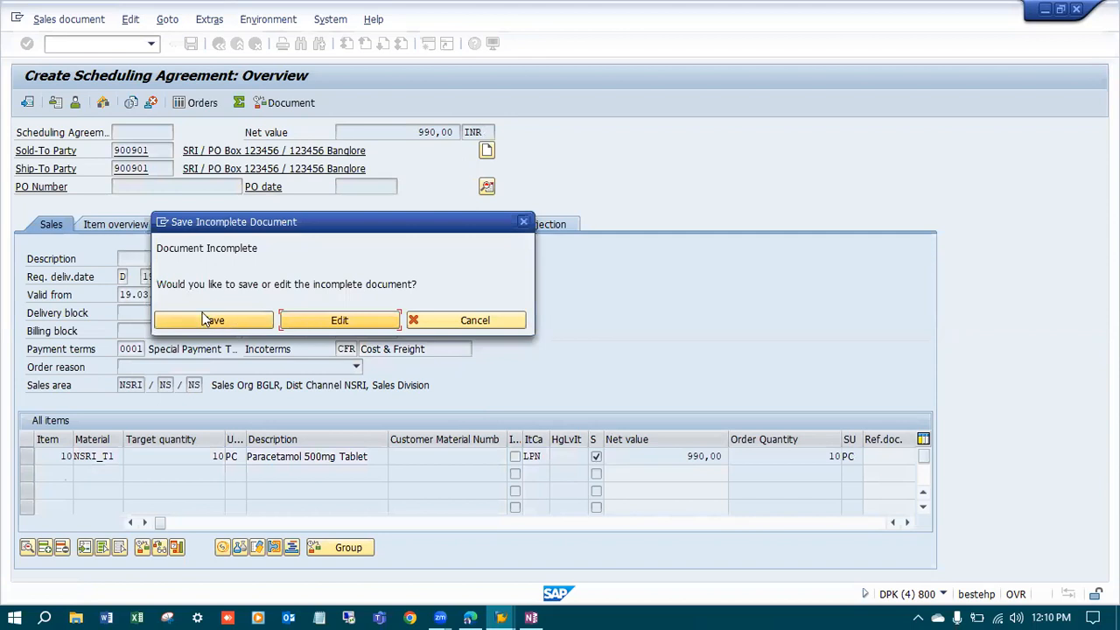
pyautogui.click(325, 320)
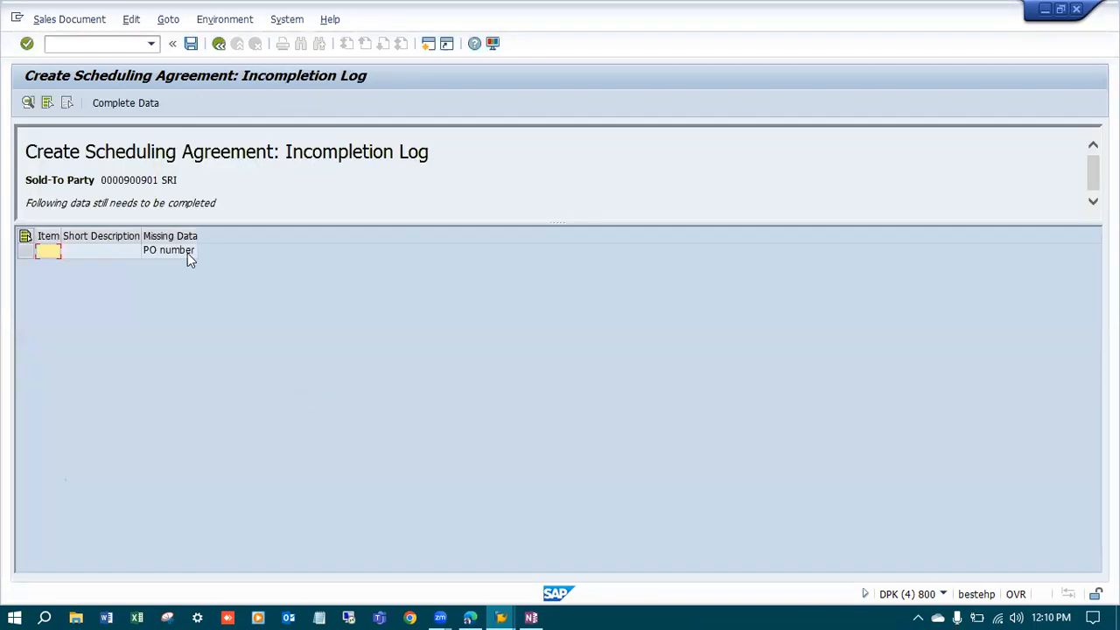
pyautogui.click(218, 44)
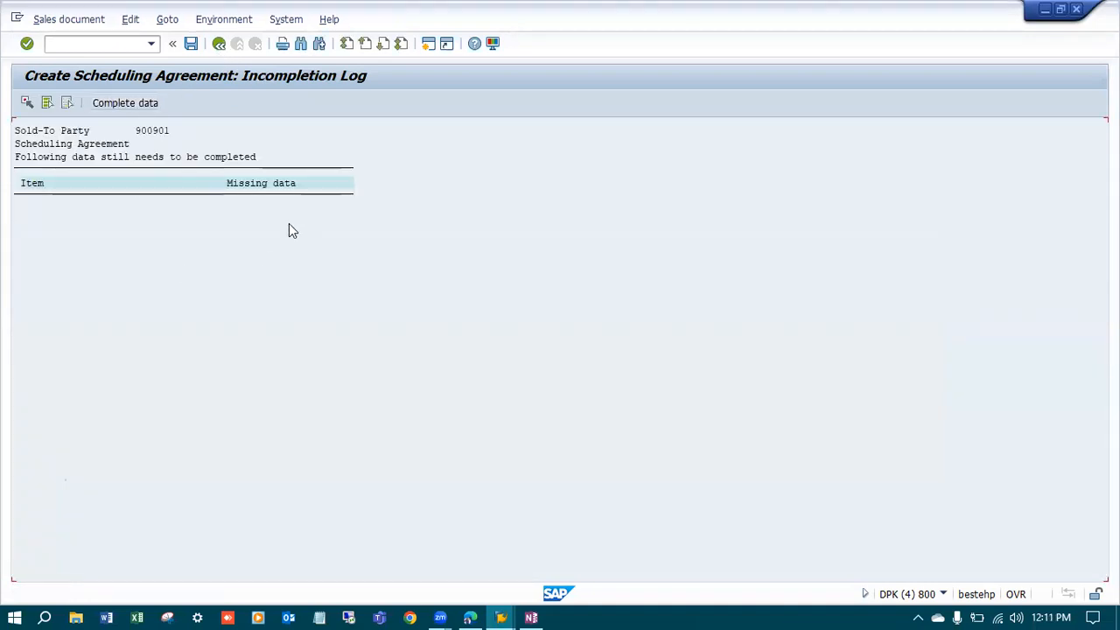
pyautogui.click(219, 44)
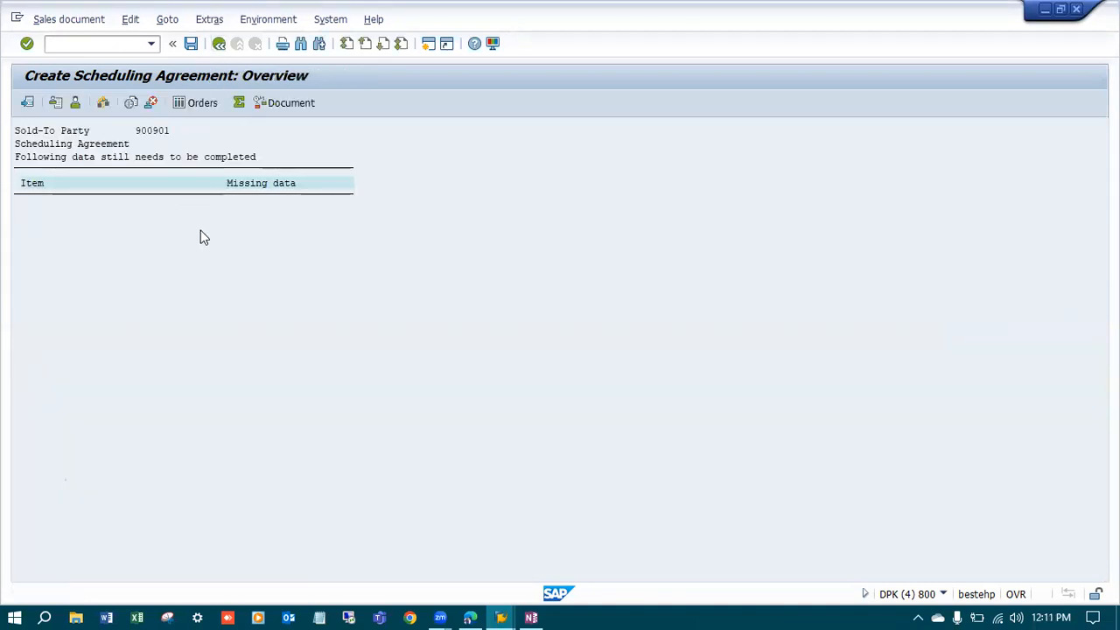
# Step: Enter Sch. Ag_Test as the PO number with PO date 19.03.2024 and save the scheduling agreement
pyautogui.click(198, 187)
pyautogui.write('Sch')
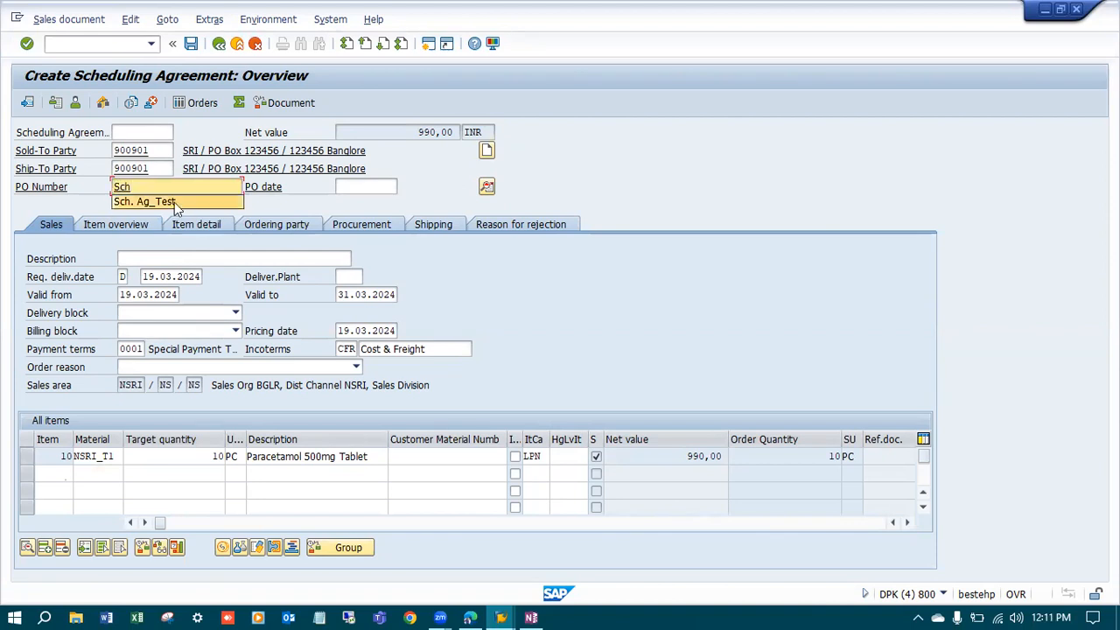
pyautogui.click(174, 202)
pyautogui.click(374, 187)
pyautogui.press('space')
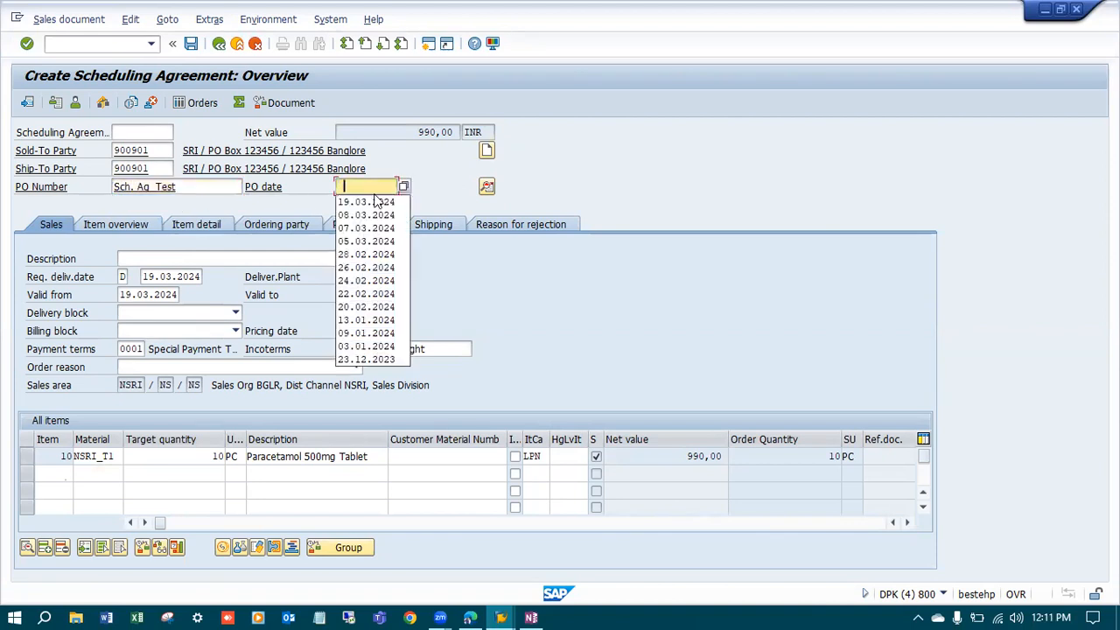
pyautogui.click(377, 203)
pyautogui.click(340, 190)
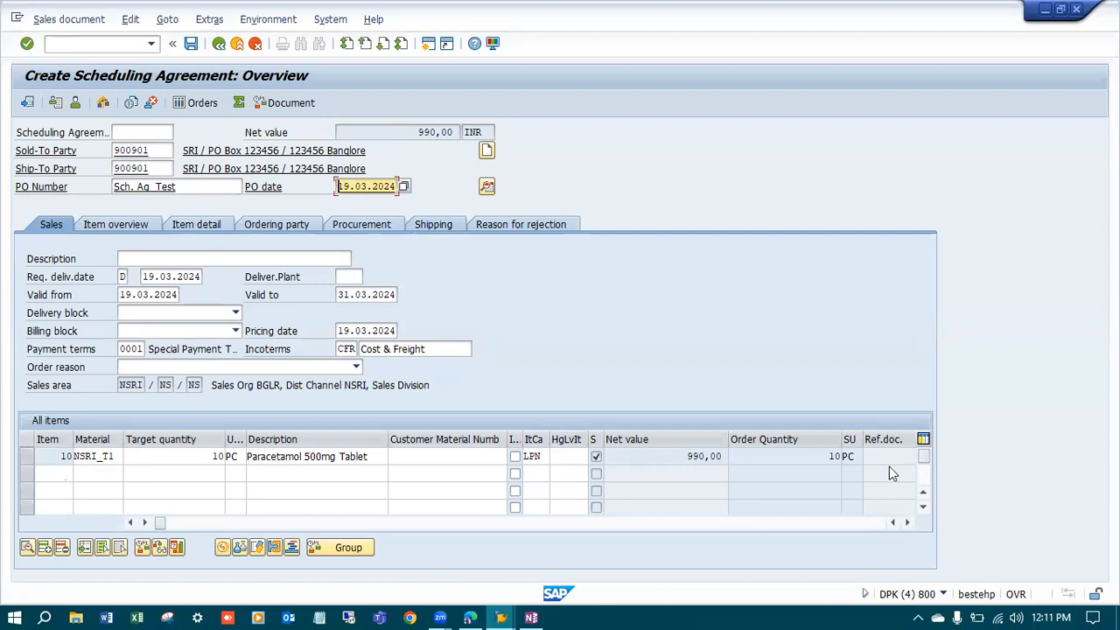
pyautogui.click(1061, 610)
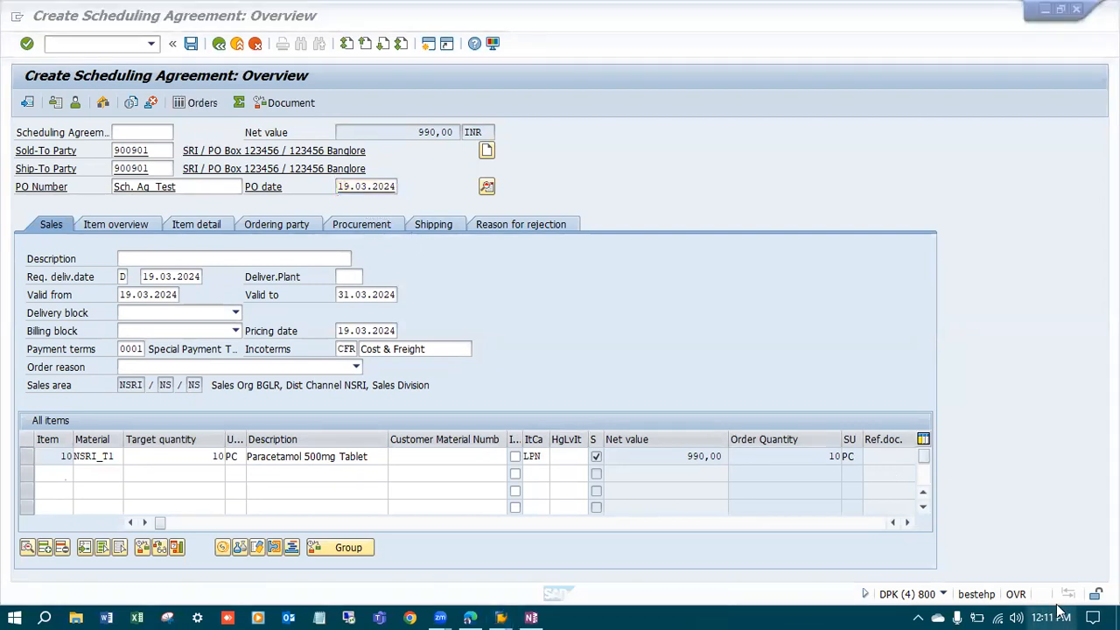
pyautogui.click(718, 371)
pyautogui.click(191, 43)
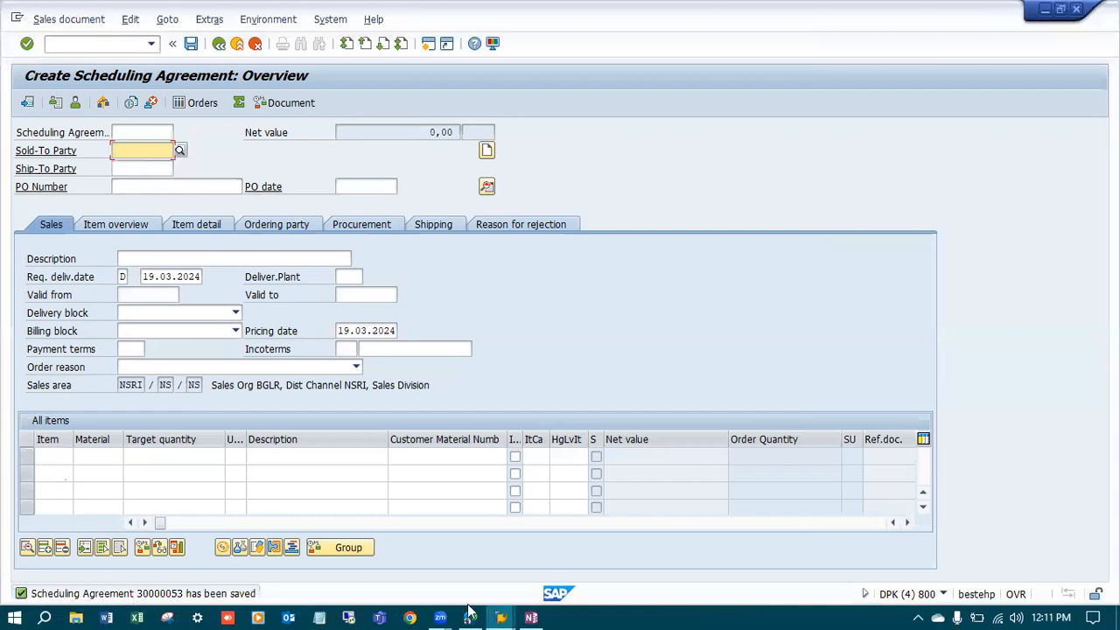
# Step: Open the save message's details, select the scheduling agreement number in it and close the details
pyautogui.moveTo(501, 618)
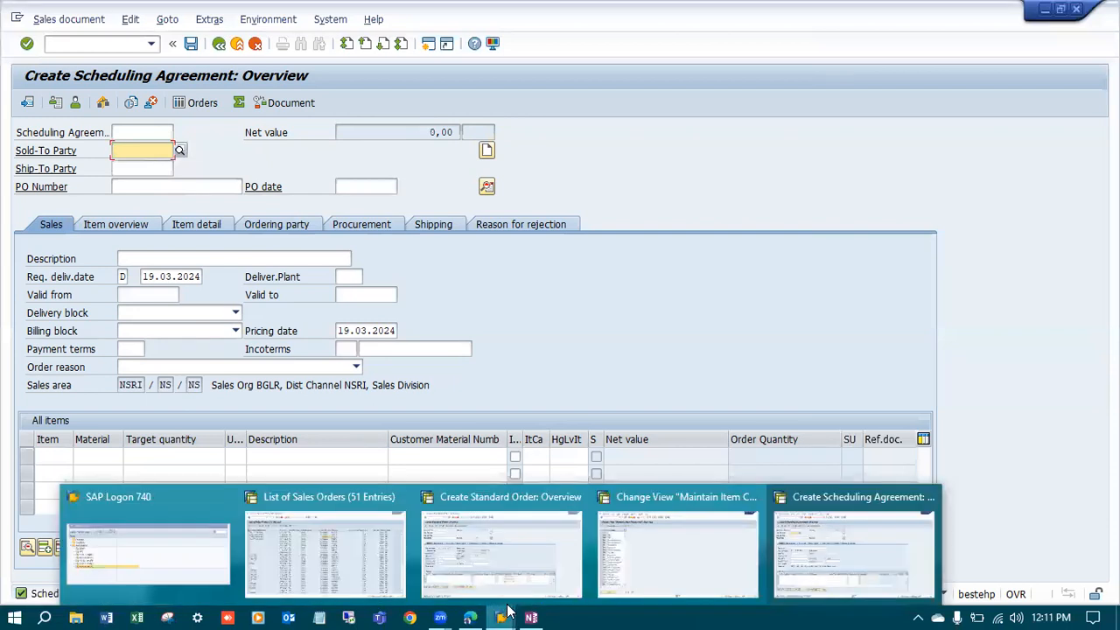
pyautogui.click(819, 535)
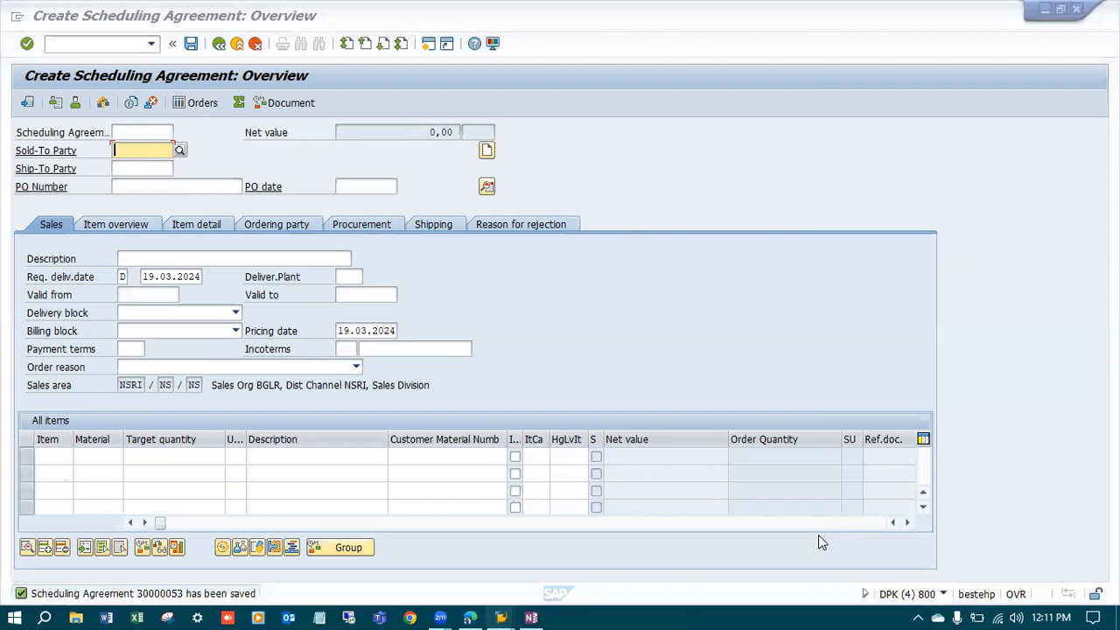
pyautogui.doubleClick(78, 593)
pyautogui.moveTo(332, 169); pyautogui.dragTo(265, 172)
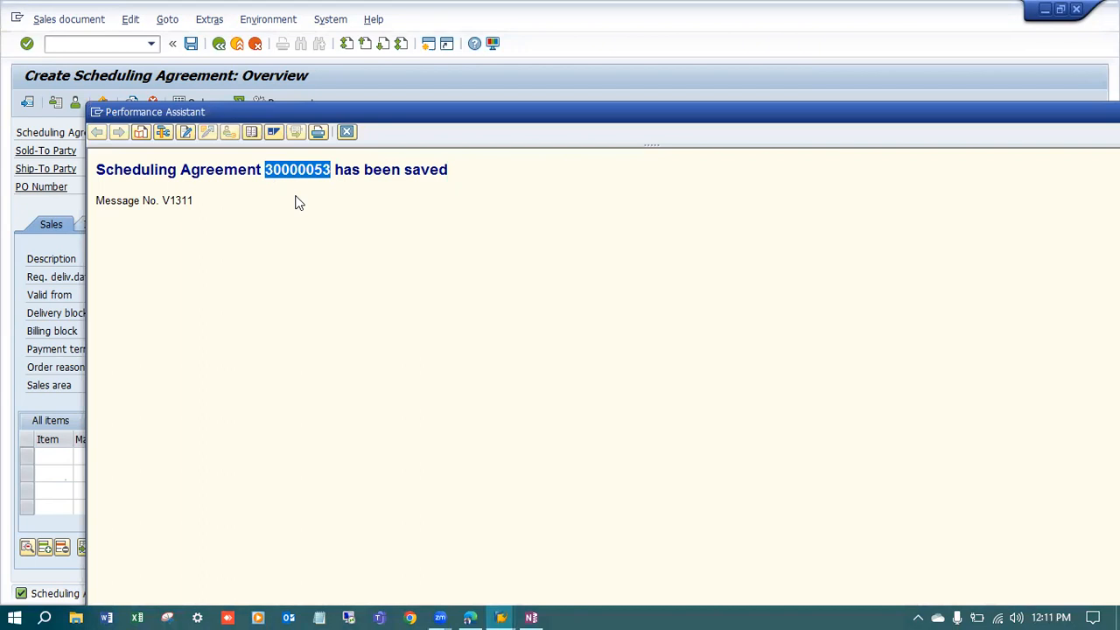
pyautogui.click(346, 131)
# Step: Open VL01N and try to create a delivery for the agreement with shipping point NSRI and delivery type LF
pyautogui.click(113, 45)
pyautogui.write('/nVL01N')
pyautogui.press('Return')
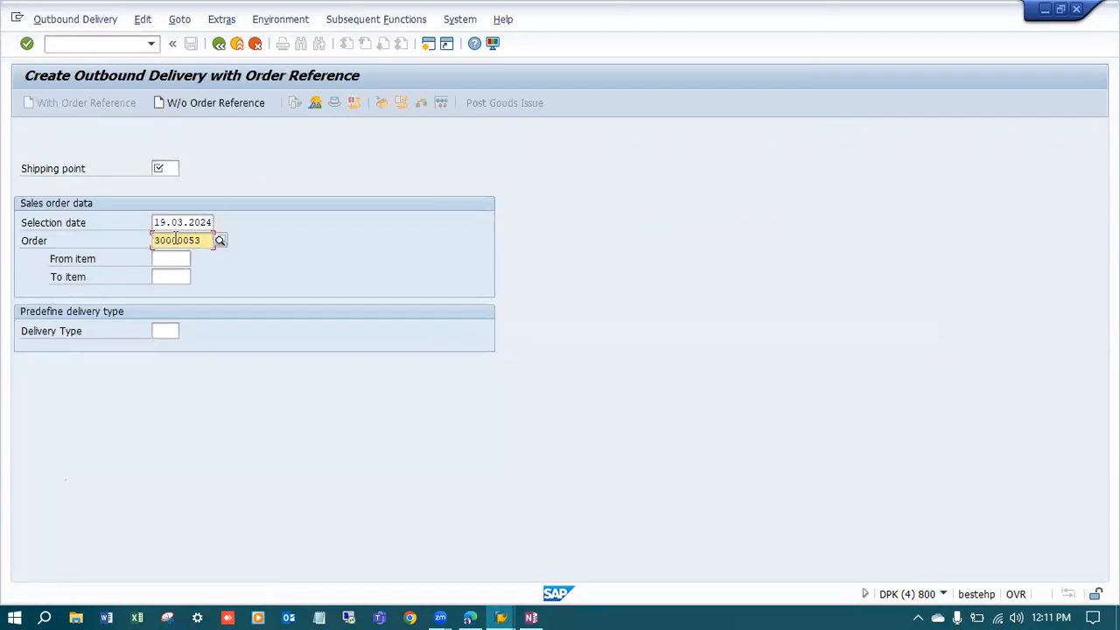
pyautogui.click(164, 168)
pyautogui.write('NSRI')
pyautogui.click(165, 330)
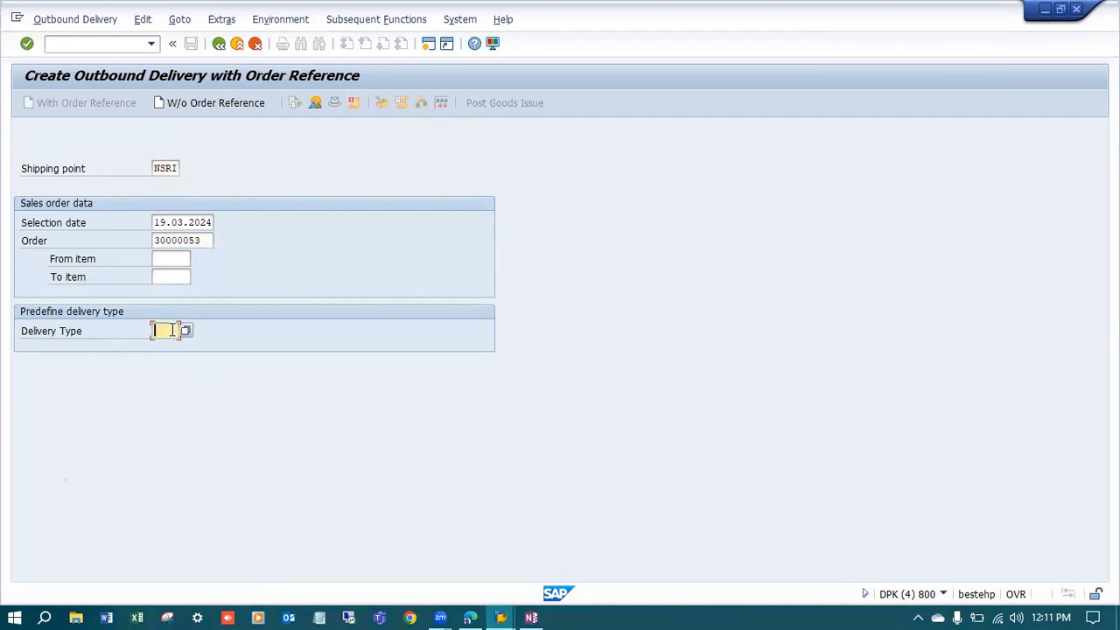
pyautogui.write('lf')
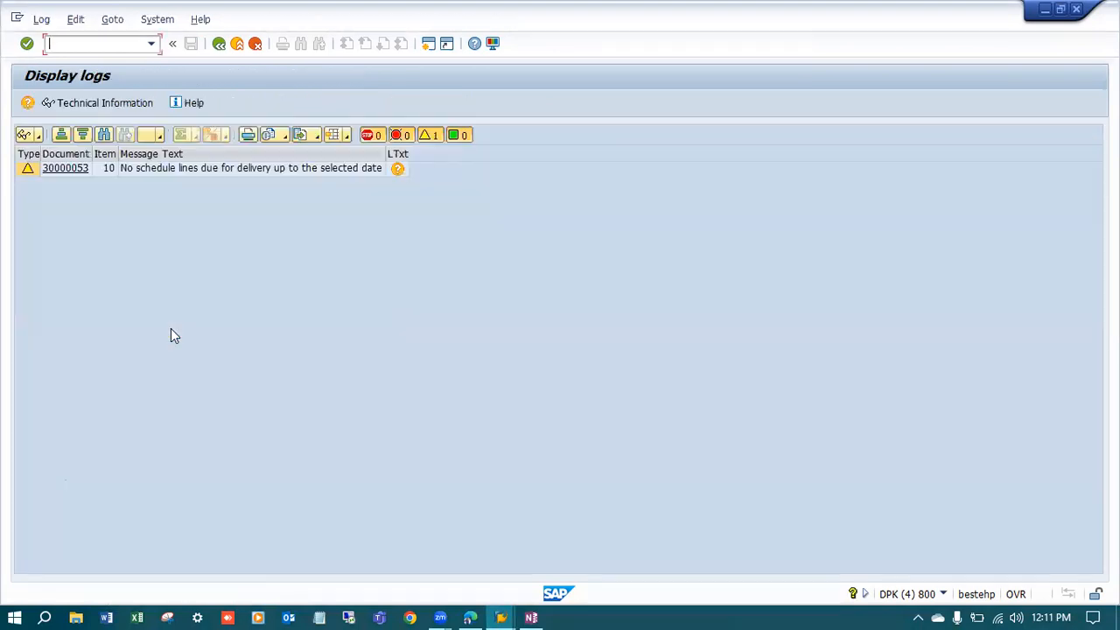
pyautogui.click(220, 44)
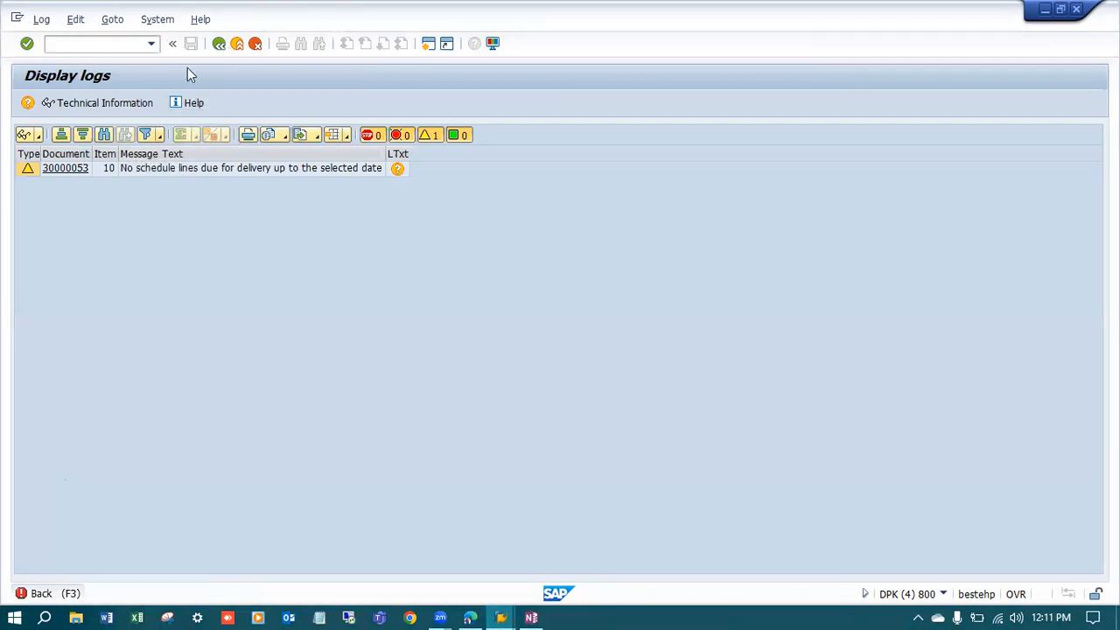
# Step: Set the selection date to 22.03.2024 and create the outbound delivery for the scheduling agreement
pyautogui.click(158, 221)
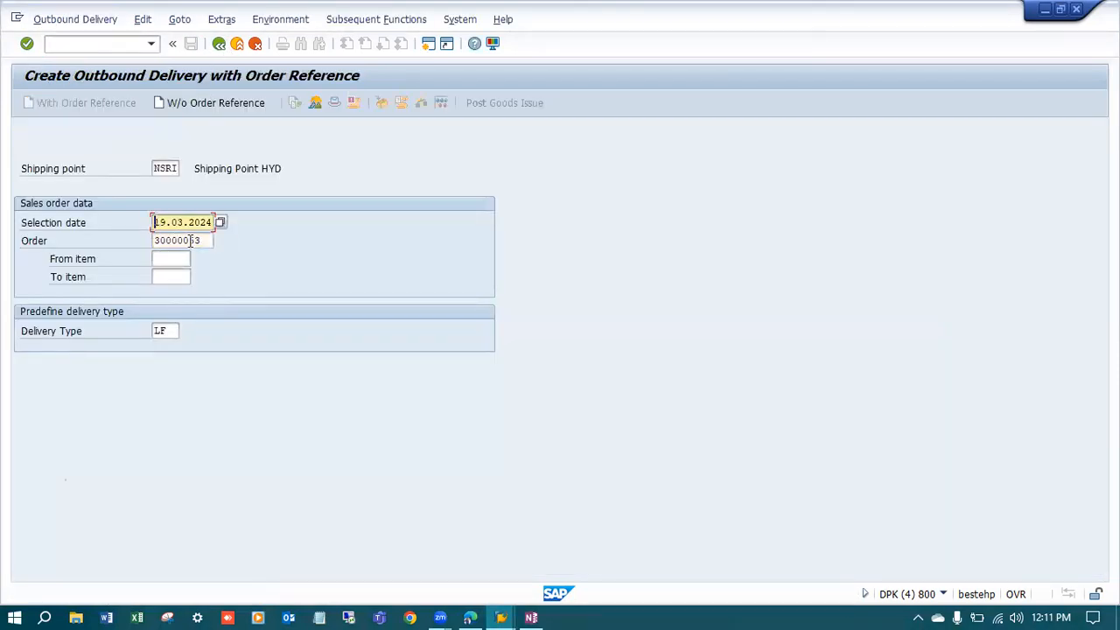
pyautogui.write('22')
pyautogui.press('Return')
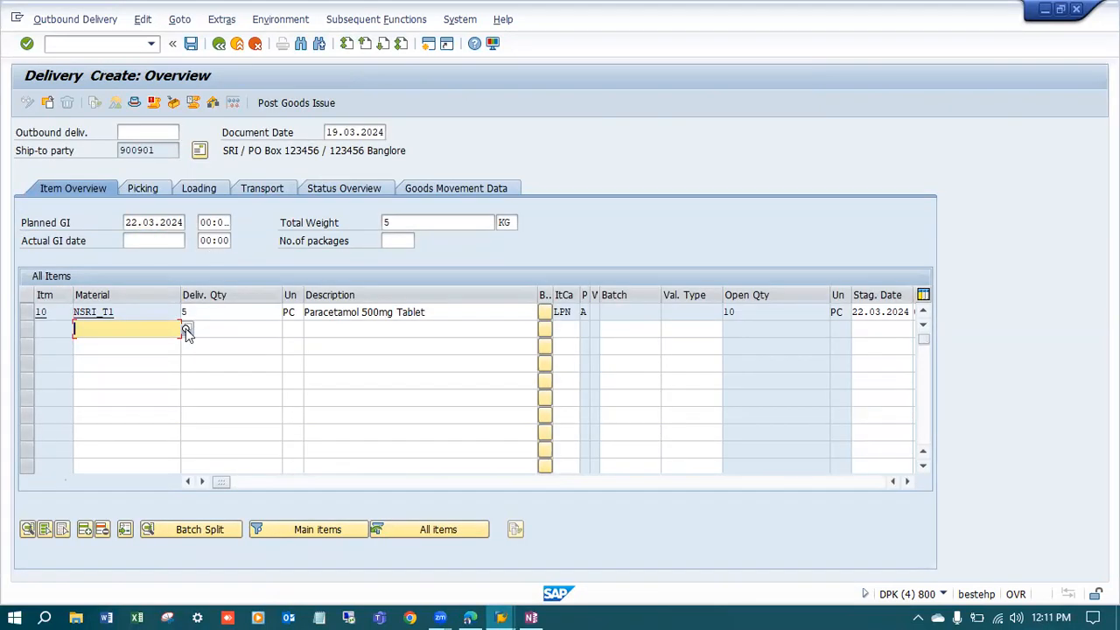
# Step: Set the picked quantity of the NSRI_T1 delivery item to 5 and save the delivery
pyautogui.click(148, 190)
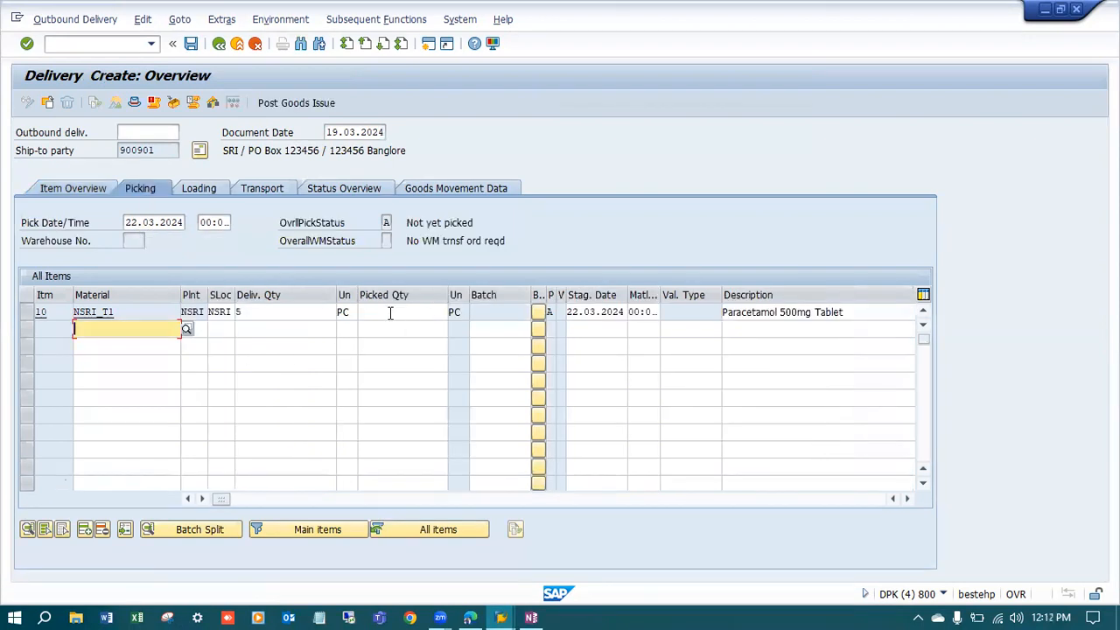
pyautogui.click(390, 312)
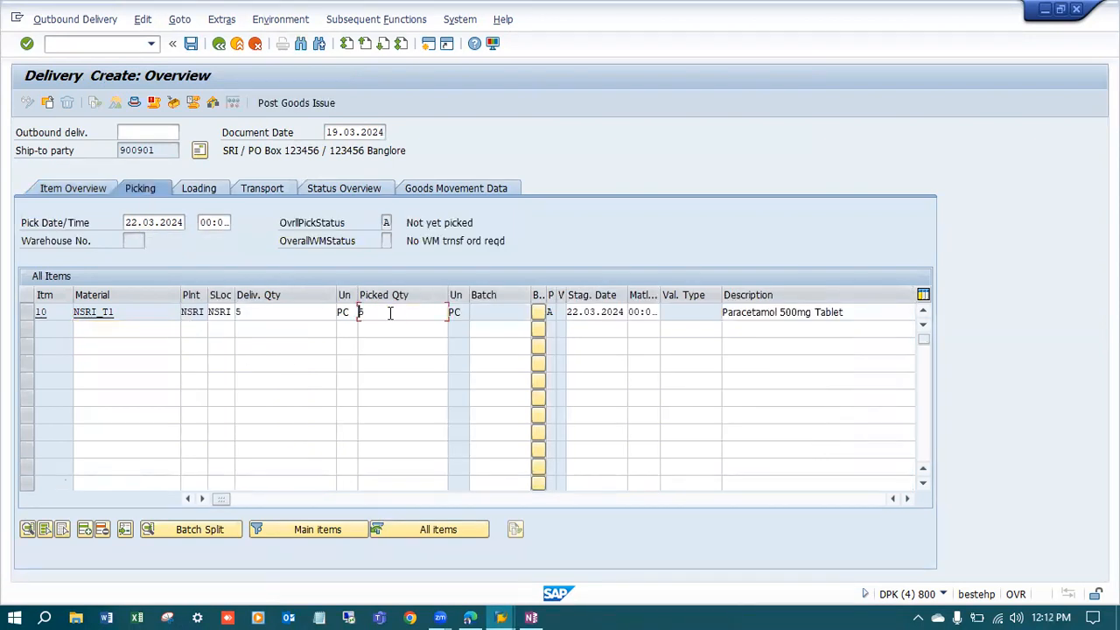
pyautogui.press('Return')
pyautogui.click(191, 43)
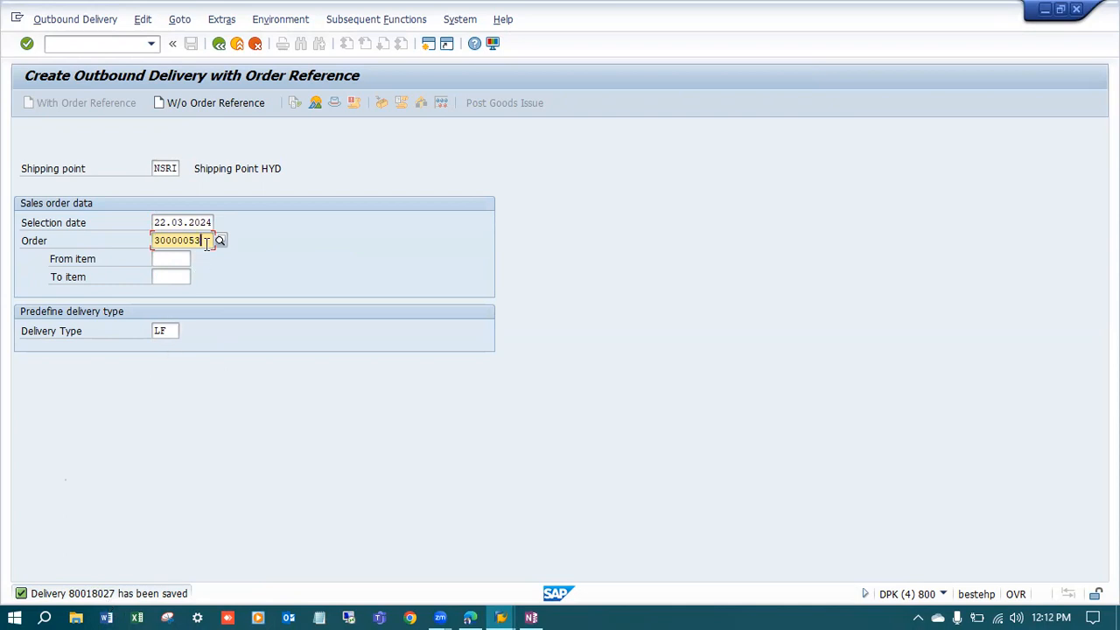
# Step: Create another outbound delivery for the same scheduling agreement with the selection date set to 28.03.2024
pyautogui.press('Return')
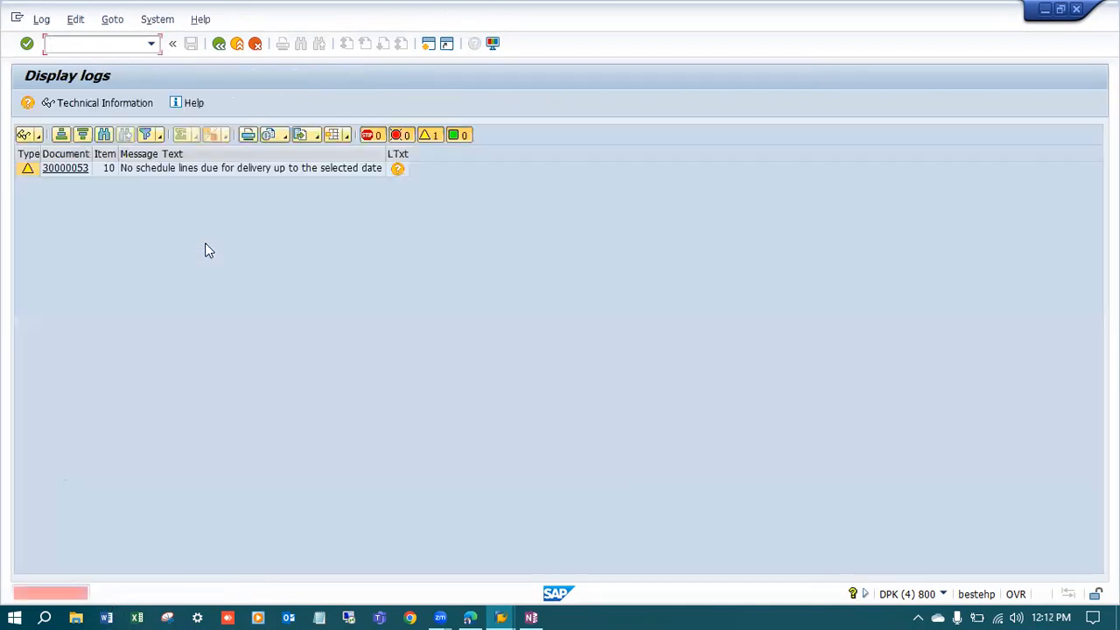
pyautogui.click(220, 44)
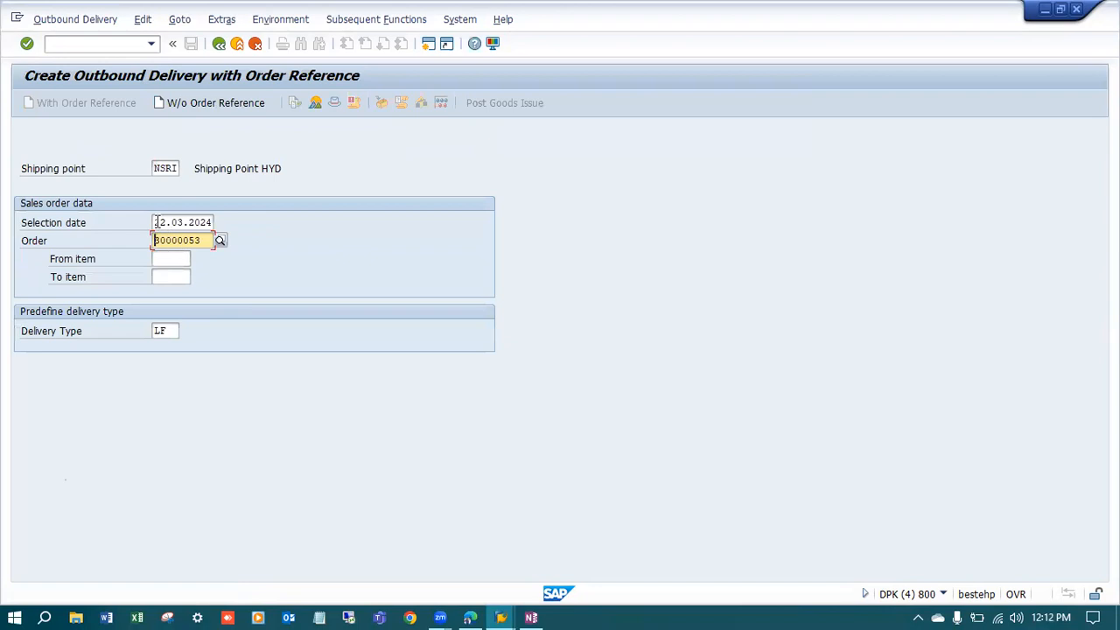
pyautogui.click(162, 222)
pyautogui.write('8')
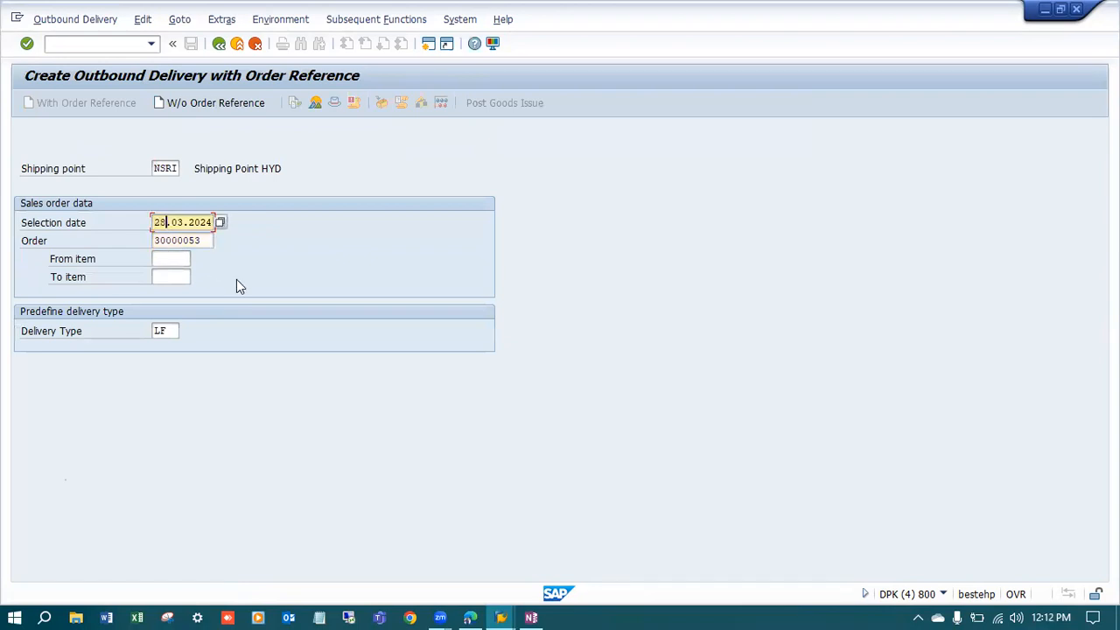
pyautogui.press('Return')
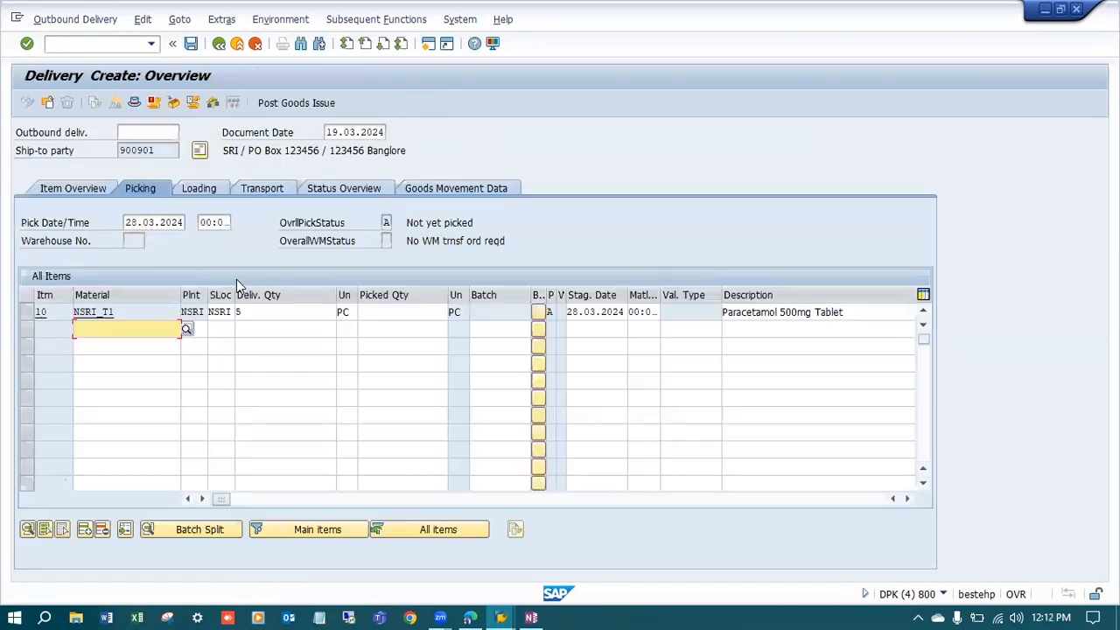
# Step: Enter a picked quantity of 5 for the second delivery's NSRI_T1 item and save it
pyautogui.click(401, 312)
pyautogui.write('5')
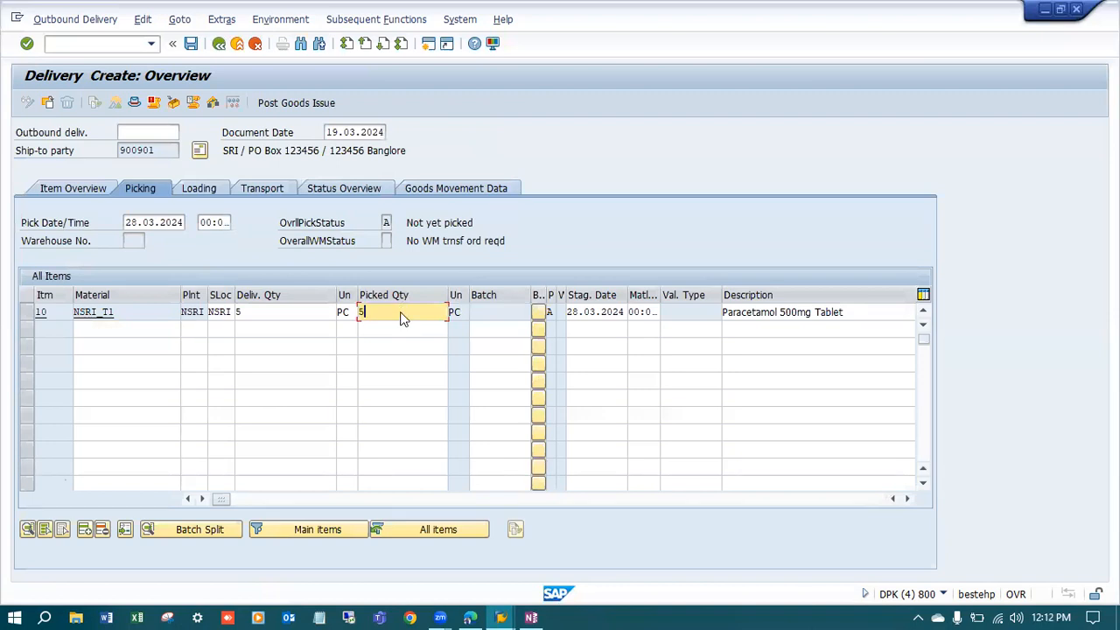
pyautogui.press('Return')
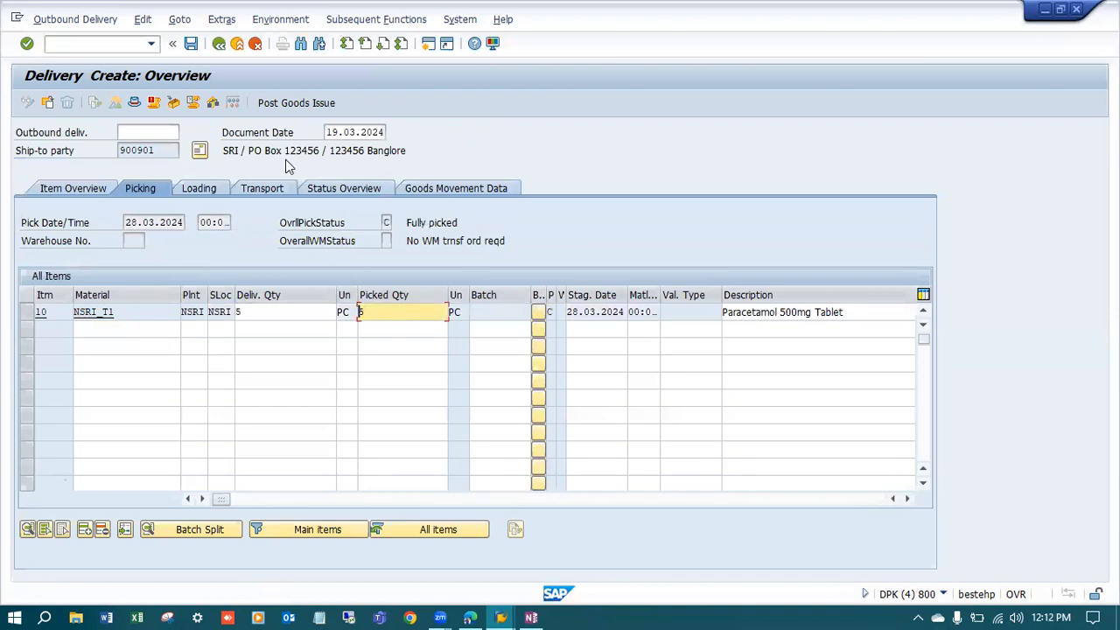
pyautogui.click(191, 43)
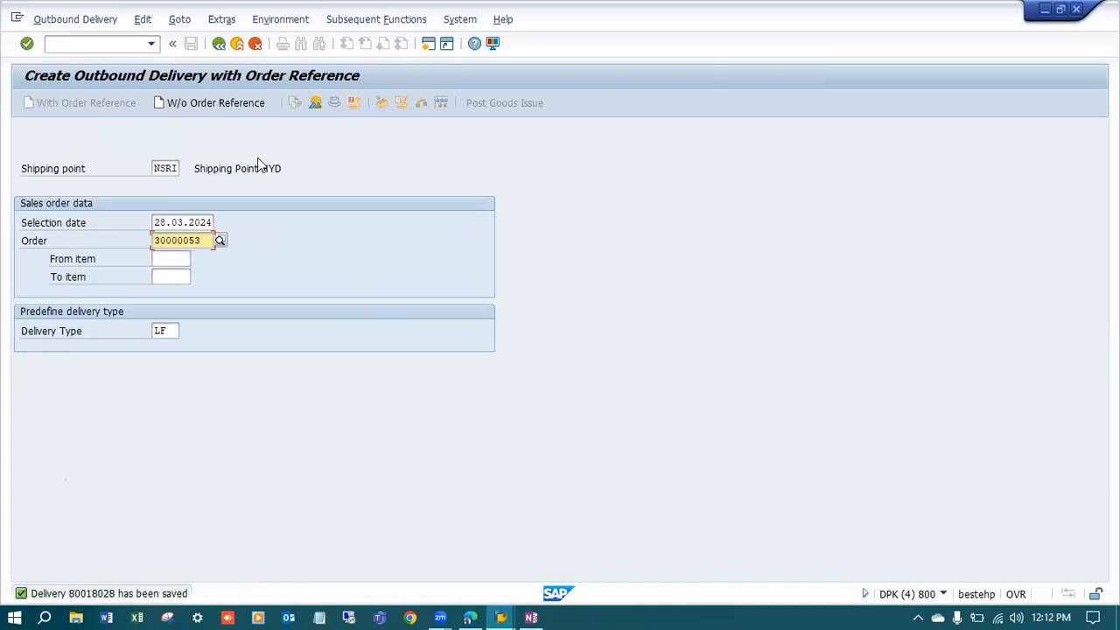
# Step: Display the scheduling agreement in transaction VA33 and open its document flow
pyautogui.click(101, 43)
pyautogui.write('/')
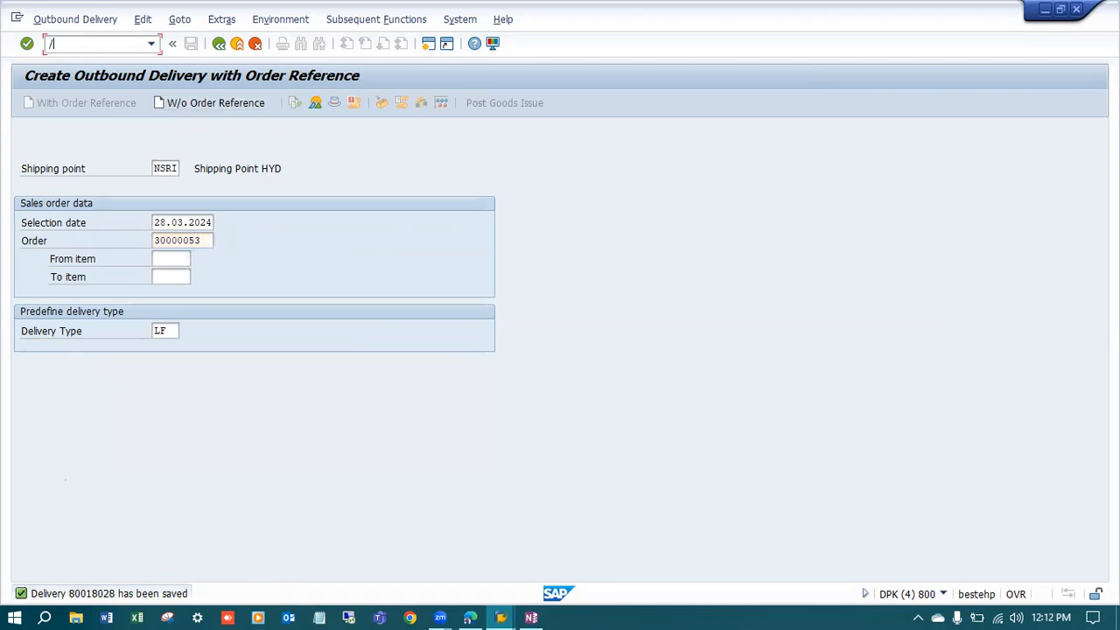
pyautogui.write('nva33')
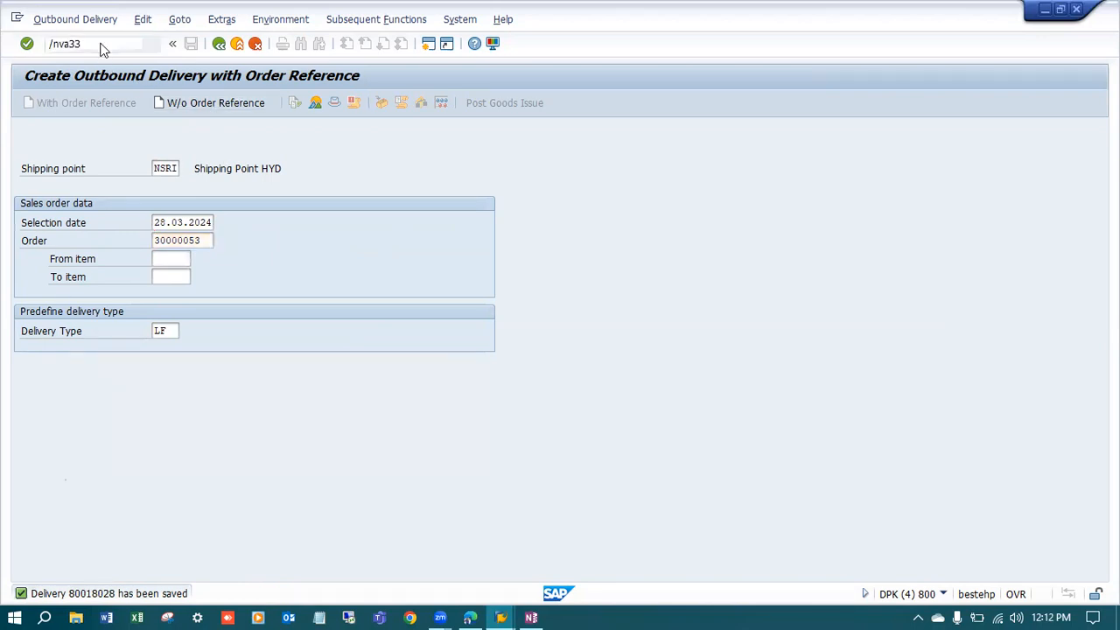
pyautogui.press('Return')
pyautogui.press('Return')
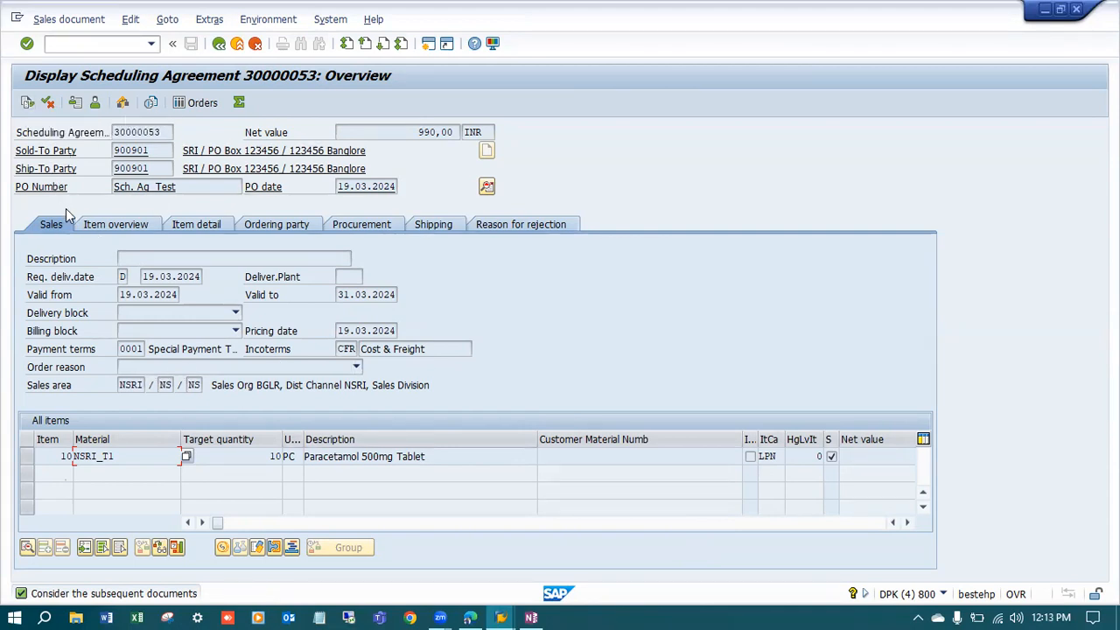
pyautogui.click(28, 103)
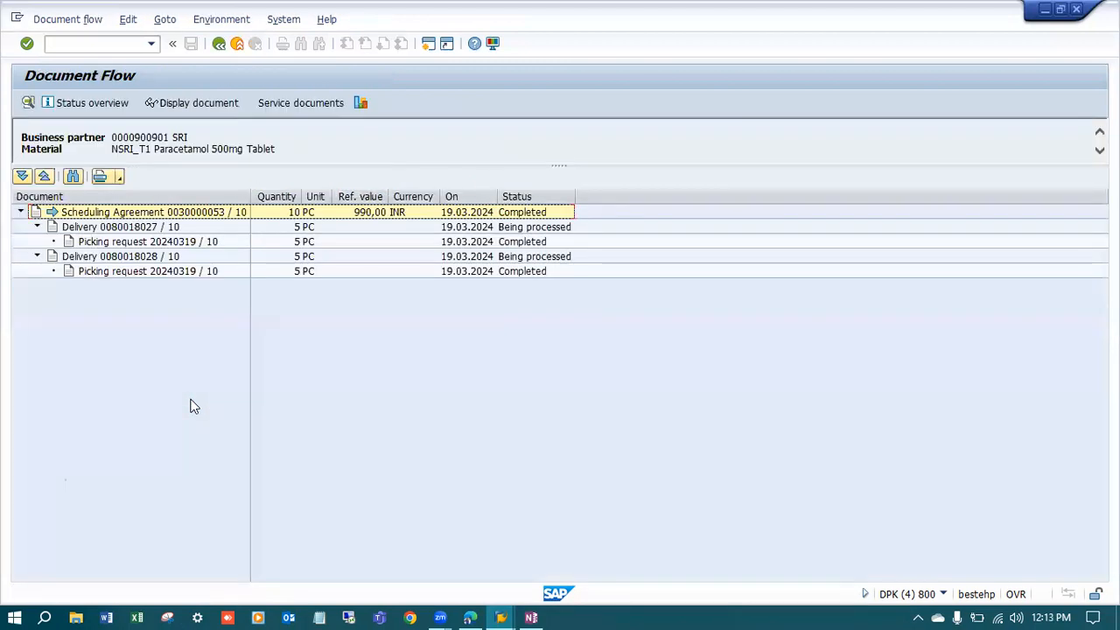
# Step: Display the first delivery listed in the document flow and copy its outbound delivery number
pyautogui.click(137, 227)
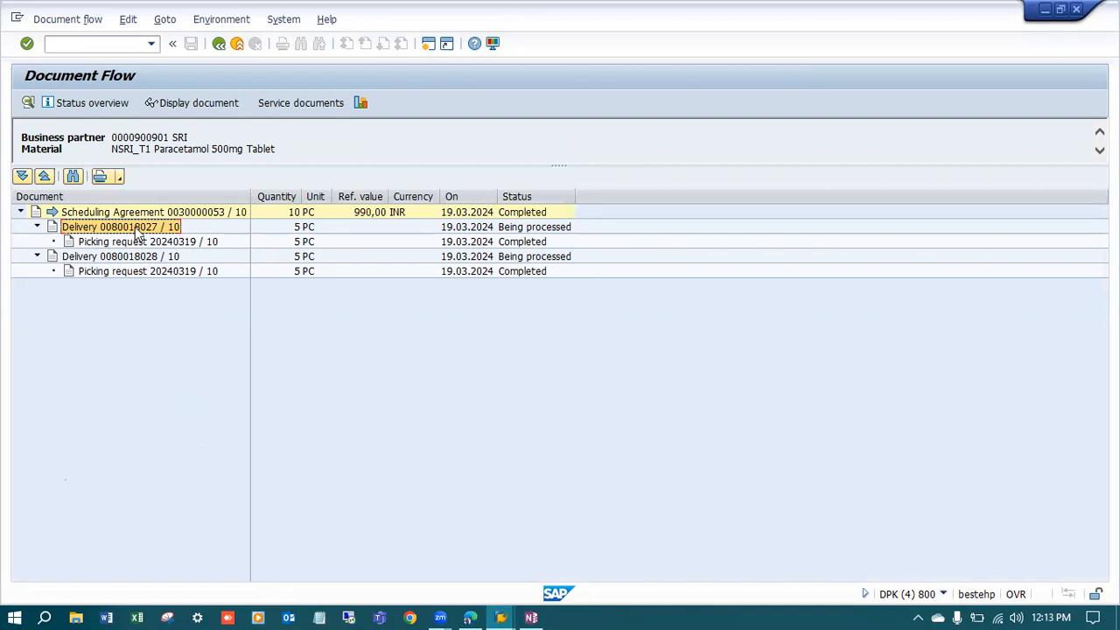
pyautogui.click(200, 103)
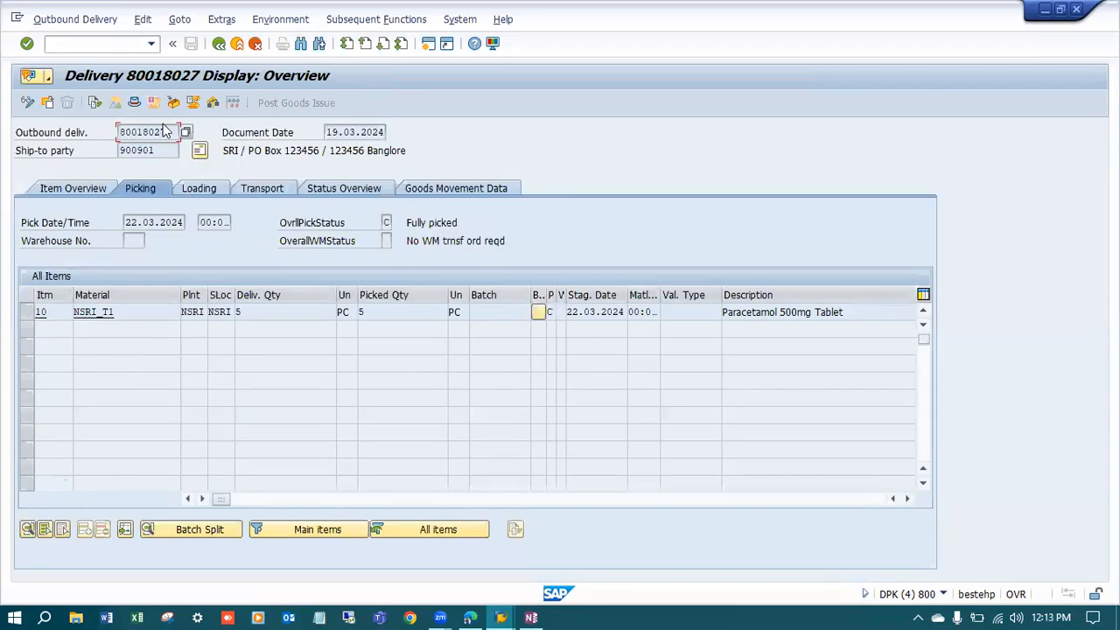
pyautogui.moveTo(171, 133); pyautogui.dragTo(88, 151)
pyautogui.hotkey('ctrl', 'c')
# Step: Start transaction VF01 in a new session and enter both outbound deliveries as documents for billing
pyautogui.click(429, 46)
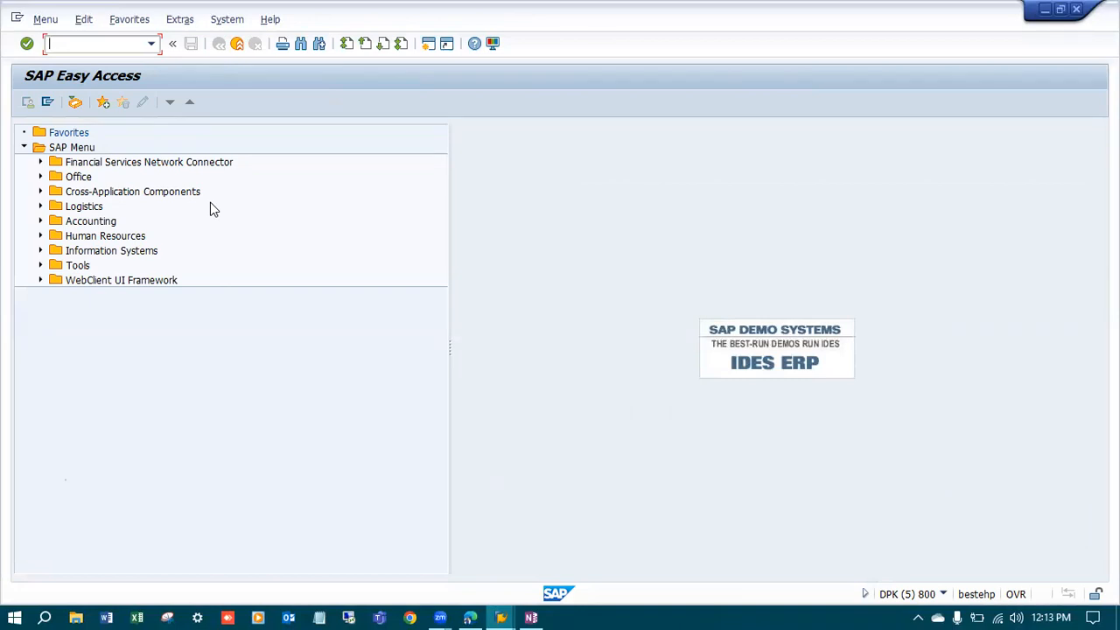
pyautogui.write('VF01')
pyautogui.press('Return')
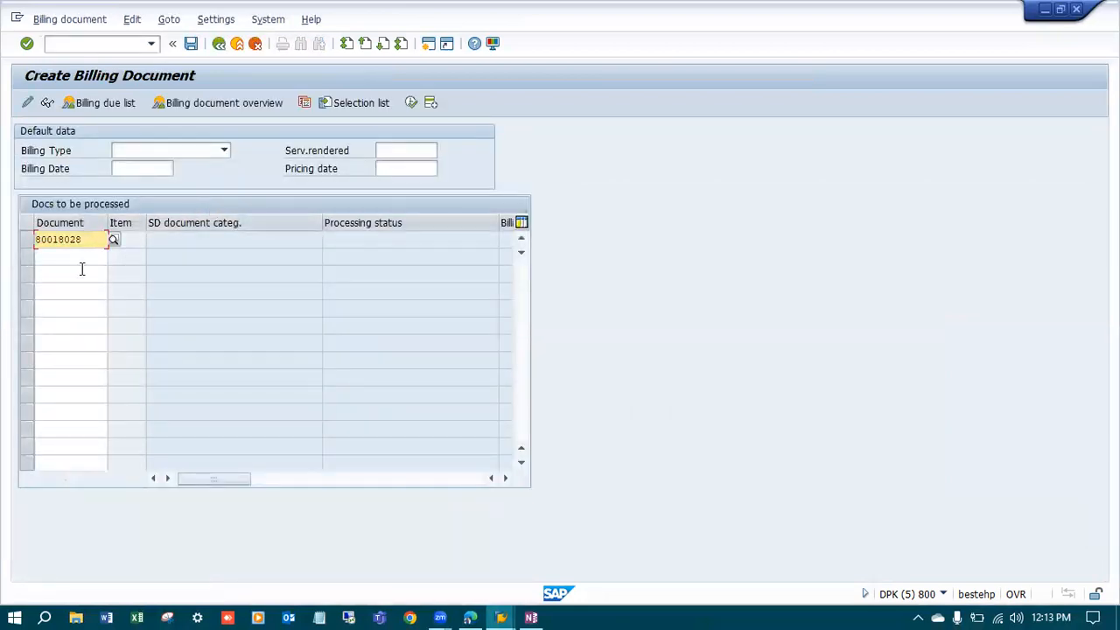
pyautogui.click(77, 257)
pyautogui.hotkey('ctrl', 'v')
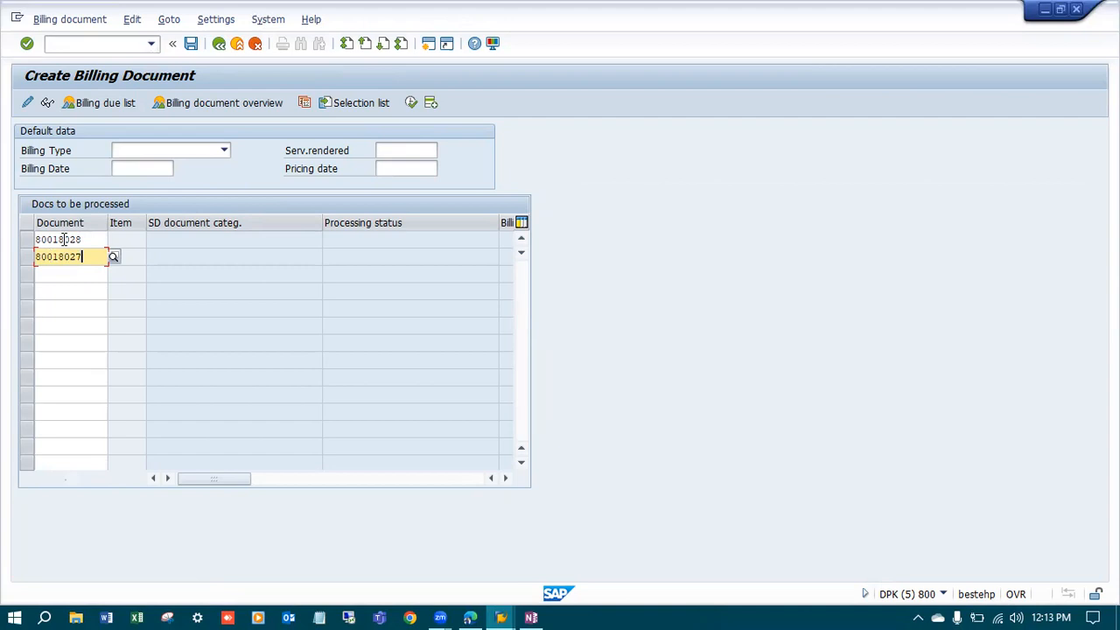
pyautogui.press('Return')
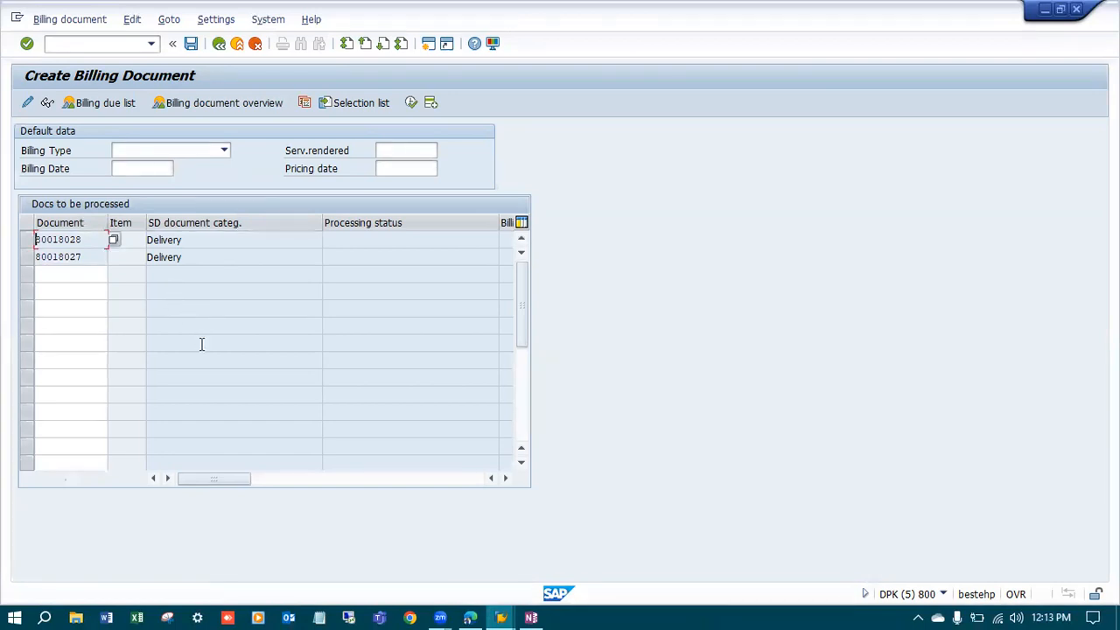
# Step: Restart VF01, try to bill only the second delivery and open the billing error log
pyautogui.click(94, 42)
pyautogui.write('/nVF01')
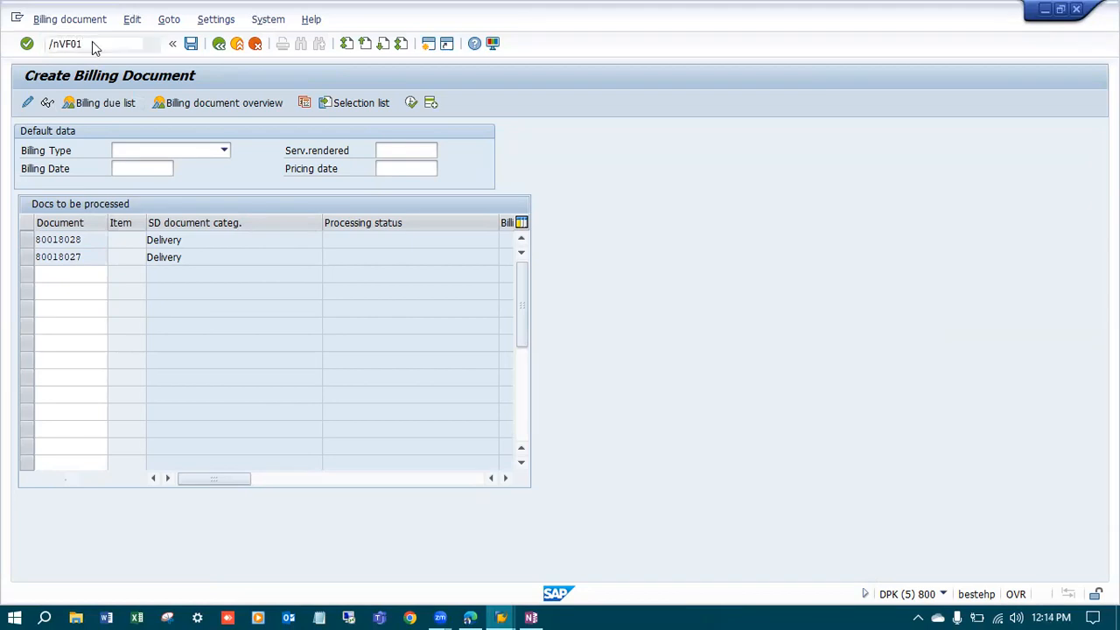
pyautogui.press('Return')
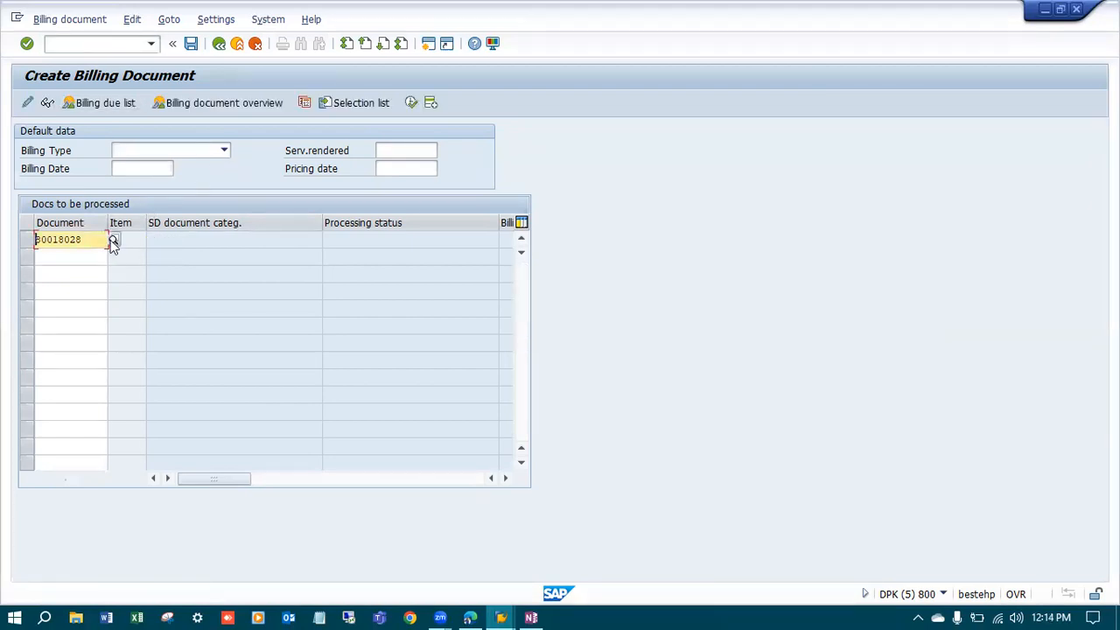
pyautogui.press('Return')
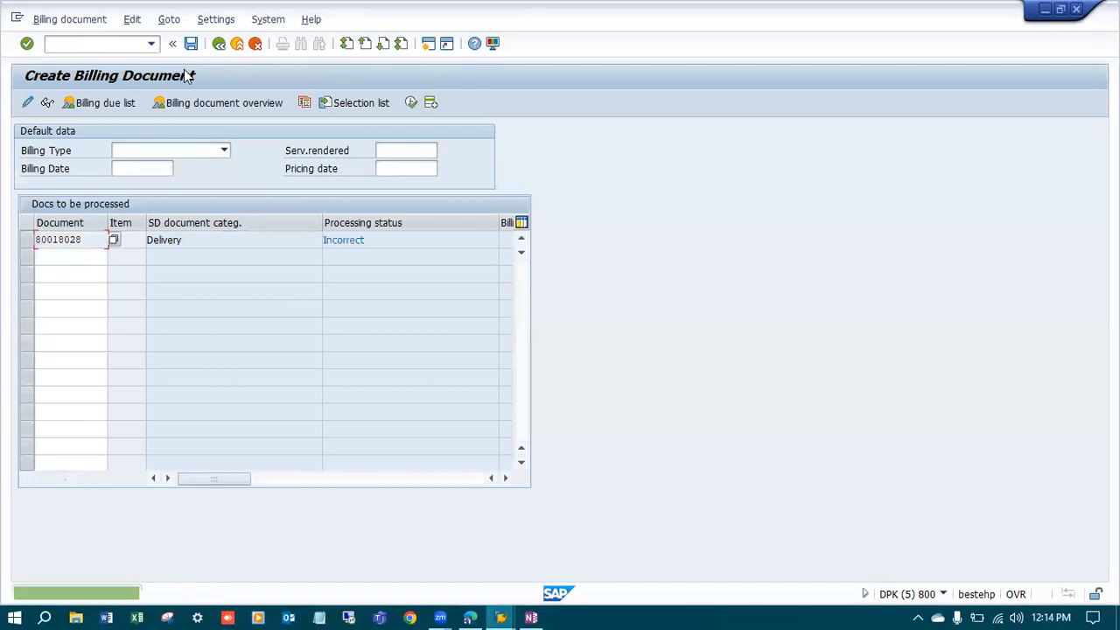
pyautogui.click(132, 20)
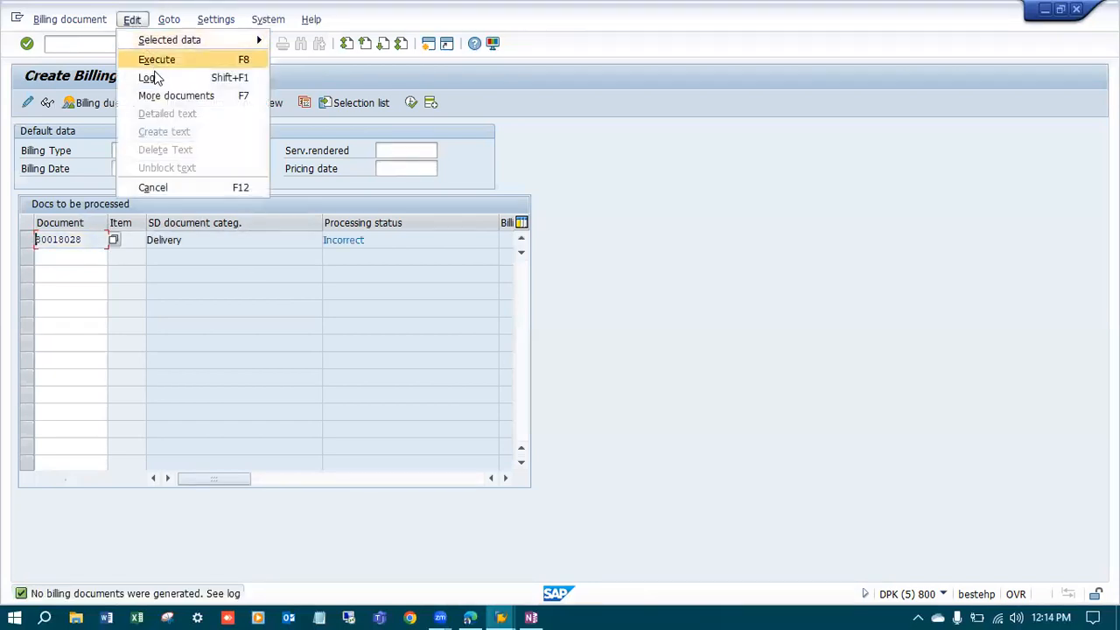
pyautogui.click(147, 78)
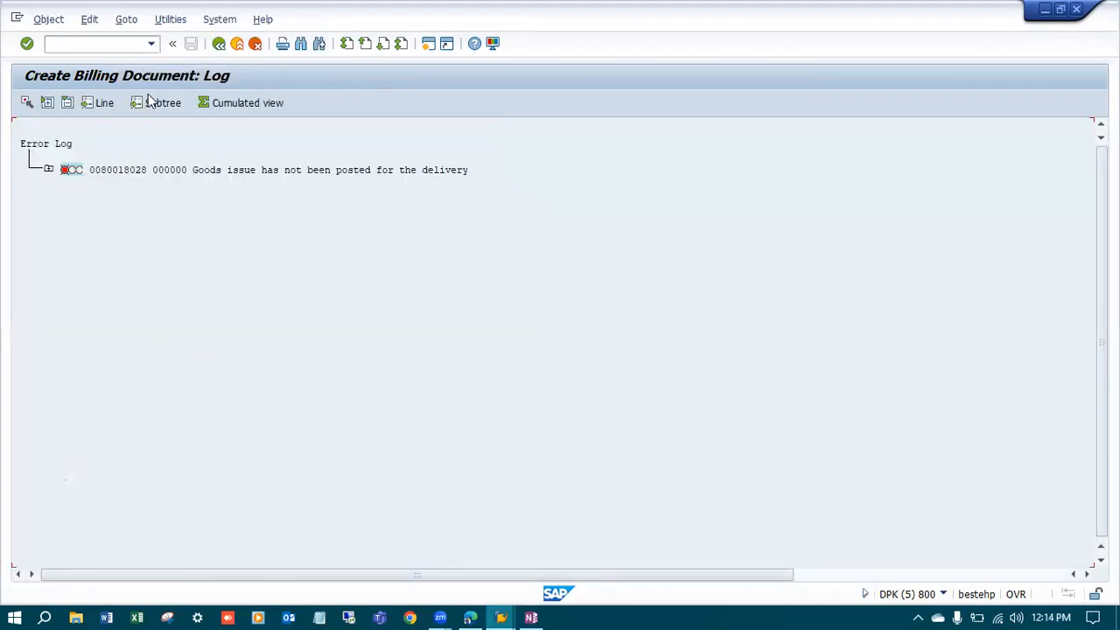
# Step: Open the first outbound delivery in transaction VL02N and post its goods issue
pyautogui.write('/nVL02n')
pyautogui.press('Return')
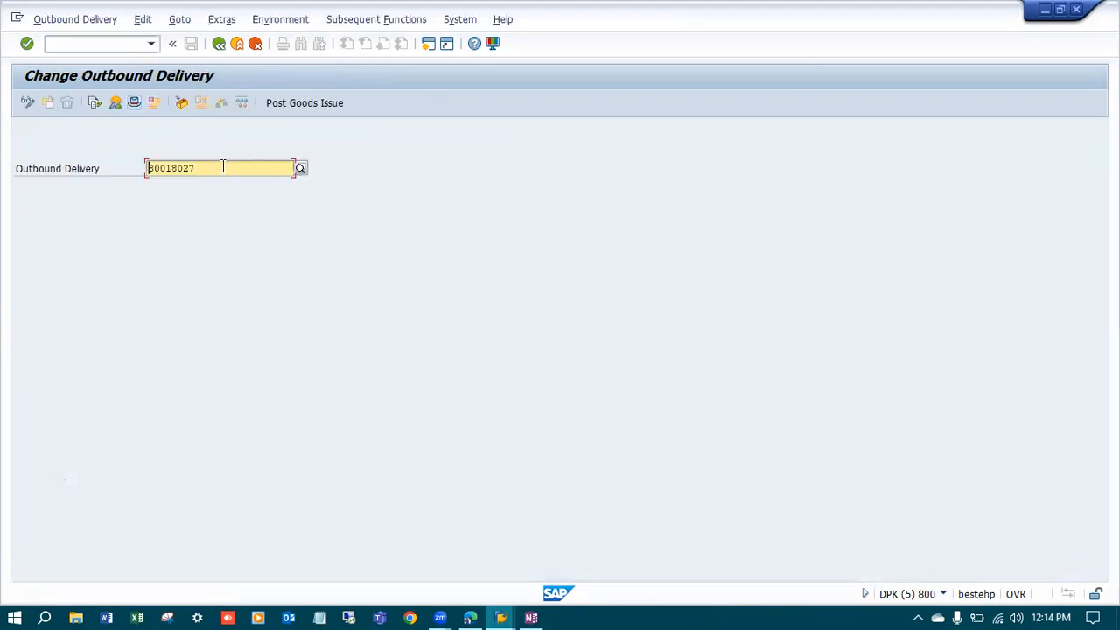
pyautogui.press('Return')
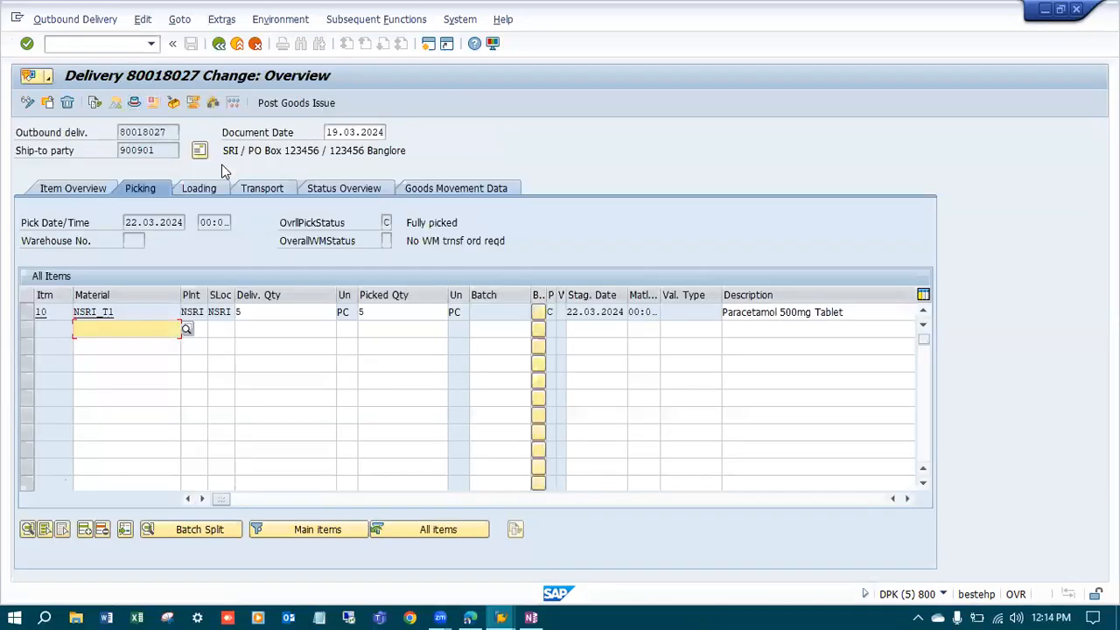
pyautogui.click(287, 102)
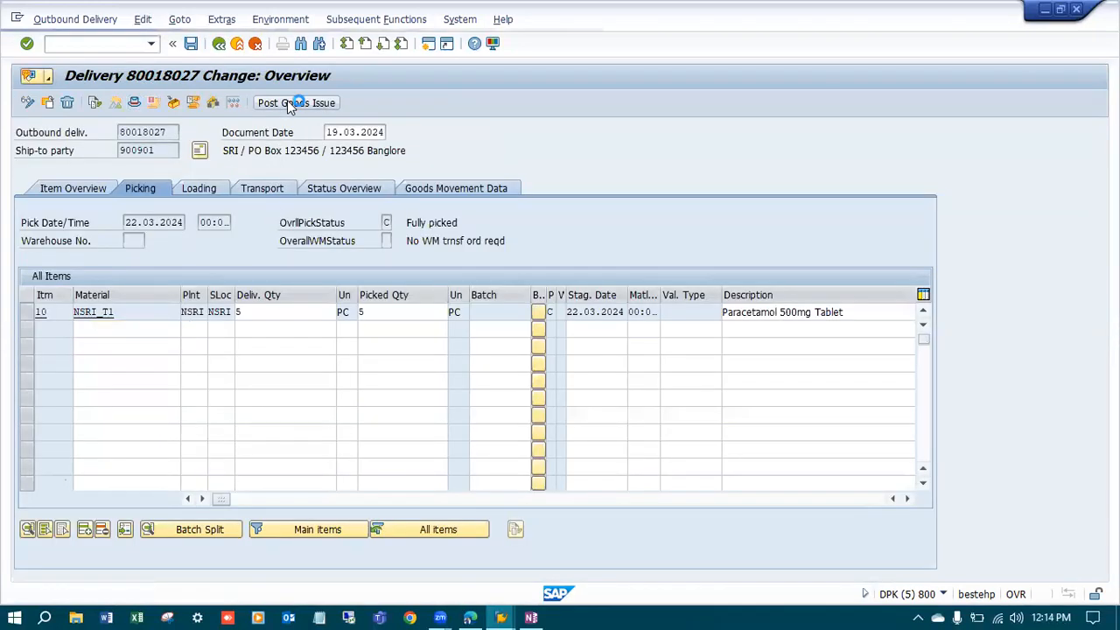
# Step: Open the second outbound delivery for change and post its goods issue
pyautogui.click(212, 166)
pyautogui.press('BackSpace')
pyautogui.write('80018028')
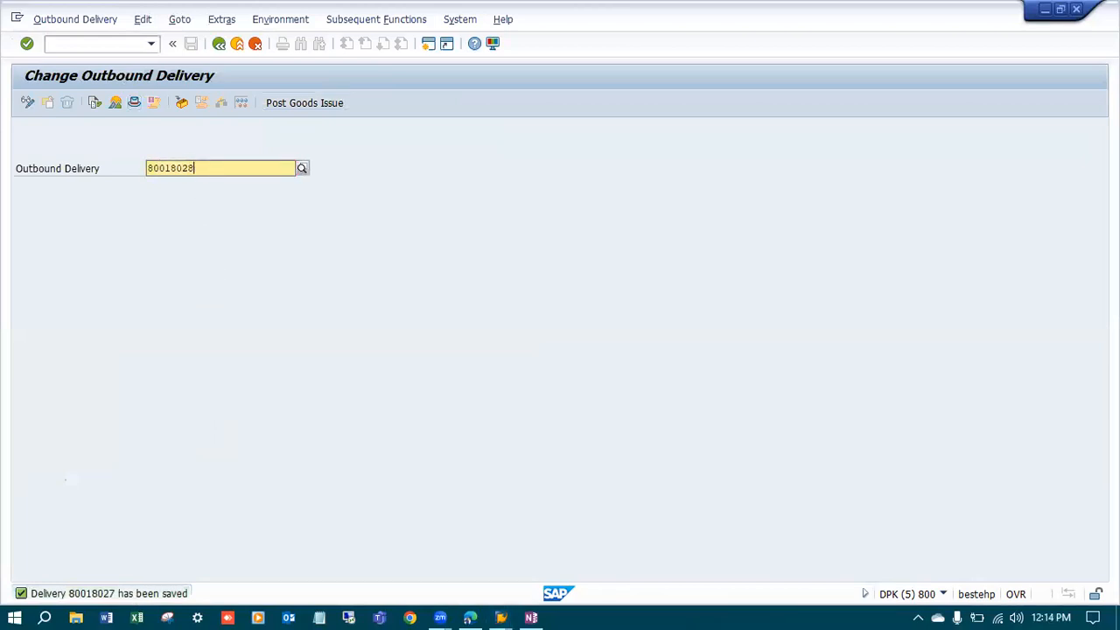
pyautogui.press('Return')
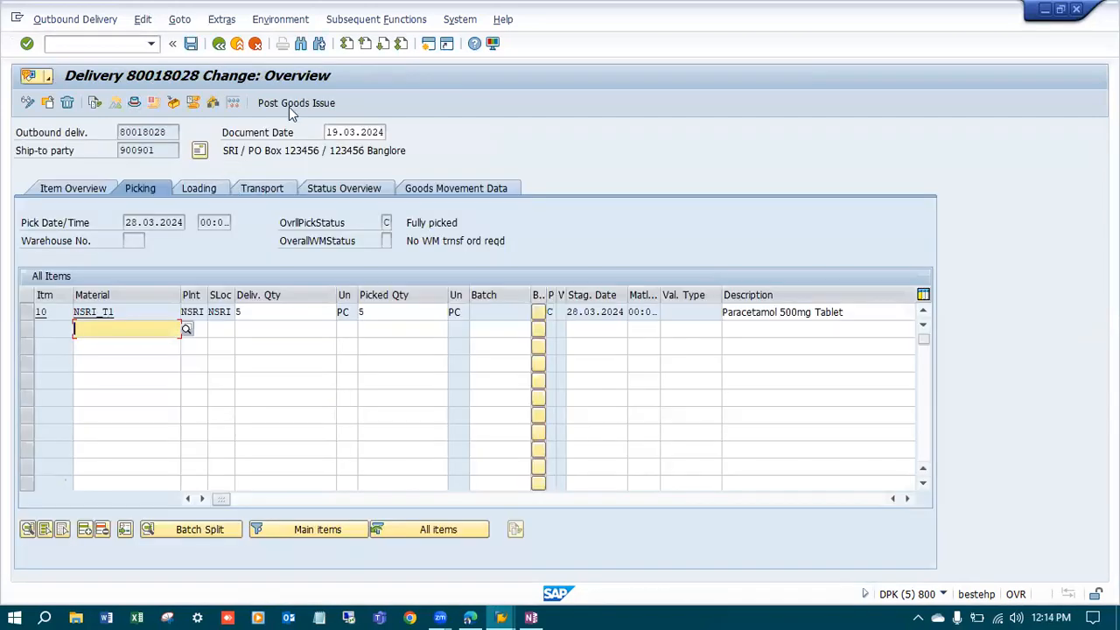
pyautogui.click(290, 103)
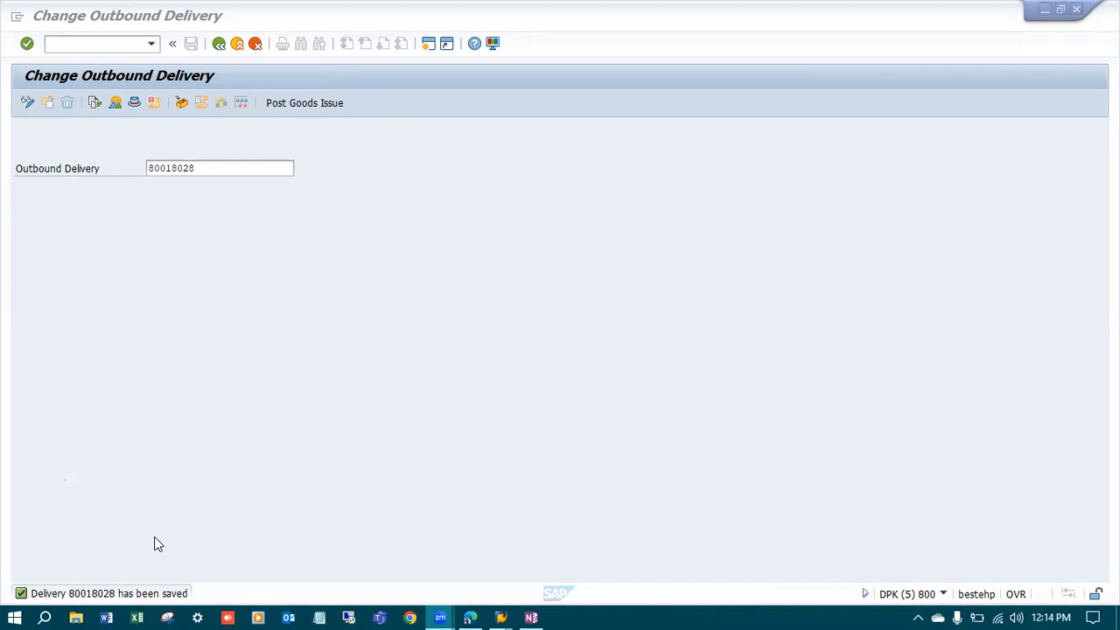
# Step: Bill both outbound deliveries together in VF01, save the billing document and view the details of the save message
pyautogui.click(84, 47)
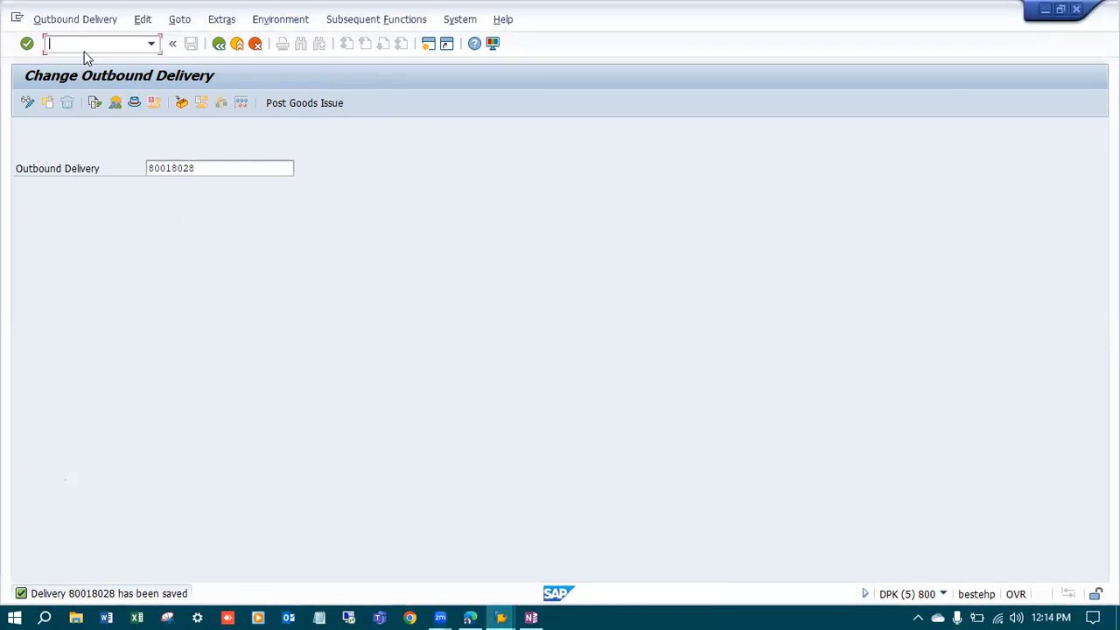
pyautogui.write('/nvf01')
pyautogui.press('Return')
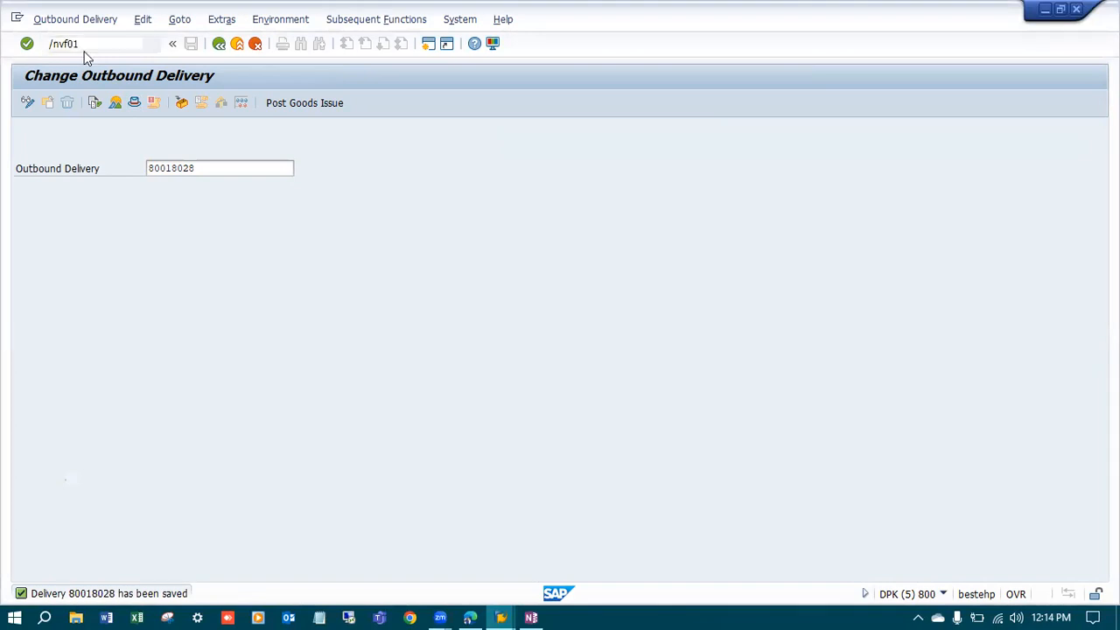
pyautogui.click(79, 256)
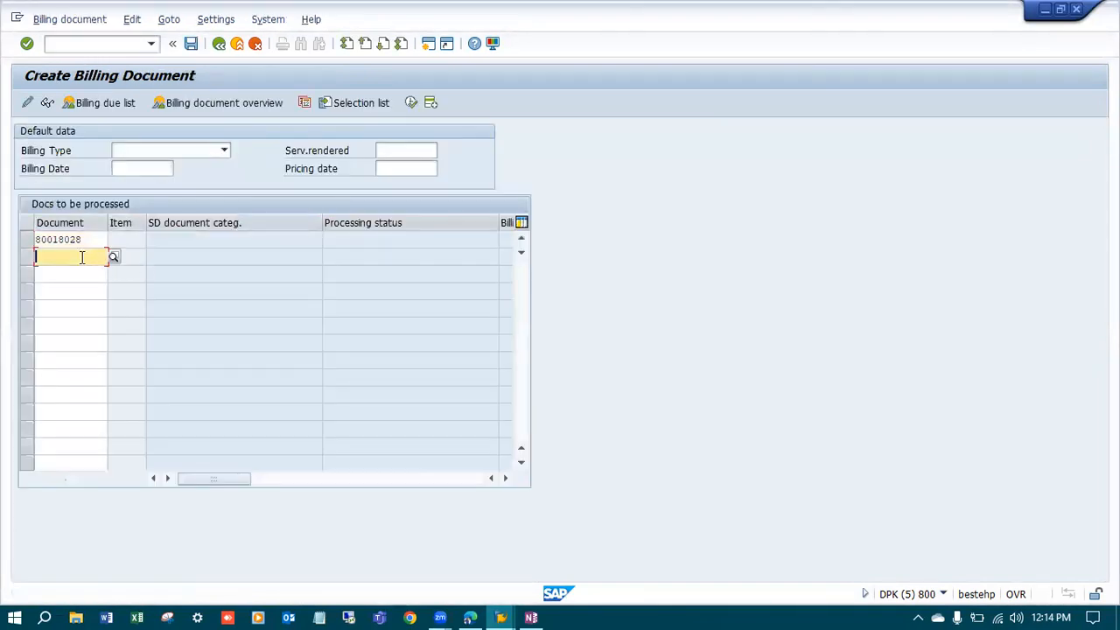
pyautogui.write('80018027')
pyautogui.press('Return')
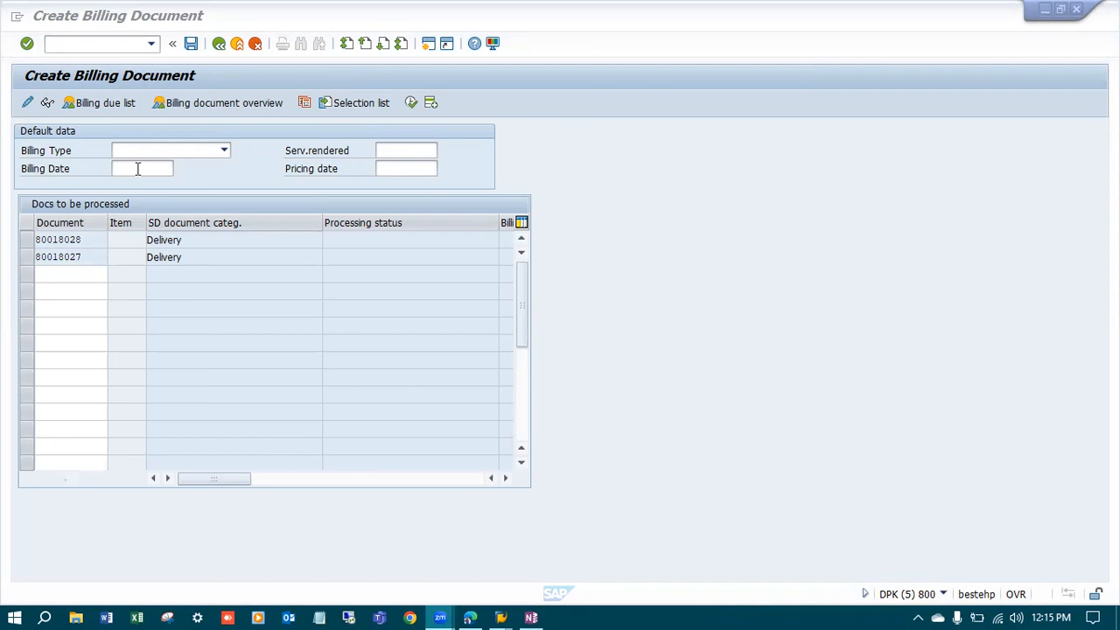
pyautogui.click(190, 44)
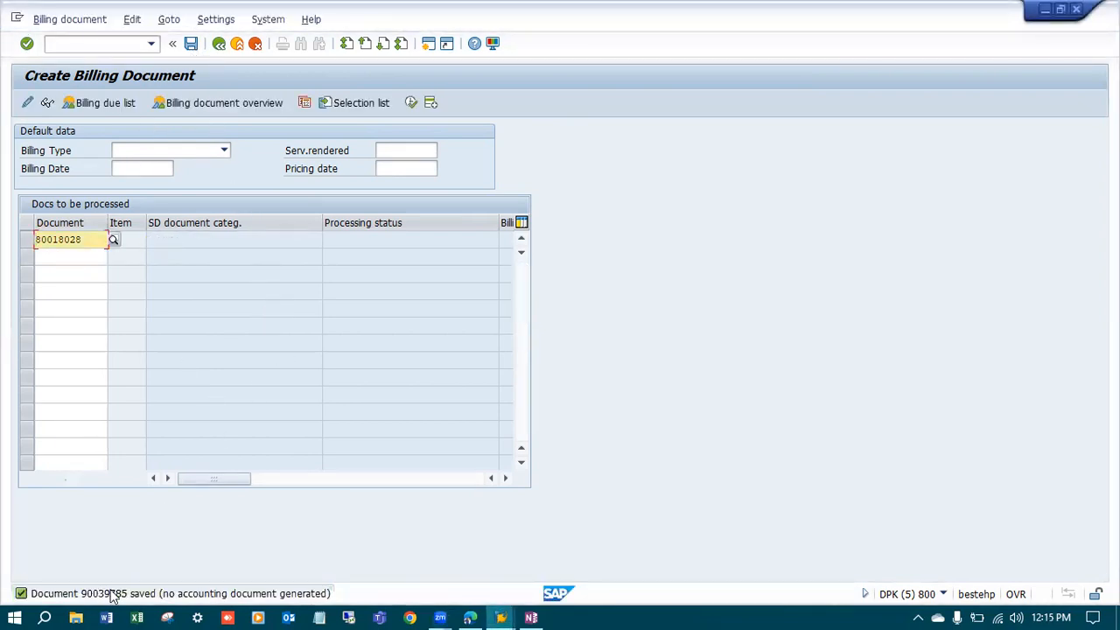
pyautogui.click(111, 601)
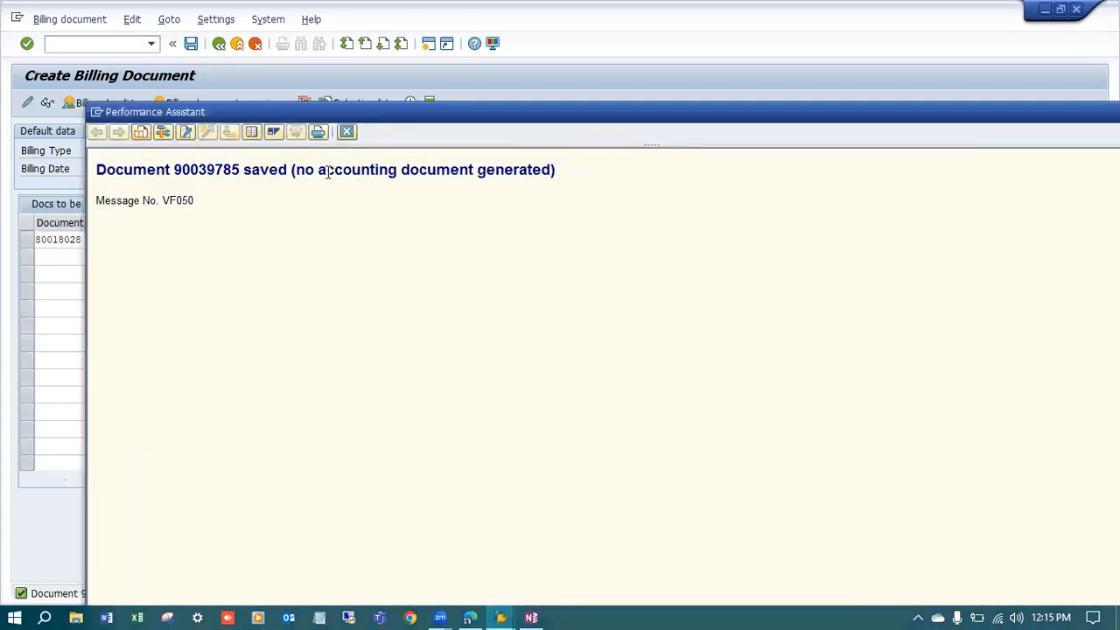
pyautogui.click(347, 132)
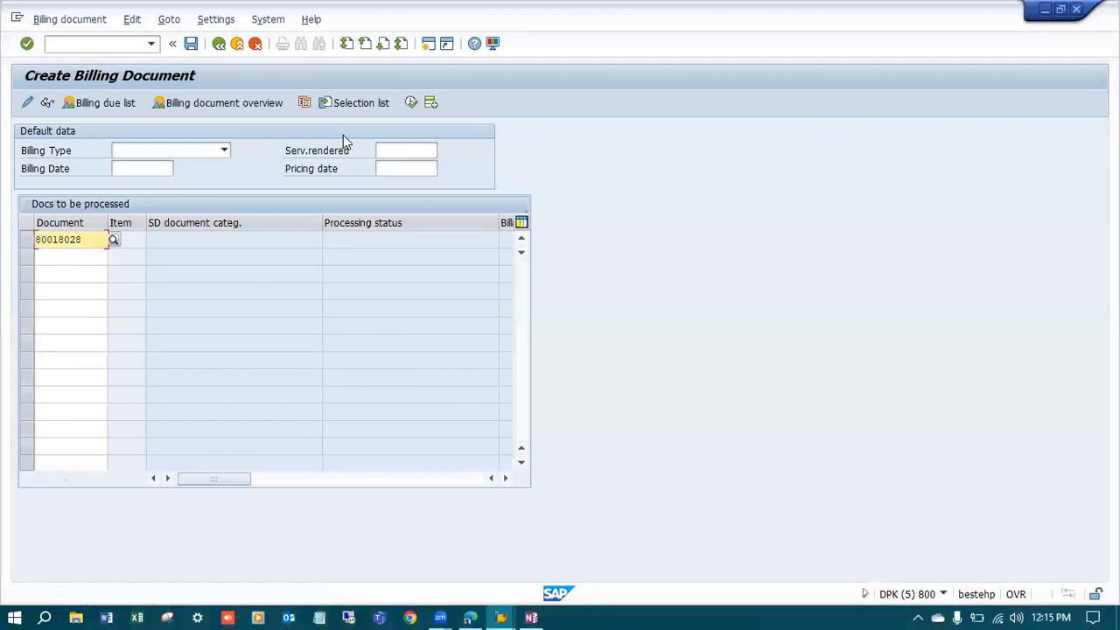